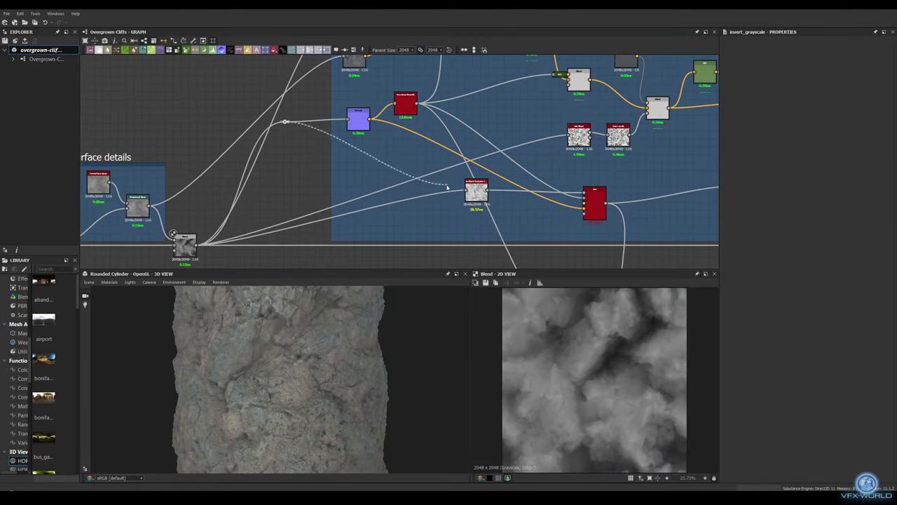
- Wire the dashed reroute link into the node's input inside the albedo frame
drag(446, 186, 465, 189)
drag(285, 122, 286, 162)
drag(492, 153, 491, 156)
middle_drag(300, 250, 245, 187)
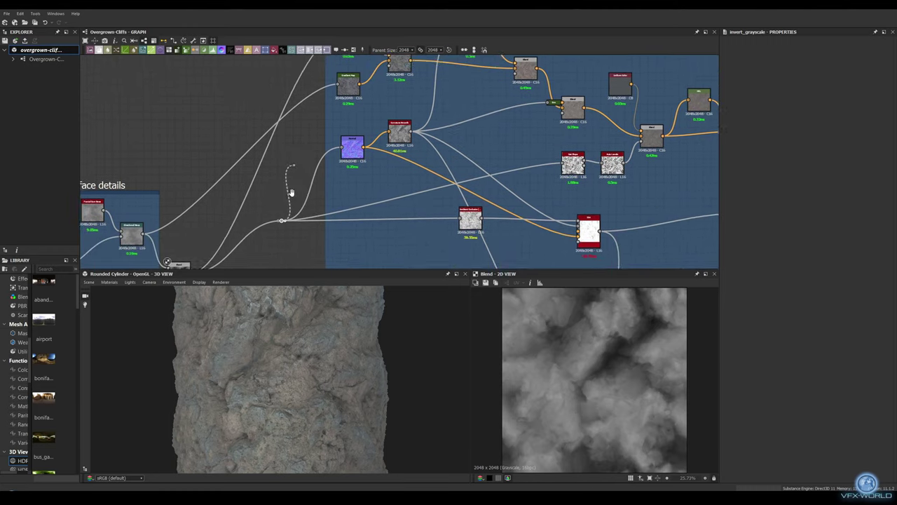
scroll(208, 159, down, 5)
scroll(203, 196, up, 2)
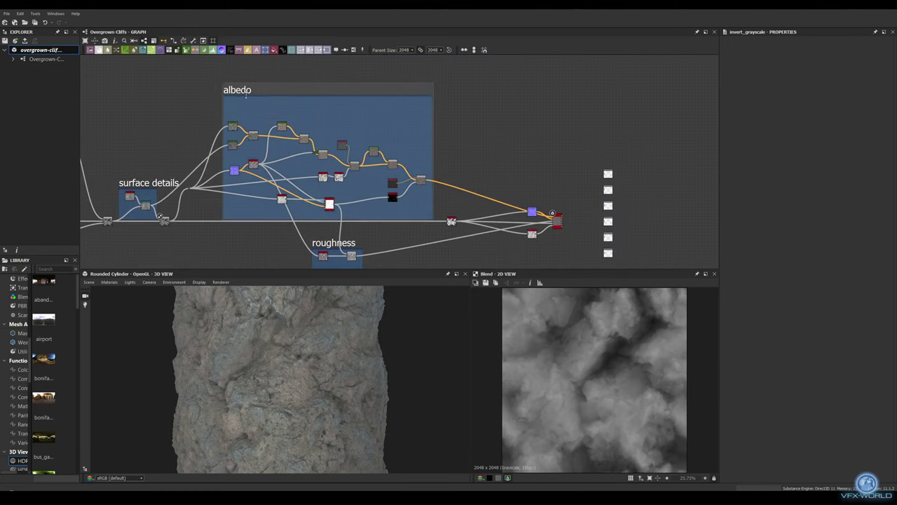
scroll(186, 190, up, 3)
scroll(200, 136, down, 1)
scroll(334, 184, down, 2)
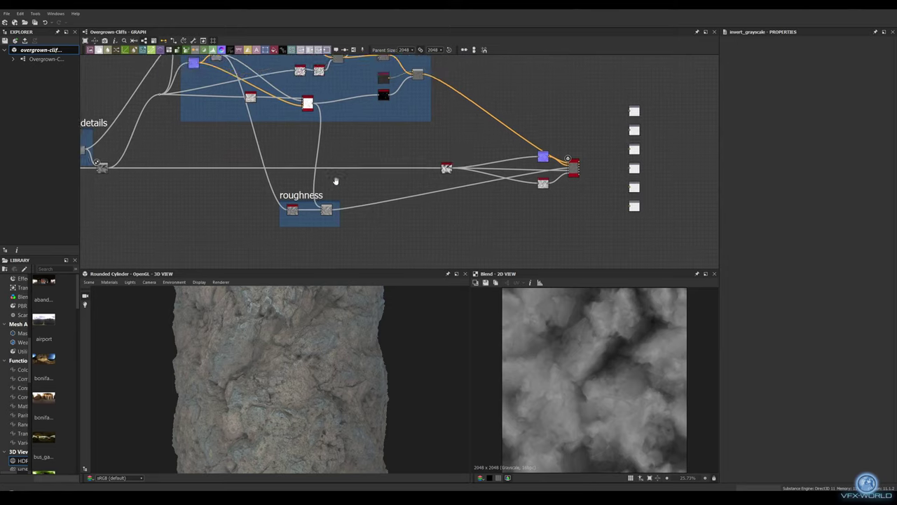
scroll(380, 155, down, 2)
- Title the roughness frame 'rock roughness' in its Properties
click(342, 90)
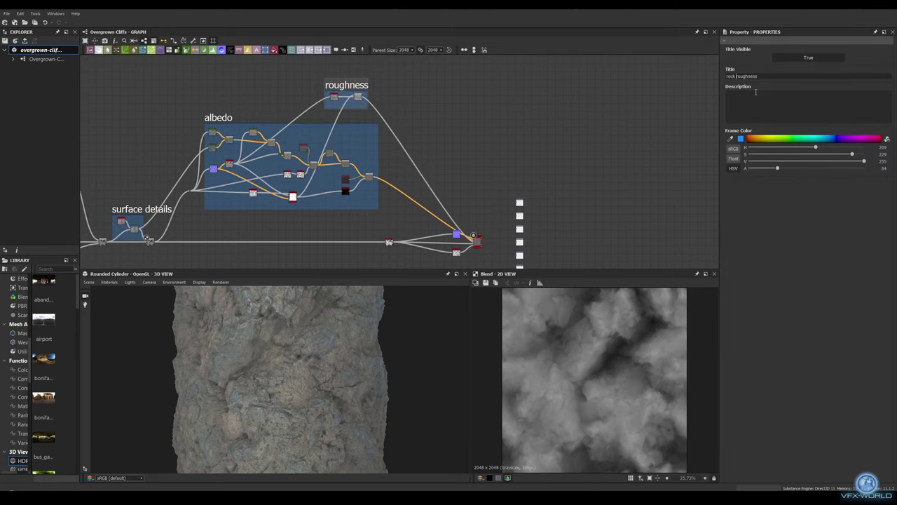
middle_drag(575, 206, 559, 153)
middle_drag(463, 190, 671, 191)
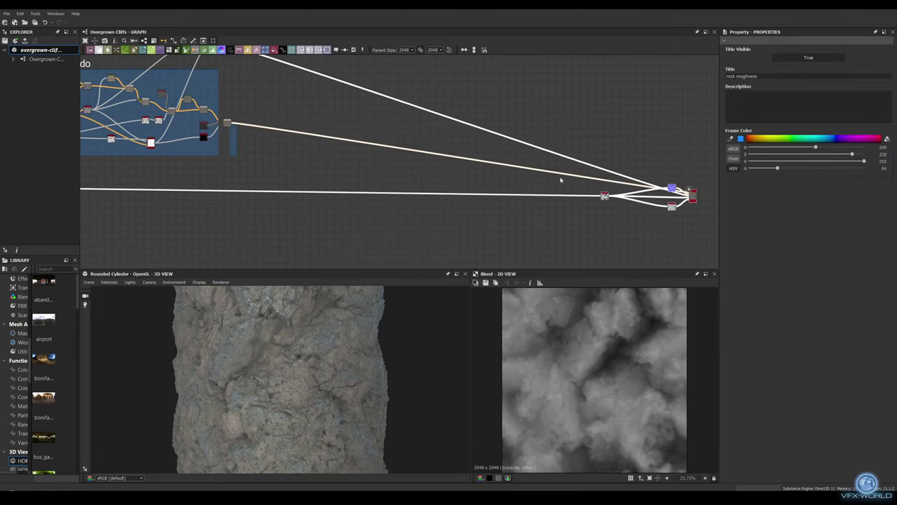
scroll(251, 186, up, 2)
scroll(502, 129, up, 1)
scroll(555, 125, down, 2)
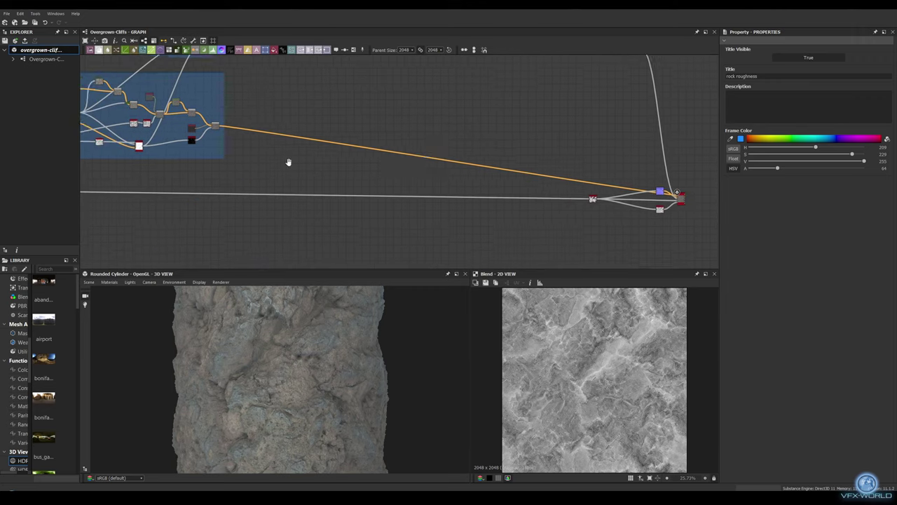
middle_drag(290, 160, 286, 224)
- Add a Grunge Map 007 node with Brush Pattern around 0.23
key(space)
click(287, 273)
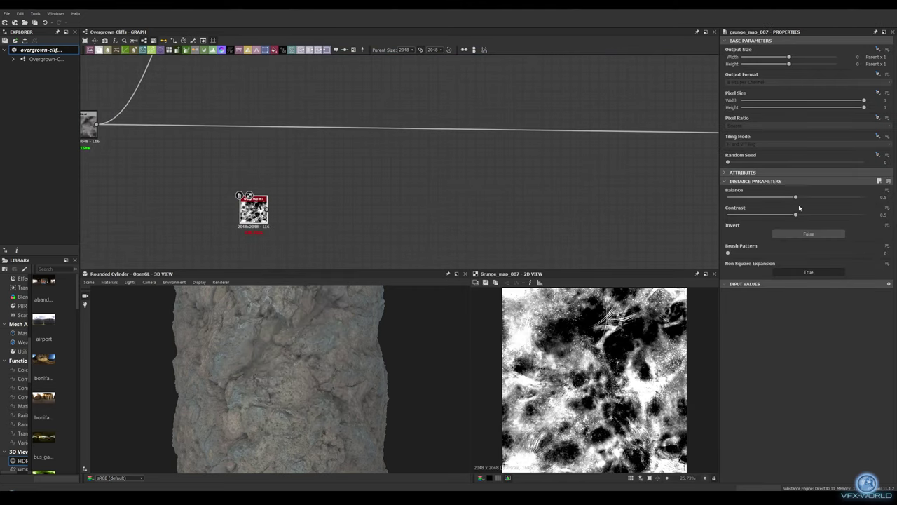
drag(795, 251, 760, 250)
scroll(294, 203, up, 1)
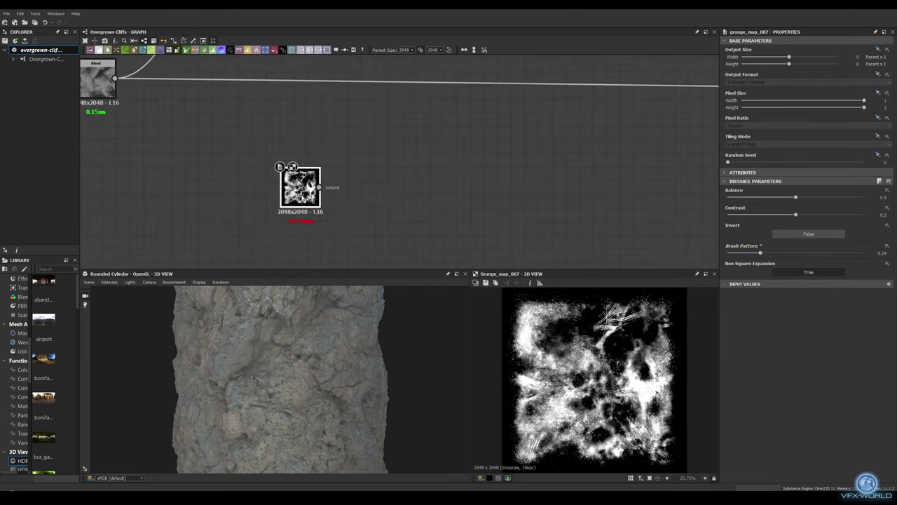
- Feed it into Make It Tile Patch Grayscale: size ~261, octave 1, rotation ~164, random rotation ~207, luminosity variation
drag(319, 201, 401, 201)
click(421, 209)
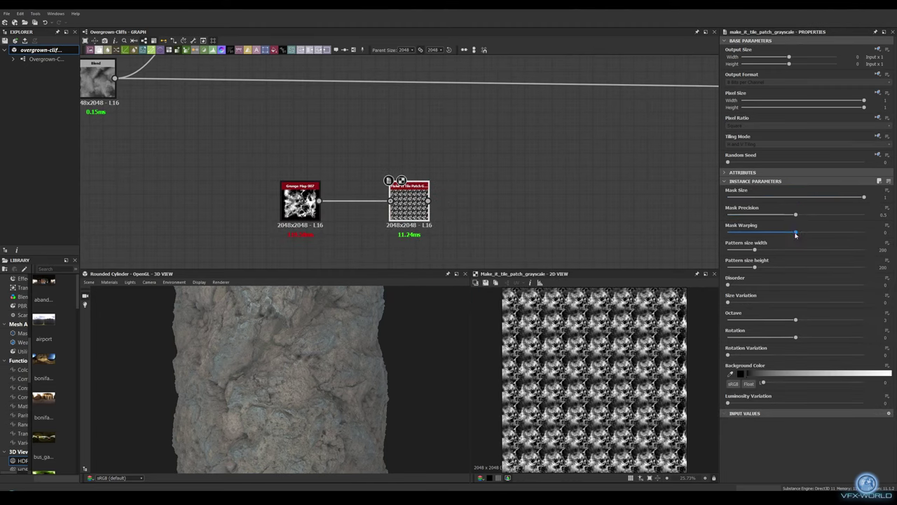
drag(795, 232, 819, 232)
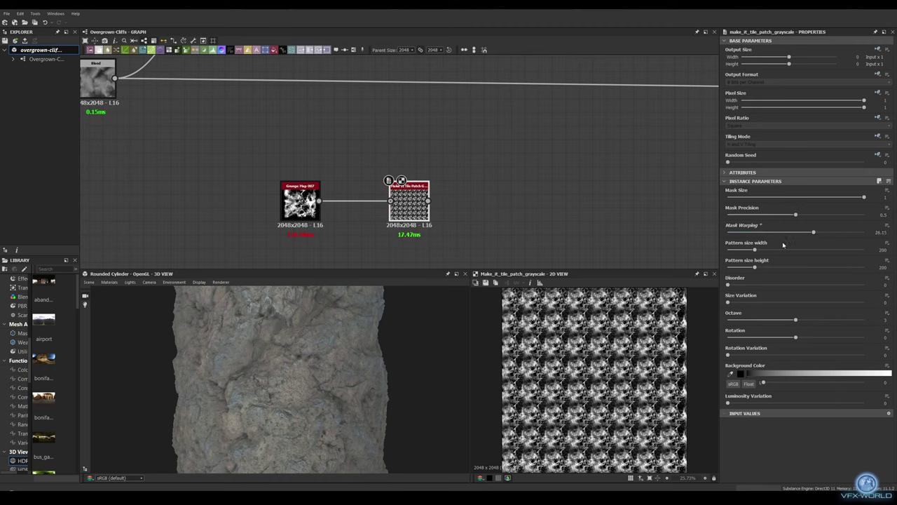
drag(755, 249, 764, 249)
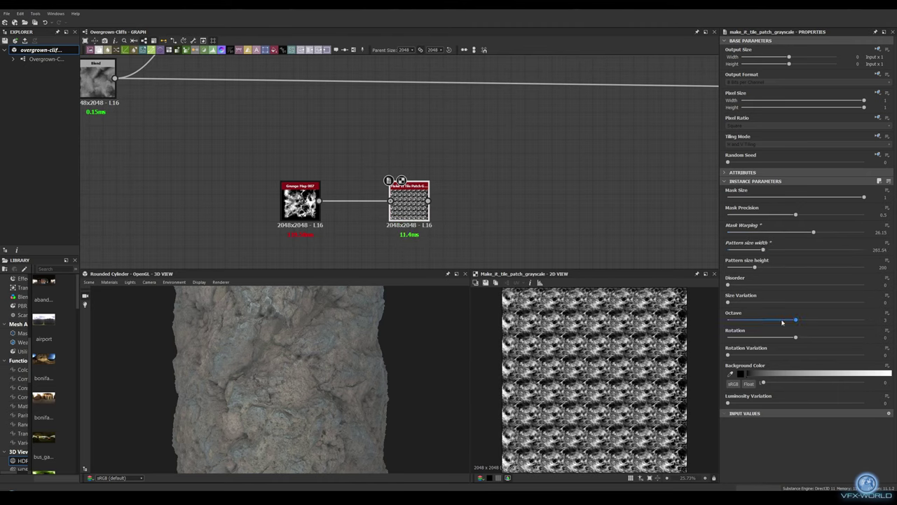
drag(782, 320, 750, 321)
drag(796, 337, 826, 338)
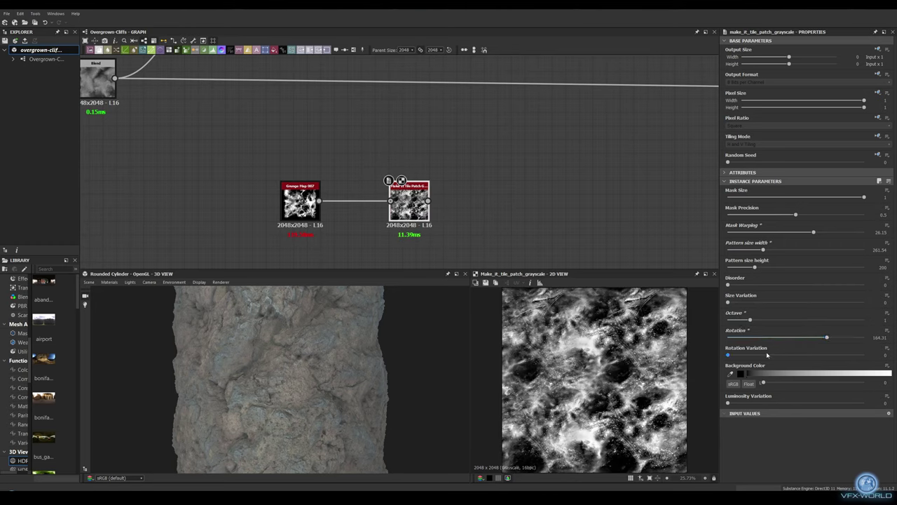
drag(767, 356, 805, 356)
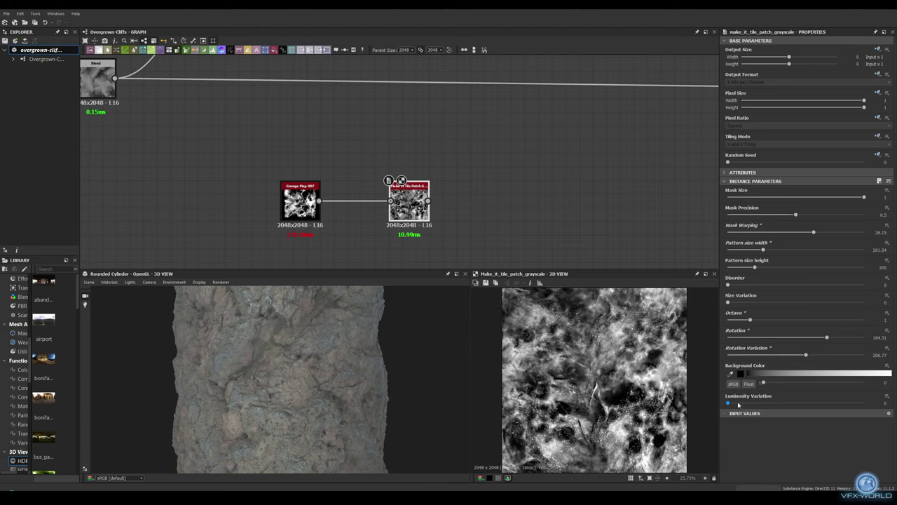
drag(728, 403, 762, 403)
scroll(577, 203, up, 2)
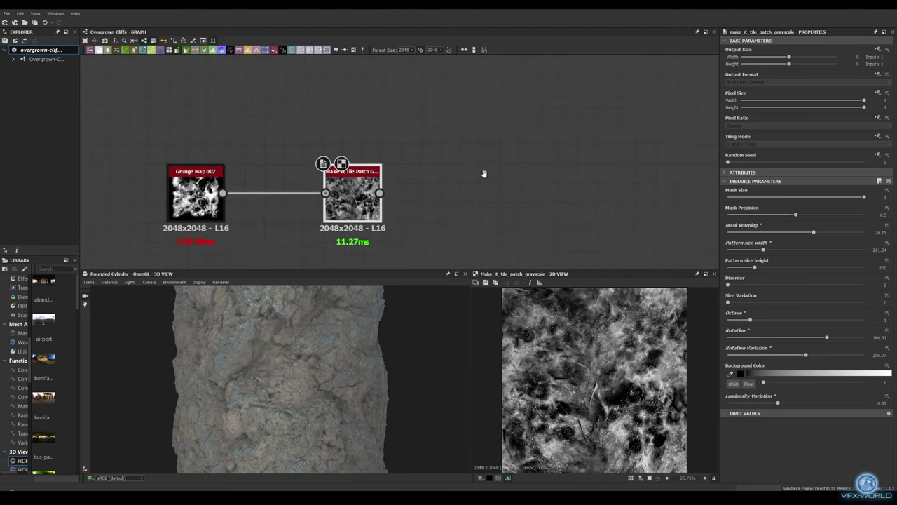
- Place the tiling node near the grunge map and add a Levels node after it
drag(350, 195, 276, 190)
right_click(282, 190)
click(315, 315)
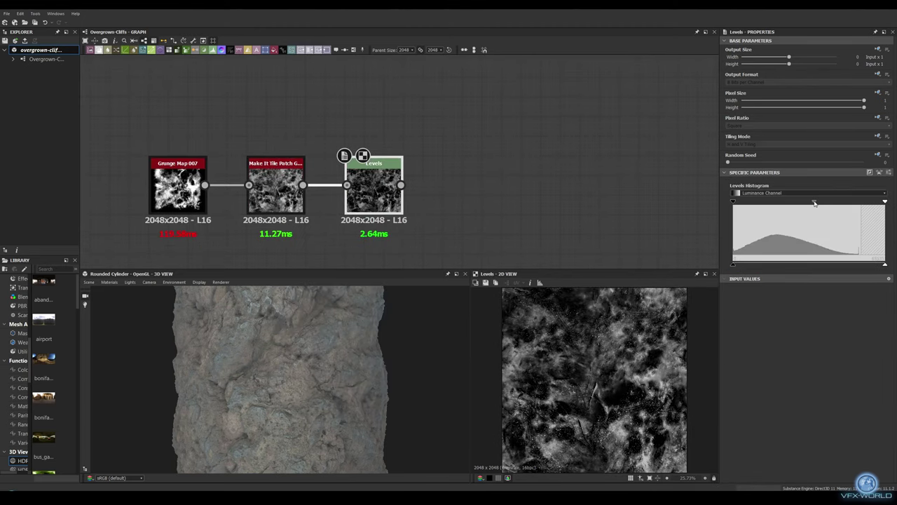
middle_drag(558, 101, 584, 26)
key(space)
- Add Grunge Map 004 with Balance 0.36, placed under Grunge Map 007
click(315, 354)
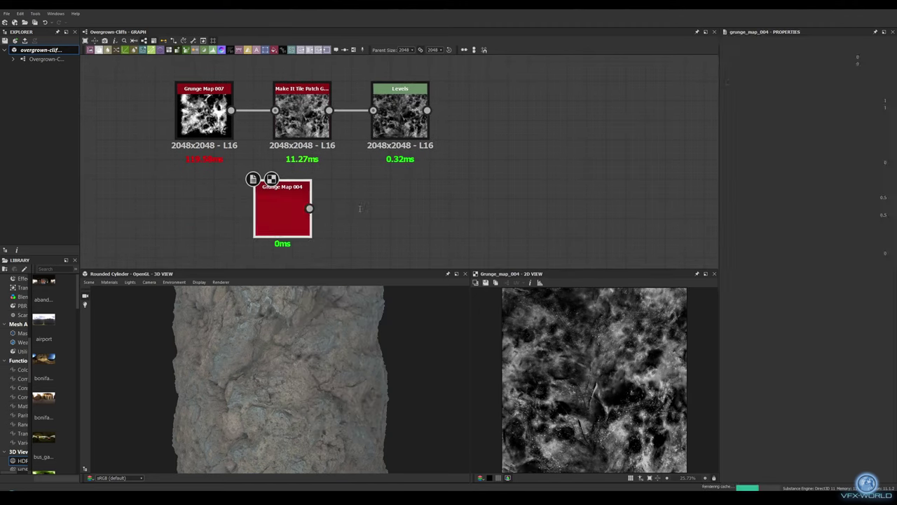
drag(794, 197, 776, 198)
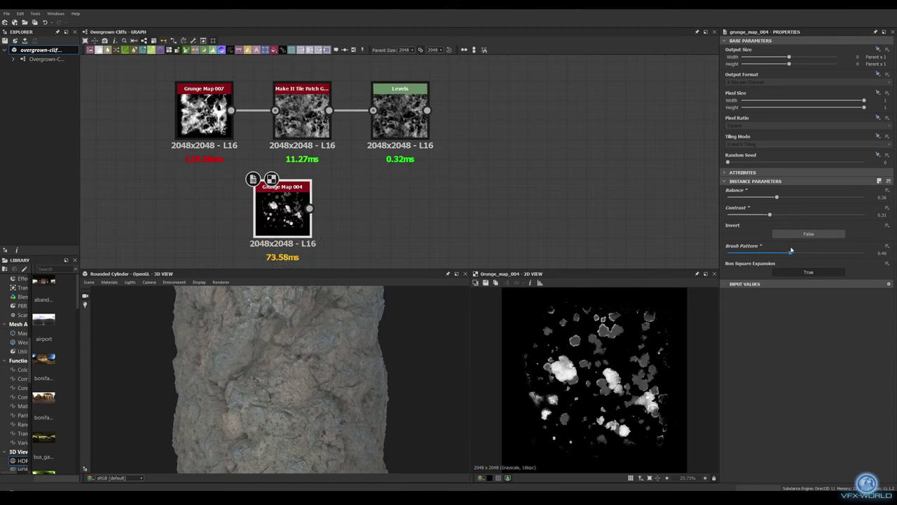
scroll(474, 202, down, 1)
drag(284, 203, 333, 191)
- Add a Tile Generator with pattern Image Input and tile scale 2
key(space)
click(399, 200)
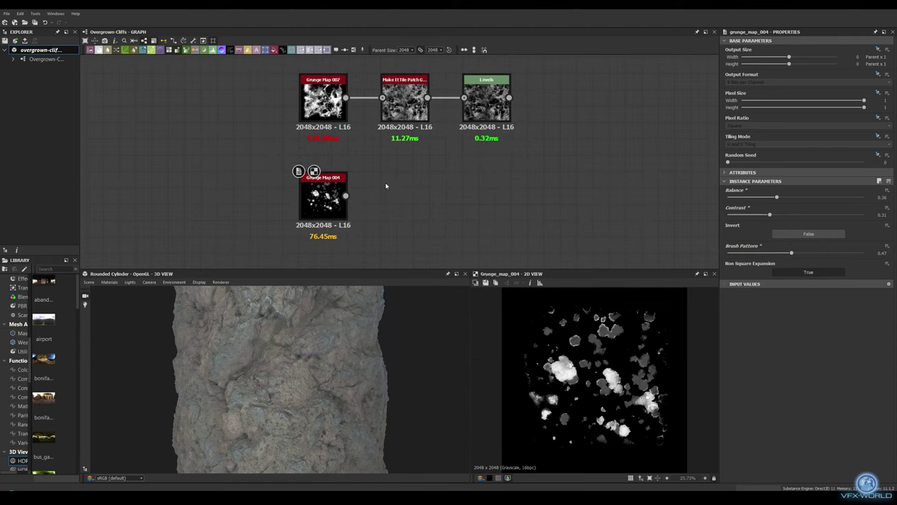
click(816, 263)
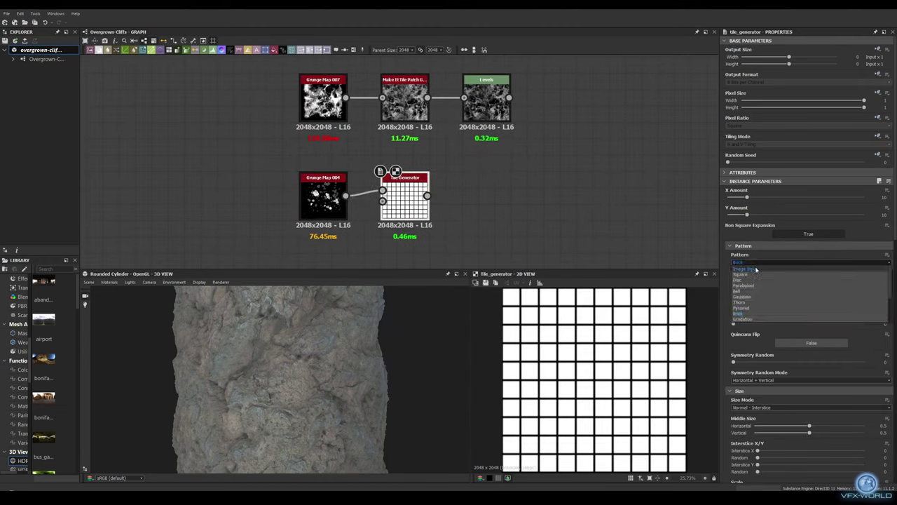
click(813, 313)
scroll(780, 300, down, 2)
scroll(780, 300, down, 2)
scroll(779, 300, down, 2)
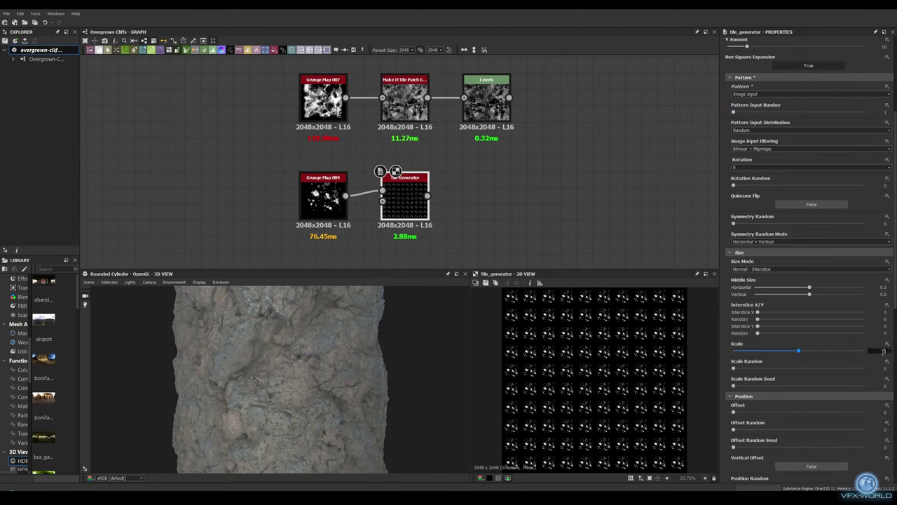
key(Return)
- Tweak further Tile Generator sliders, randomising tile brightness to about 0.6
drag(733, 367, 777, 367)
scroll(778, 365, down, 3)
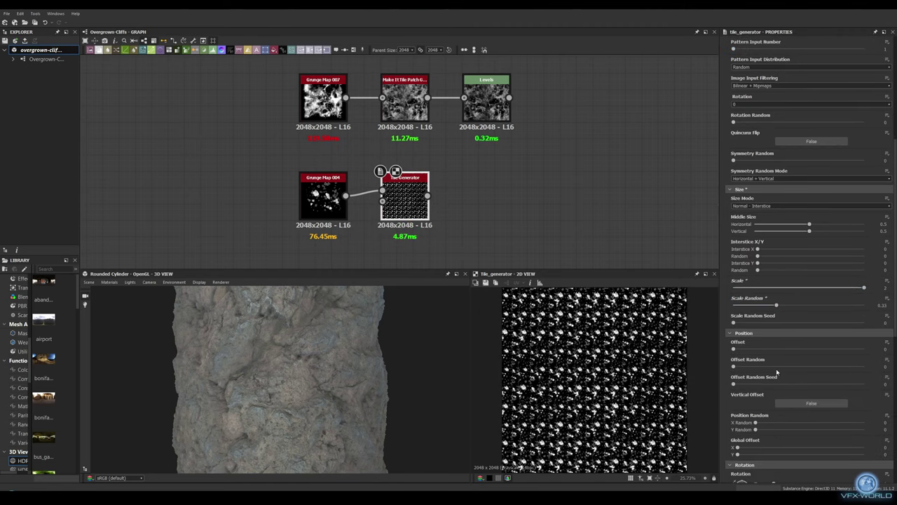
drag(734, 349, 797, 350)
scroll(795, 354, down, 2)
scroll(796, 354, down, 3)
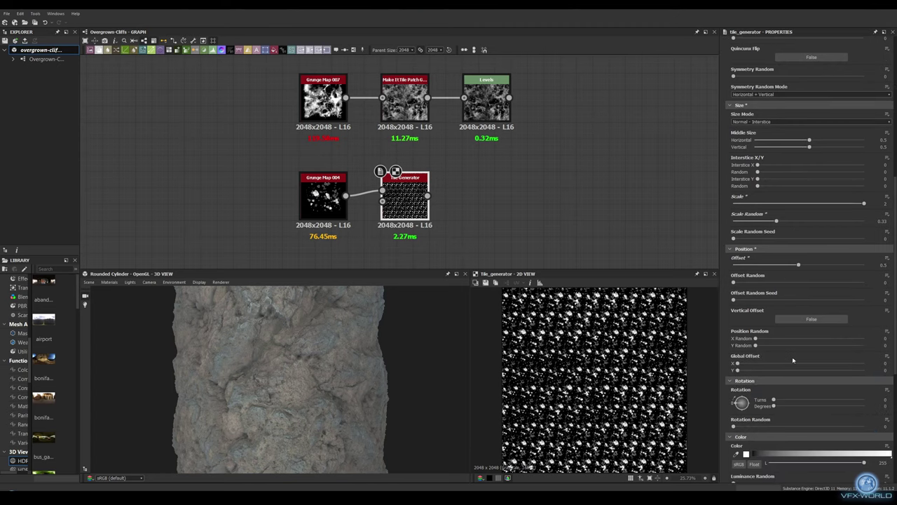
scroll(794, 357, down, 3)
scroll(794, 360, down, 1)
drag(780, 243, 812, 241)
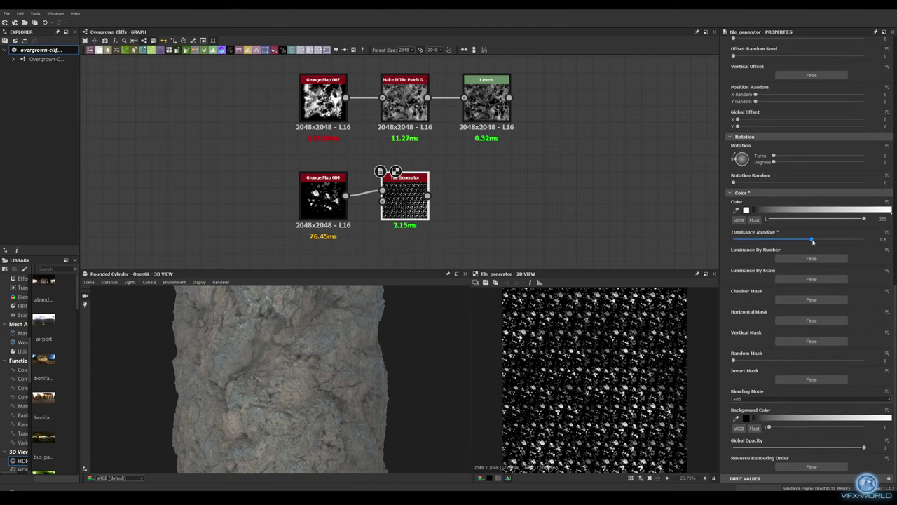
scroll(817, 241, up, 3)
scroll(818, 241, up, 4)
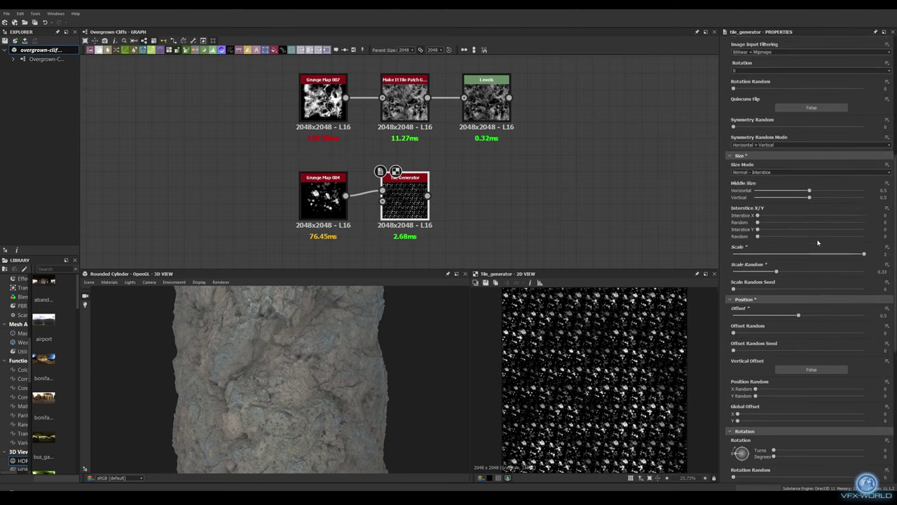
scroll(817, 242, up, 3)
scroll(817, 243, down, 3)
scroll(504, 204, down, 2)
scroll(504, 205, up, 4)
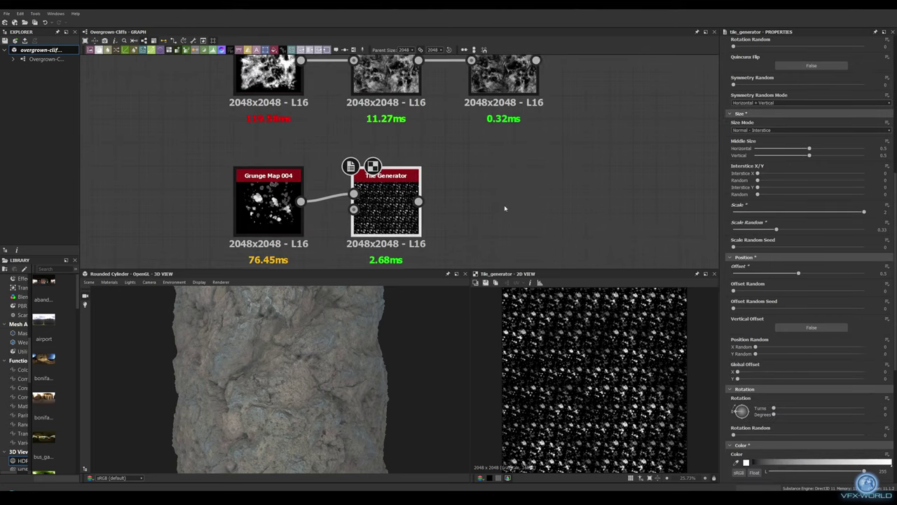
- Add a Blur HQ Grayscale after the Tile Generator with lowered Intensity
middle_drag(245, 199, 175, 245)
drag(355, 204, 411, 164)
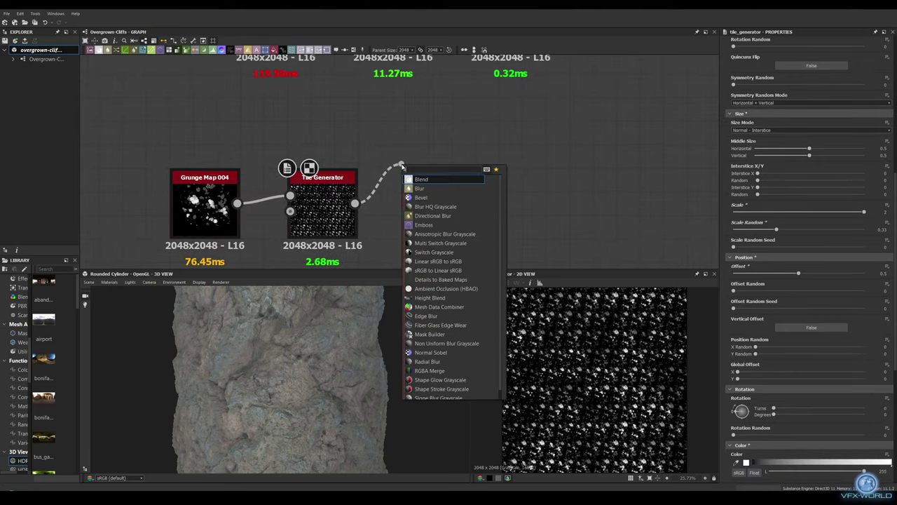
click(435, 184)
drag(789, 199, 749, 199)
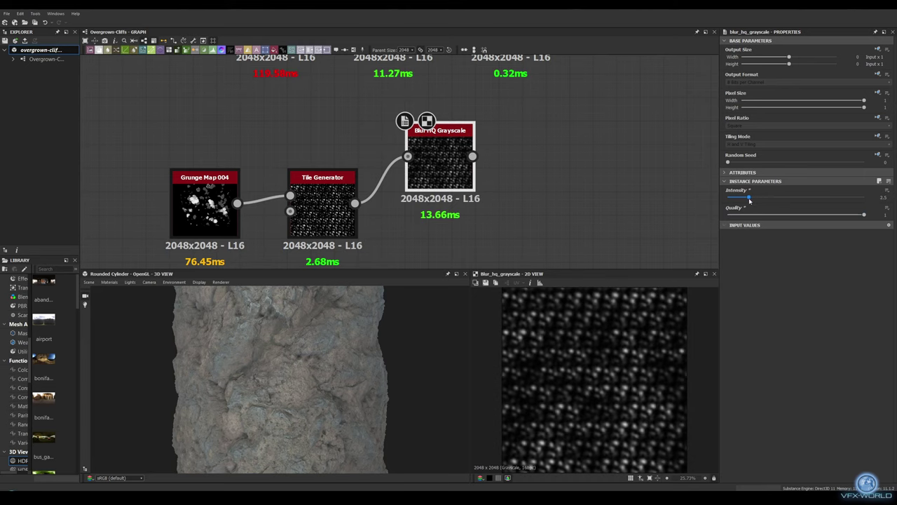
- Blend the Tile Generator and blur together at about 0.44 opacity
middle_drag(533, 231, 554, 189)
drag(376, 160, 542, 169)
click(565, 177)
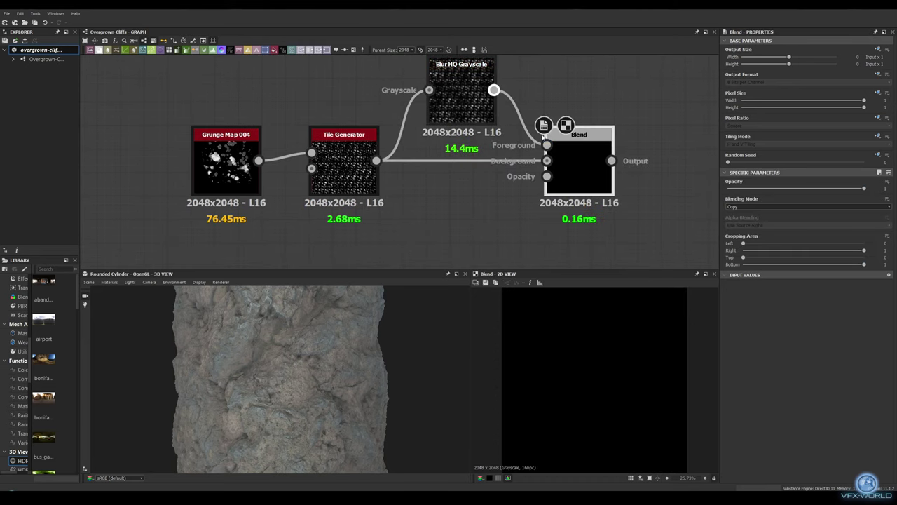
drag(864, 189, 809, 192)
- Combine the Levels output and first Blend in a new Subtract Blend
scroll(436, 187, down, 2)
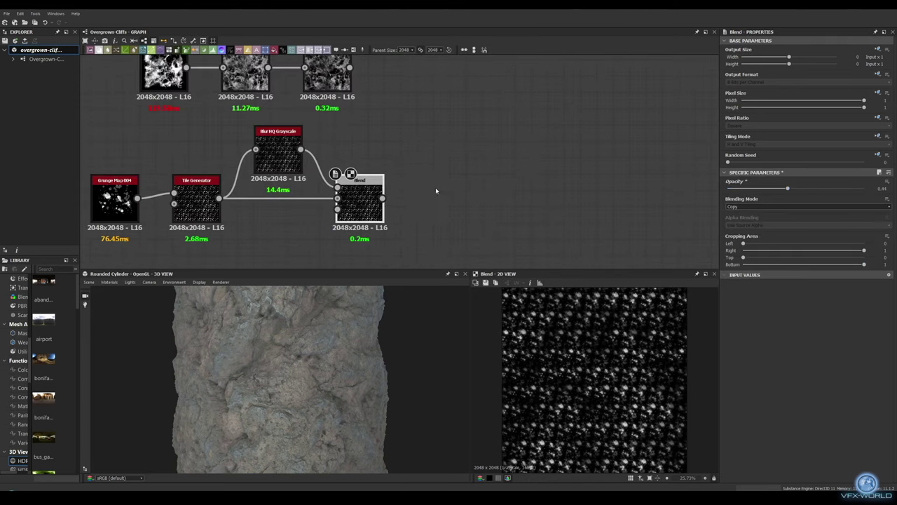
scroll(435, 188, down, 2)
middle_drag(371, 110, 338, 110)
drag(395, 161, 398, 157)
drag(363, 110, 399, 149)
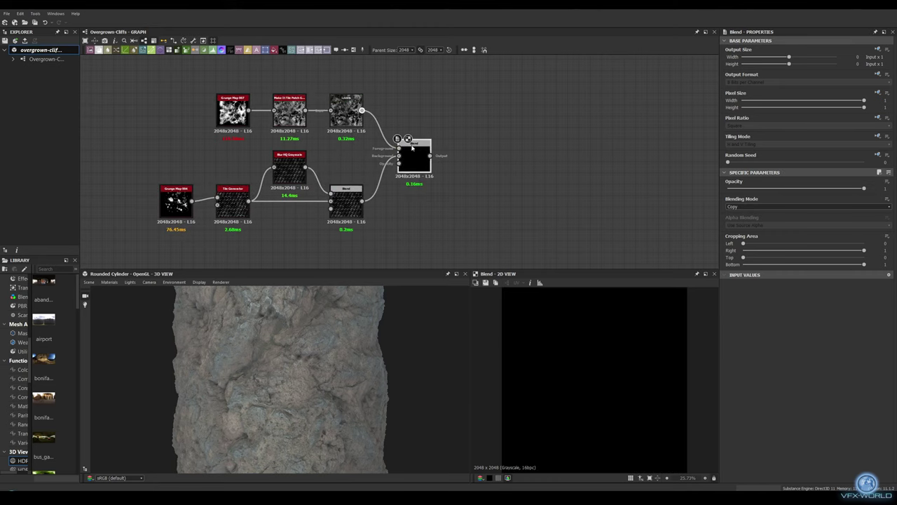
click(806, 206)
click(743, 222)
mouse_move(586, 194)
middle_down()
mouse_move(566, 173)
mouse_move(413, 155)
mouse_move(444, 156)
mouse_move(502, 210)
middle_up()
- Inspect the Tile Generator output and preview the final moss mask blend
double_click(285, 209)
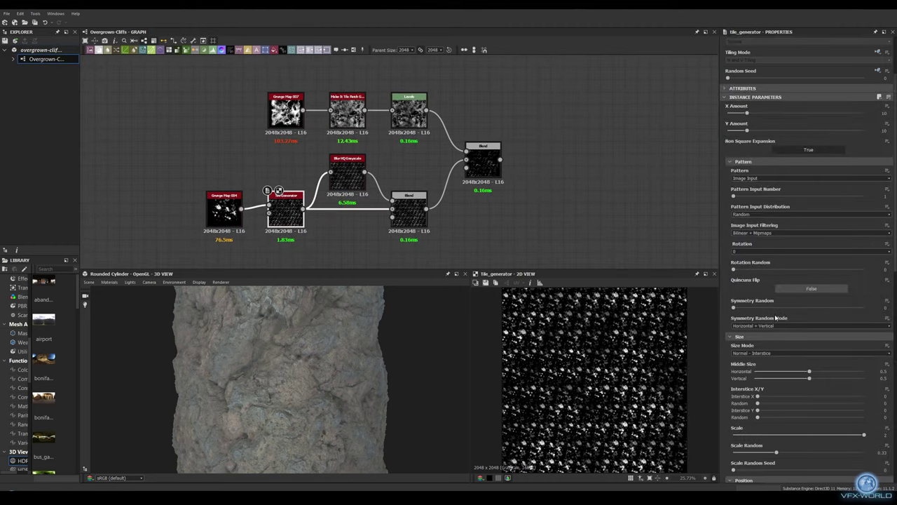
scroll(806, 280, down, 5)
double_click(483, 160)
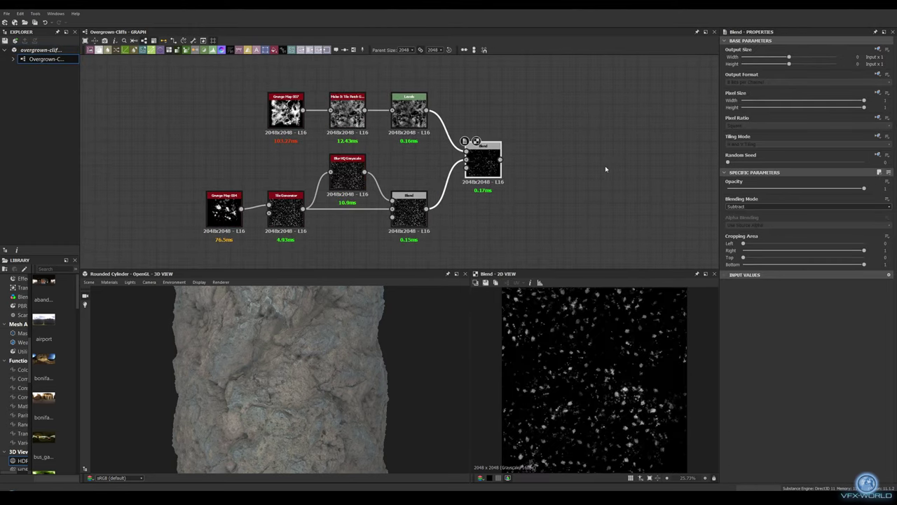
middle_drag(605, 169, 440, 159)
scroll(364, 126, down, 2)
mouse_move(361, 122)
middle_down()
mouse_move(350, 113)
mouse_move(392, 144)
middle_up()
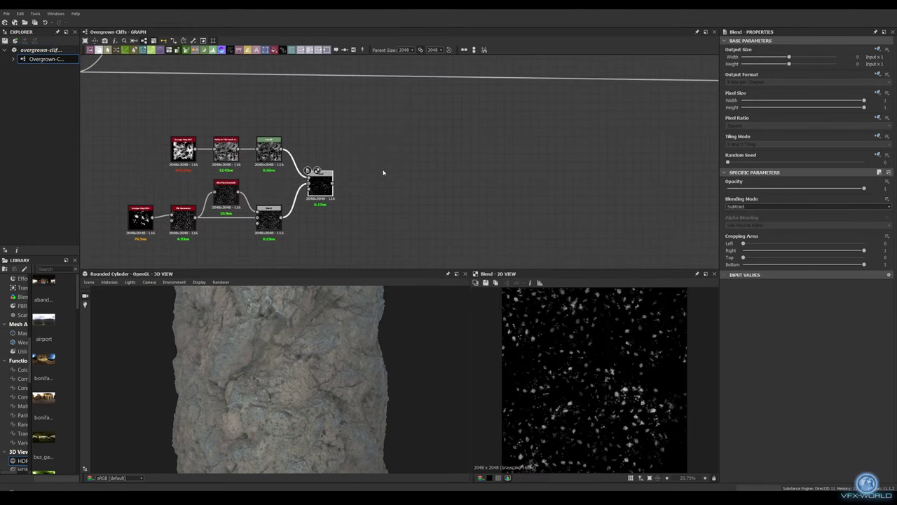
- Insert a Blur HQ Grayscale into the main height line
scroll(586, 189, down, 2)
middle_drag(585, 189, 247, 140)
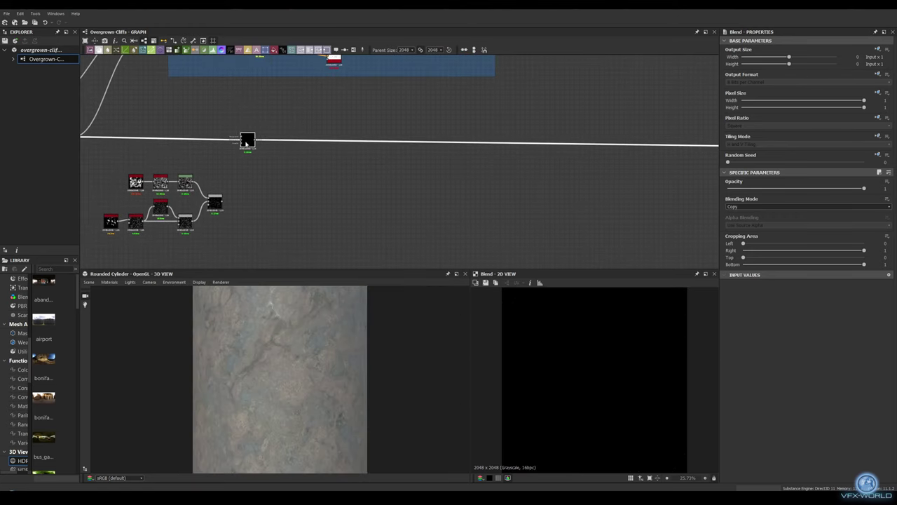
scroll(306, 192, up, 2)
middle_drag(306, 192, 316, 110)
key(space)
text(blu)
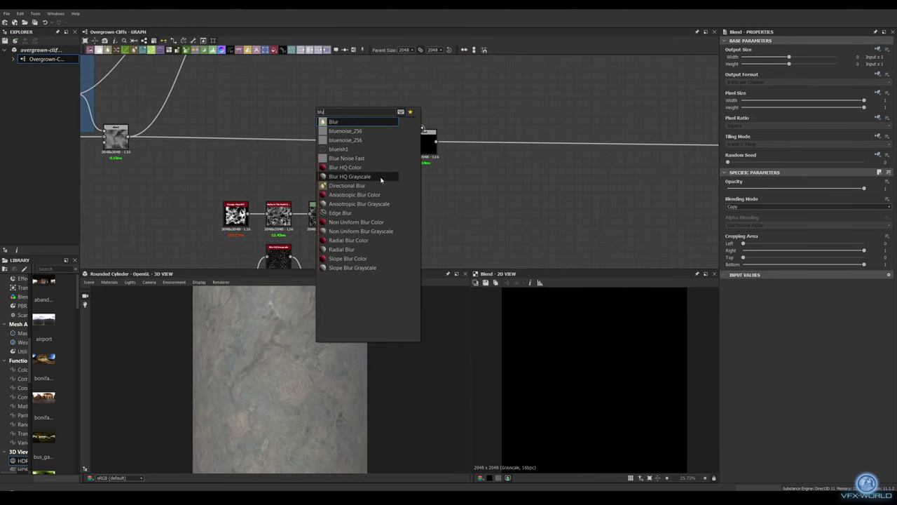
click(380, 178)
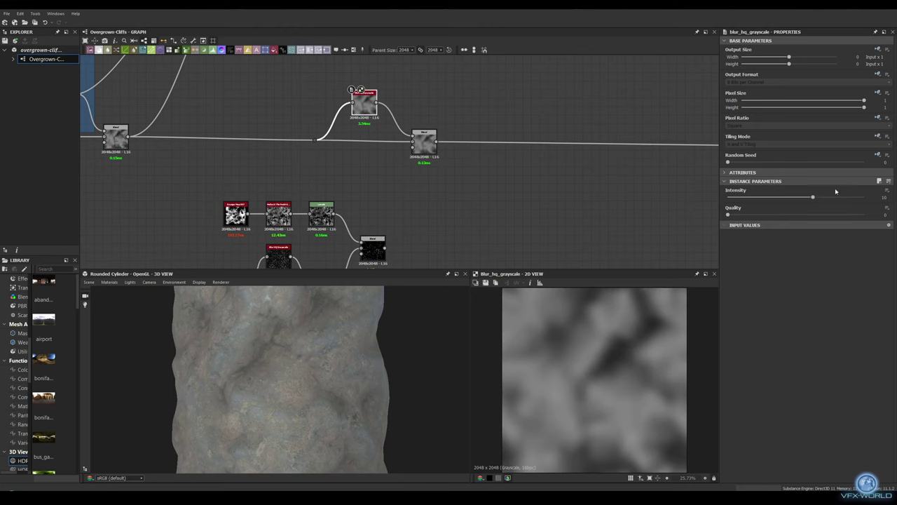
- Add a Histogram Scan after the moss mask with Position 0.87
middle_drag(393, 196, 393, 181)
key(space)
text(hist)
click(421, 194)
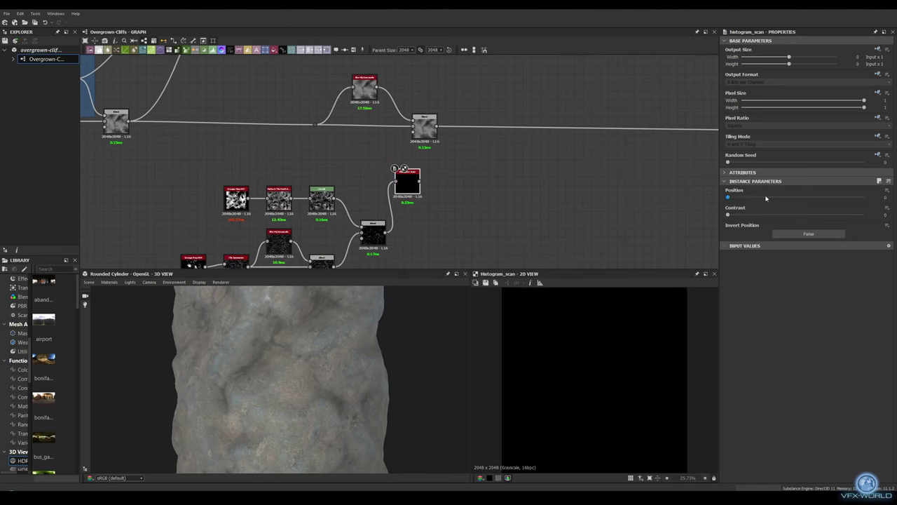
drag(856, 198, 846, 198)
drag(423, 183, 397, 183)
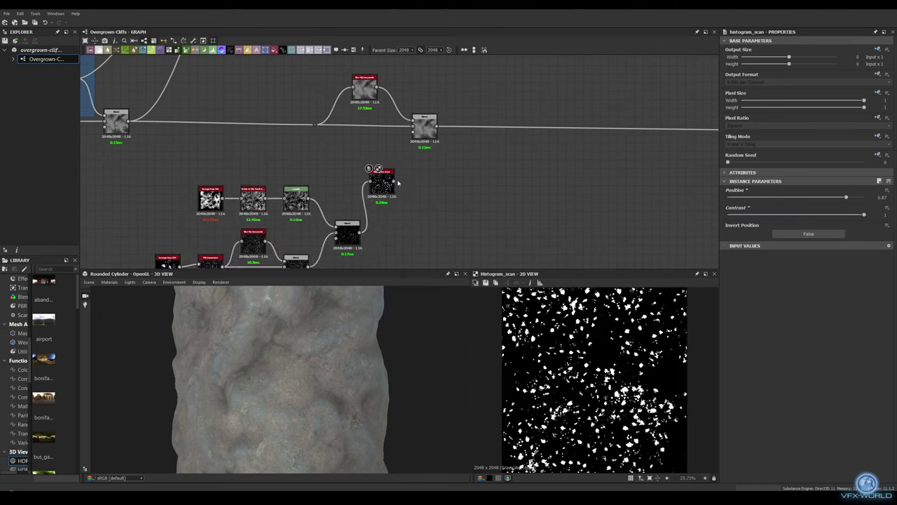
- Screen-blend the thresholded moss mask onto the blurred height at opacity 0.06
scroll(345, 331, up, 3)
middle_drag(457, 177, 426, 180)
key(space)
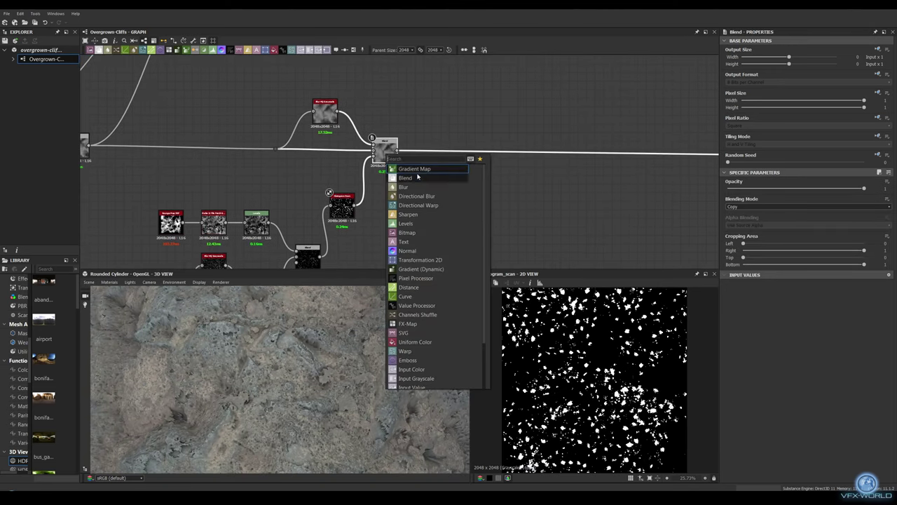
click(420, 182)
drag(363, 186, 426, 127)
drag(329, 235, 426, 133)
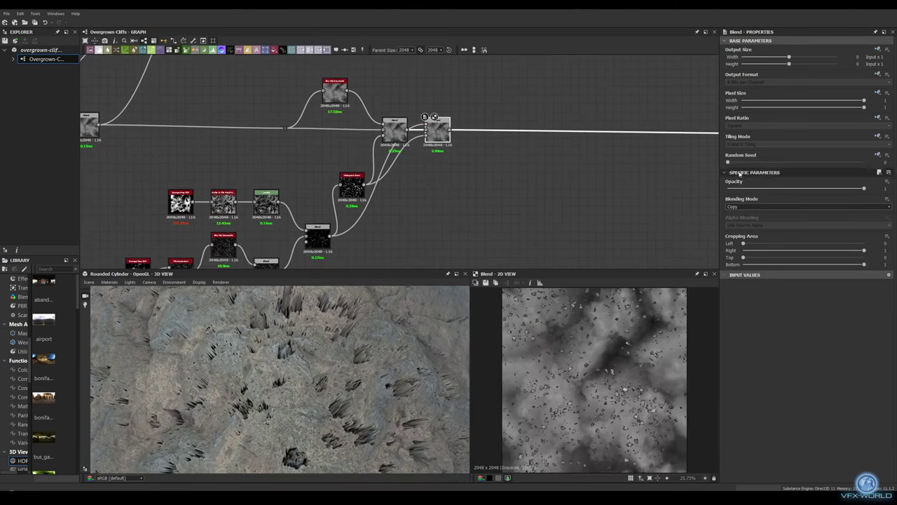
click(806, 206)
click(743, 231)
drag(863, 189, 735, 189)
drag(300, 374, 313, 348)
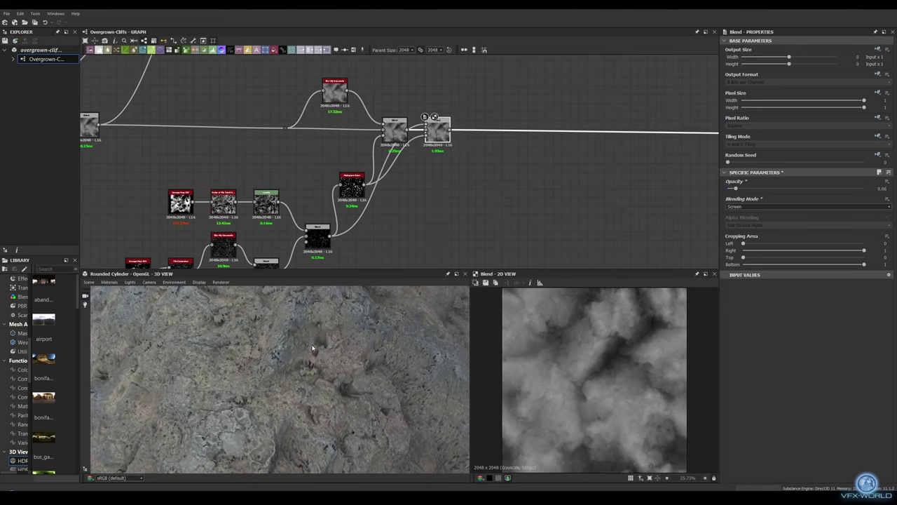
scroll(313, 347, down, 2)
scroll(404, 184, down, 2)
double_click(403, 185)
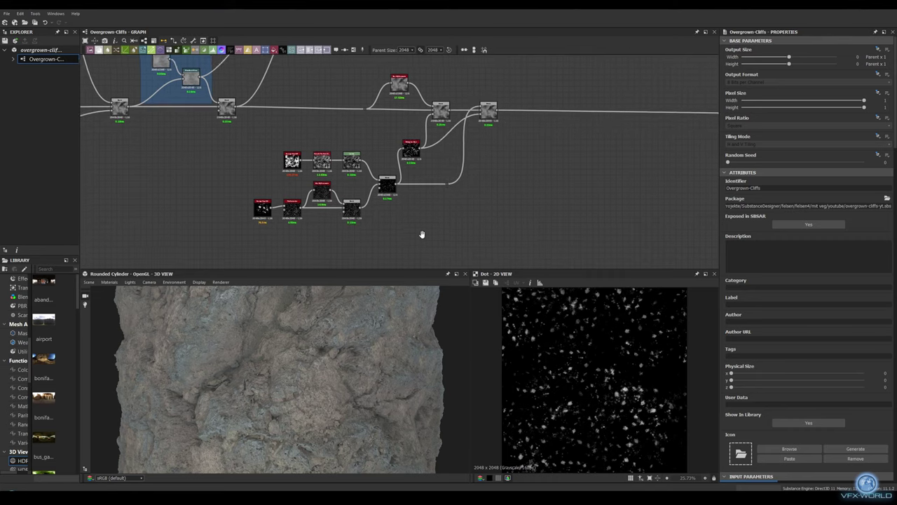
- Add a Moisture Noise node with Disorder 0.27
scroll(395, 210, up, 3)
key(space)
text(mois)
key(Return)
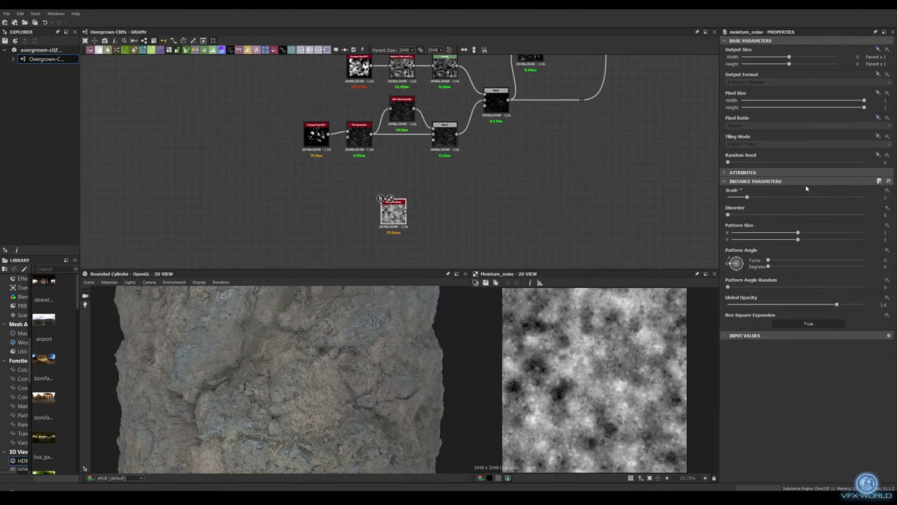
middle_drag(540, 189, 565, 187)
- Follow it with a Highpass Grayscale at radius about 18.7
key(space)
text(high)
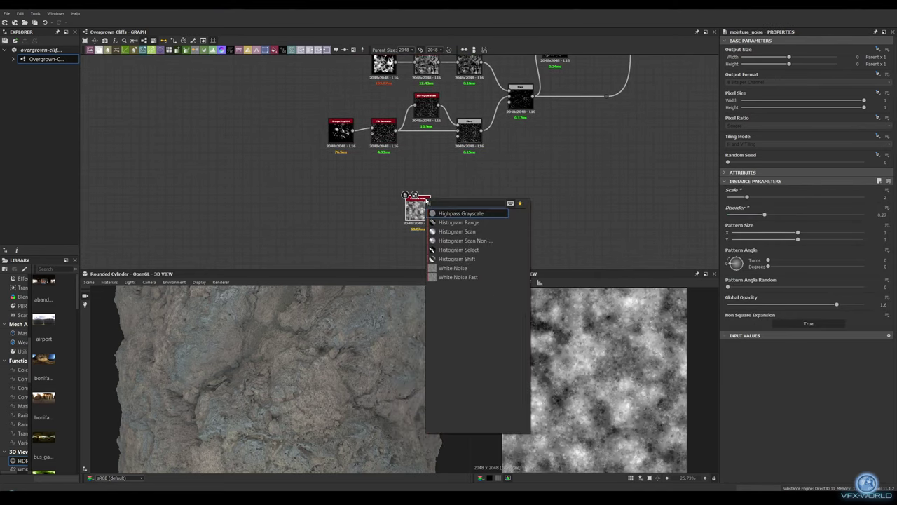
key(Return)
drag(761, 197, 768, 200)
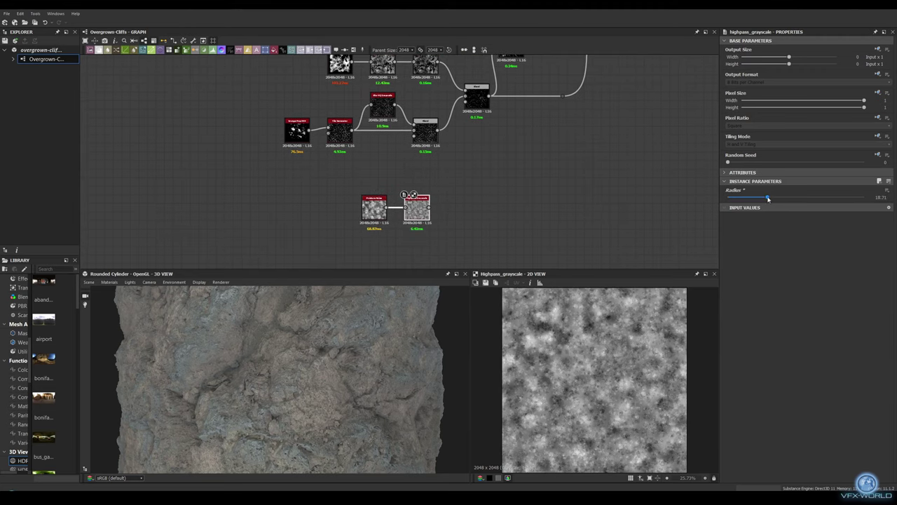
- Add a Slope Blur Grayscale after the Highpass (Samples 32, Intensity 0.2)
mouse_move(419, 208)
middle_down()
mouse_move(440, 189)
mouse_move(398, 191)
middle_up()
key(space)
text(slope)
key(Return)
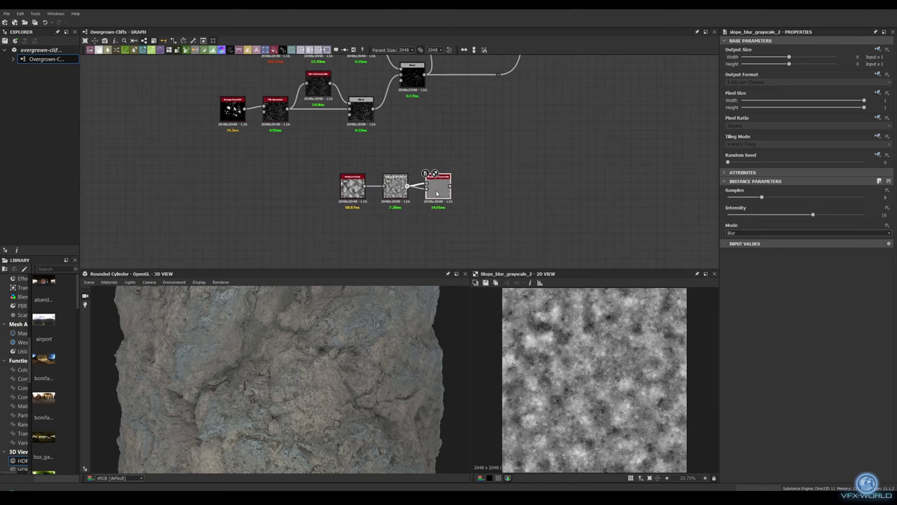
middle_drag(489, 197, 449, 186)
scroll(624, 333, up, 5)
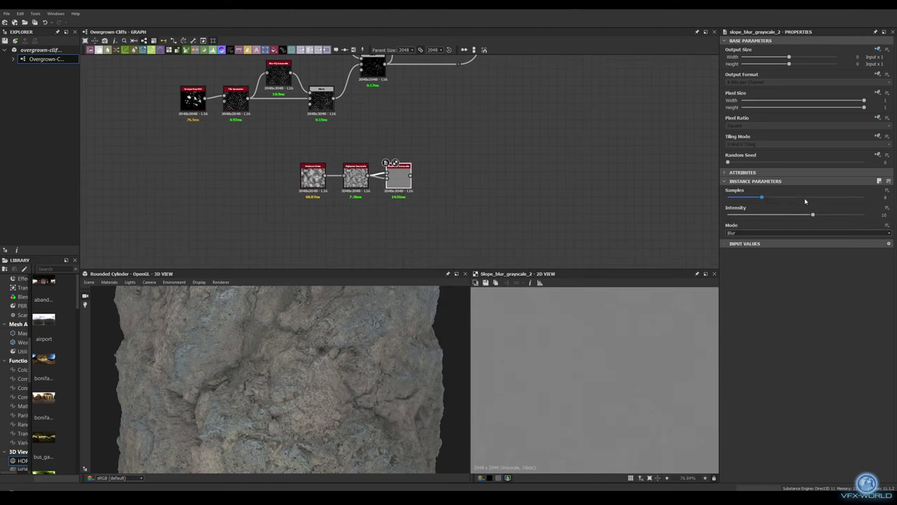
scroll(600, 359, up, 4)
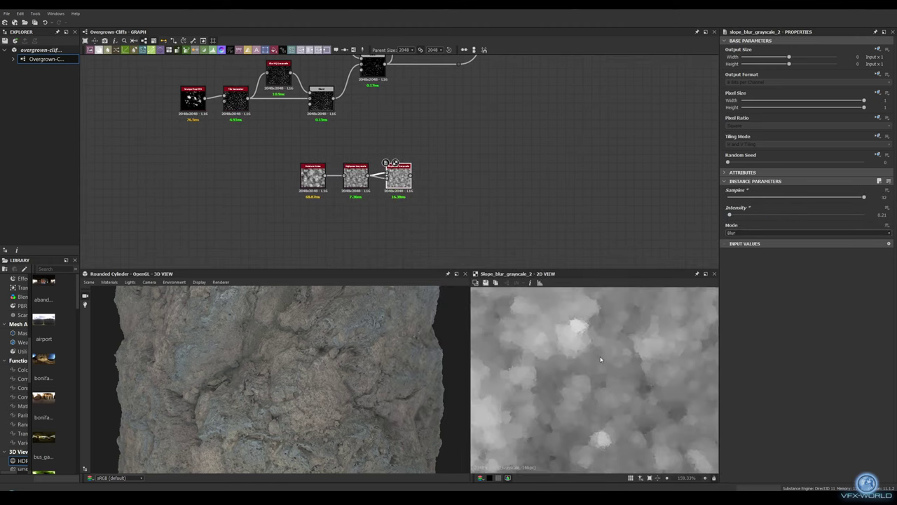
scroll(600, 360, up, 2)
click(744, 232)
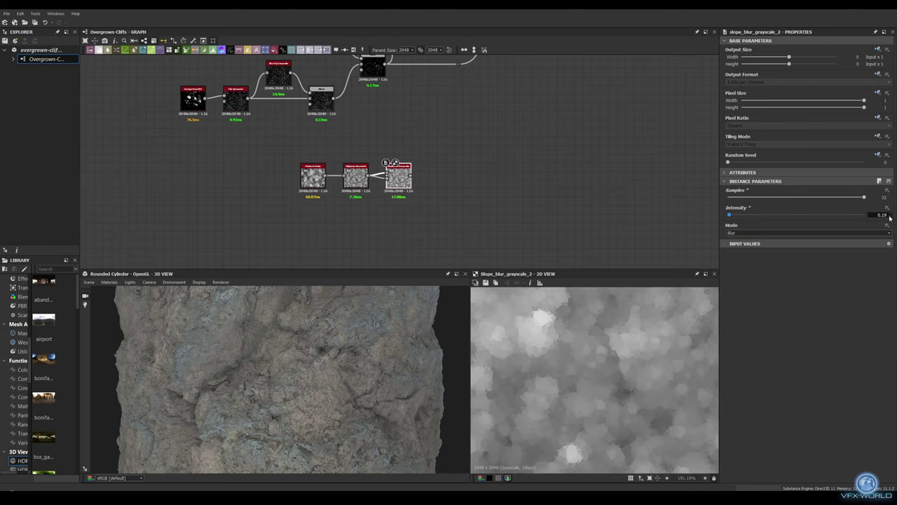
- Feed the slope blur into a Multi Directional Warp Grayscale with intensity about 80
drag(402, 176, 429, 152)
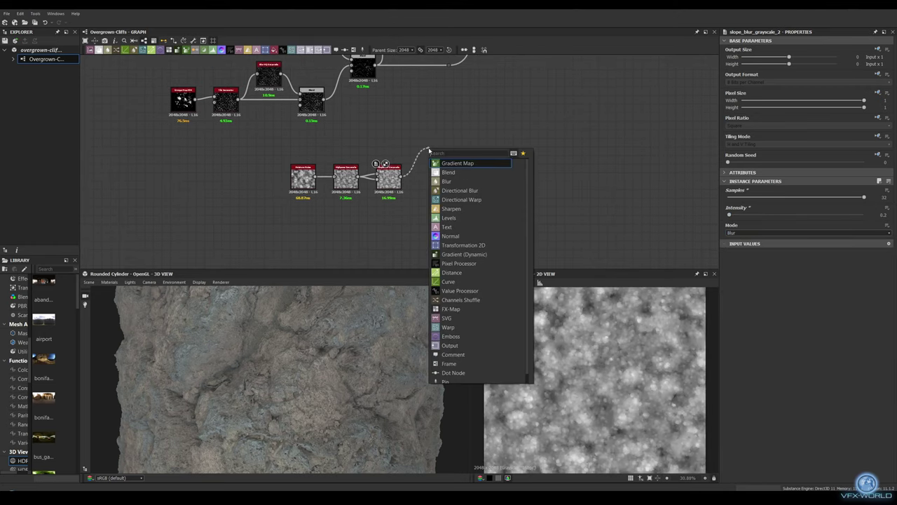
text(mult)
click(470, 190)
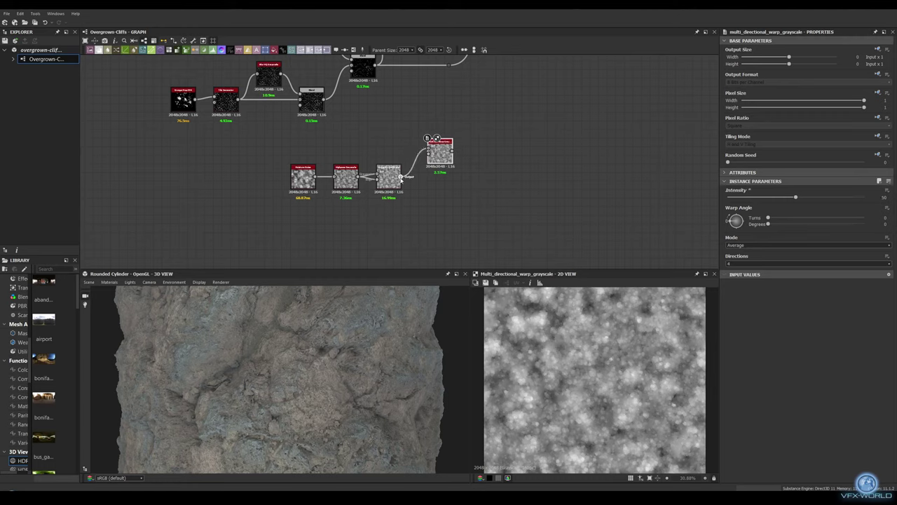
drag(796, 197, 833, 197)
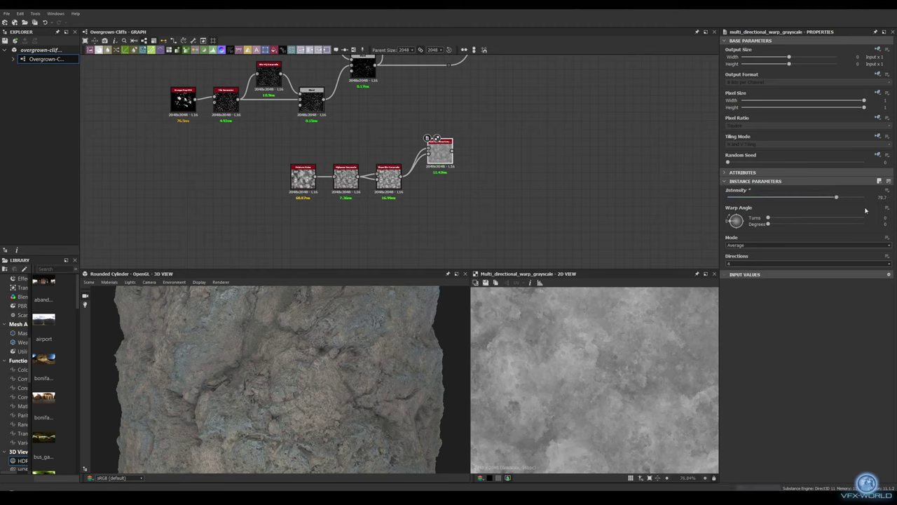
scroll(480, 190, down, 1)
- Blend the warped noise in Add Sub mode at 0.3 opacity
drag(440, 161, 455, 188)
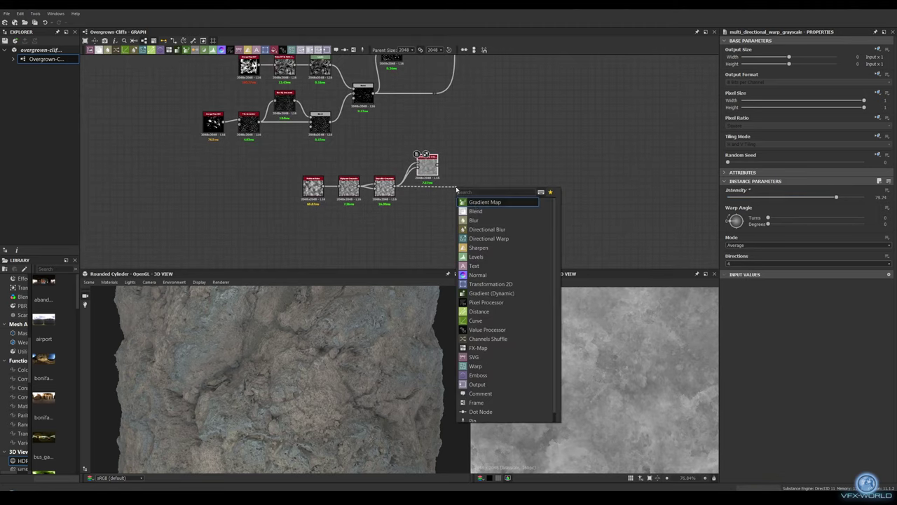
click(477, 199)
click(807, 207)
click(757, 230)
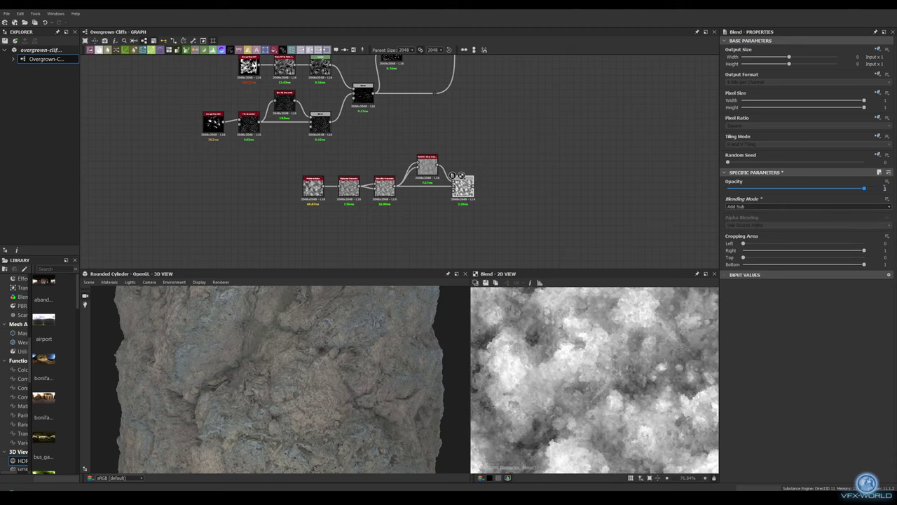
scroll(599, 375, down, 3)
scroll(449, 197, down, 2)
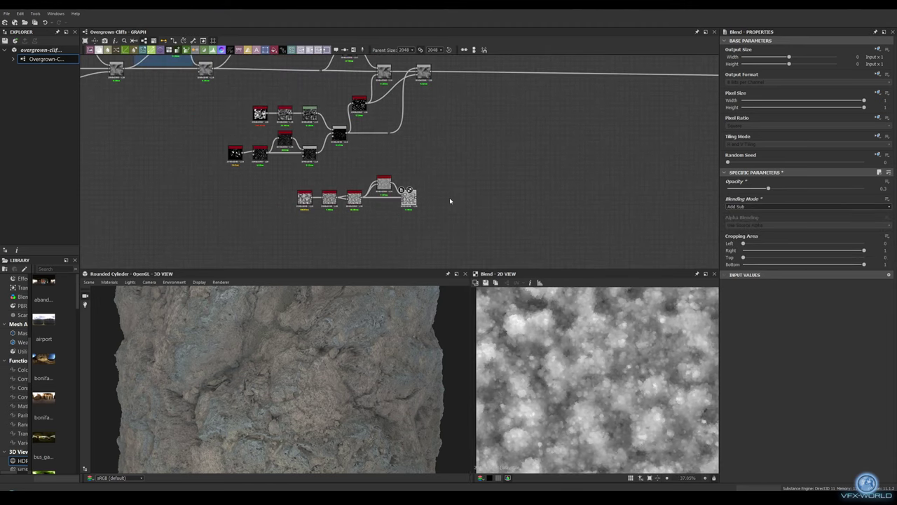
mouse_move(449, 197)
middle_down()
mouse_move(433, 196)
mouse_move(434, 215)
middle_up()
scroll(433, 214, down, 1)
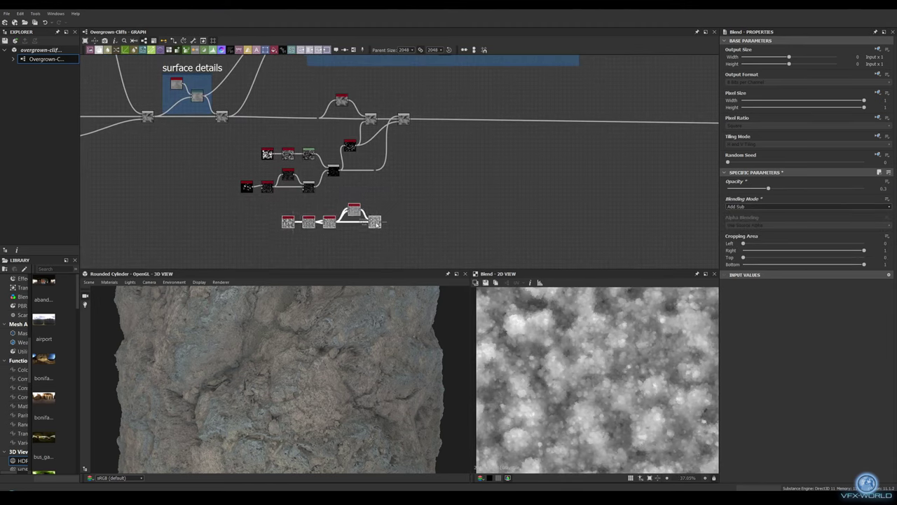
scroll(393, 168, up, 2)
key(space)
- Insert Auto Levels and a darkening Levels node on the main height line
click(326, 286)
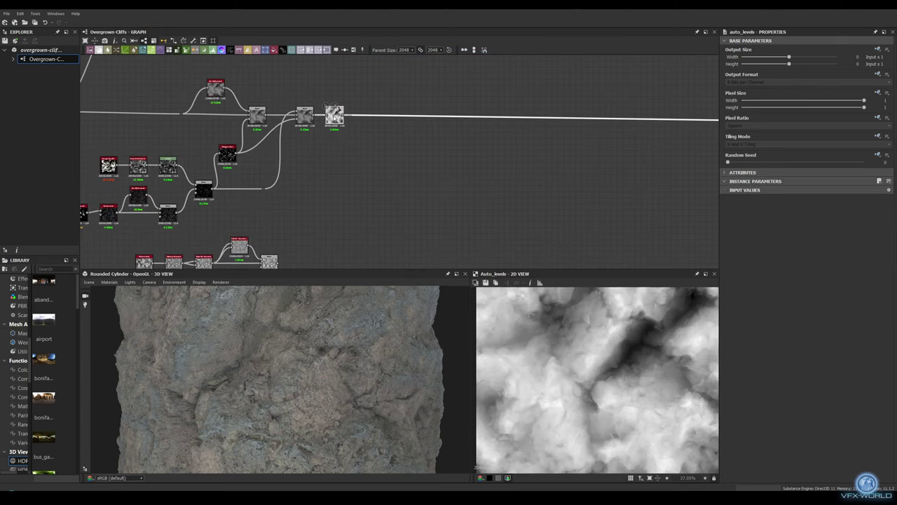
key(space)
click(354, 130)
drag(885, 263, 839, 264)
key(f)
scroll(404, 160, up, 1)
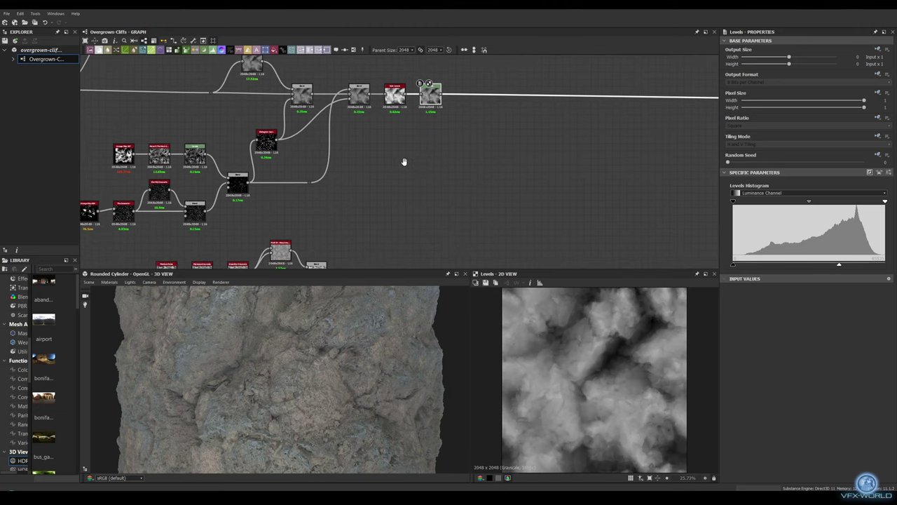
middle_drag(404, 160, 401, 139)
- Add a Histogram Scan after Levels with position about 0.34 and contrast 0.45
drag(385, 155, 387, 176)
click(421, 310)
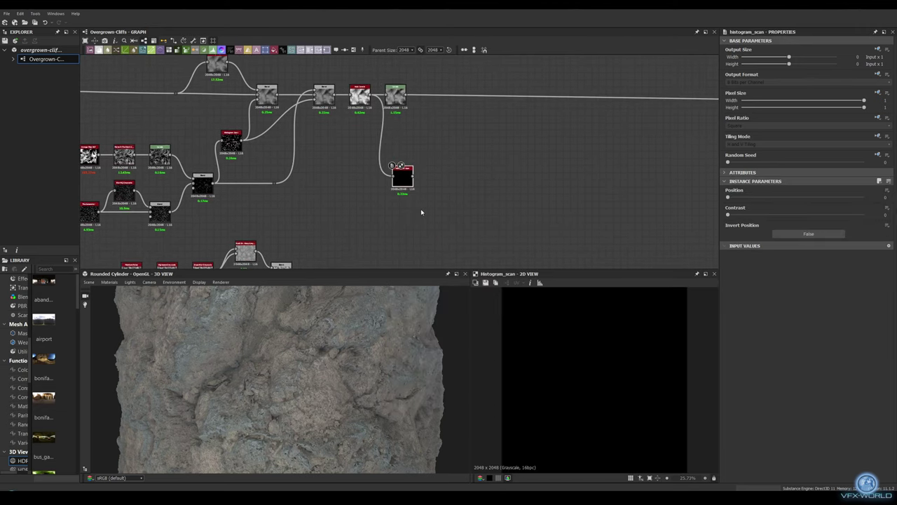
mouse_move(727, 198)
mouse_down()
mouse_move(774, 198)
mouse_move(789, 214)
mouse_up()
middle_drag(473, 195, 465, 170)
- Add a grunge map and blend it with the Histogram Scan
key(space)
text(grun)
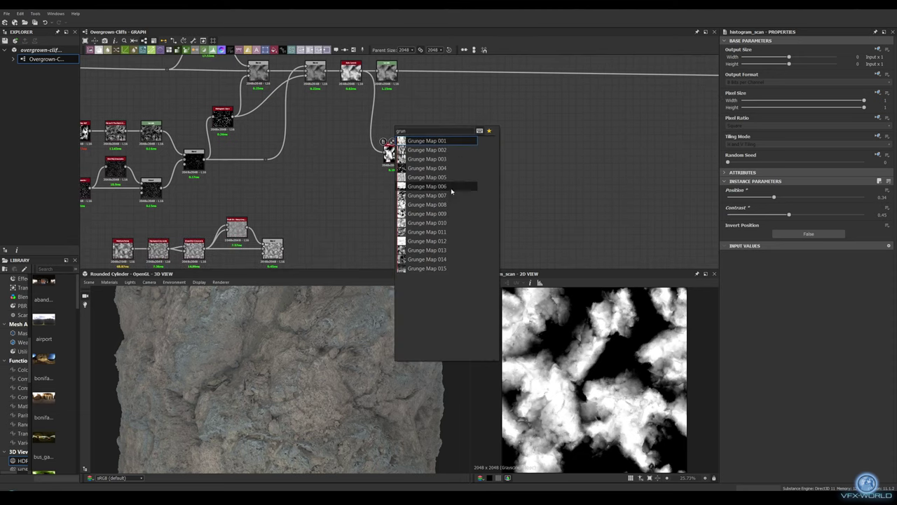
click(452, 185)
drag(406, 134, 429, 144)
click(481, 154)
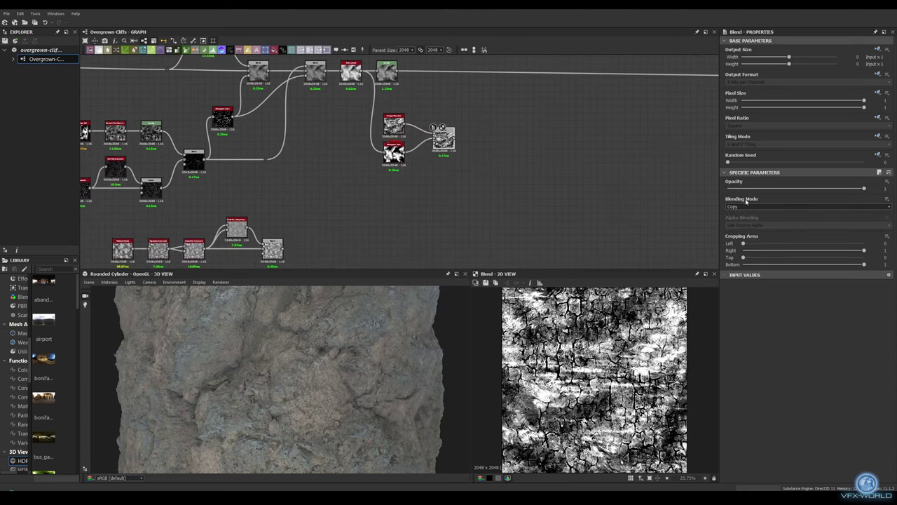
- Swap the grunge for Grunge Map 013 and subtract it for a patchy mask
scroll(426, 144, up, 5)
right_click(341, 102)
click(364, 210)
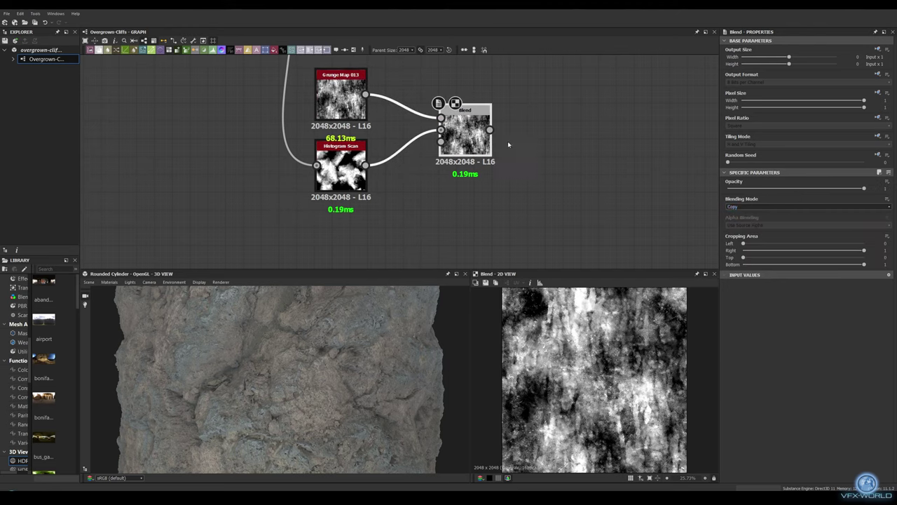
click(806, 206)
click(806, 226)
scroll(491, 140, down, 5)
middle_drag(518, 59, 364, 80)
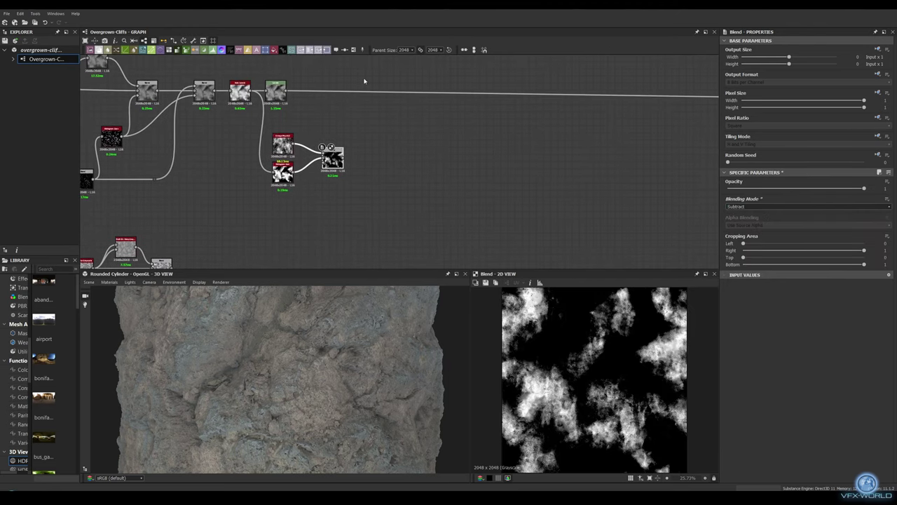
click(278, 98)
- Blend the patchy mask onto the main line in Soft Light at 0.2 opacity
key(b)
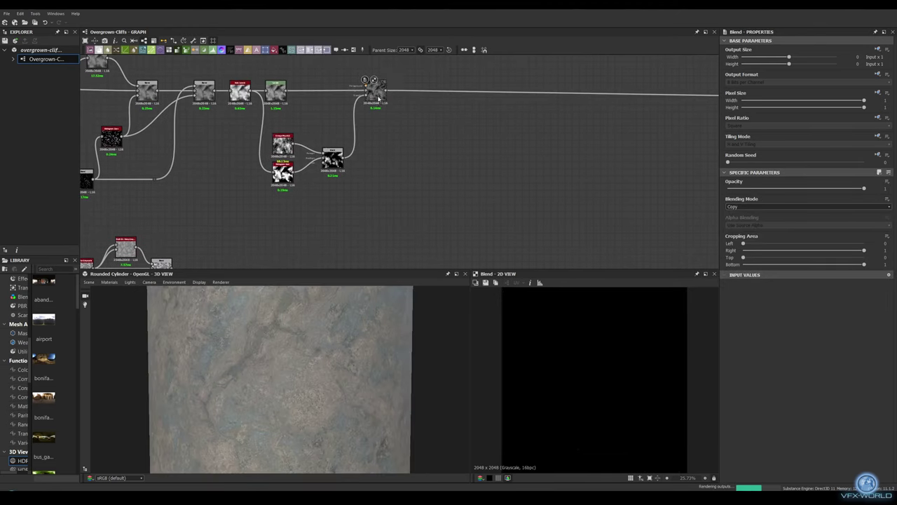
drag(378, 99, 403, 95)
middle_drag(490, 210, 469, 217)
drag(151, 268, 374, 98)
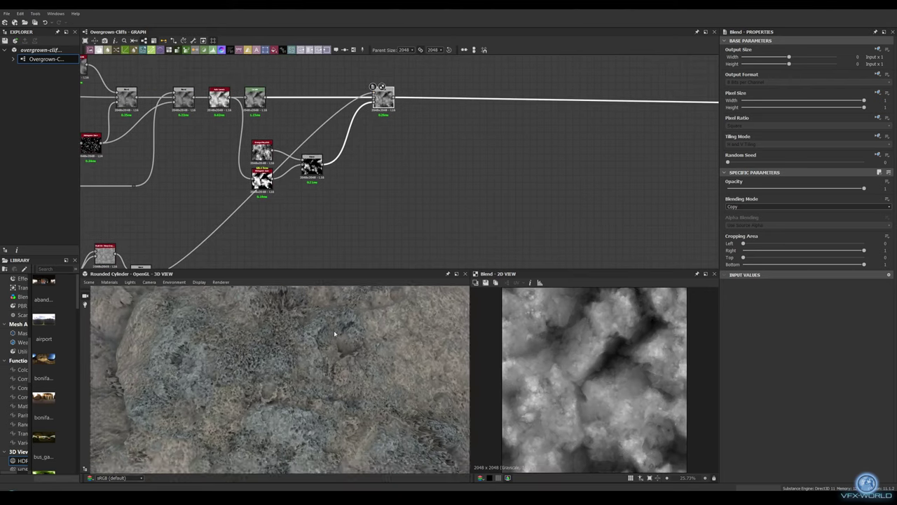
click(806, 206)
click(806, 261)
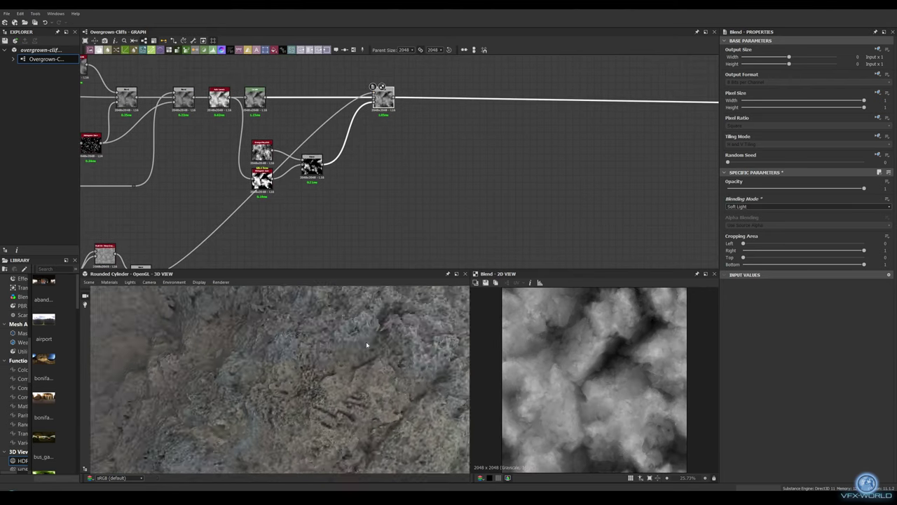
drag(366, 345, 407, 323)
drag(827, 188, 755, 188)
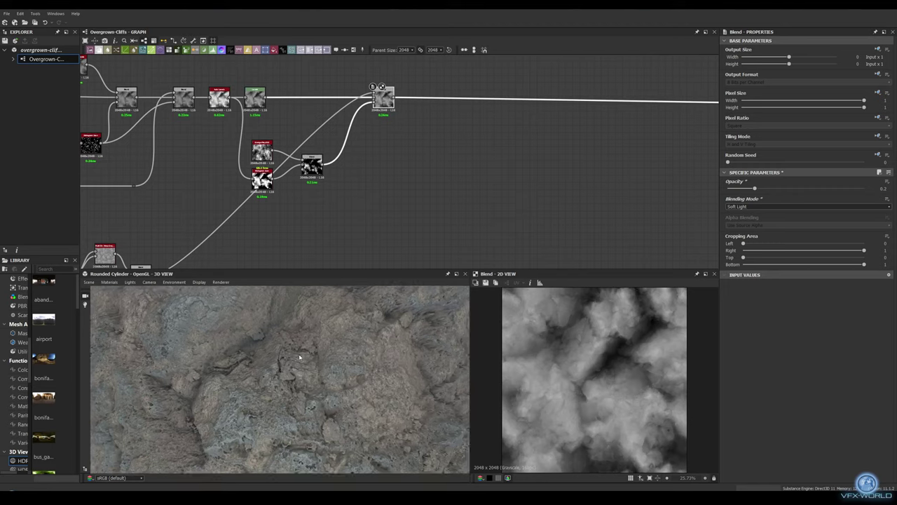
drag(294, 364, 327, 352)
- Wrap the mask nodes in a frame titled 'lichen'
scroll(427, 245, down, 3)
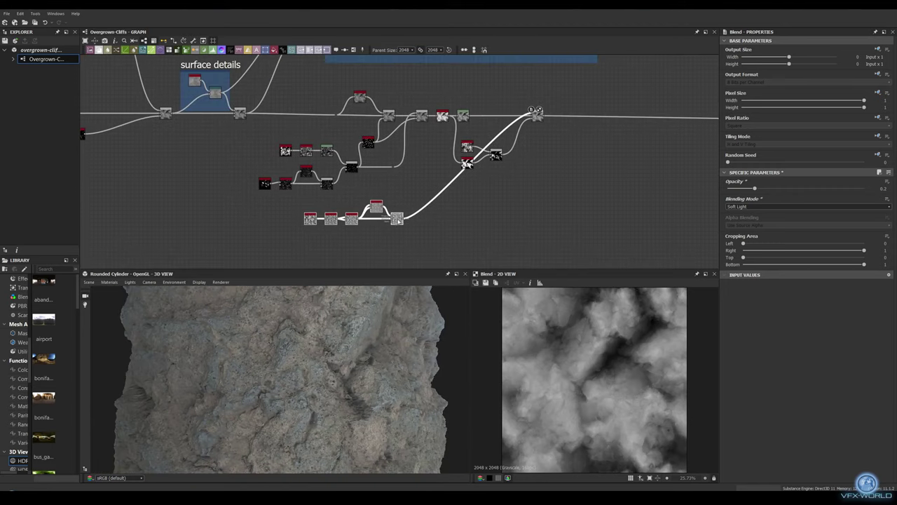
middle_drag(414, 211, 364, 231)
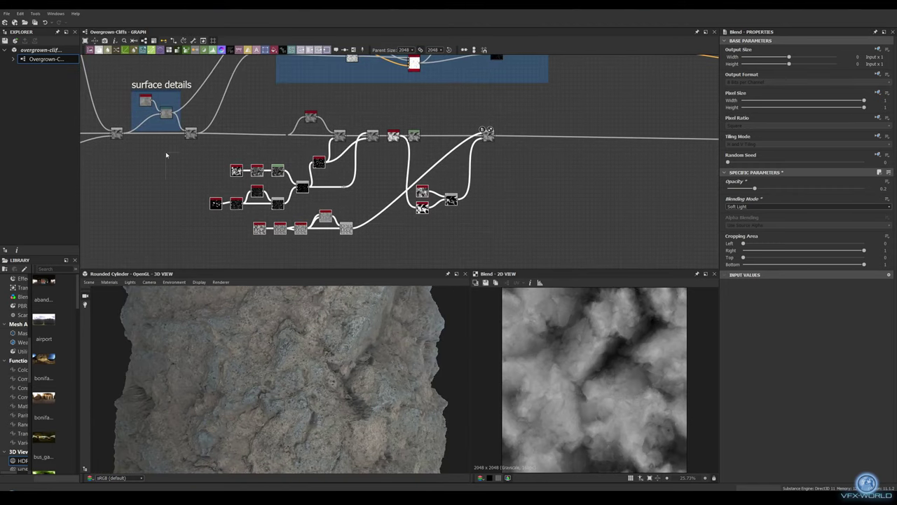
key(ctrl+f)
key(Return)
- Create a new Substance Graph in the package
middle_drag(584, 195, 402, 148)
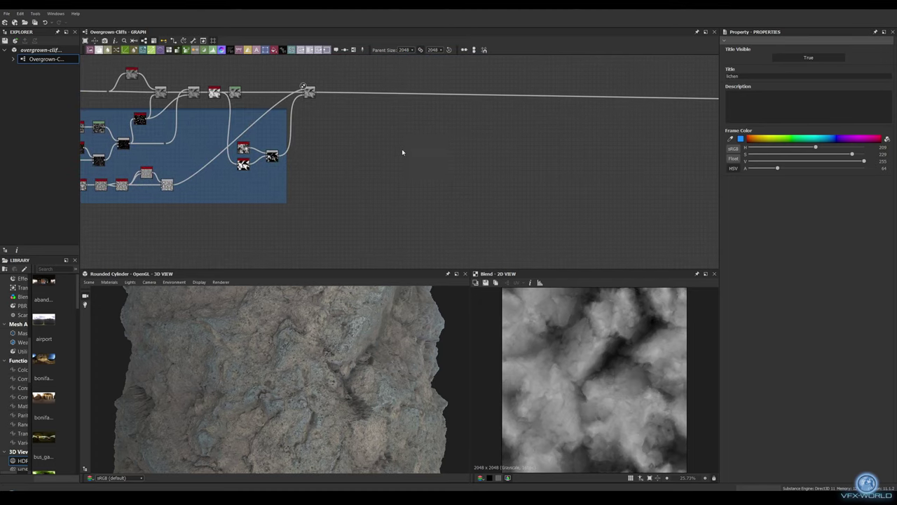
right_click(47, 50)
click(200, 52)
- Name the new graph Moss and add Gradient Linear 2 feeding a Transformation 2D
key(Return)
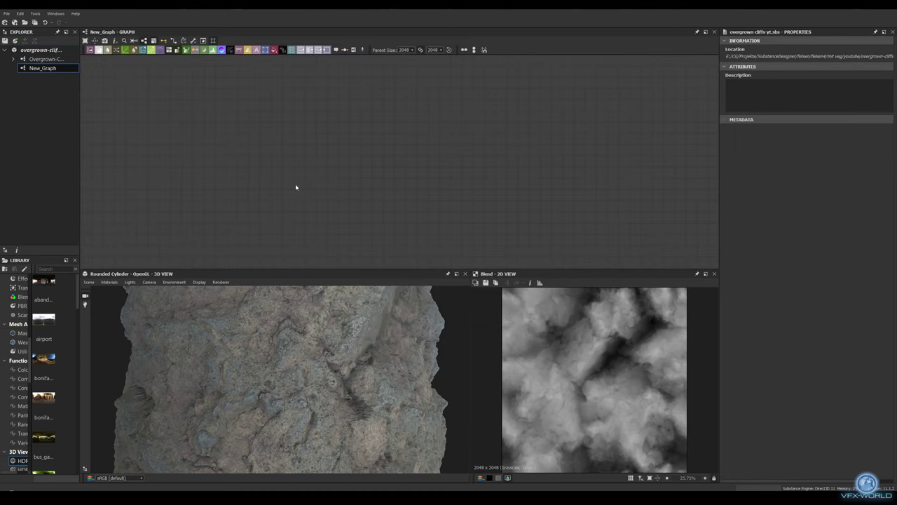
click(716, 129)
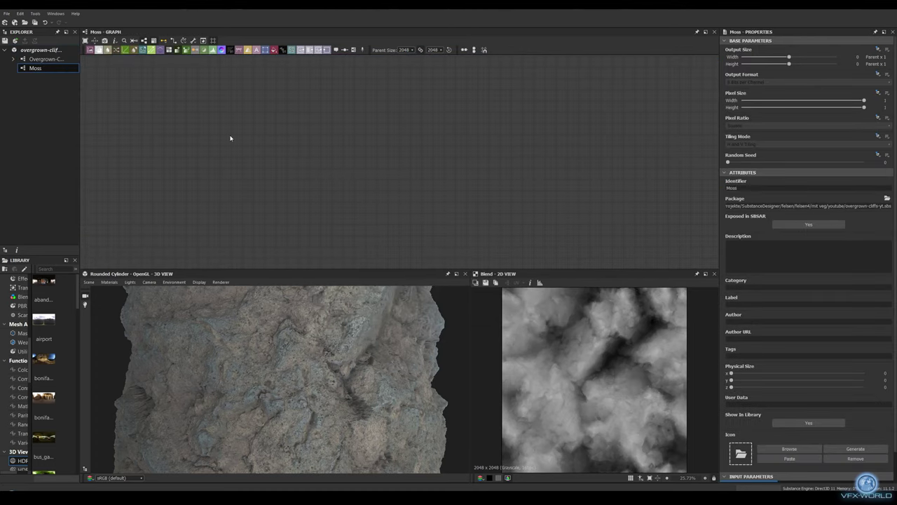
key(space)
click(287, 216)
key(space)
text(transf)
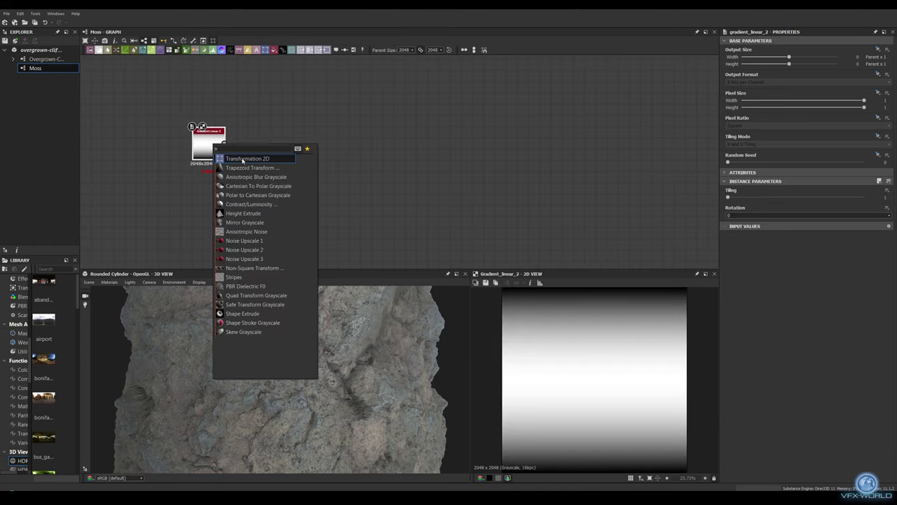
key(Return)
scroll(802, 145, up, 3)
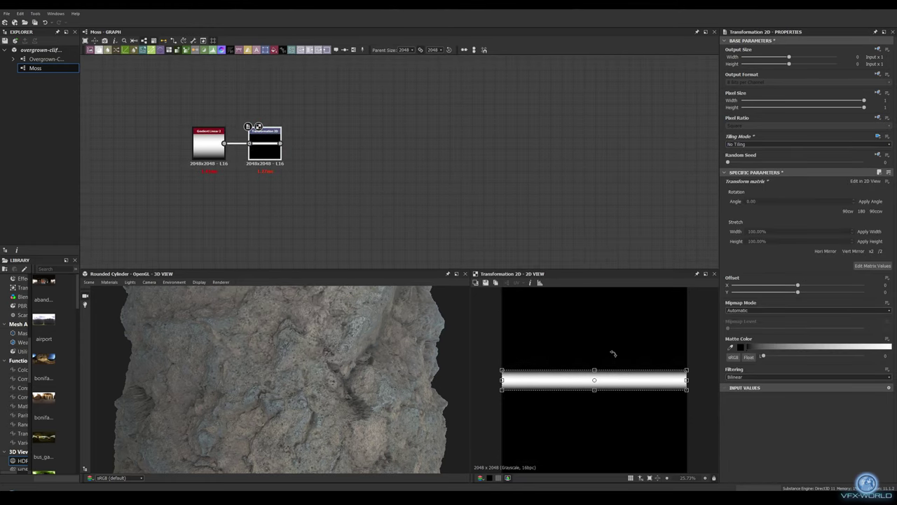
- Add a Shape node set to Paraboloid, flattened into a thin ellipse
key(space)
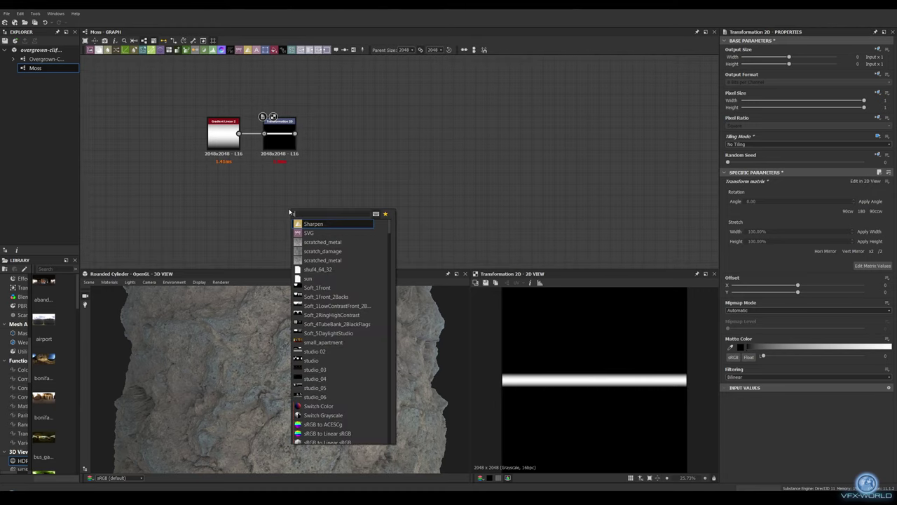
text(shape)
key(Return)
click(748, 234)
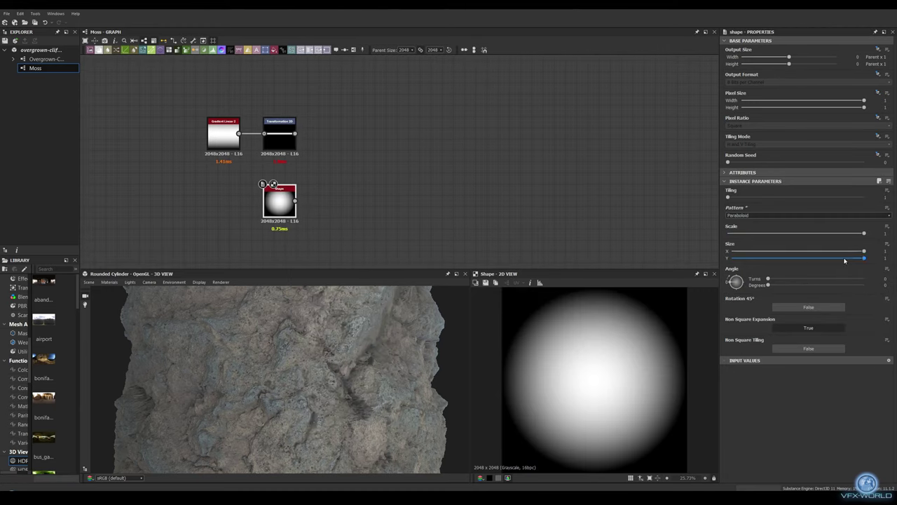
drag(864, 258, 745, 258)
middle_drag(317, 209, 350, 202)
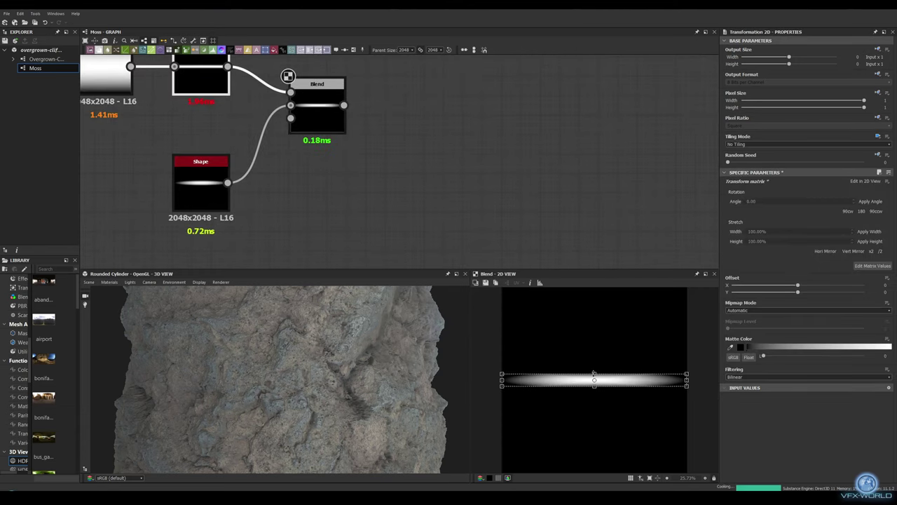
- Add Gradient Linear 1 and blend it with the streak in Min (Darken) mode
middle_drag(321, 133, 376, 171)
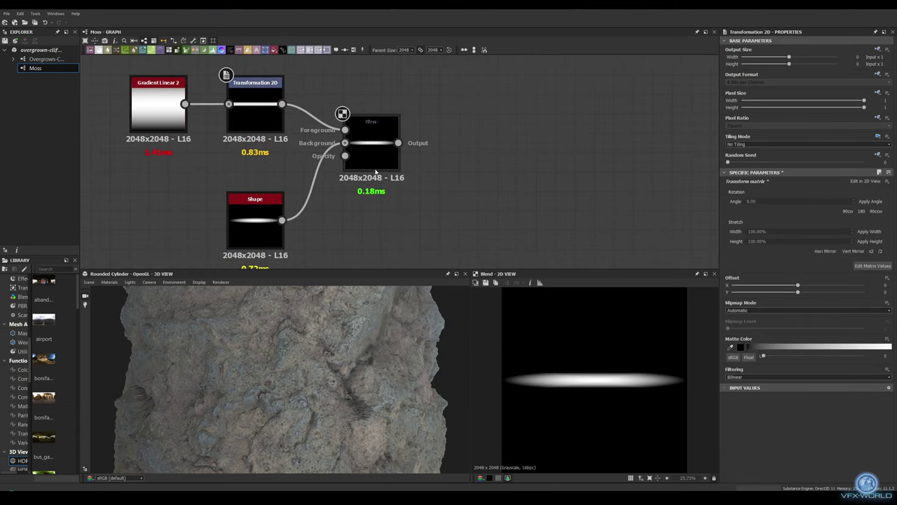
click(375, 165)
middle_drag(487, 166, 427, 156)
middle_drag(422, 117, 383, 143)
key(space)
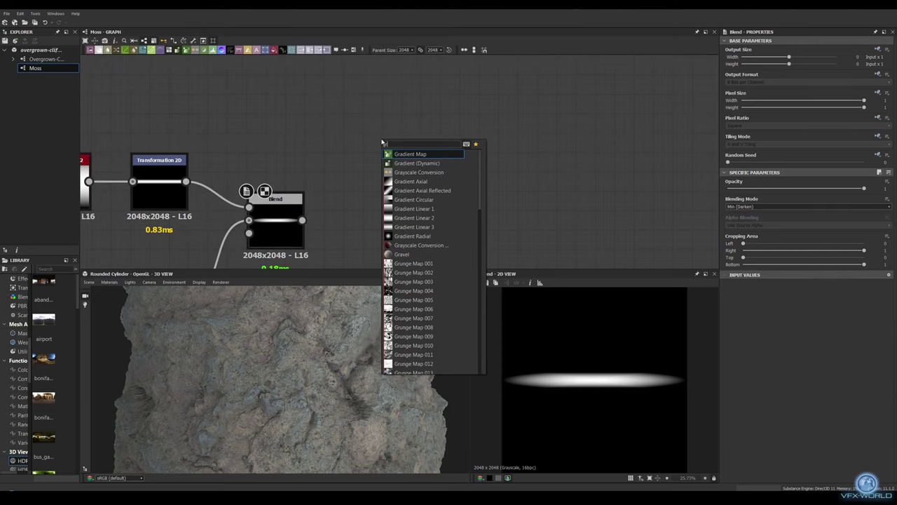
click(414, 208)
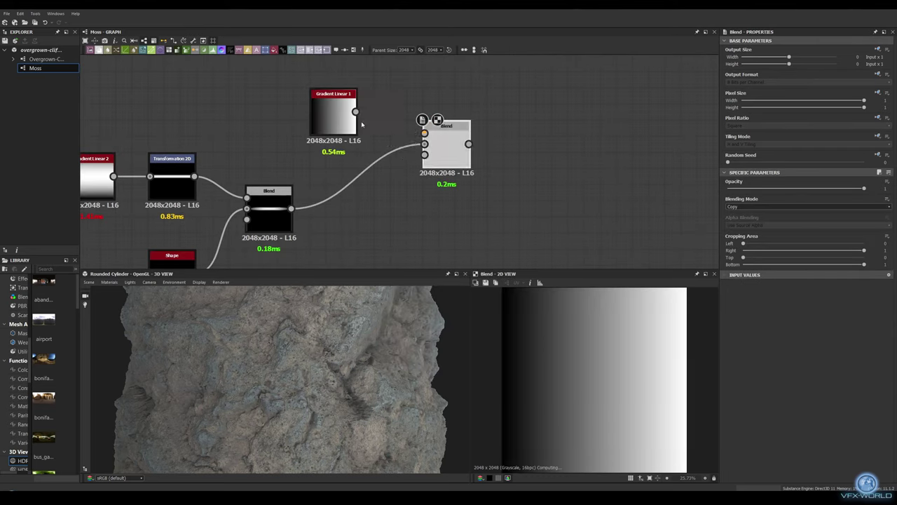
drag(361, 124, 424, 133)
click(806, 207)
click(757, 239)
- Add another Transformation 2D after the streak blend
scroll(558, 151, down, 2)
scroll(491, 151, down, 2)
drag(300, 161, 448, 163)
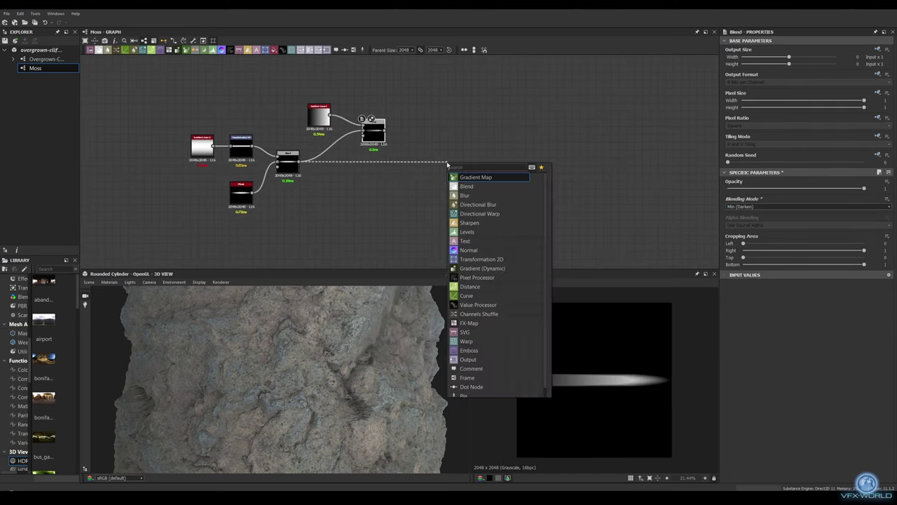
click(482, 258)
- Set the streak transform to No Tiling and rotate it about 45 degrees
click(877, 135)
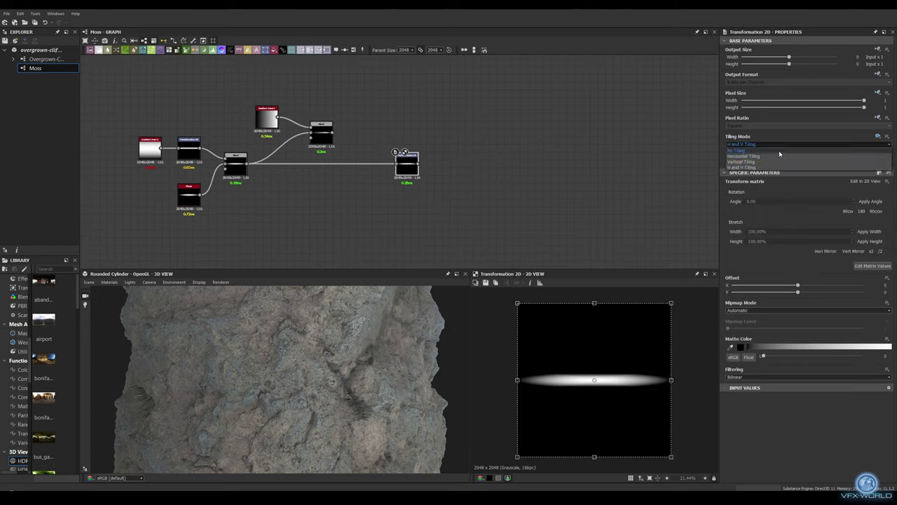
click(778, 155)
mouse_move(671, 457)
mouse_down()
mouse_move(643, 389)
mouse_move(690, 379)
mouse_move(620, 391)
mouse_move(575, 359)
mouse_up()
scroll(612, 391, up, 3)
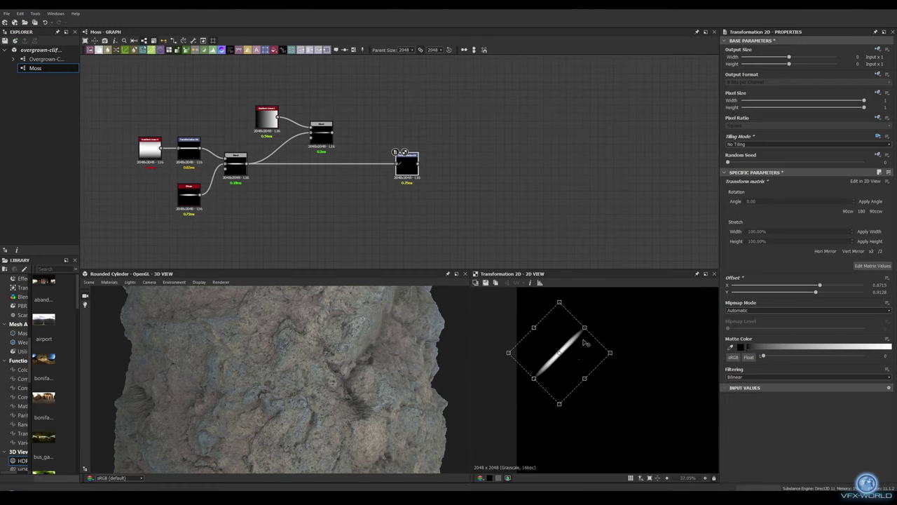
middle_drag(586, 343, 571, 343)
- Duplicate the streak, combine copies with Add blends, and offset the second and third
key(space)
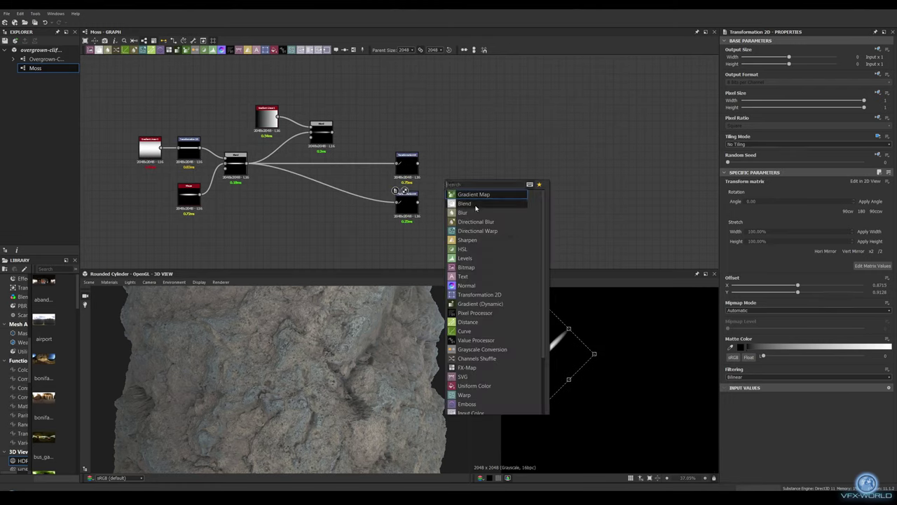
click(470, 198)
click(453, 181)
click(773, 207)
click(746, 218)
click(397, 195)
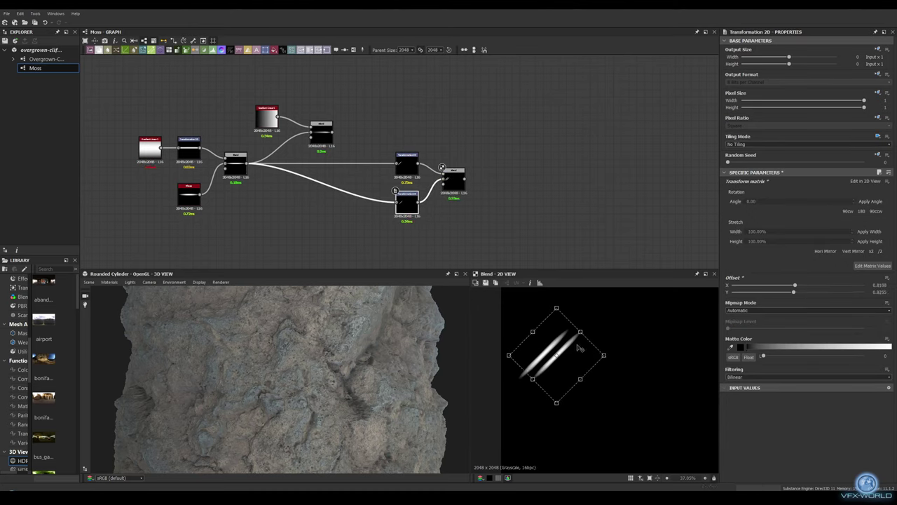
drag(579, 347, 589, 354)
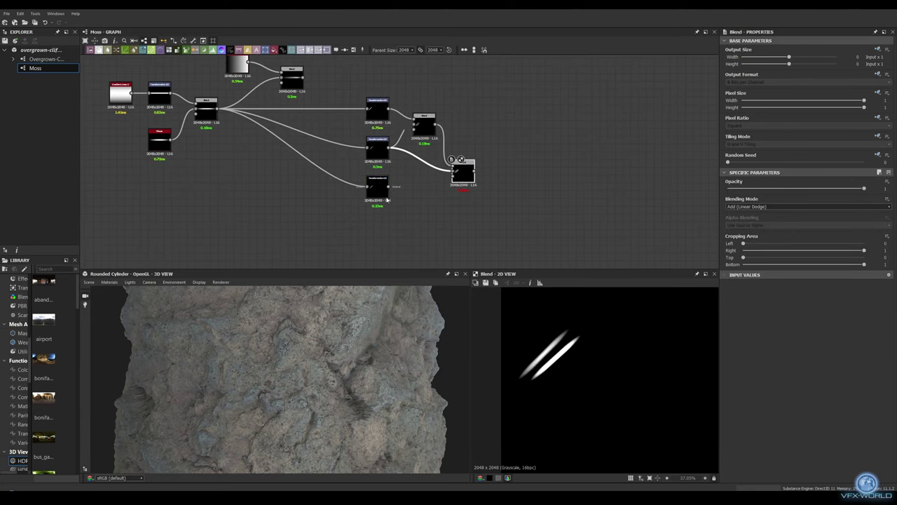
click(381, 190)
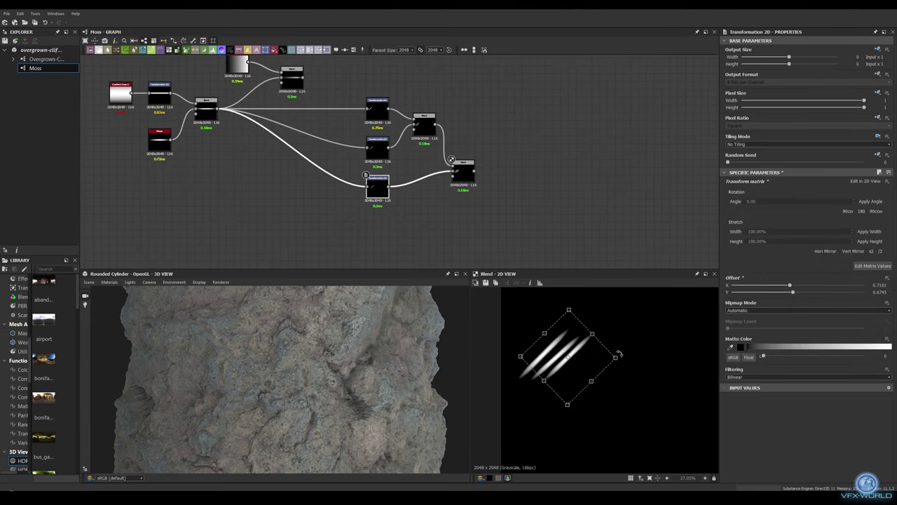
drag(618, 354, 611, 357)
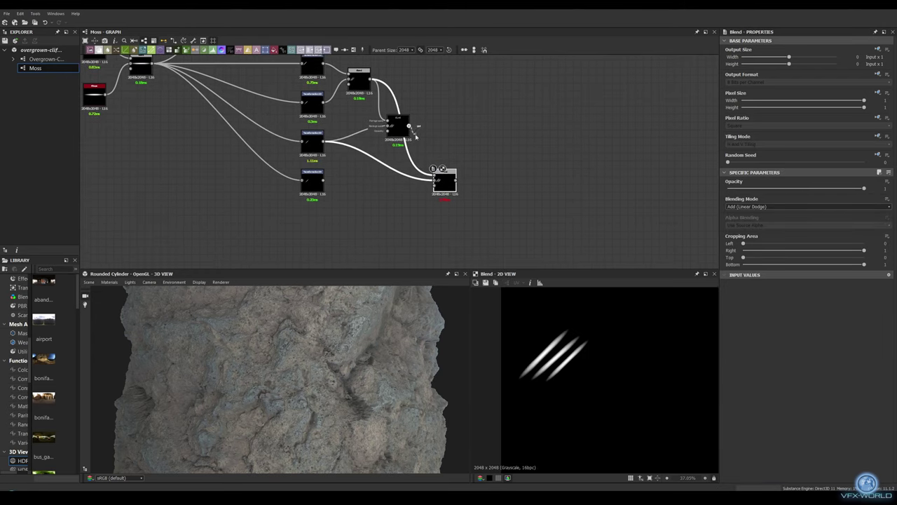
- Chain further offset streak copies into the Add (Linear Dodge) blend chain
click(313, 181)
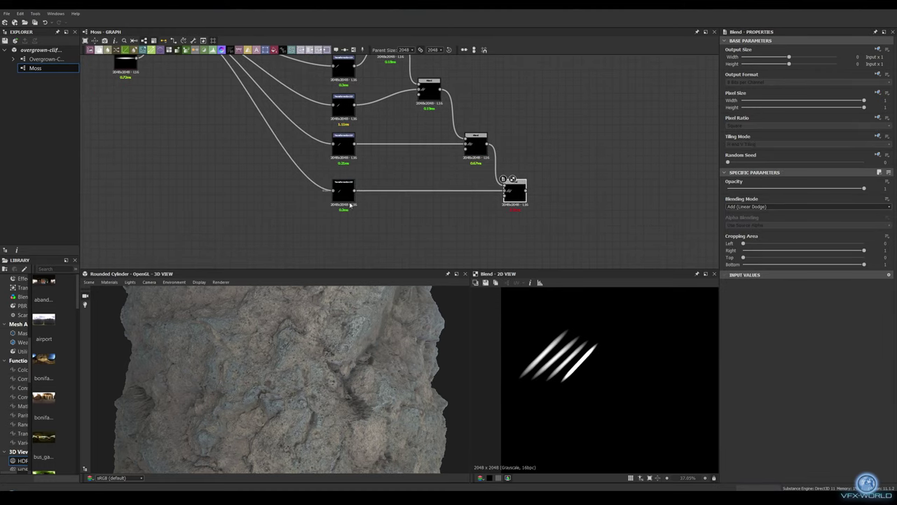
click(350, 202)
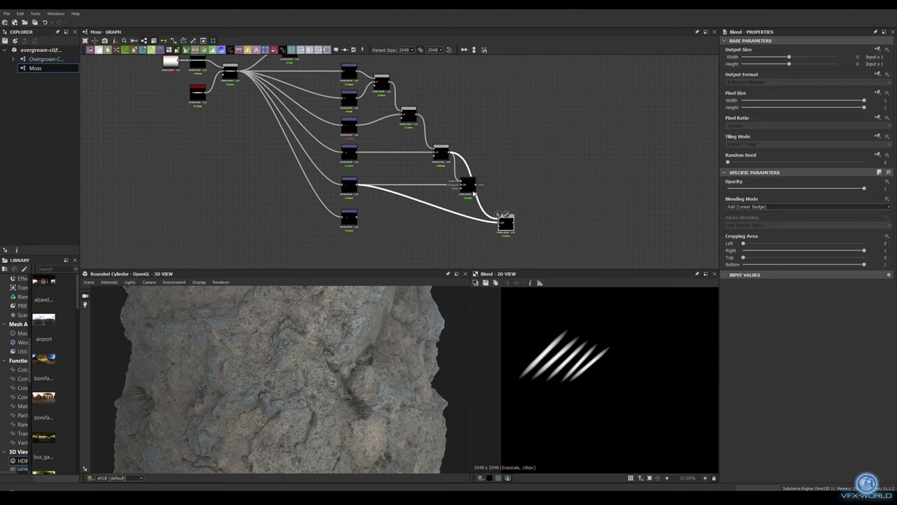
click(350, 220)
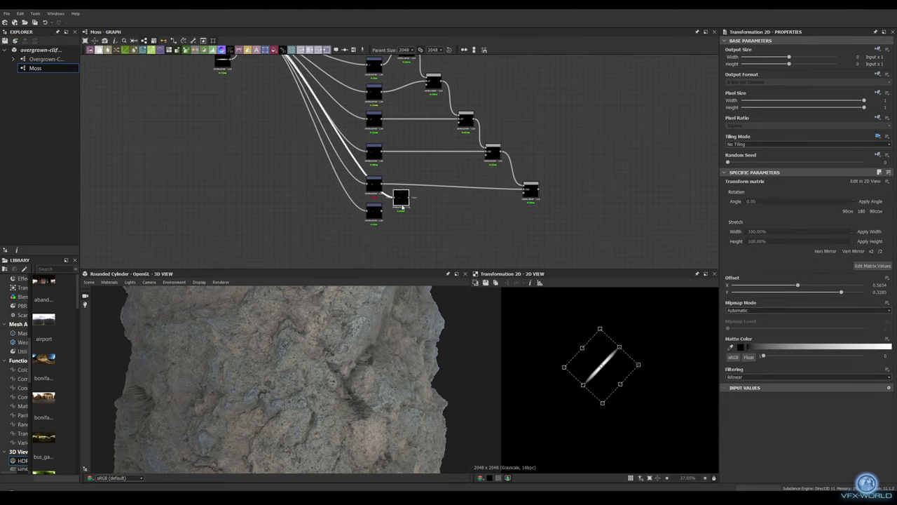
drag(396, 158, 539, 194)
key(ctrl+d)
drag(567, 223, 589, 251)
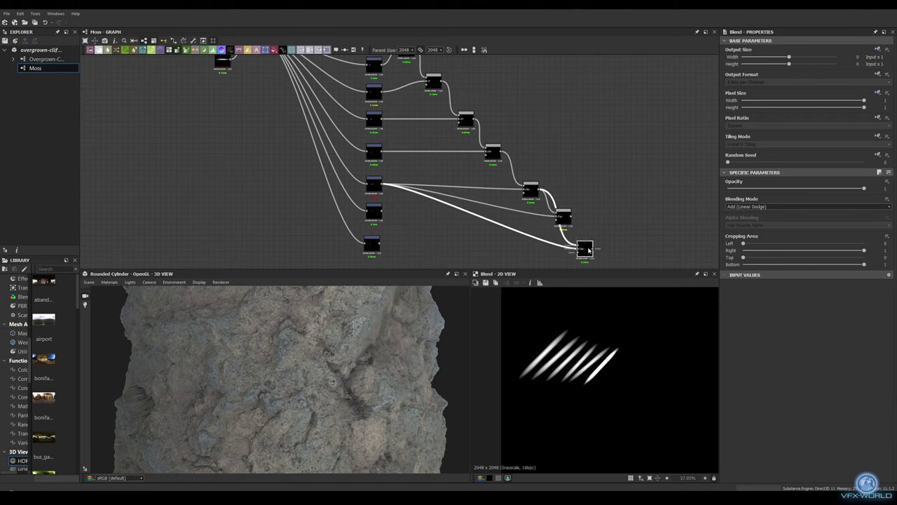
click(565, 217)
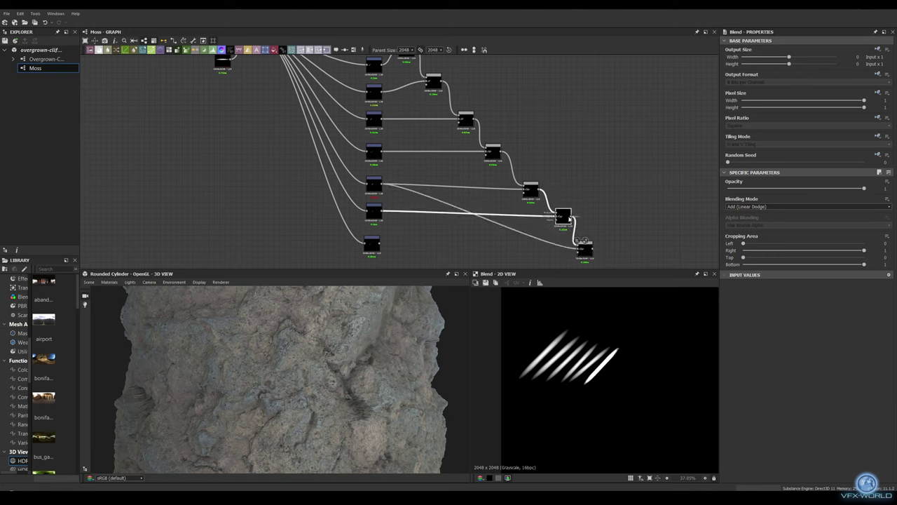
click(585, 247)
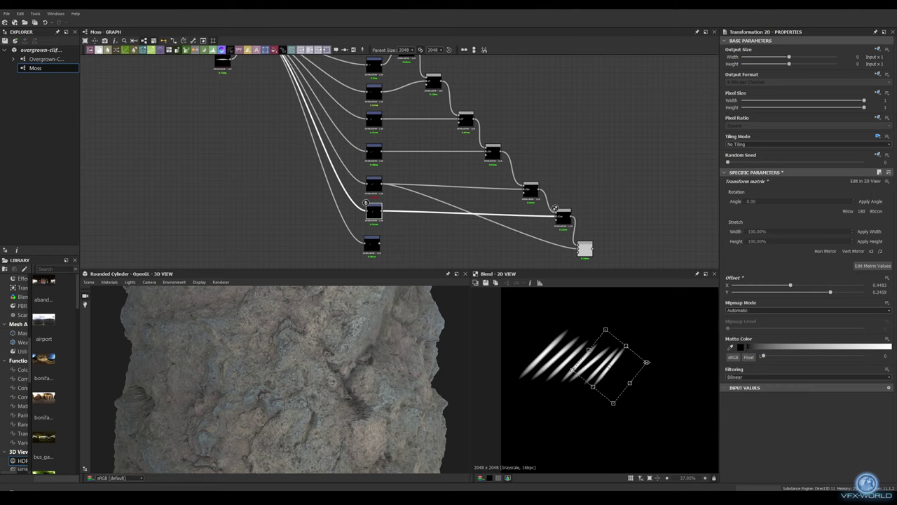
- Move the last streak into line, completing a row of about eight diagonal strokes
middle_drag(379, 248, 375, 213)
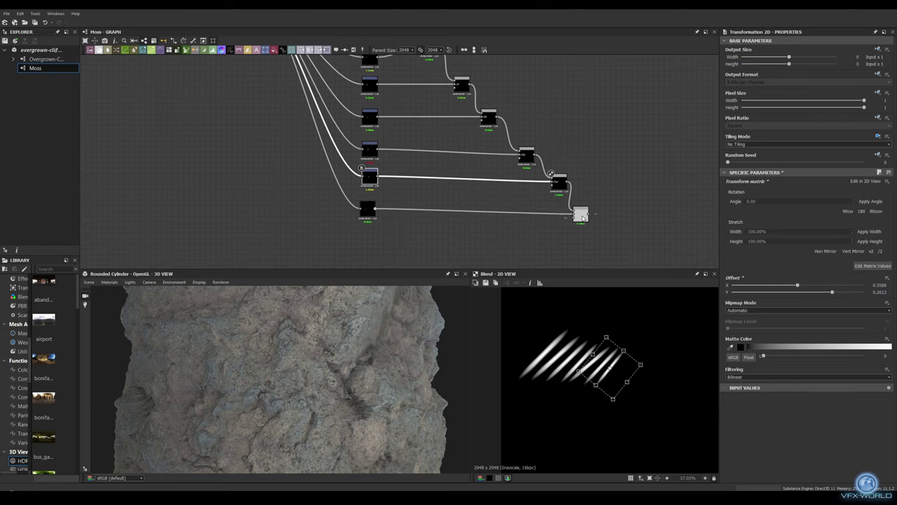
drag(628, 364, 639, 366)
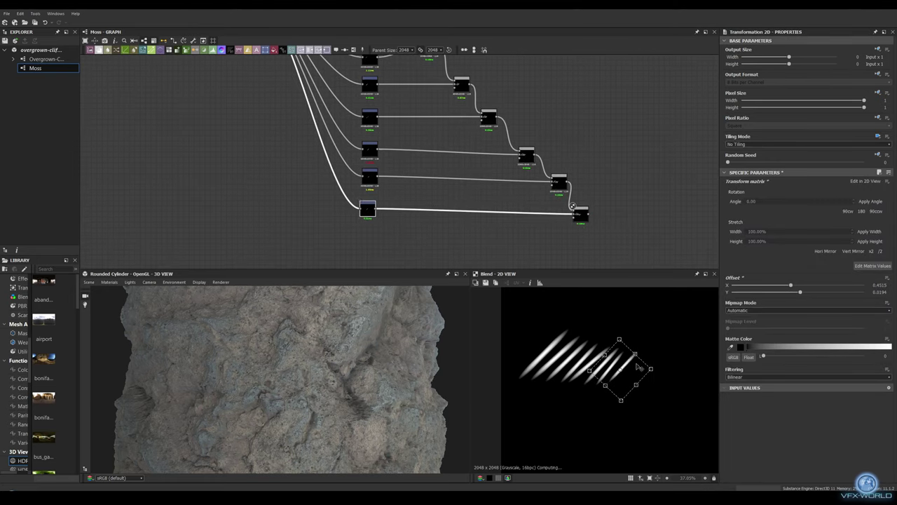
scroll(449, 206, down, 2)
middle_drag(449, 206, 406, 153)
scroll(437, 150, down, 2)
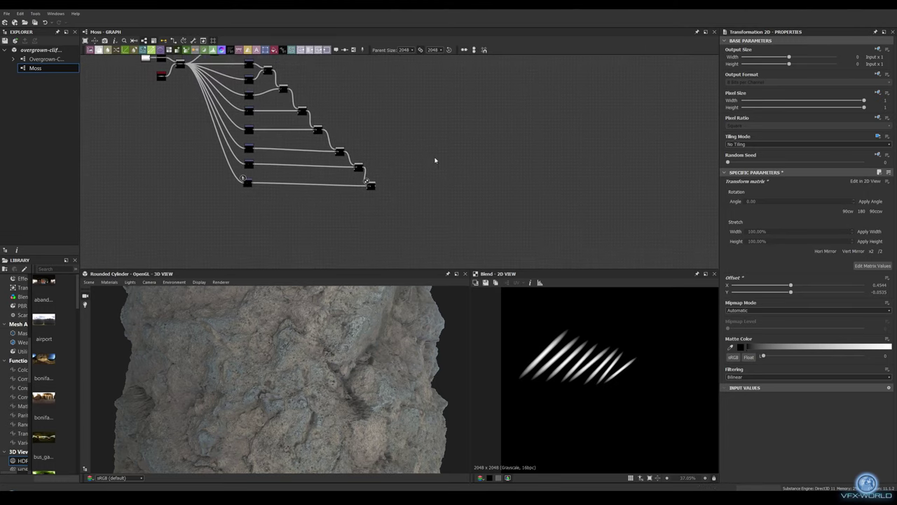
right_click(392, 183)
key(Escape)
scroll(234, 88, up, 1)
- Add a Transformation 2D after the linear gradient, rotated to a diagonal
mouse_move(196, 86)
mouse_down()
mouse_move(324, 66)
mouse_move(358, 223)
mouse_up()
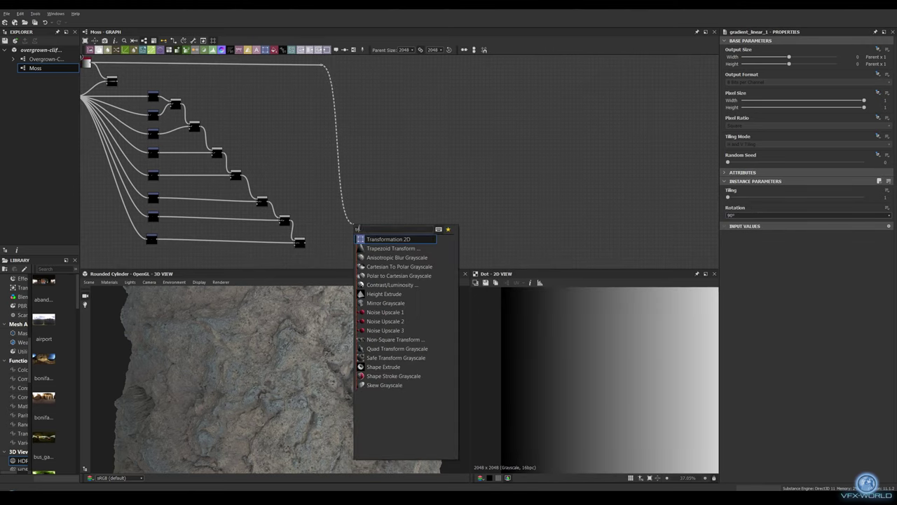
click(378, 237)
drag(660, 317, 640, 335)
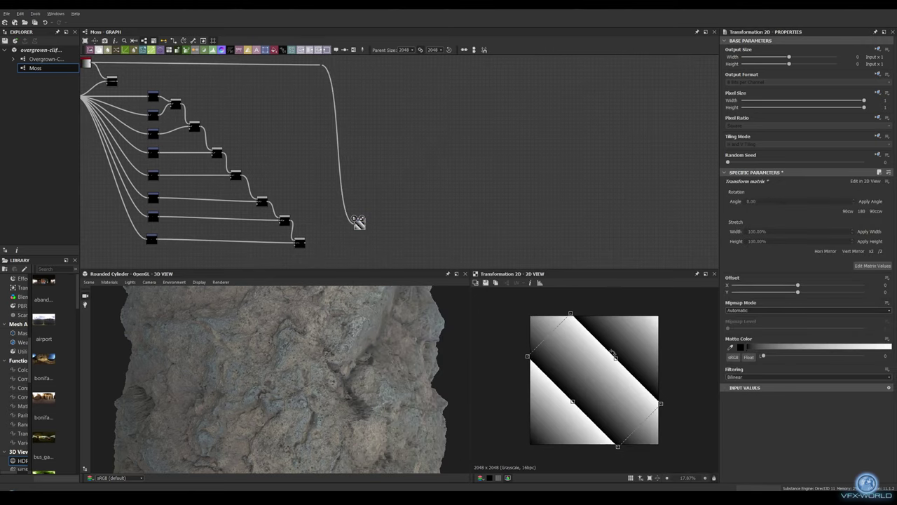
mouse_move(356, 210)
middle_down()
mouse_move(456, 203)
mouse_move(414, 193)
middle_up()
scroll(441, 203, up, 3)
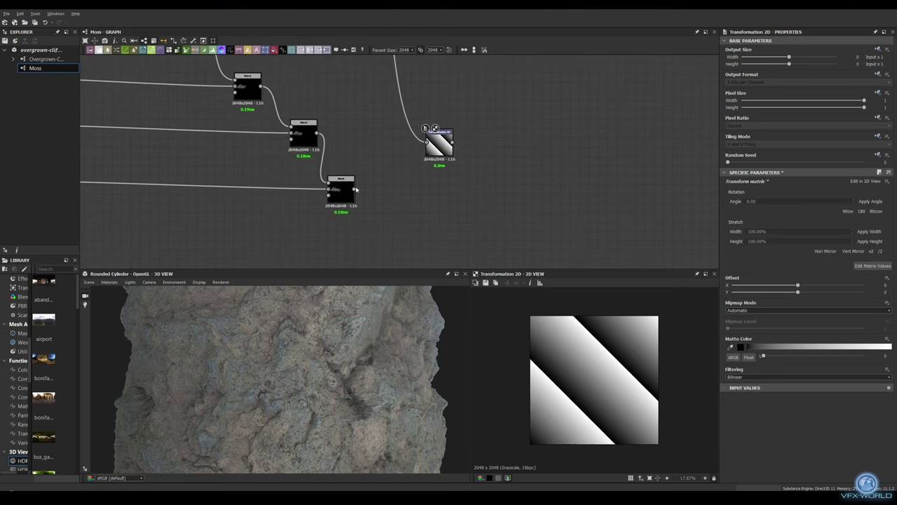
- Blend the rotated gradient with the streak chain in Min (Darken) mode
drag(356, 189, 494, 188)
drag(453, 144, 496, 183)
click(767, 207)
click(766, 223)
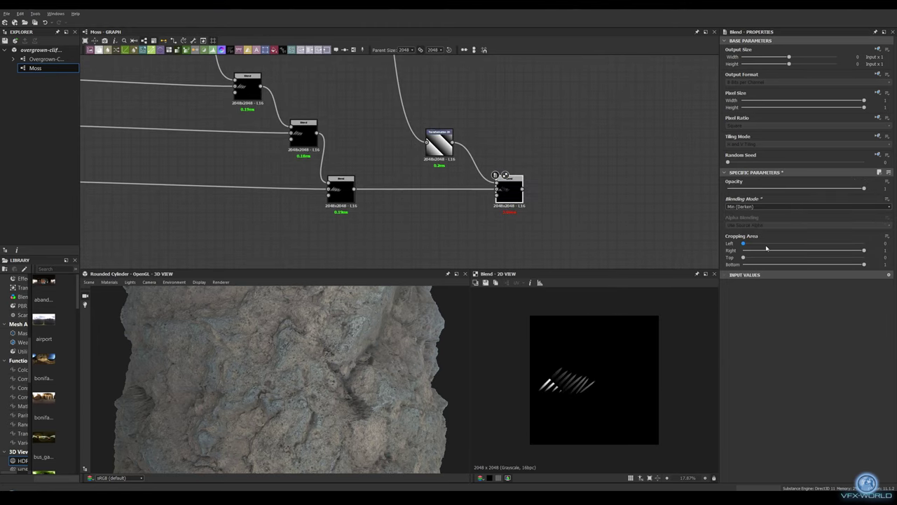
scroll(567, 203, up, 2)
- Arrange the darkened streak blend with the Mirror Grayscale (Axis Y, offset 0.43) node
click(343, 81)
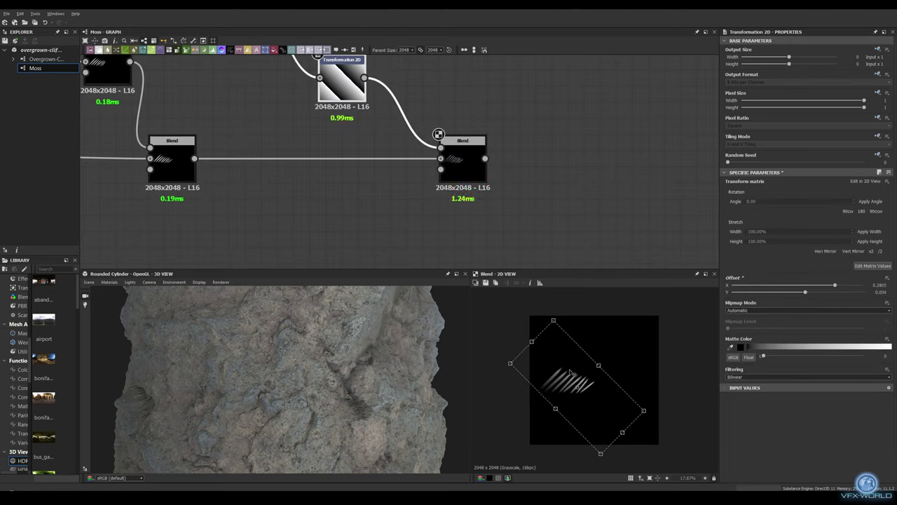
middle_drag(465, 171, 443, 147)
right_click(442, 147)
click(484, 173)
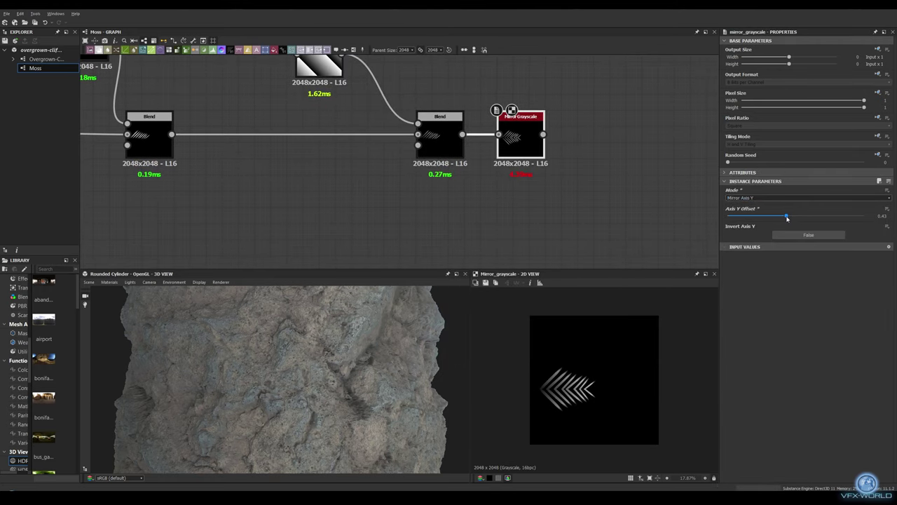
scroll(594, 379, up, 3)
mouse_move(623, 164)
middle_down()
mouse_move(543, 193)
mouse_move(528, 217)
middle_up()
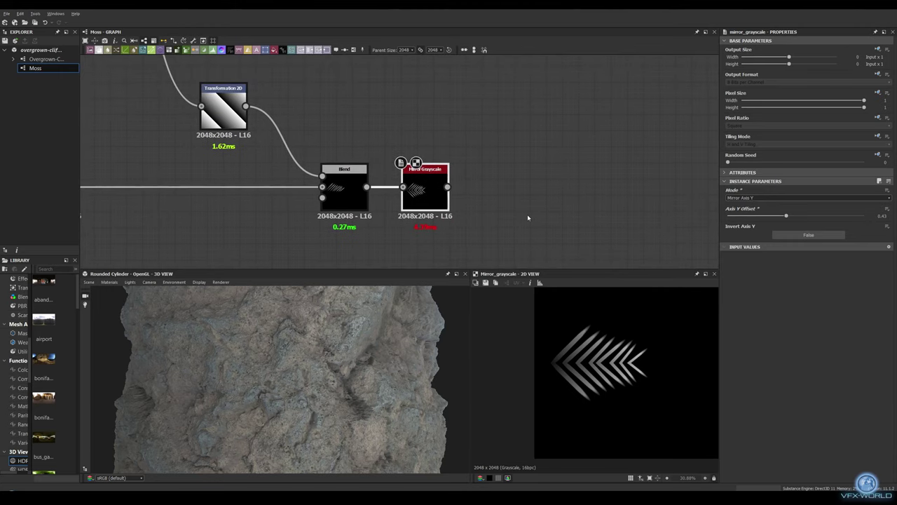
scroll(528, 218, down, 2)
scroll(492, 178, down, 5)
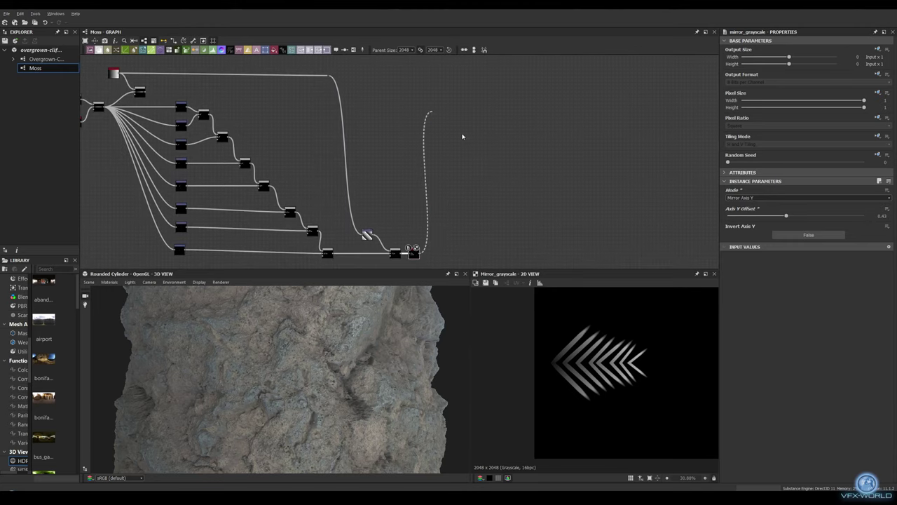
drag(395, 252, 461, 131)
- Insert a Transformation 2D on the chevrons and lighten-blend them with the stem streak
drag(150, 126, 456, 127)
middle_drag(520, 146, 475, 166)
drag(422, 156, 366, 175)
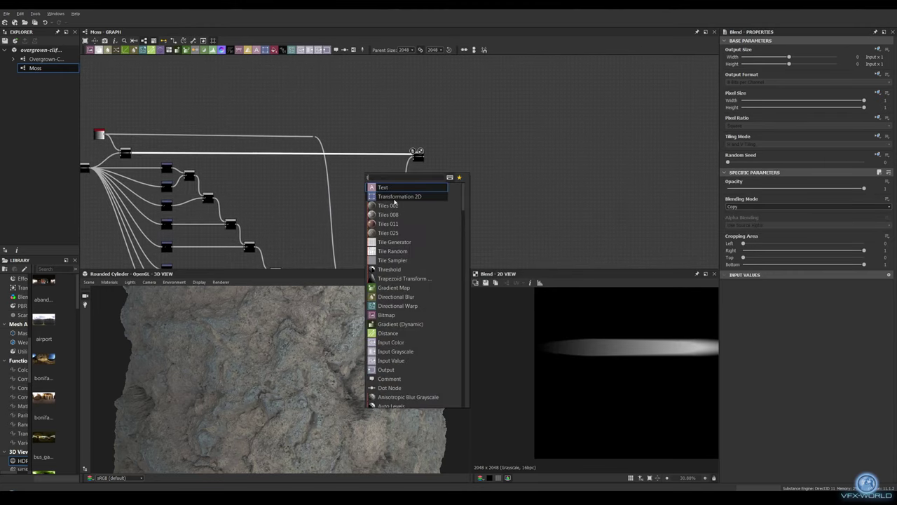
click(395, 197)
scroll(435, 161, up, 3)
middle_drag(434, 161, 418, 161)
click(806, 207)
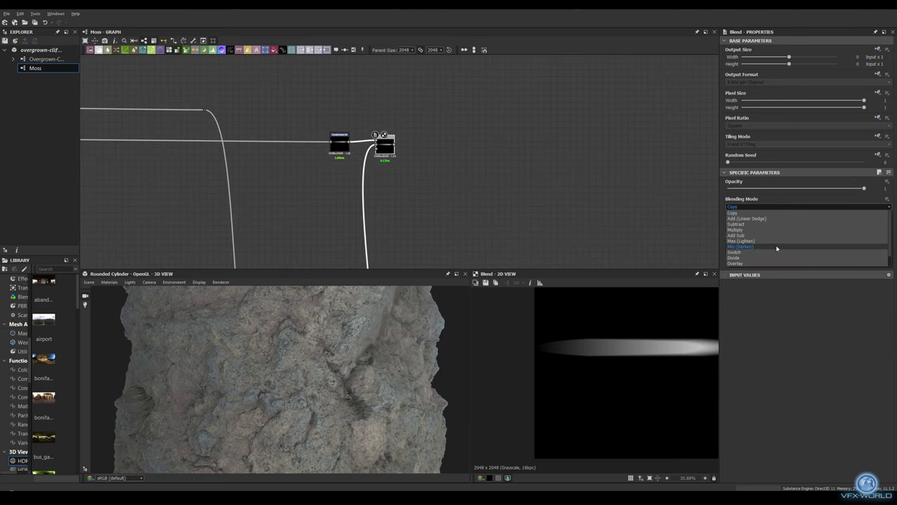
click(771, 240)
- Set the chevron transform to No Tiling, shrinking the chevrons and sliding them along the stem
click(339, 143)
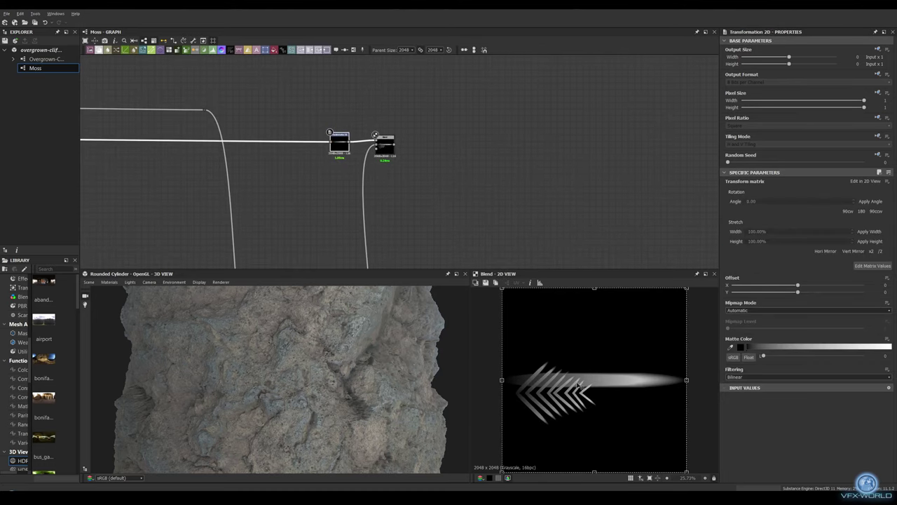
click(878, 136)
click(806, 155)
drag(687, 288, 640, 346)
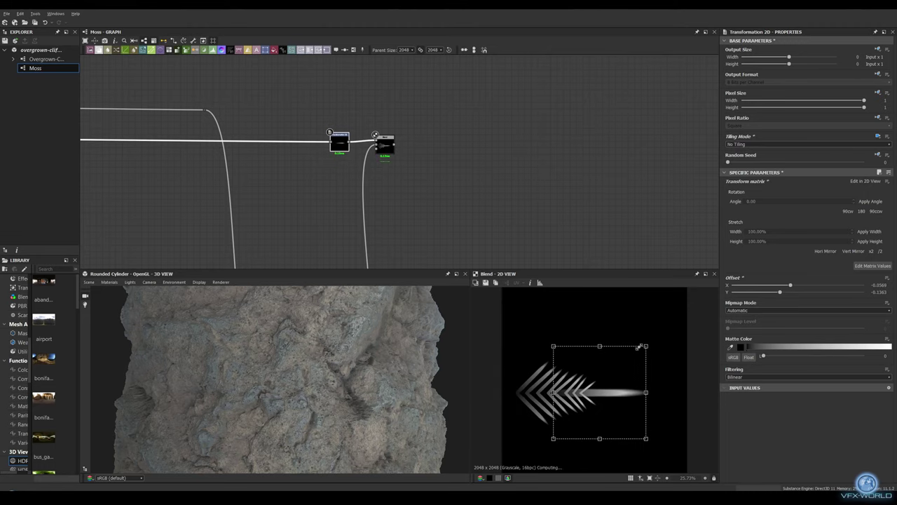
drag(615, 388, 569, 387)
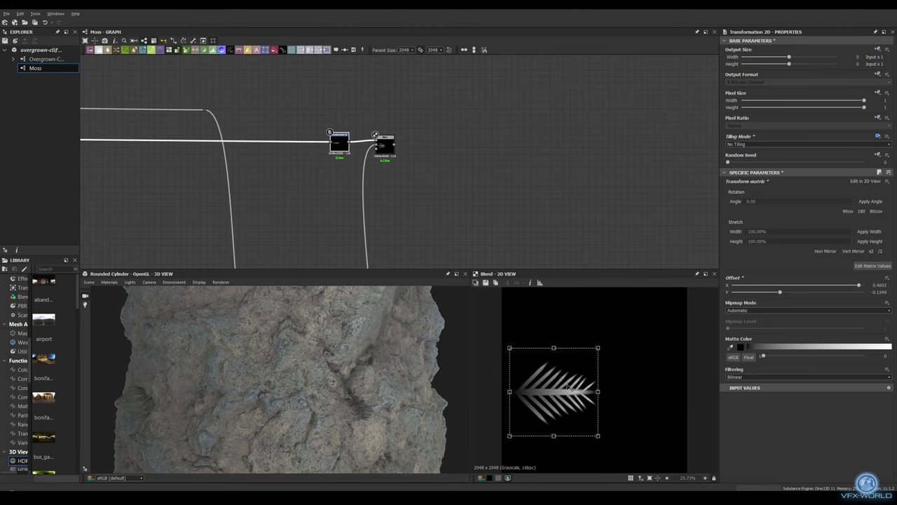
- Set the stem Blend node's mode to Max (Lighten)
click(385, 145)
click(806, 207)
click(772, 225)
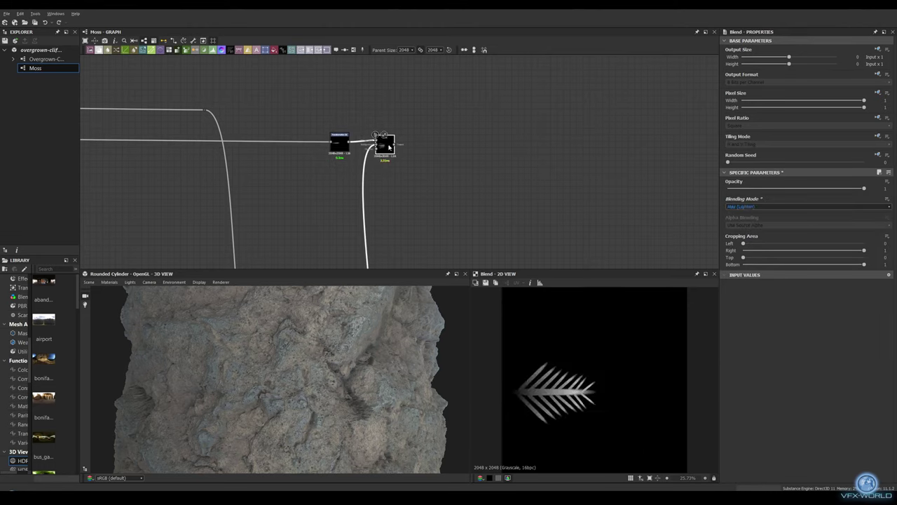
click(339, 144)
scroll(572, 361, up, 4)
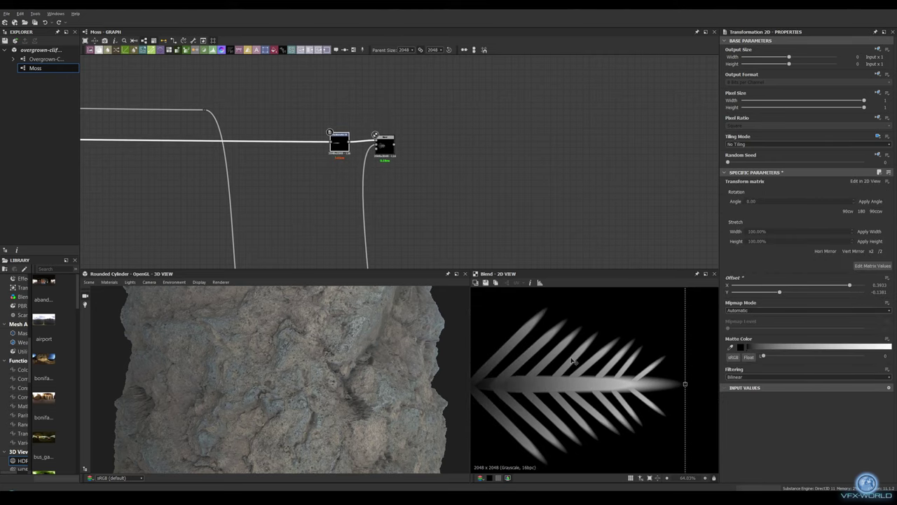
scroll(572, 361, down, 4)
scroll(523, 176, down, 1)
- Add a Transformation 2D after the blend and offset the frond left and upward
middle_drag(523, 176, 399, 196)
click(284, 172)
key(space)
click(330, 185)
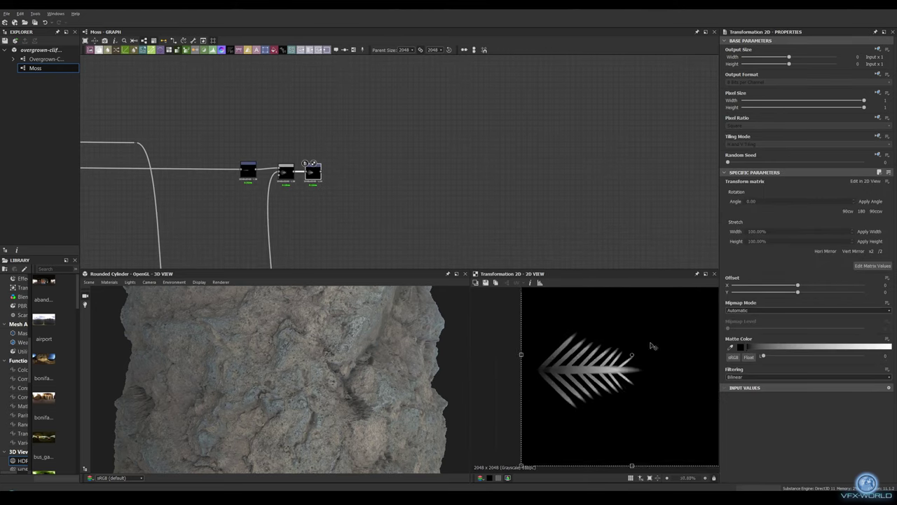
scroll(651, 346, down, 1)
mouse_move(561, 382)
mouse_down()
mouse_move(519, 380)
mouse_move(570, 330)
mouse_up()
middle_drag(408, 144, 313, 153)
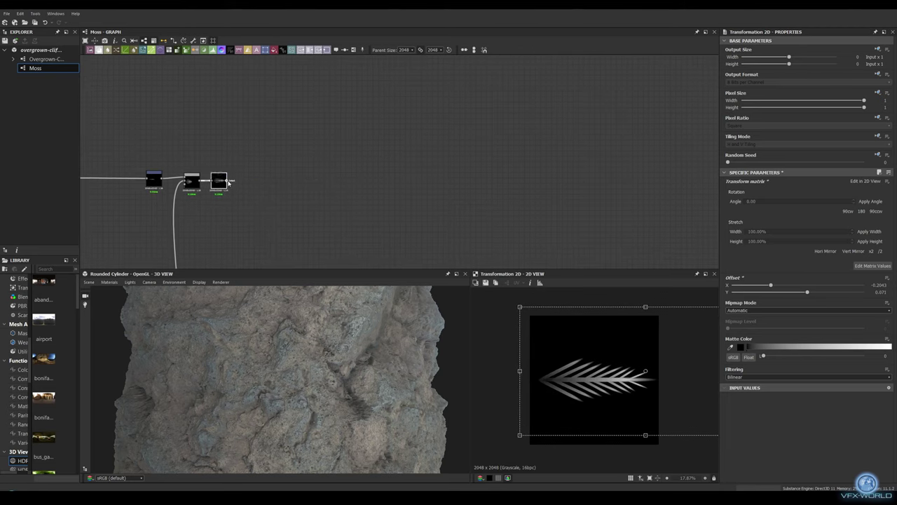
drag(229, 183, 280, 161)
- Add a Directional Warp to the frond, driven by a large, soft Perlin Noise
click(295, 184)
middle_drag(348, 194, 329, 226)
drag(208, 213, 257, 134)
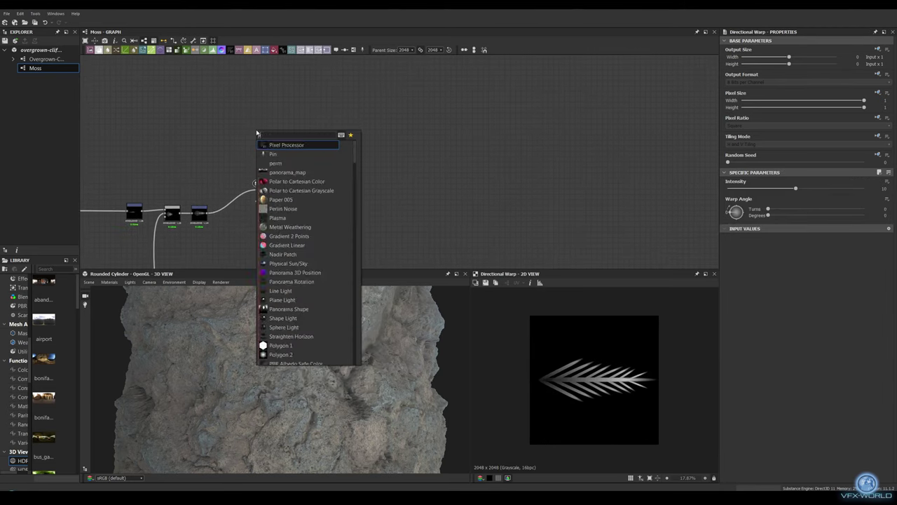
text(perlin)
key(Return)
mouse_move(794, 197)
mouse_down()
mouse_move(736, 197)
mouse_move(803, 214)
mouse_up()
scroll(301, 228, up, 2)
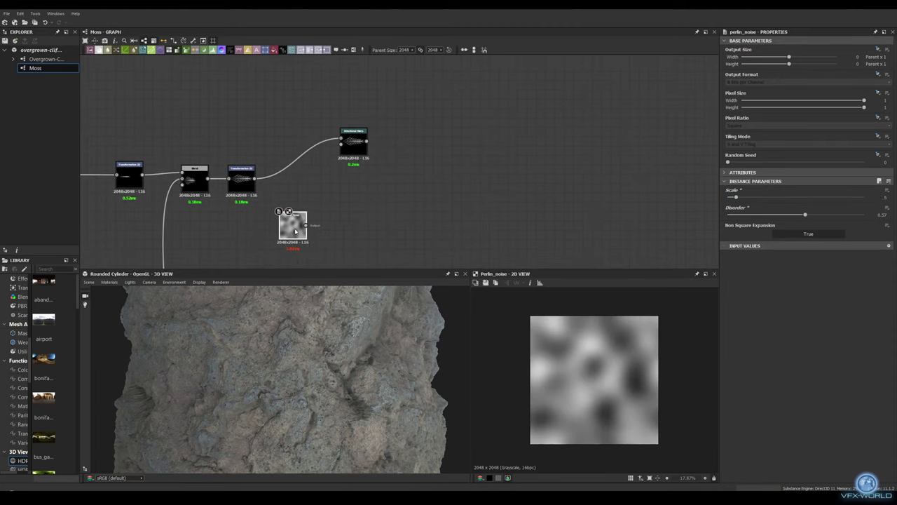
drag(305, 235, 293, 231)
- Adjust the warp angle, then duplicate the warp below with a lower angle
click(357, 152)
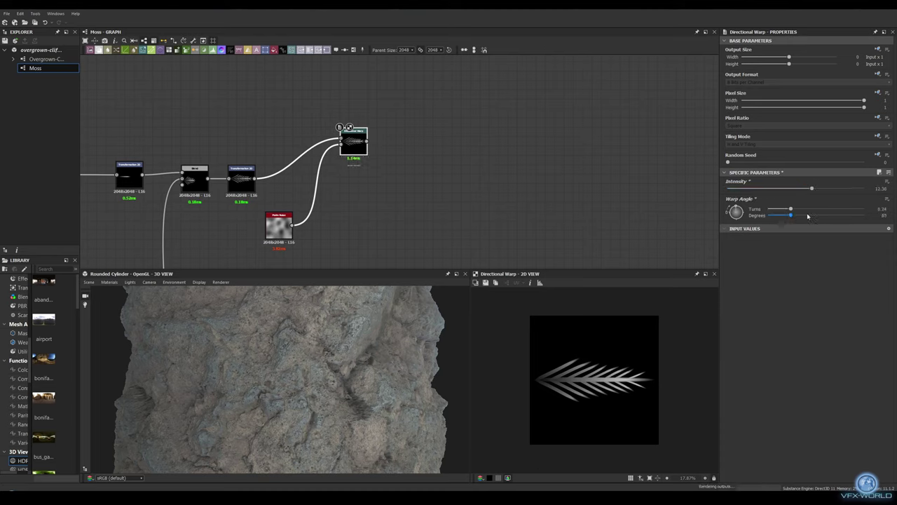
drag(808, 217, 802, 216)
middle_drag(366, 191, 465, 174)
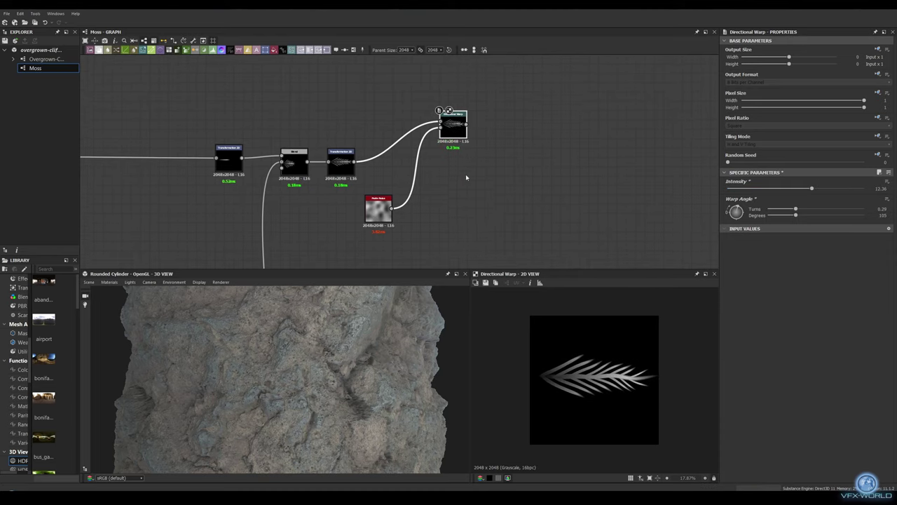
key(ctrl+d)
drag(400, 165, 456, 178)
mouse_move(774, 215)
mouse_down()
mouse_move(786, 216)
mouse_move(776, 191)
mouse_up()
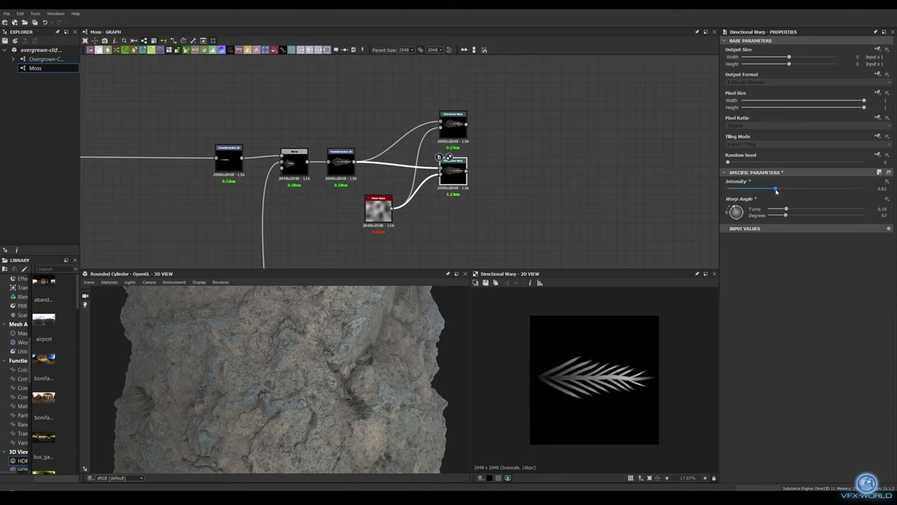
- Place another Perlin Noise above the warps with larger scale and more disorder
middle_drag(528, 164, 556, 171)
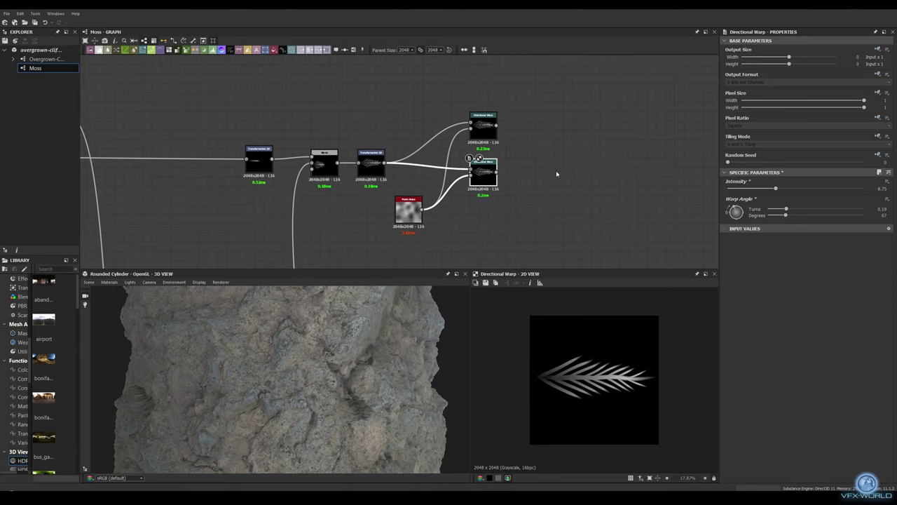
scroll(555, 171, up, 3)
click(382, 144)
scroll(433, 176, down, 2)
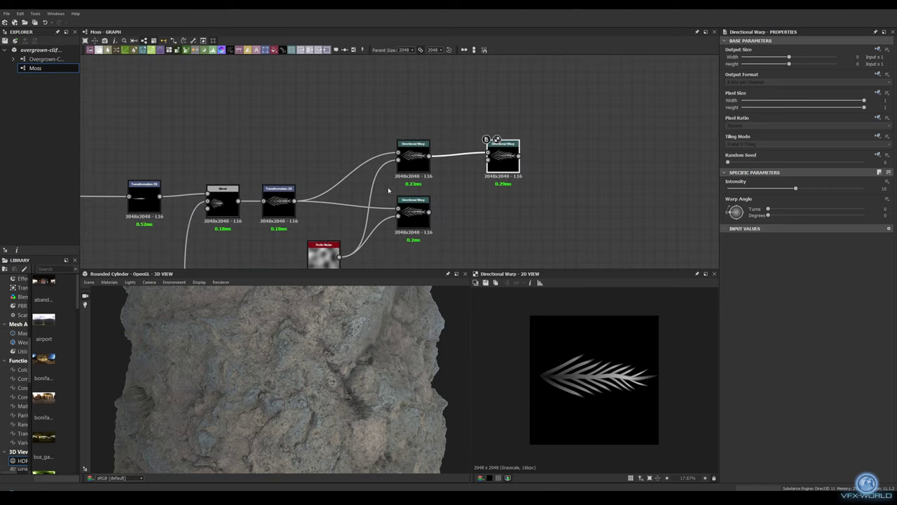
drag(392, 151, 324, 108)
drag(734, 199, 743, 198)
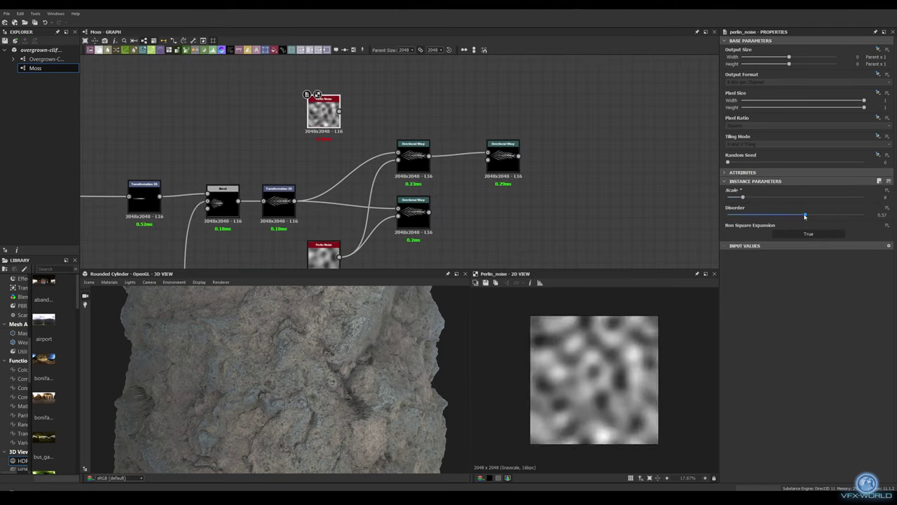
drag(805, 213, 840, 214)
middle_drag(323, 116, 379, 142)
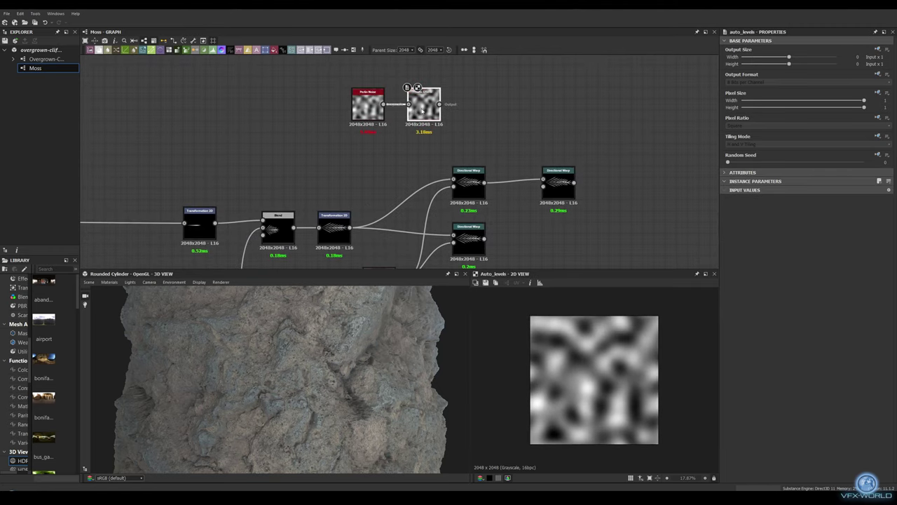
- Add Auto Levels after the noise and a Directional Warp at 42°, Intensity 18, duplicated below
middle_drag(434, 126, 379, 107)
drag(382, 84, 485, 161)
click(501, 163)
drag(790, 215, 780, 218)
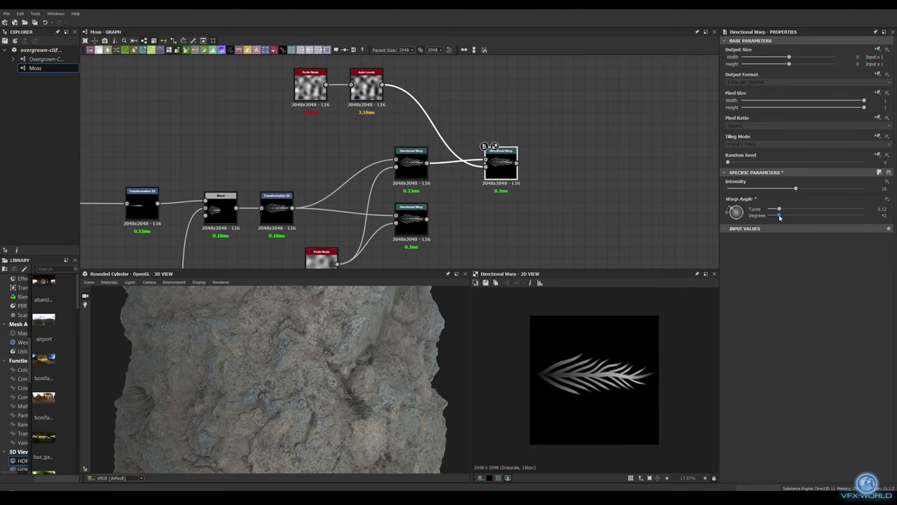
text(18)
key(Return)
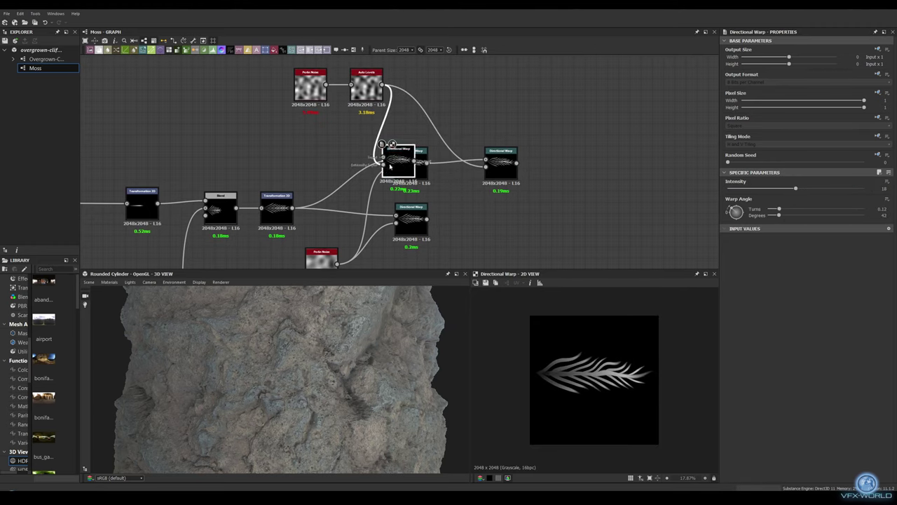
key(ctrl+d)
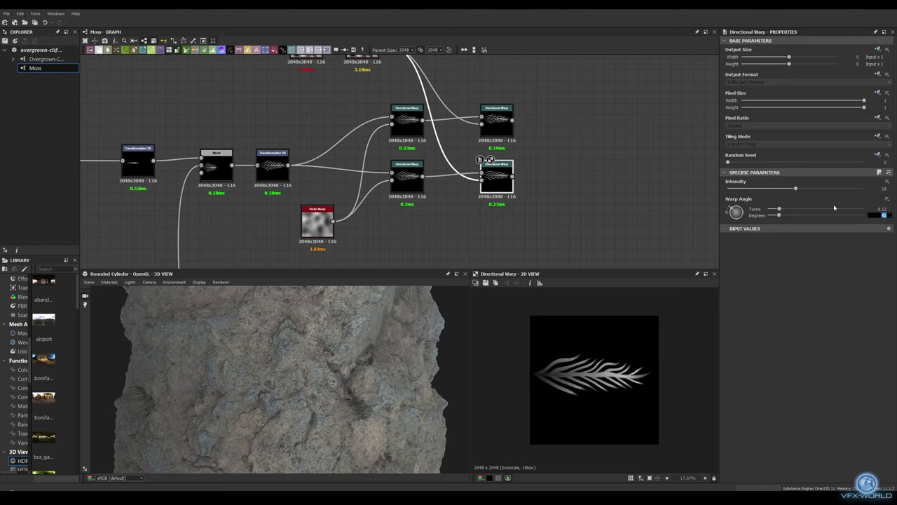
text(223)
scroll(499, 156, down, 3)
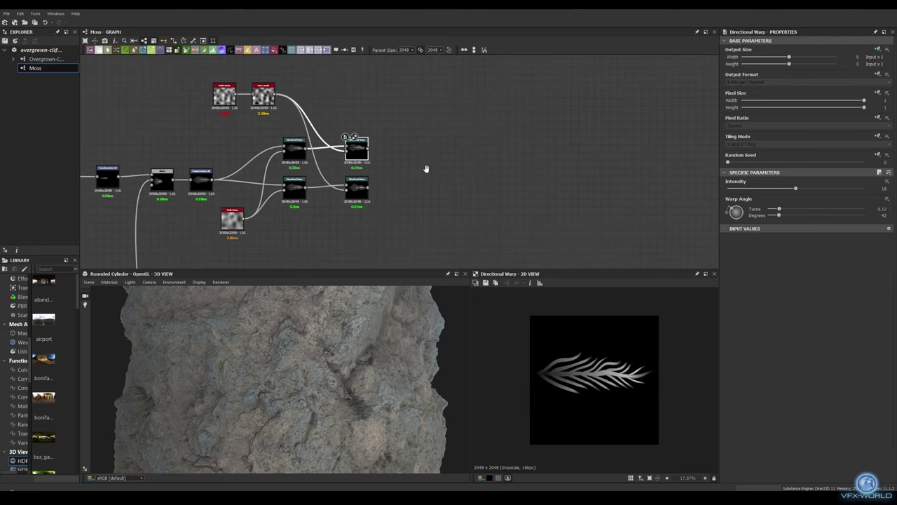
key(space)
- Add a Splatter Circular with both warped ferns wired as its pattern inputs
text(splatter)
click(434, 162)
scroll(421, 155, up, 2)
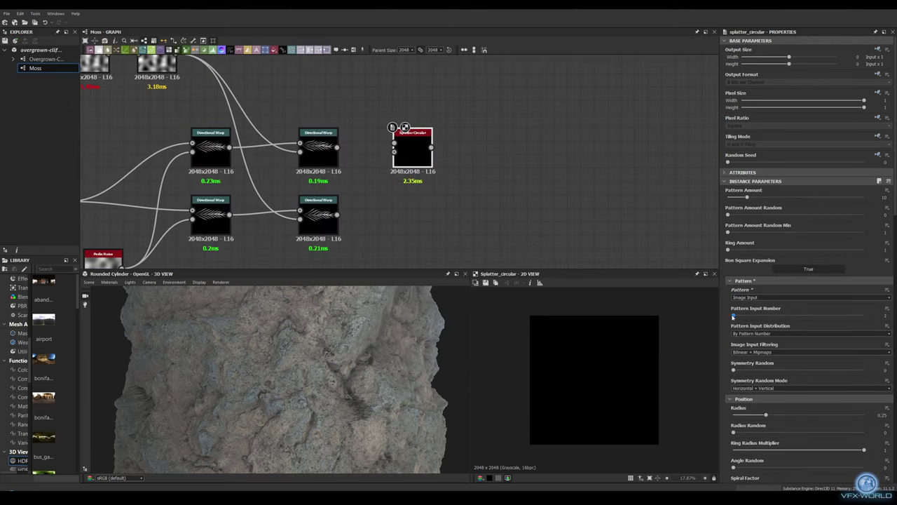
drag(364, 144, 394, 138)
drag(337, 214, 397, 147)
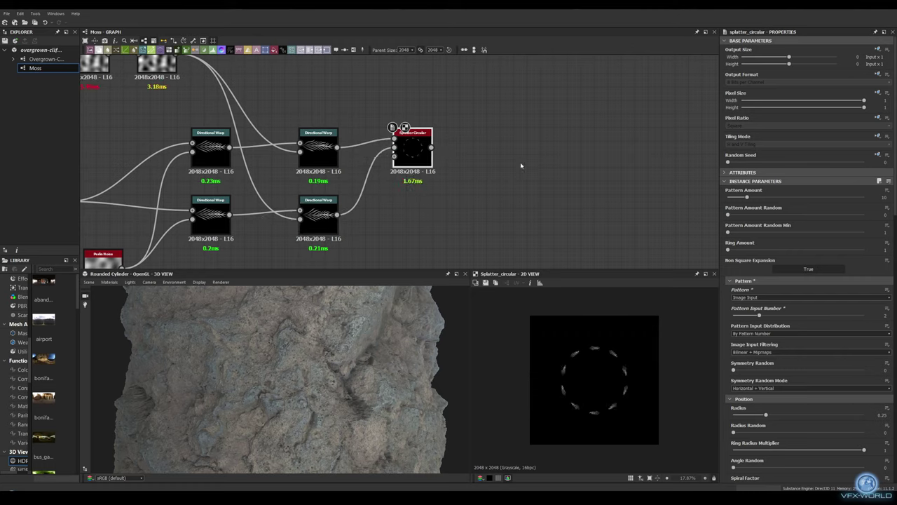
- Tweak the splatter's Radius, Angle Random and Spiral to curl the fronds into an open spiral
mouse_move(766, 415)
mouse_down()
mouse_move(758, 414)
mouse_move(817, 406)
mouse_up()
scroll(806, 351, down, 3)
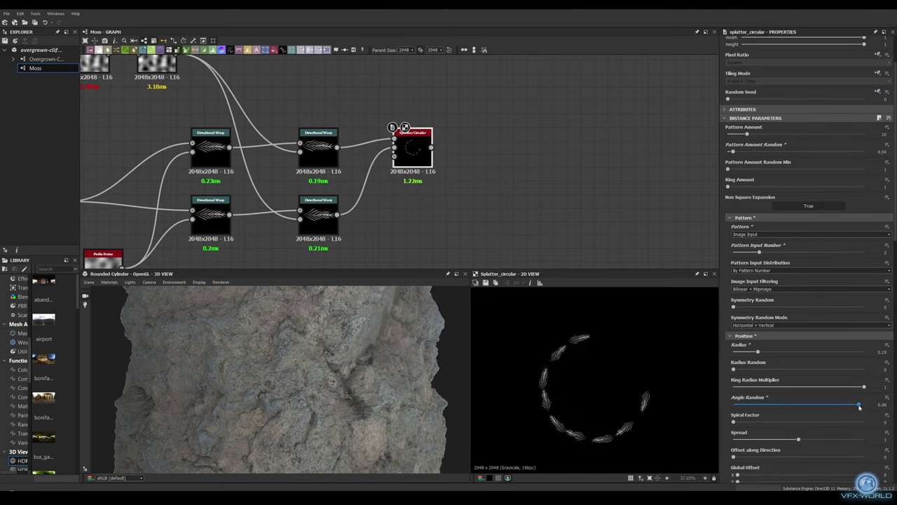
mouse_move(734, 422)
mouse_down()
mouse_move(761, 423)
mouse_move(785, 439)
mouse_up()
scroll(766, 437, down, 3)
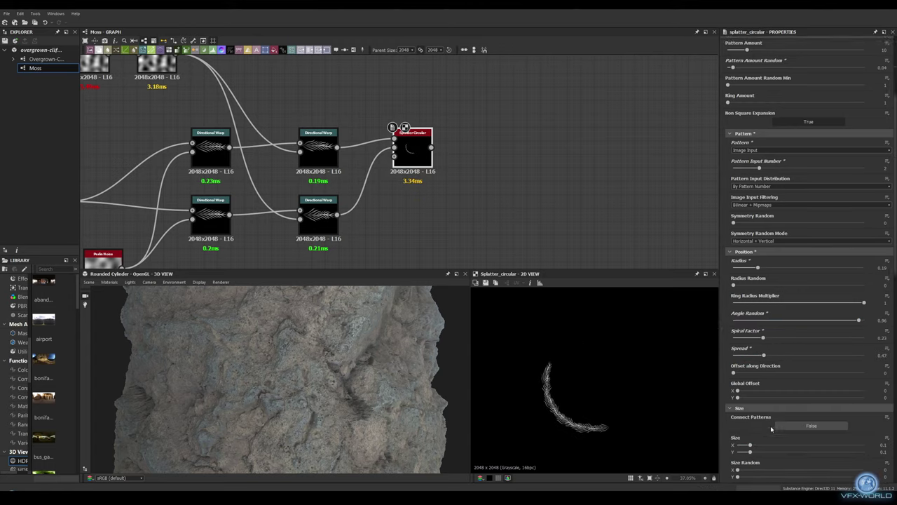
drag(750, 404, 801, 409)
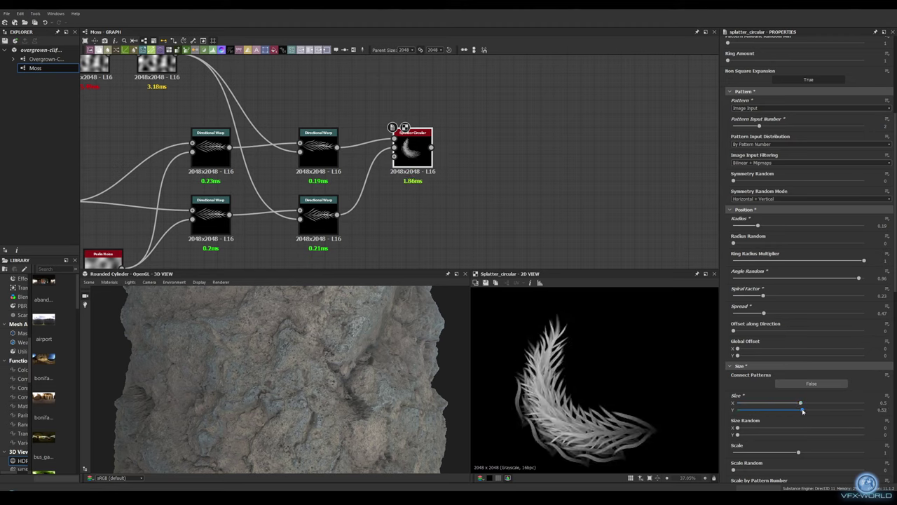
scroll(785, 420, down, 2)
mouse_move(734, 407)
mouse_down()
mouse_move(771, 407)
mouse_move(747, 426)
mouse_up()
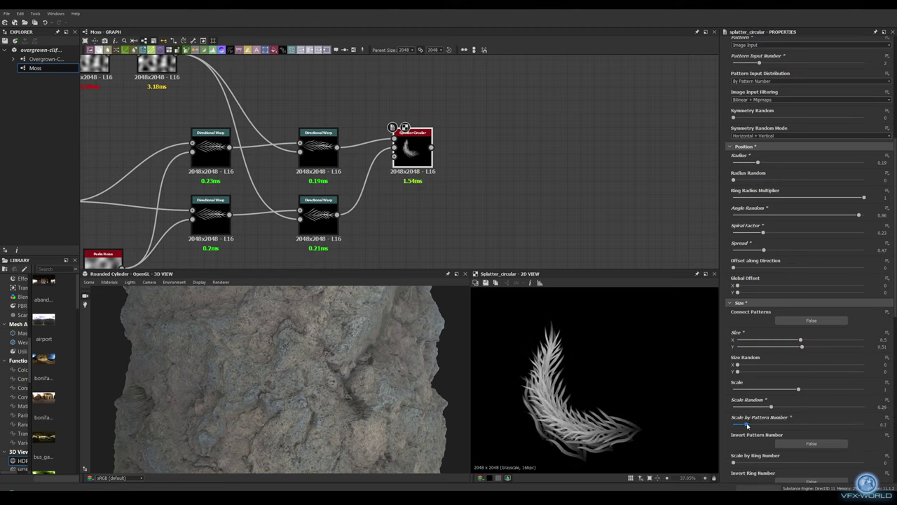
- Rotate the splatter fronds -83° and enable a random mask to hide some
scroll(757, 413, down, 2)
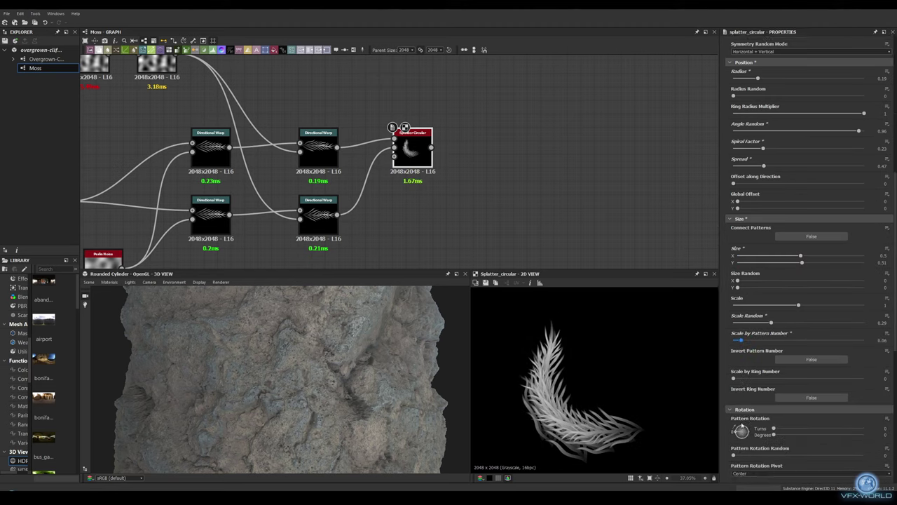
scroll(781, 394, down, 2)
drag(773, 365, 819, 365)
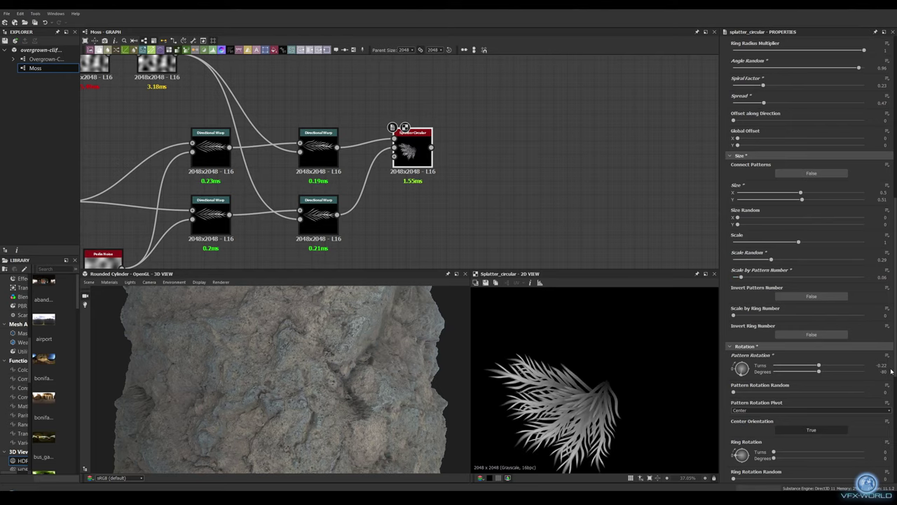
key(Return)
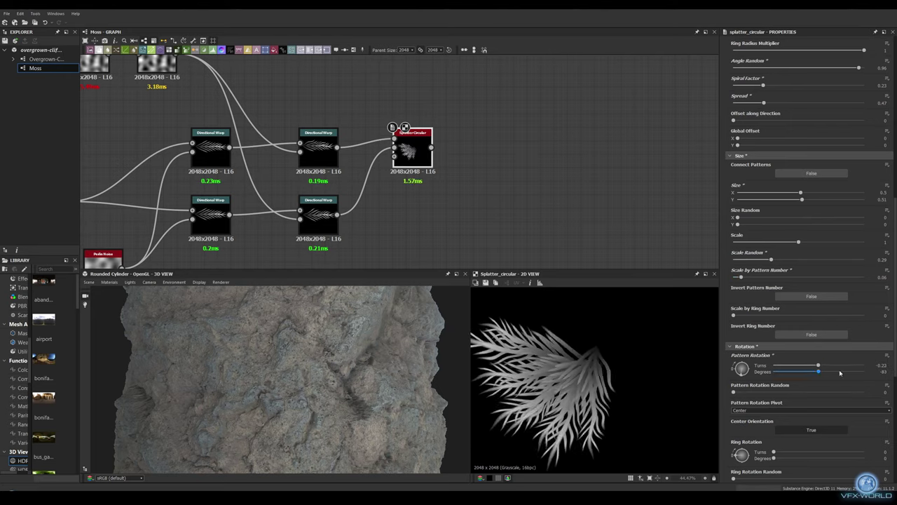
scroll(731, 364, down, 5)
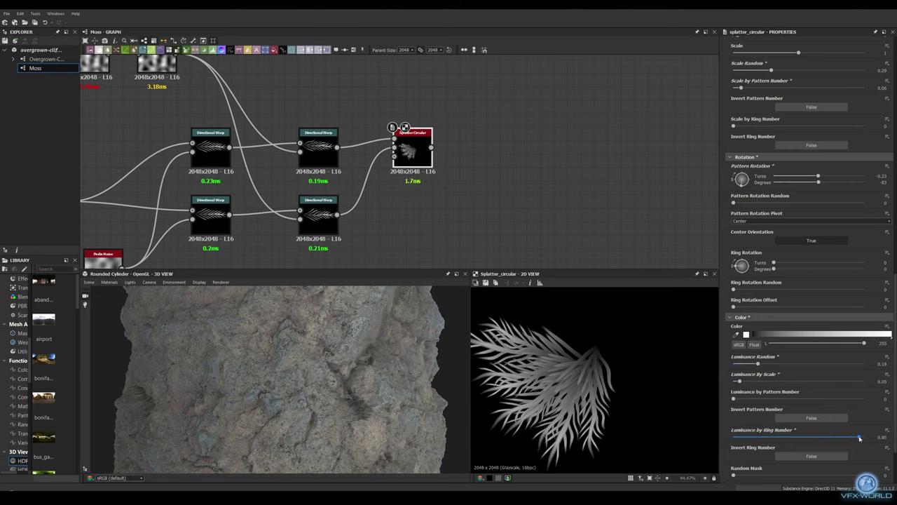
scroll(842, 441, down, 1)
click(781, 452)
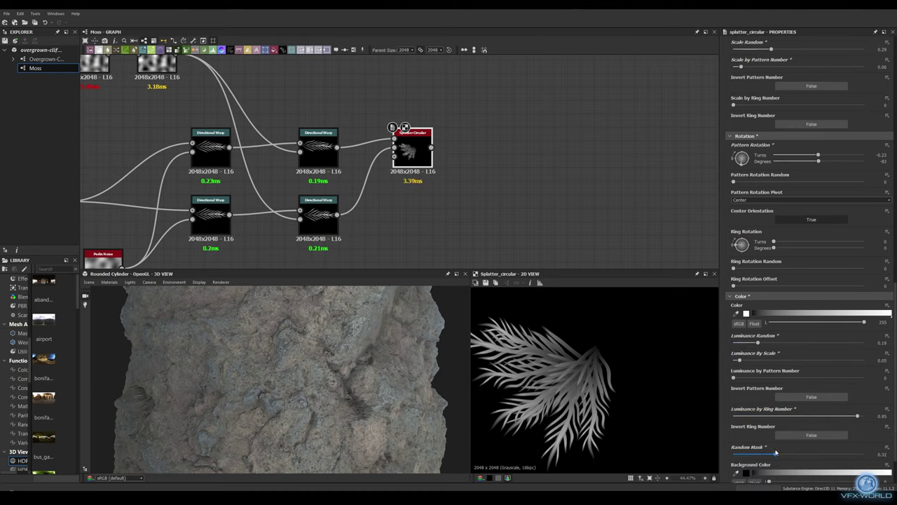
- Add a second Splatter Circular set to Image Input patterns and wire in a warped fern
drag(776, 452, 774, 452)
middle_drag(401, 216, 422, 195)
key(space)
text(spla)
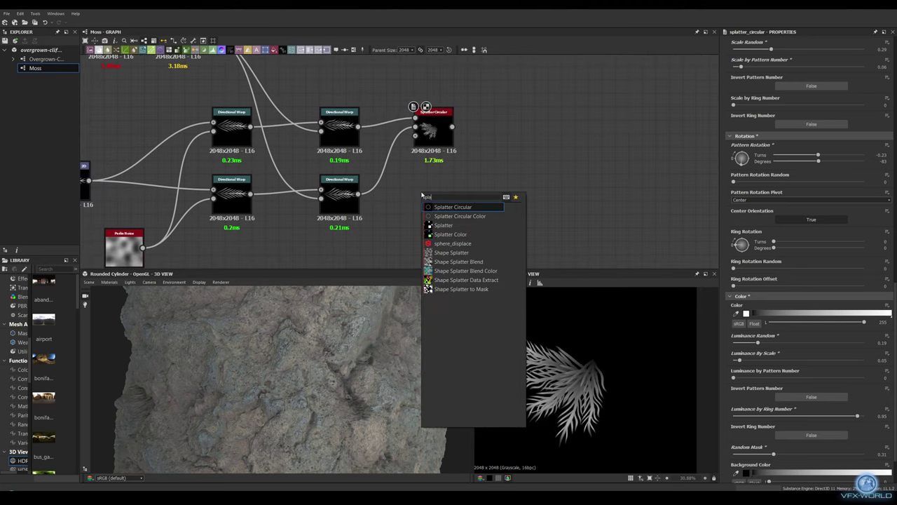
key(Return)
double_click(433, 195)
scroll(806, 281, up, 10)
click(763, 195)
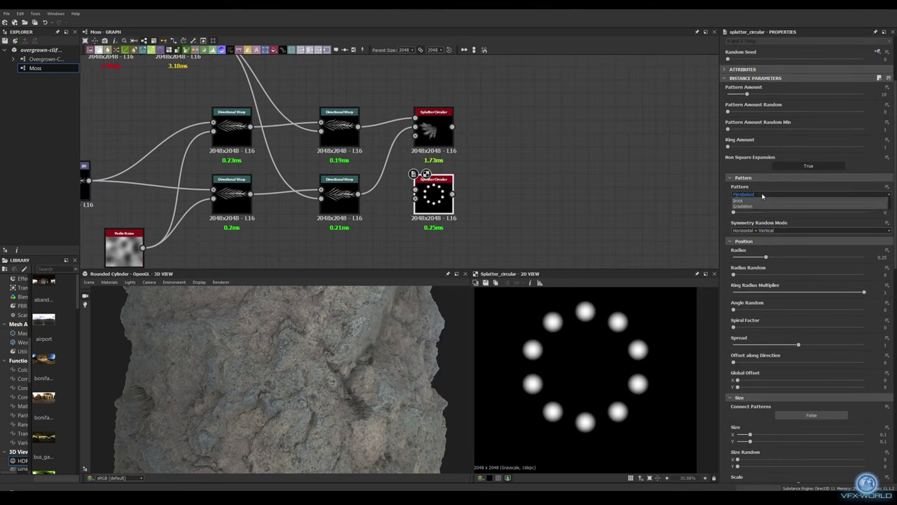
click(743, 211)
drag(357, 126, 415, 185)
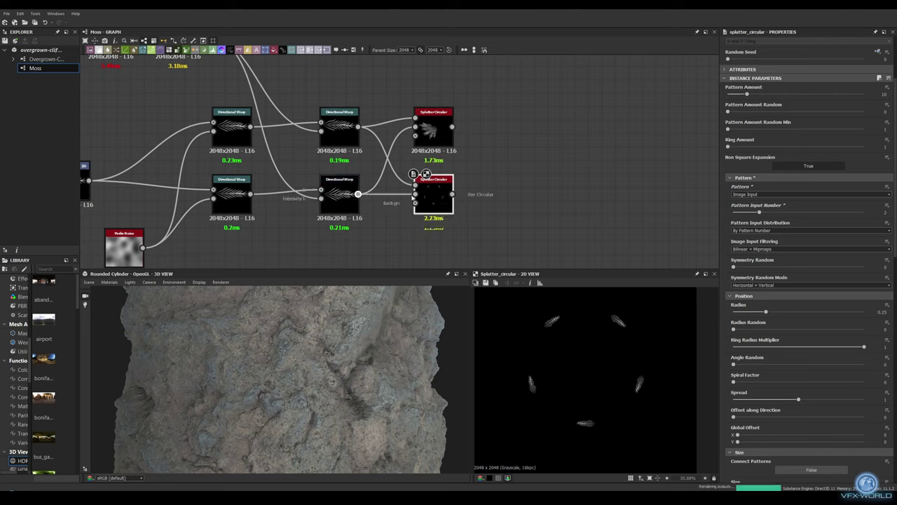
key(ctrl+z)
- Add rings to the first splatter, then tighten the second's spread and offset its cluster right
click(433, 130)
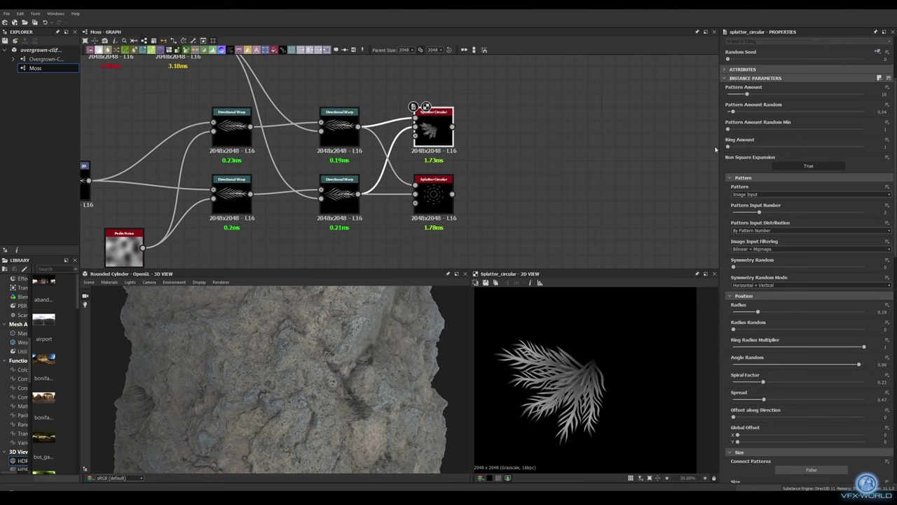
drag(728, 146, 740, 147)
click(425, 182)
scroll(806, 210, down, 1)
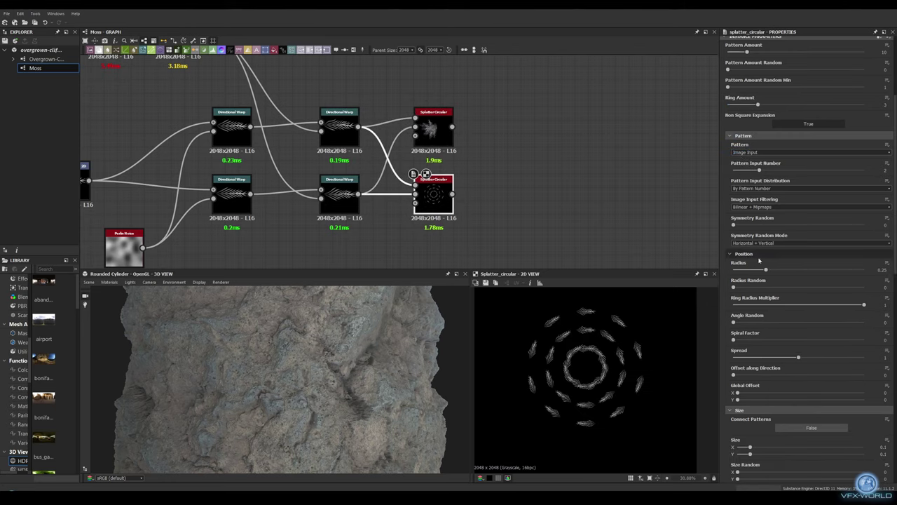
mouse_move(863, 304)
mouse_down()
mouse_move(738, 308)
mouse_move(890, 321)
mouse_up()
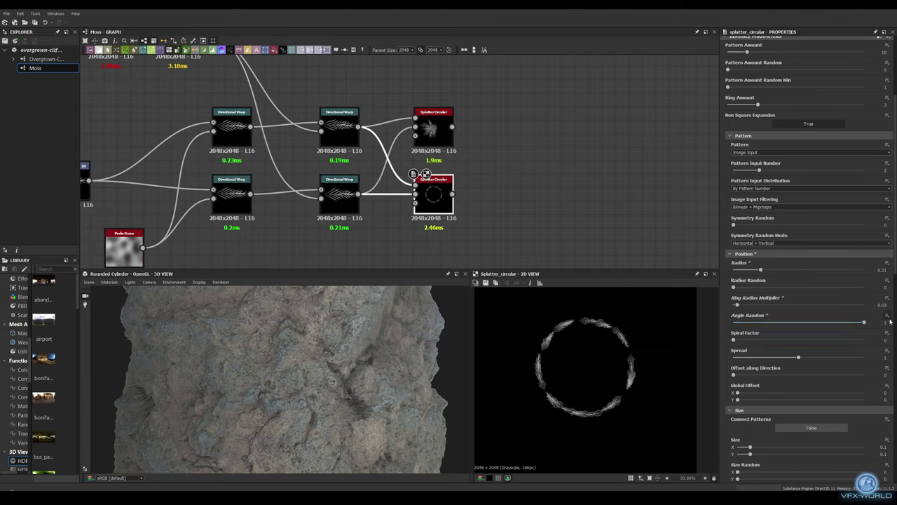
drag(797, 358, 715, 368)
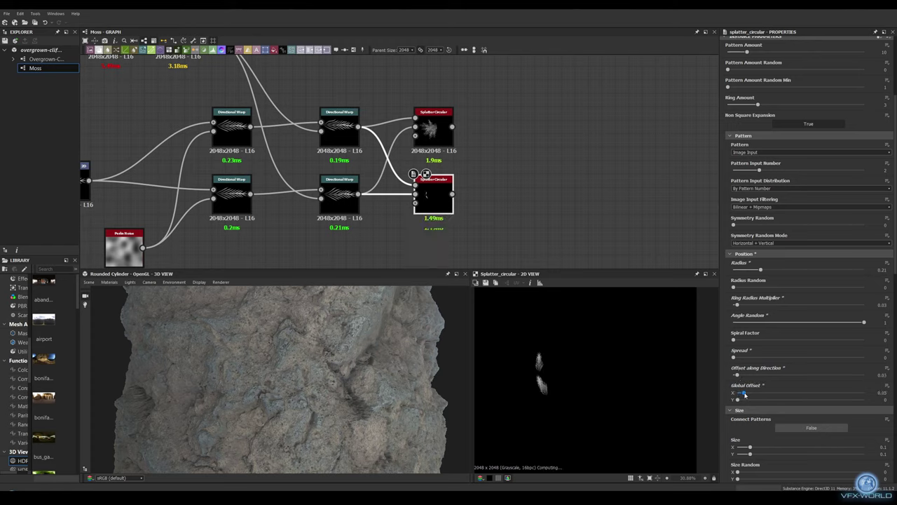
drag(745, 395, 764, 393)
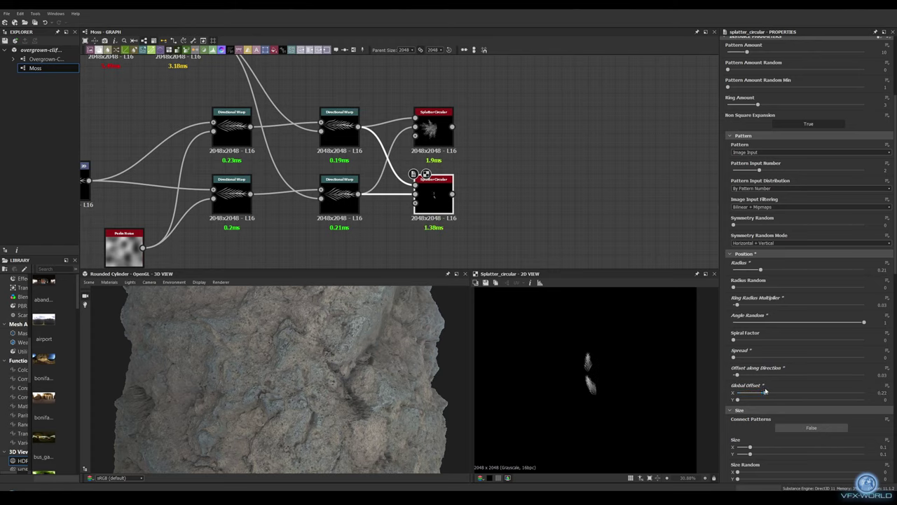
- Randomise the second splatter's fern width, height, scale and rotation
scroll(750, 417, down, 3)
click(782, 391)
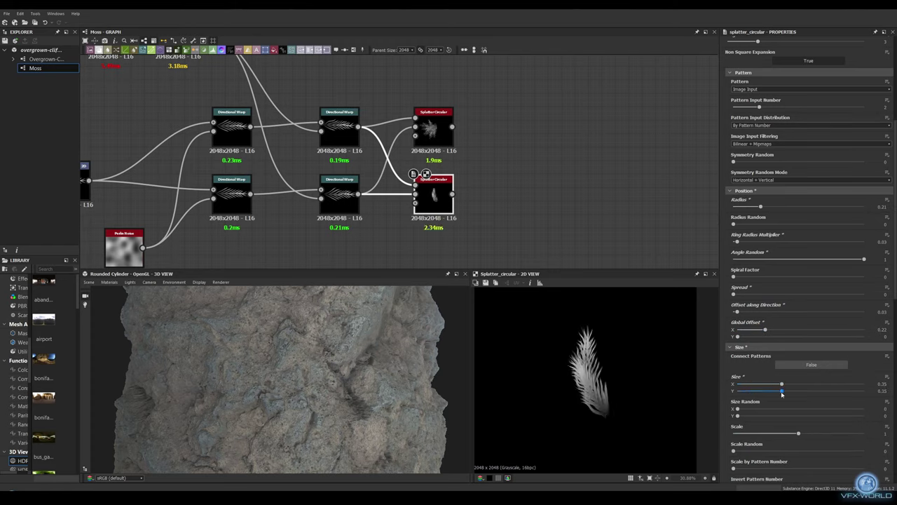
click(782, 409)
click(789, 415)
scroll(783, 414, down, 1)
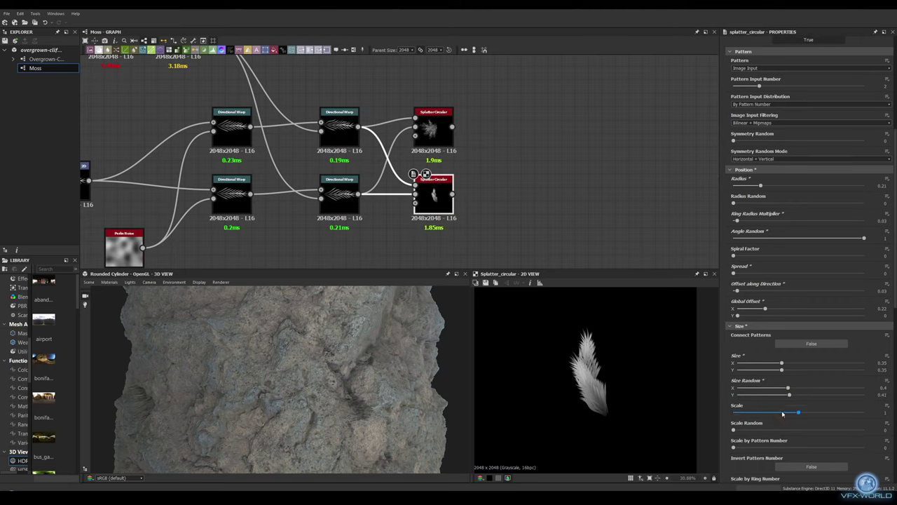
drag(798, 412, 863, 411)
scroll(828, 410, down, 1)
click(782, 408)
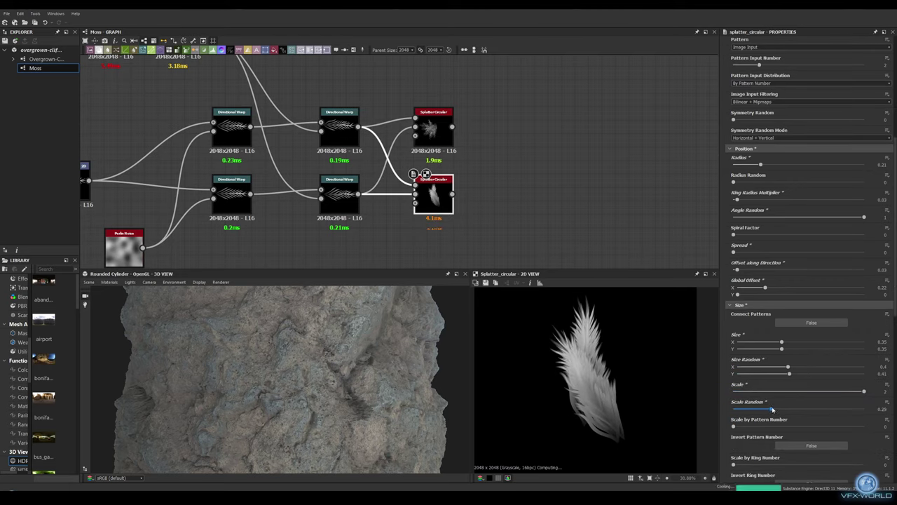
scroll(781, 409, down, 4)
scroll(779, 399, down, 3)
click(776, 393)
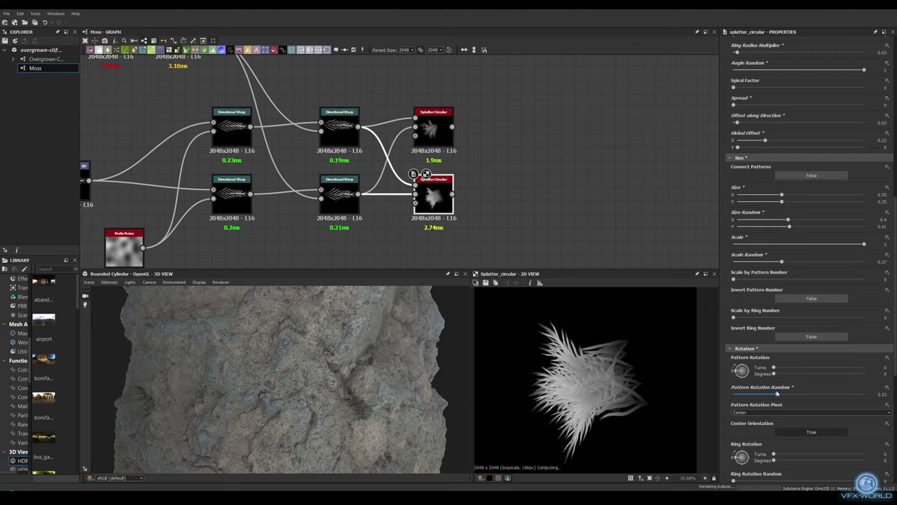
- Vary fern luminance randomly and by ring, and set the Random Mask to 0.53
scroll(778, 389, down, 6)
scroll(792, 371, down, 3)
click(800, 366)
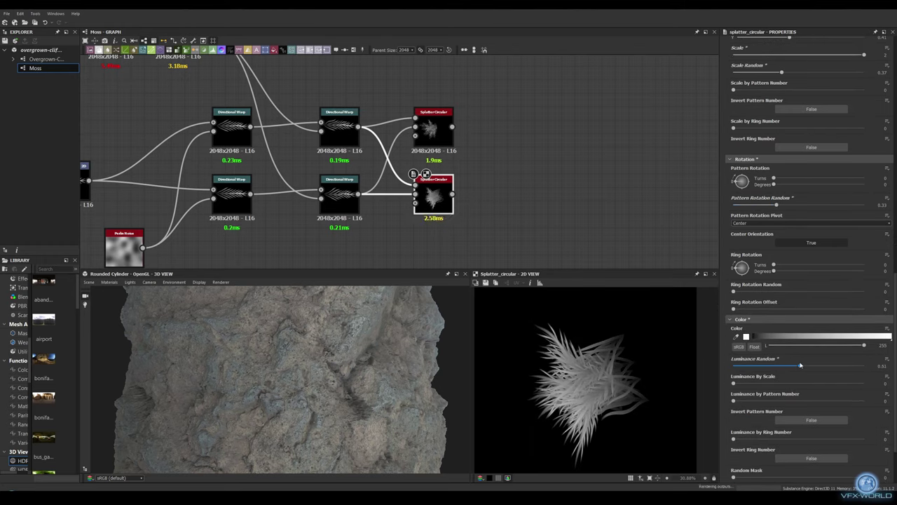
click(814, 439)
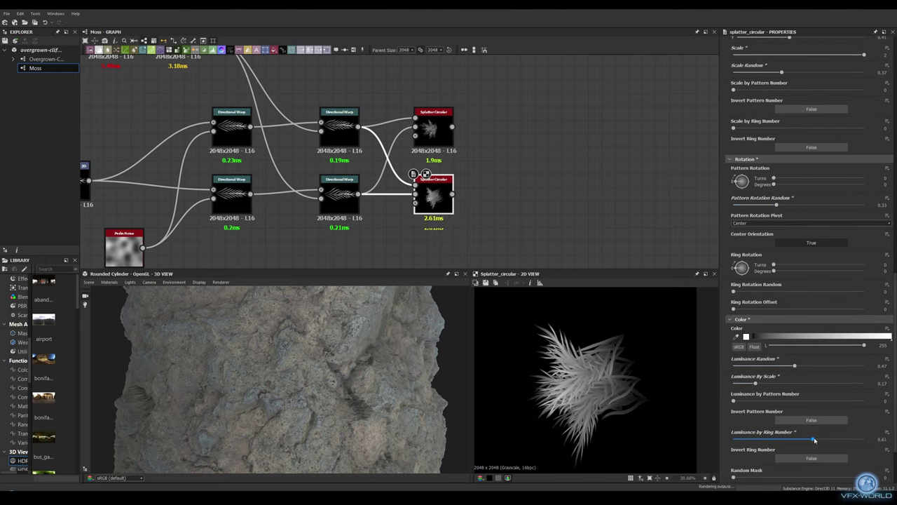
scroll(834, 428, down, 4)
click(803, 401)
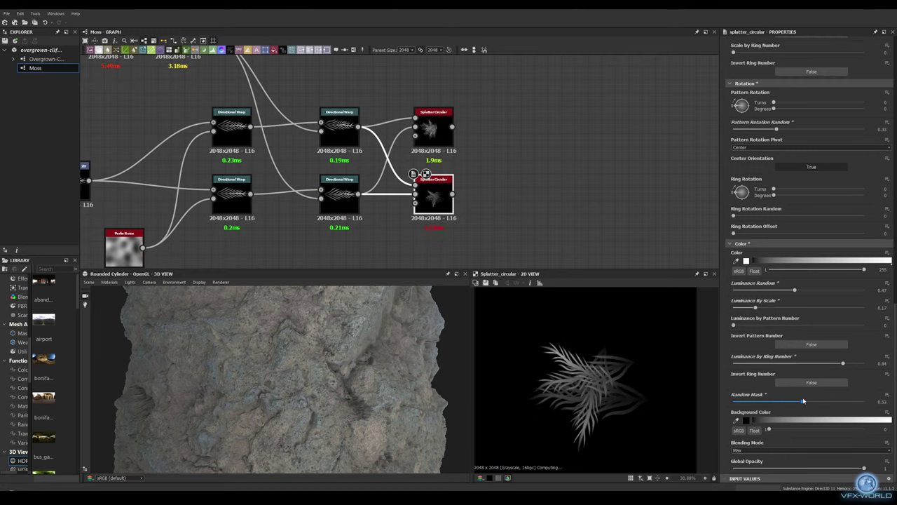
drag(792, 400, 803, 399)
scroll(415, 182, down, 2)
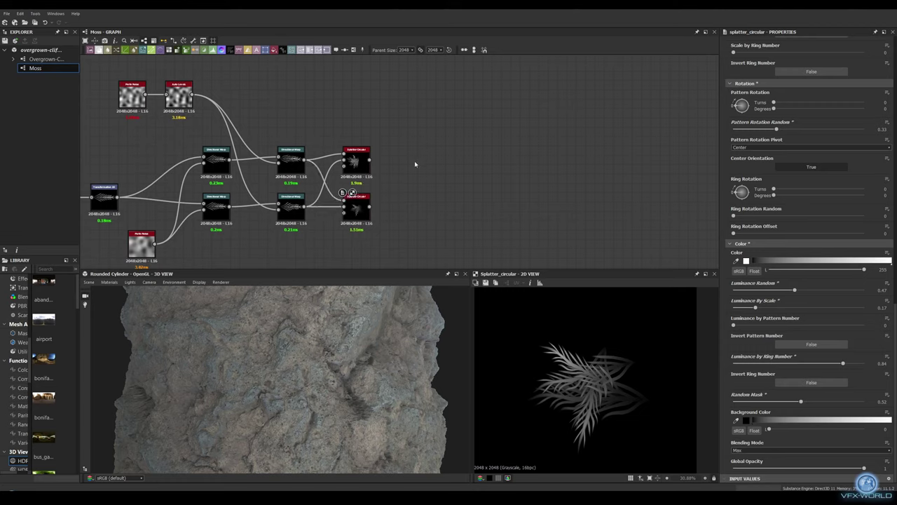
right_click(414, 161)
- Open the Overgrown-Cliffs graph and connect its material node to the unlinked output
click(434, 173)
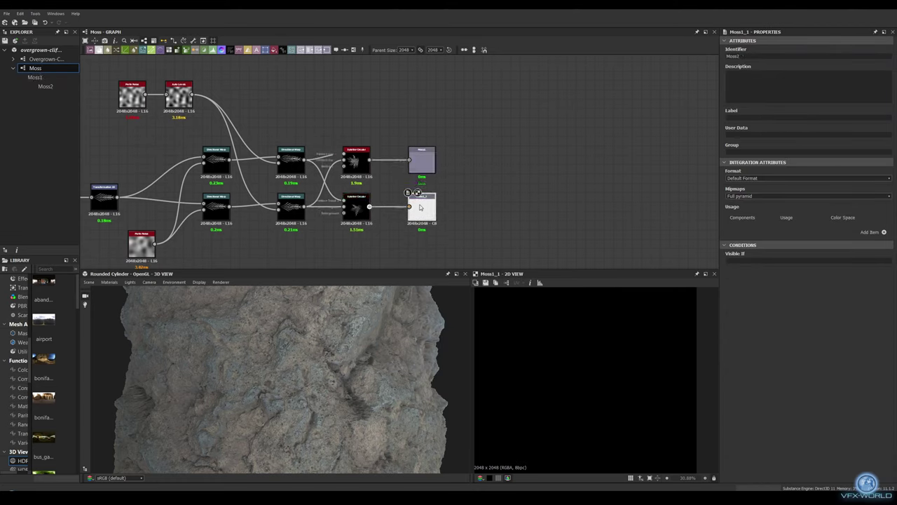
double_click(45, 59)
scroll(486, 223, up, 5)
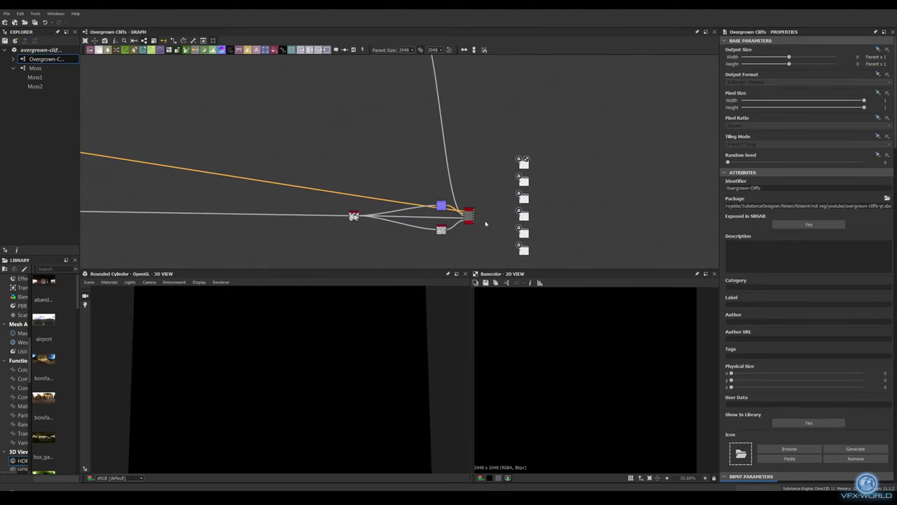
scroll(483, 220, up, 2)
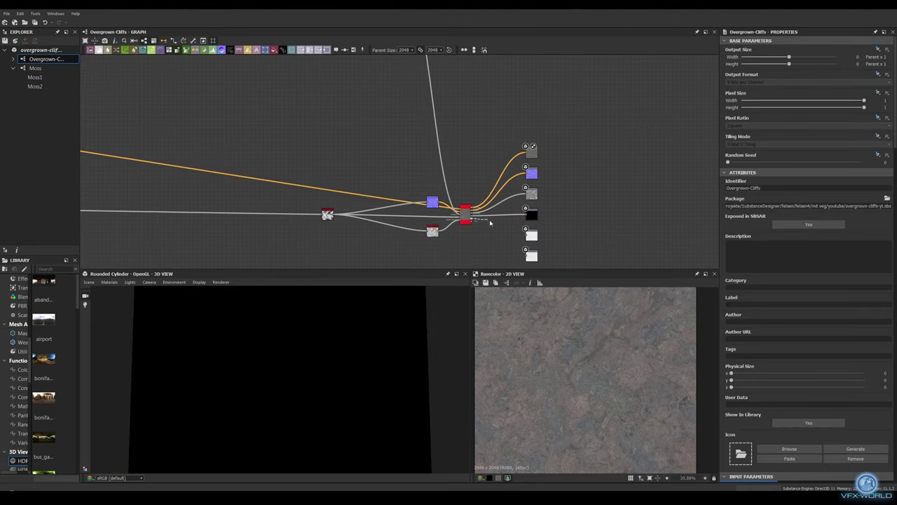
drag(490, 222, 472, 223)
click(117, 291)
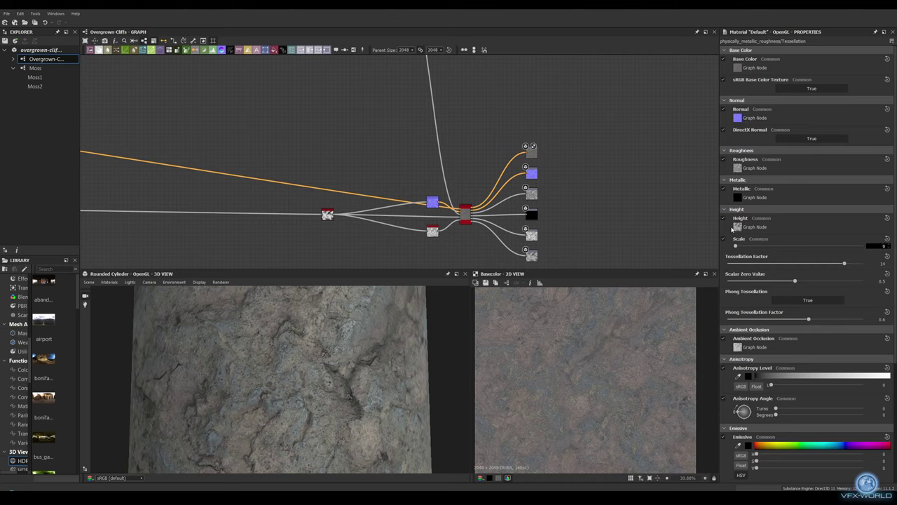
scroll(296, 164, down, 3)
scroll(296, 164, up, 3)
- Add a Tile Sampler beside the Moss node and feed the Moss shape into it
click(360, 152)
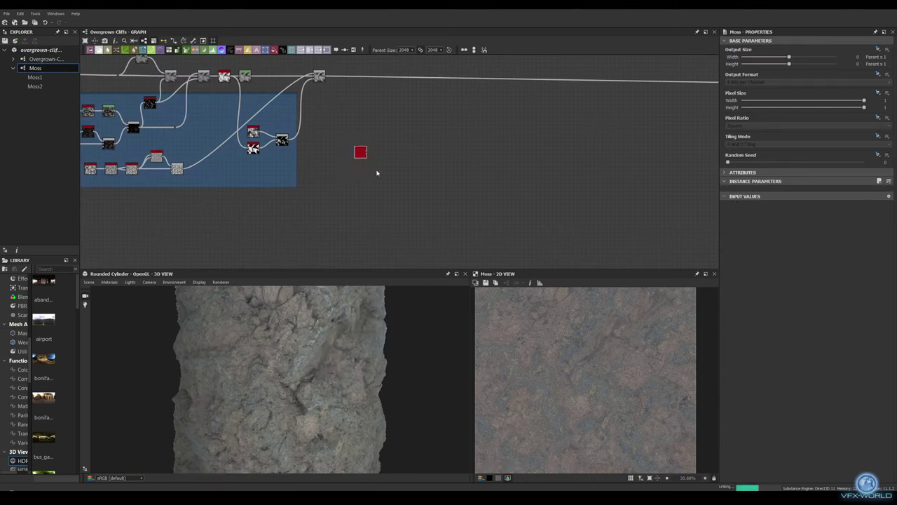
scroll(339, 142, down, 2)
scroll(365, 207, up, 3)
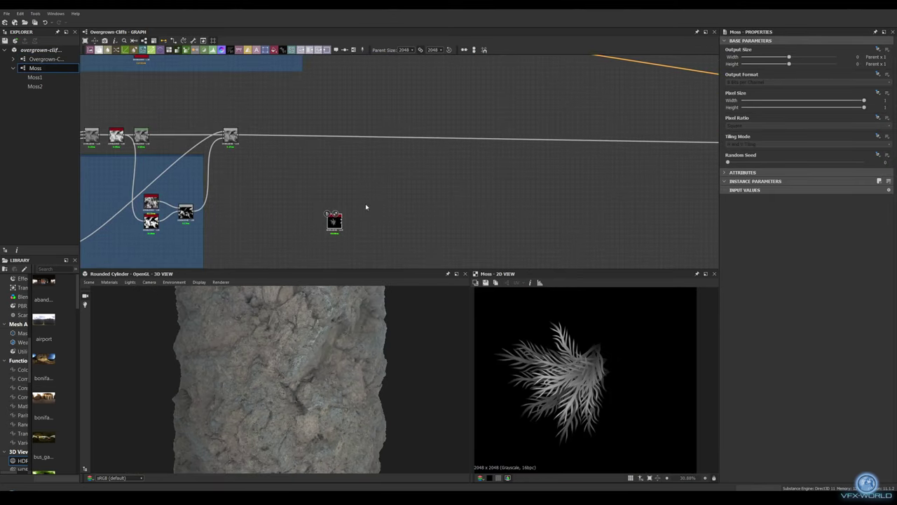
middle_drag(365, 207, 388, 180)
key(space)
text(tile sampler)
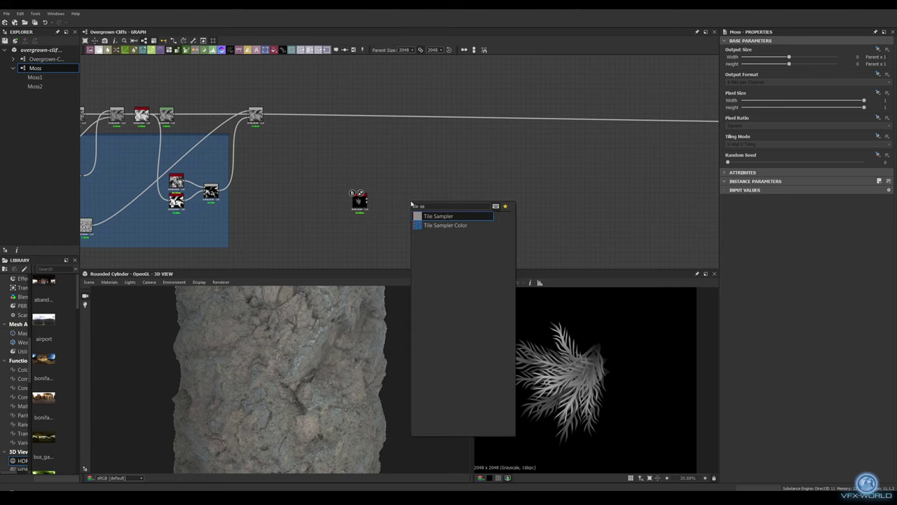
key(Return)
scroll(359, 225, up, 3)
mouse_move(332, 179)
mouse_down()
mouse_move(410, 175)
mouse_move(409, 183)
mouse_up()
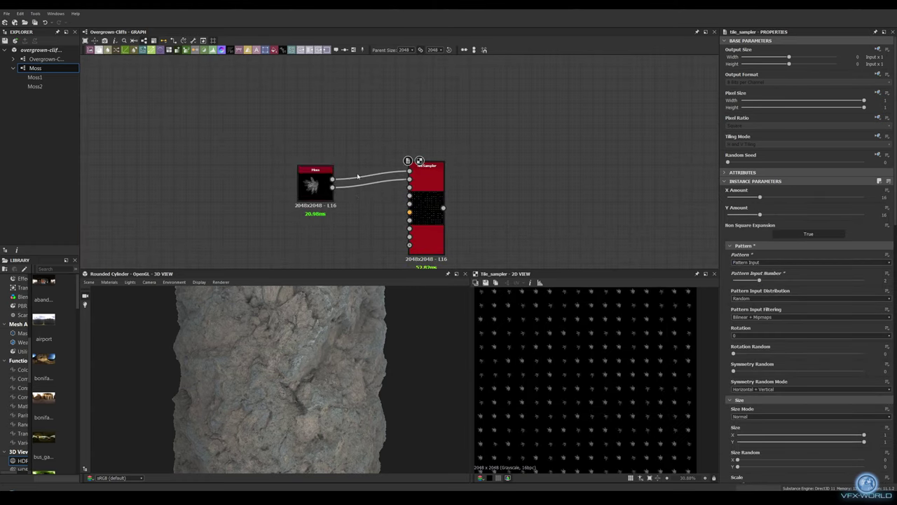
scroll(357, 176, down, 3)
scroll(381, 162, up, 3)
key(space)
- Add a Dirt node and place it to the right of the Blend
text(dirt)
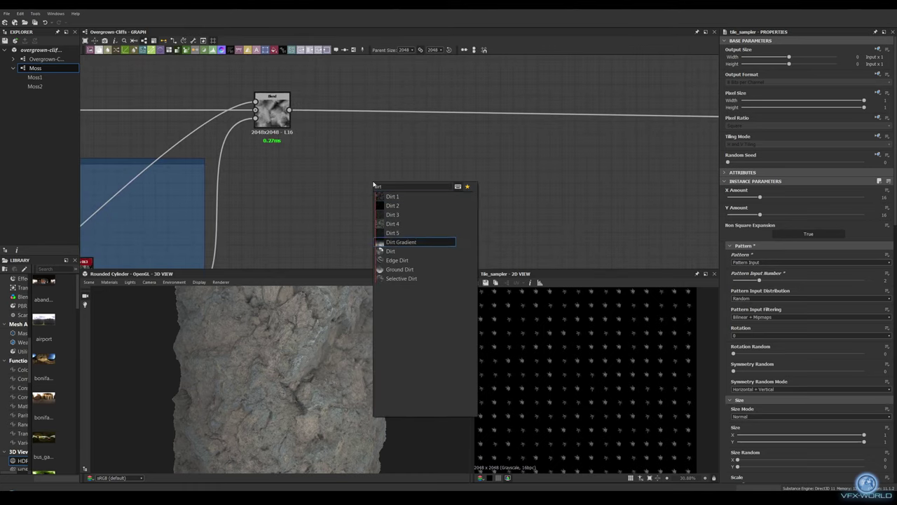
key(Down)
key(Return)
drag(373, 184, 483, 178)
middle_drag(484, 179, 394, 169)
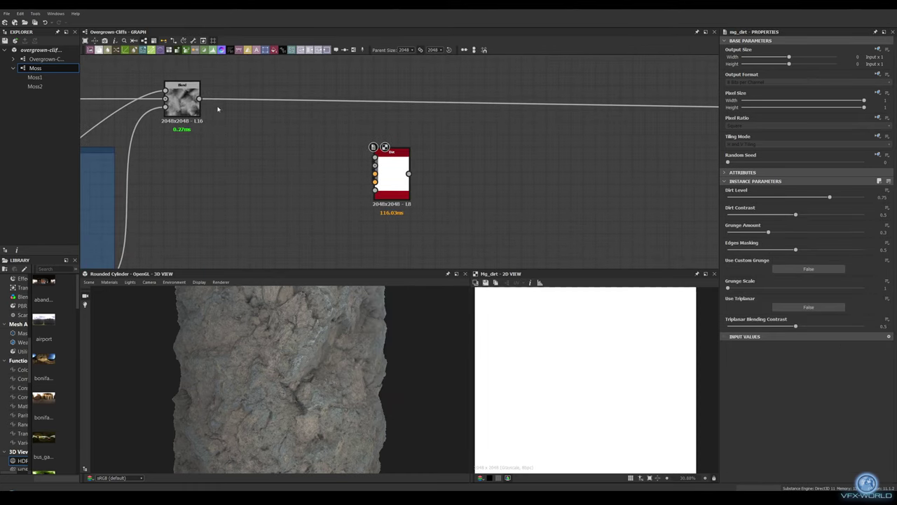
- Add a Normal node after the Blend, wired into Dirt's World Space Normal input
text(normal)
mouse_move(199, 99)
mouse_down()
mouse_move(245, 168)
mouse_move(298, 162)
mouse_up()
key(Return)
scroll(393, 175, up, 2)
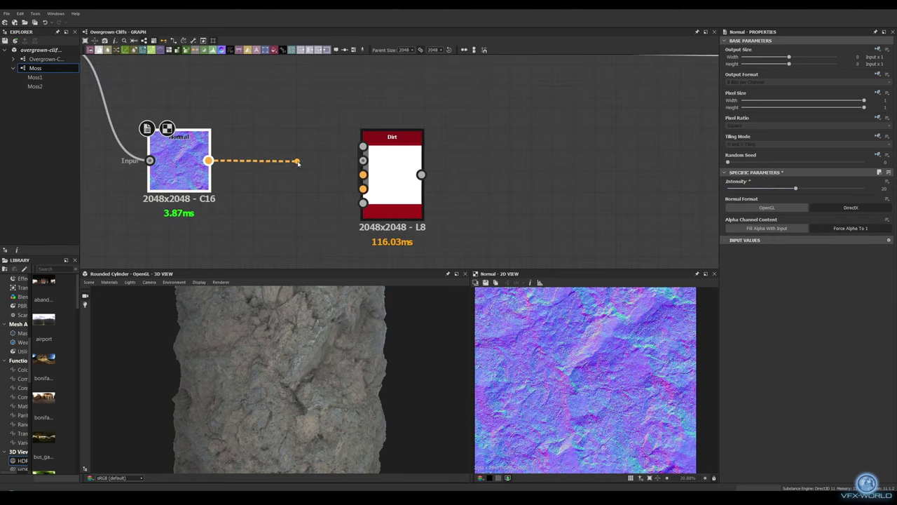
drag(366, 188, 363, 188)
- Add a Curvature Smooth node fed by the Normal output
double_click(392, 169)
middle_drag(231, 99, 283, 148)
drag(259, 208, 288, 171)
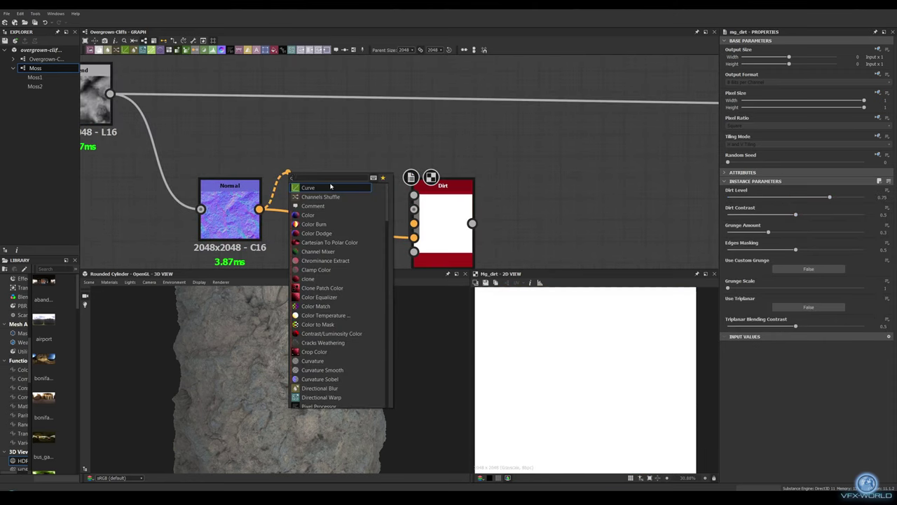
text(cu)
click(322, 206)
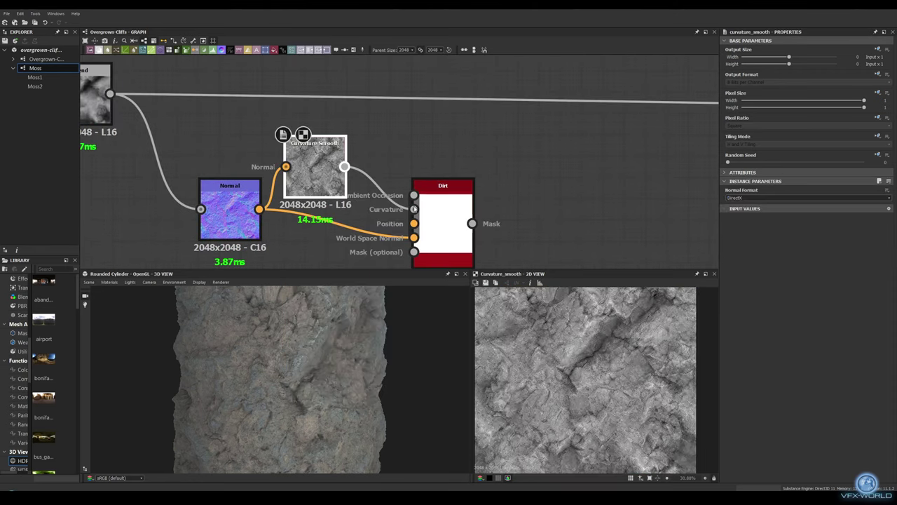
scroll(414, 209, down, 2)
- Add an HBAO ambient occlusion node and connect it into the Dirt node
key(space)
text(hbao)
key(Return)
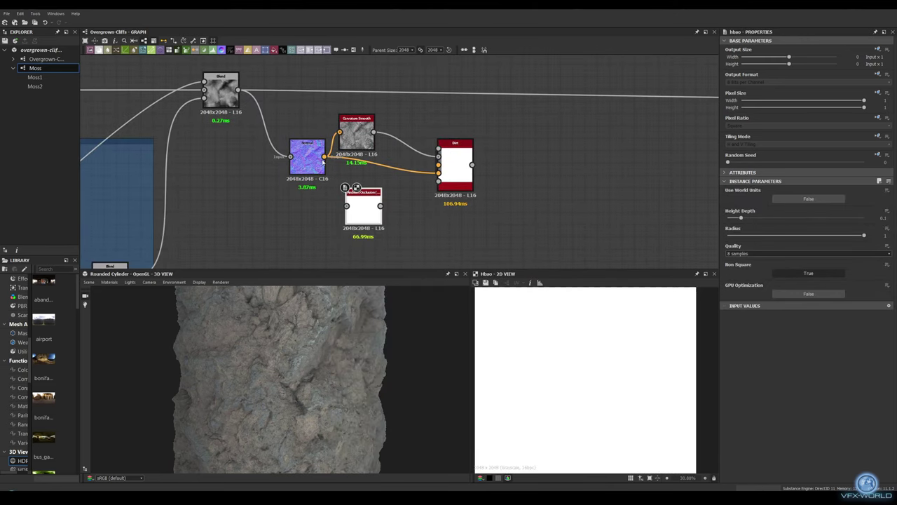
drag(381, 206, 438, 156)
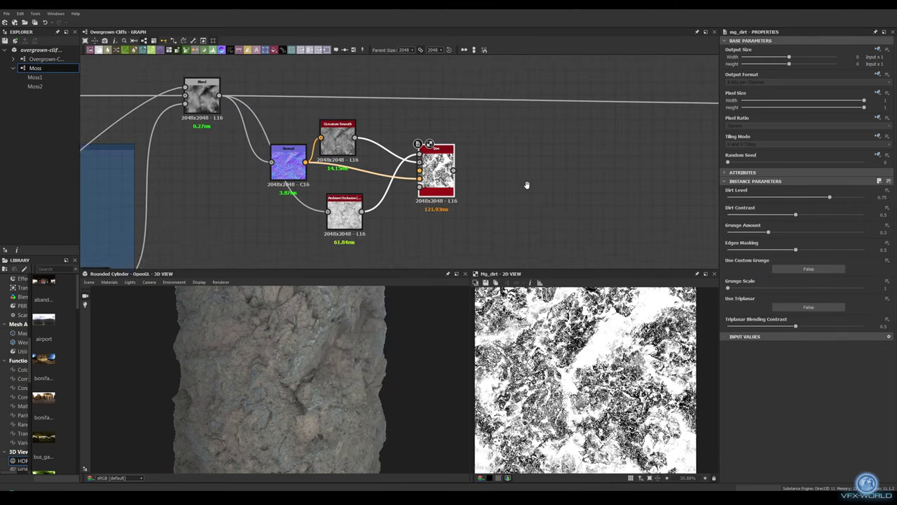
scroll(470, 194, up, 1)
- Delete the Ambient Occlusion node and set Dirt Level 0.21, Contrast 0.64, Grunge 0.31
click(793, 199)
drag(792, 198, 754, 200)
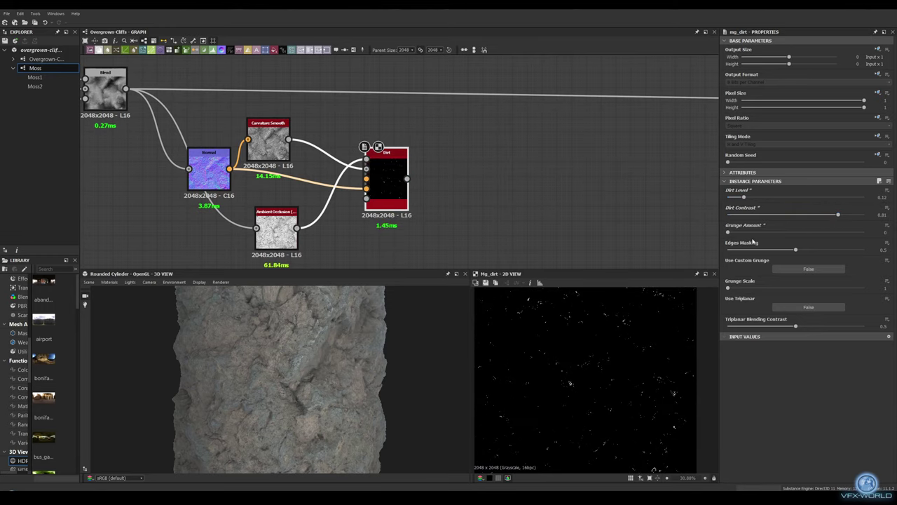
scroll(633, 342, up, 3)
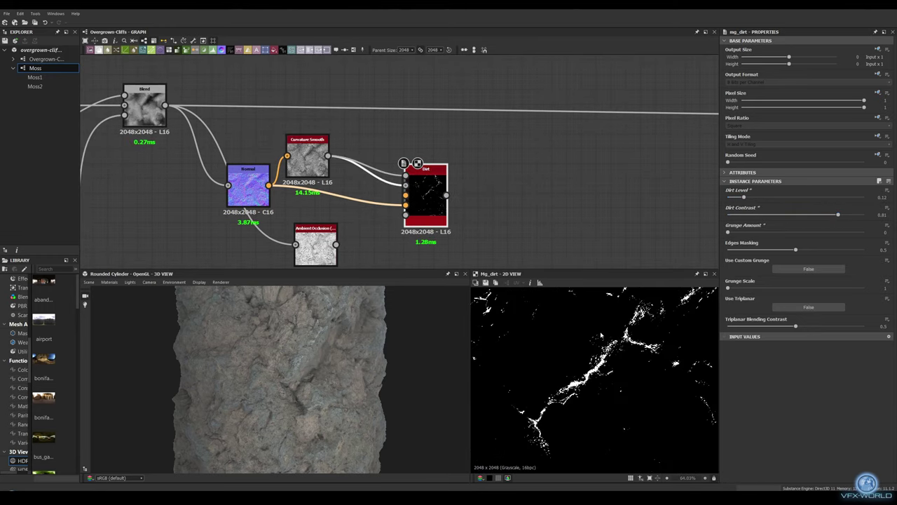
click(315, 246)
key(Delete)
scroll(596, 378, down, 4)
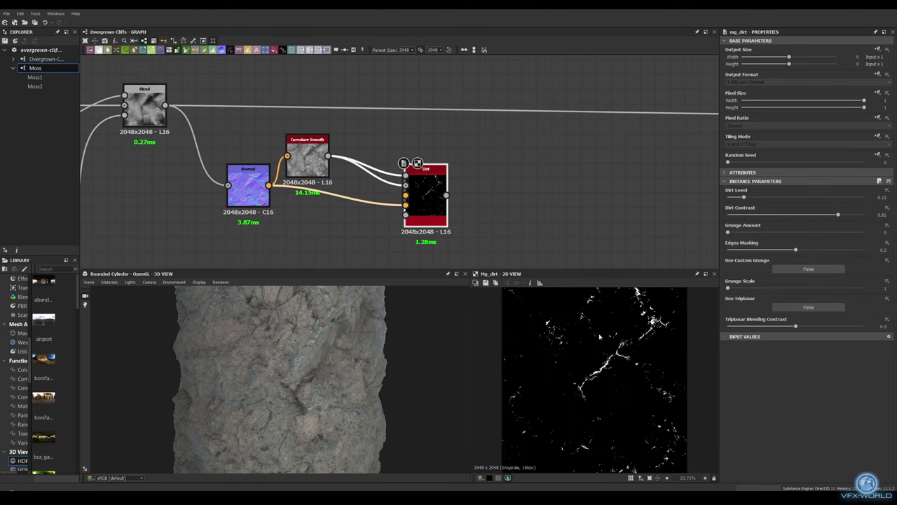
drag(744, 197, 757, 199)
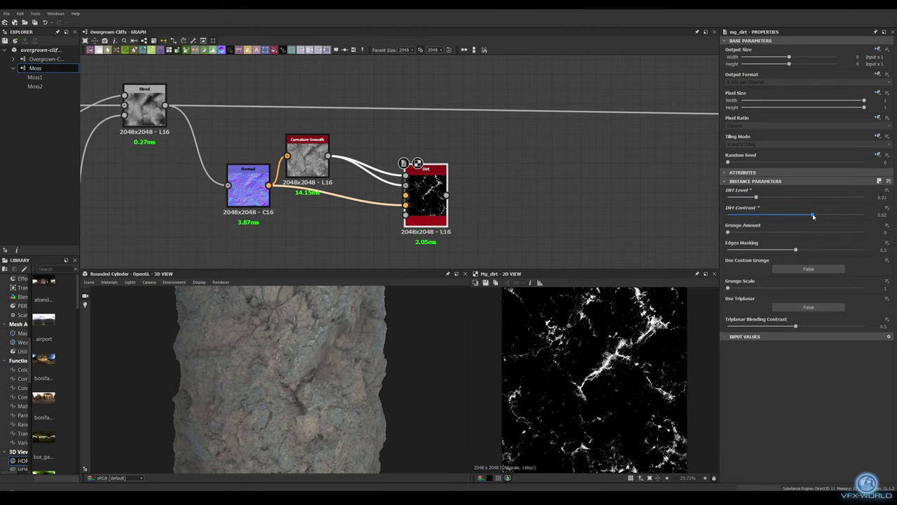
drag(728, 233, 760, 233)
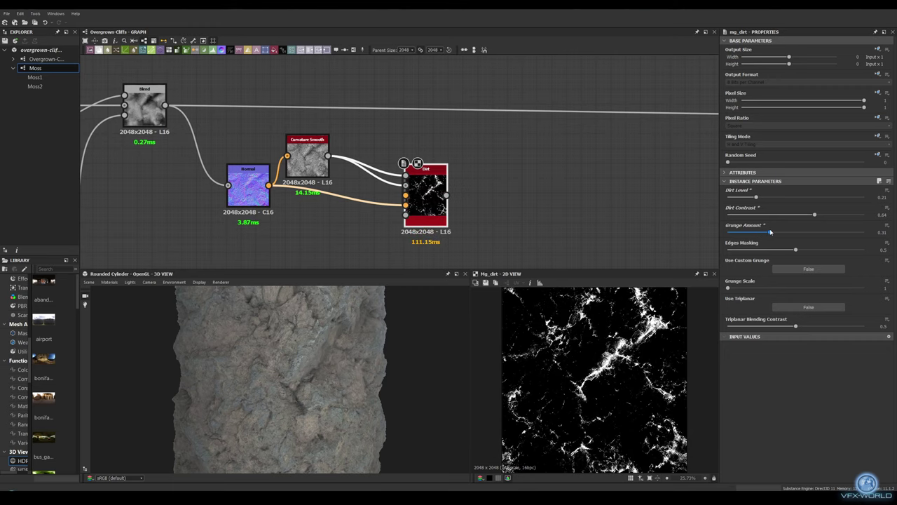
- Wrap the mask nodes in a frame titled 'Moss mask'
mouse_move(505, 211)
middle_down()
mouse_move(427, 175)
mouse_move(493, 185)
mouse_move(445, 178)
mouse_move(537, 216)
middle_up()
key(ctrl+f)
text(Moss mask)
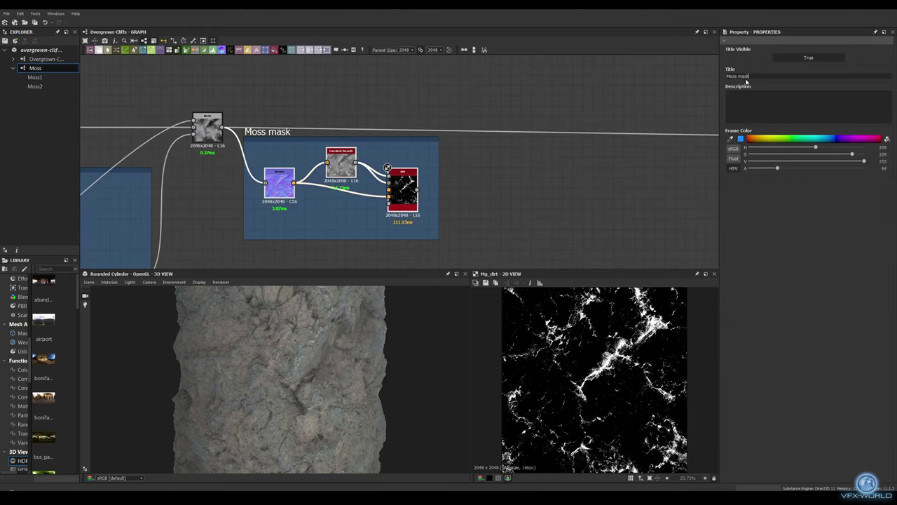
mouse_move(403, 189)
middle_down()
mouse_move(407, 231)
mouse_move(286, 138)
mouse_move(245, 127)
middle_up()
- Add a Histogram Scan after the Dirt node with Position about 0.63
click(406, 230)
key(space)
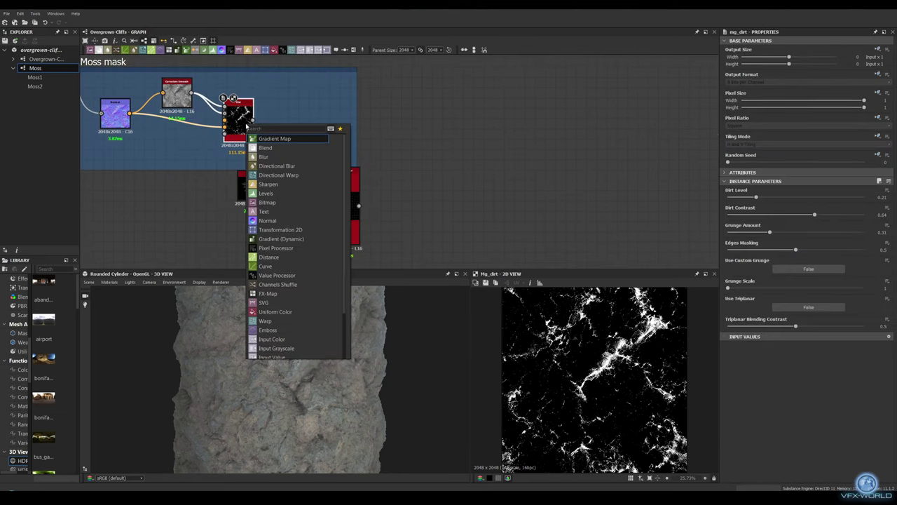
text(hist)
key(Return)
drag(801, 201, 813, 201)
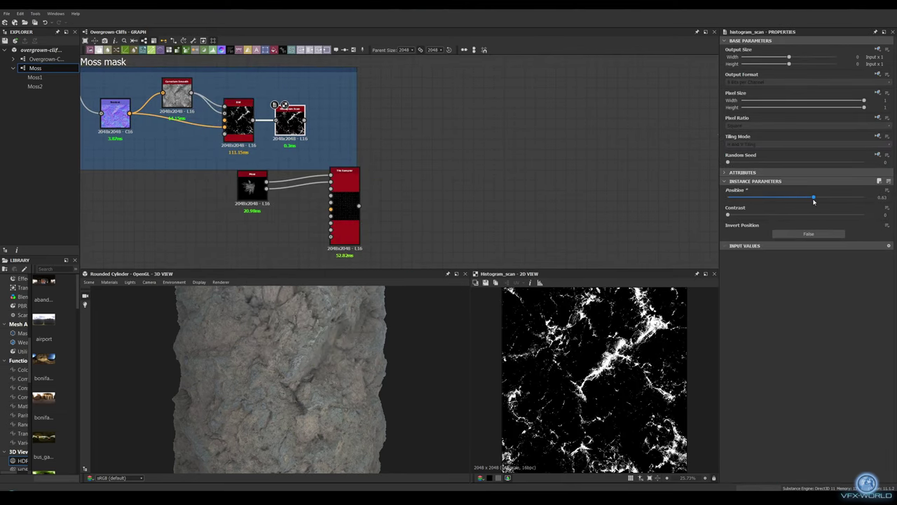
- Arrange the Moss node and Tile Sampler side by side and select the Tile Sampler
middle_drag(441, 210, 516, 200)
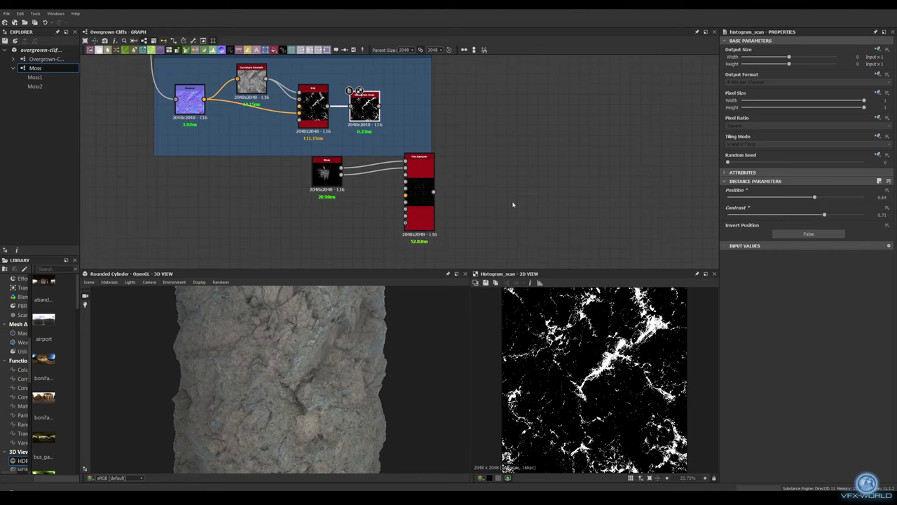
mouse_move(327, 184)
mouse_down()
mouse_move(380, 203)
mouse_move(417, 193)
mouse_up()
scroll(456, 224, up, 3)
middle_drag(461, 234, 461, 184)
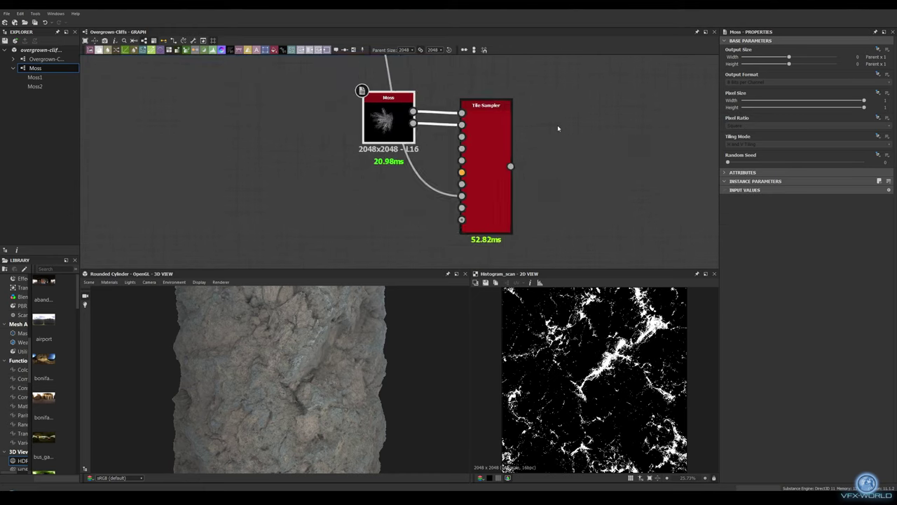
scroll(471, 173, down, 3)
click(475, 141)
- Set the Tile Sampler Scale to 25 and raise Scale Random
scroll(806, 266, down, 5)
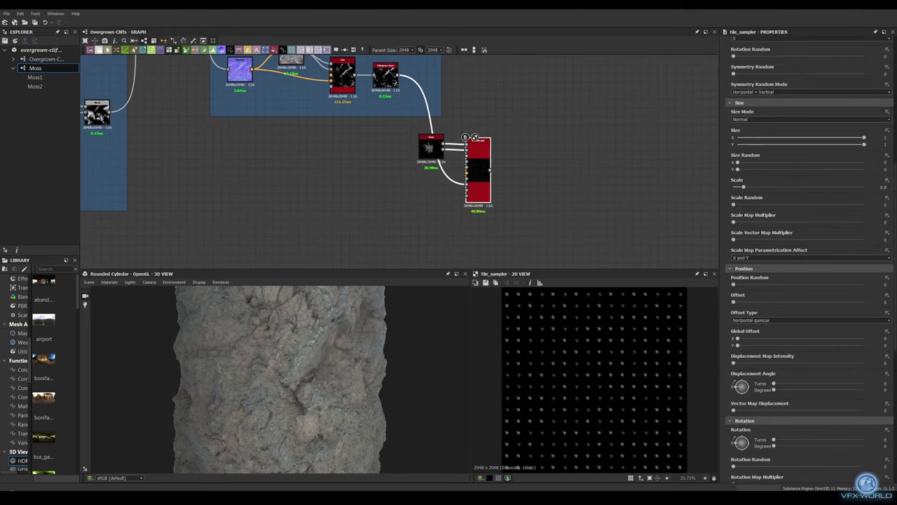
scroll(806, 267, down, 5)
scroll(806, 266, up, 5)
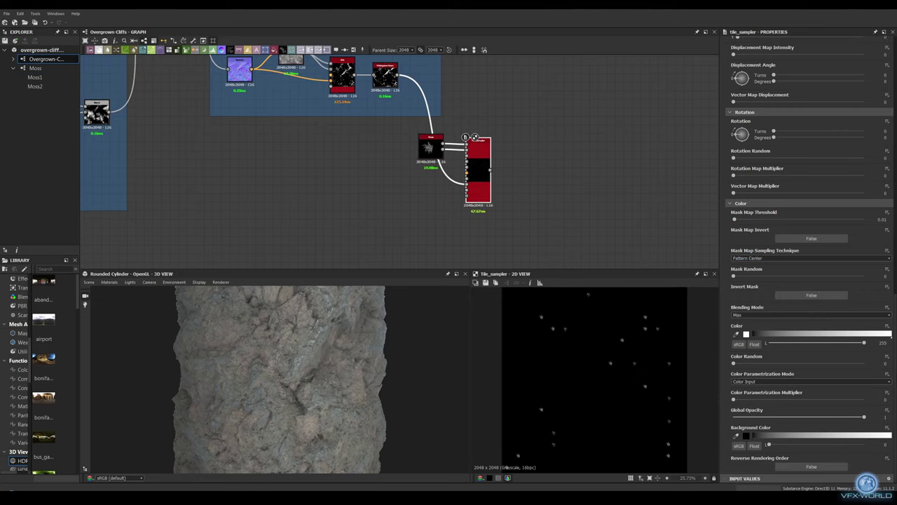
scroll(806, 267, up, 5)
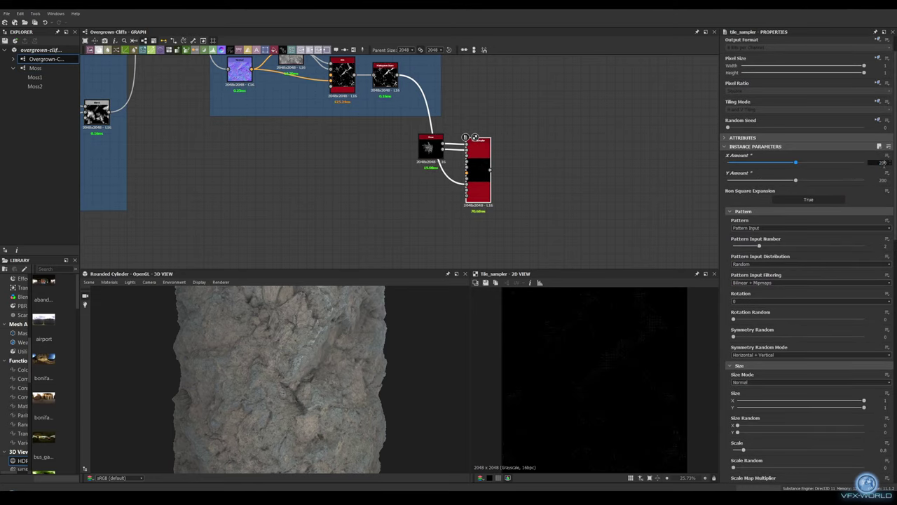
scroll(792, 370, down, 3)
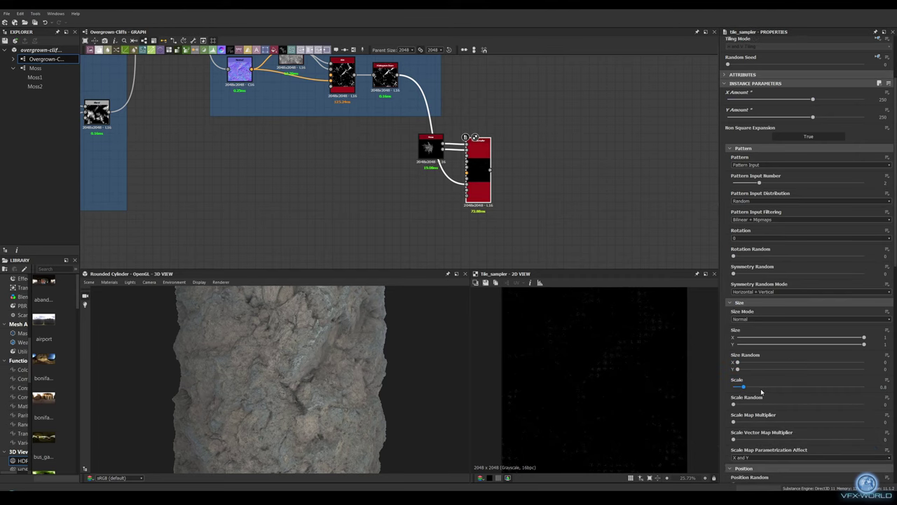
drag(743, 386, 872, 384)
text(25)
key(Return)
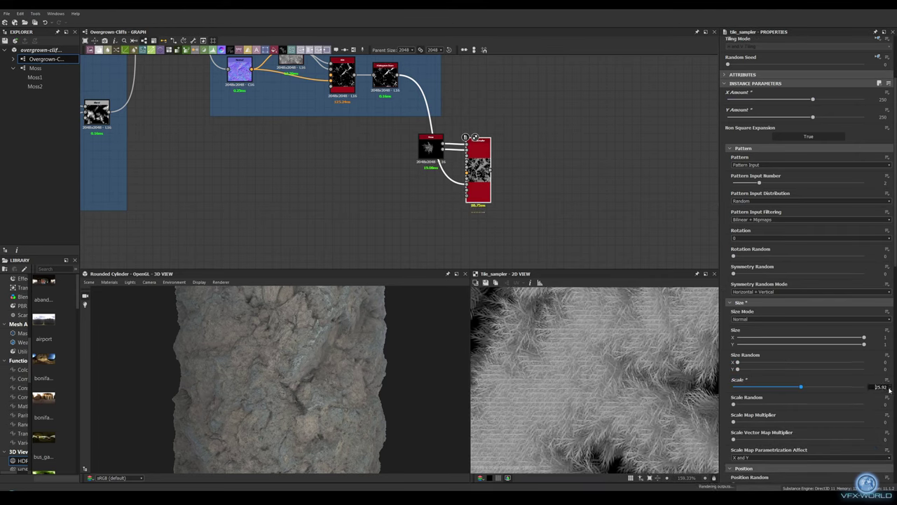
scroll(659, 388, down, 2)
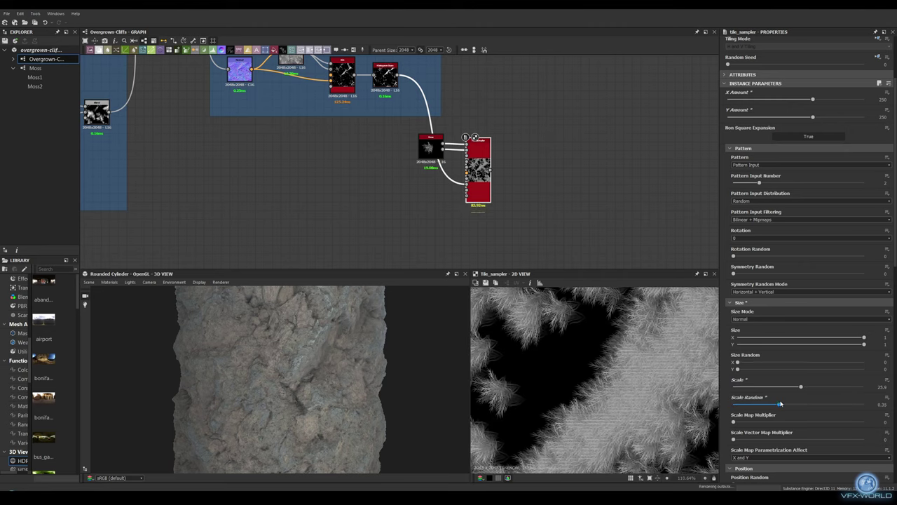
drag(781, 404, 796, 403)
- Set Tile Sampler Position Random to 0.83 and Rotation Random to 0.5
scroll(805, 404, down, 3)
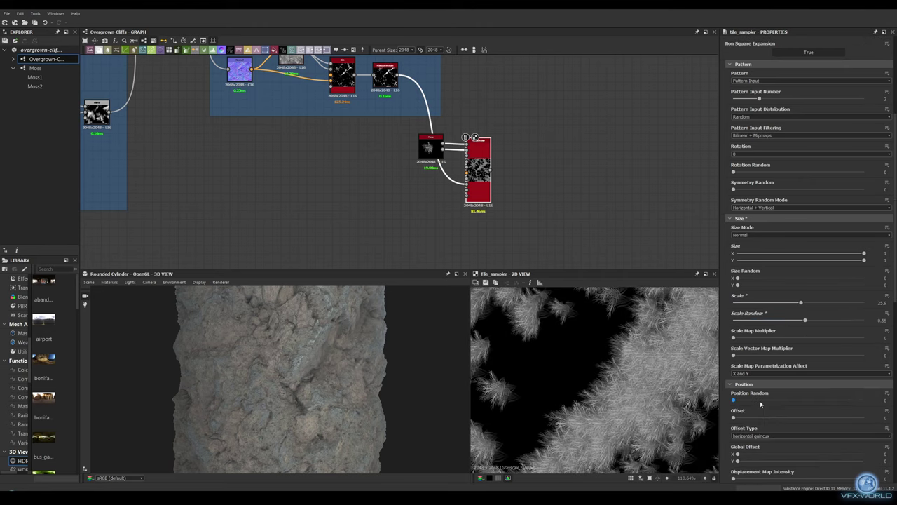
drag(734, 401, 745, 401)
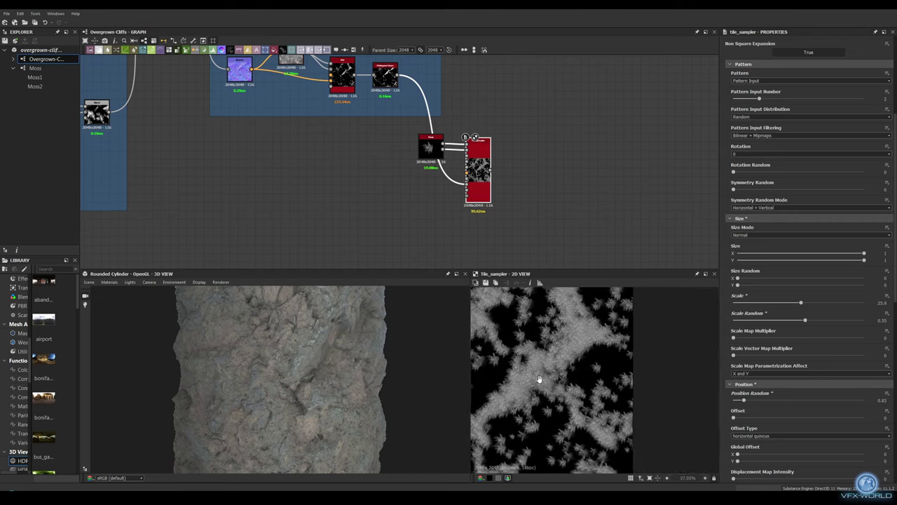
scroll(625, 377, down, 1)
scroll(774, 431, down, 3)
drag(733, 455, 798, 454)
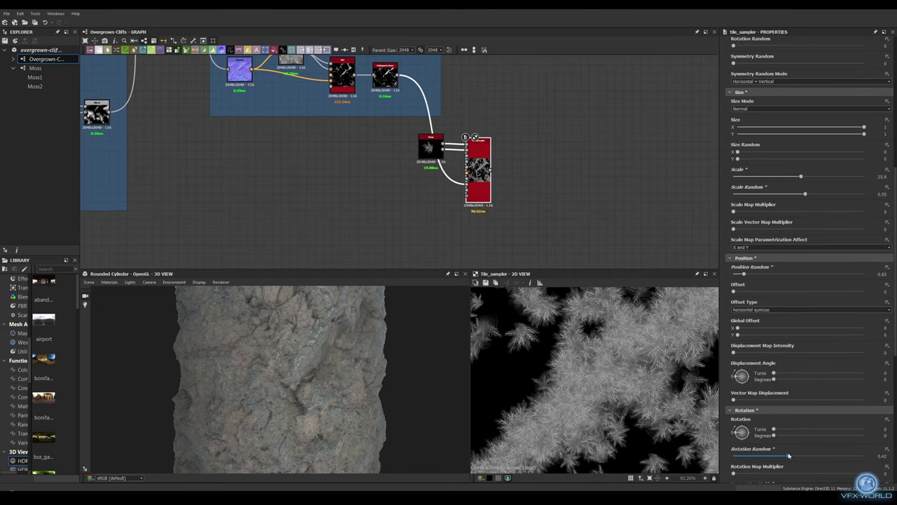
scroll(795, 432, down, 3)
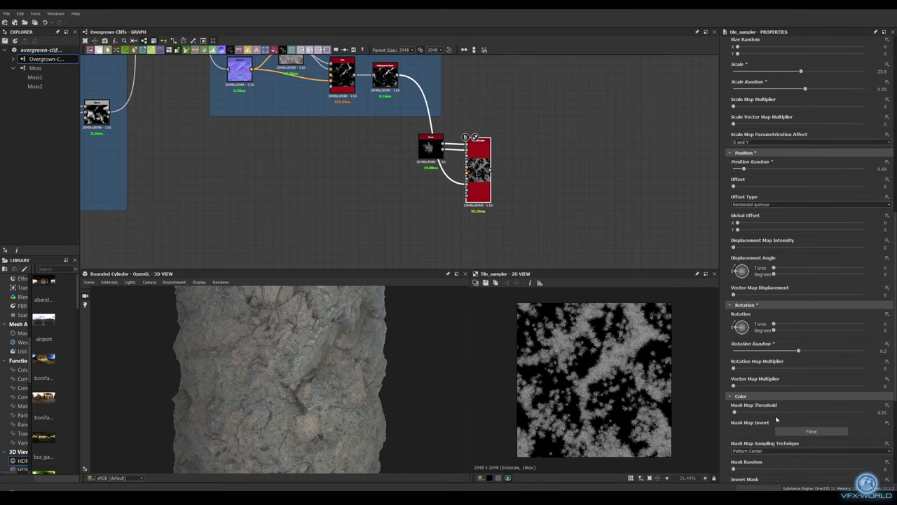
- Raise Mask Map Threshold to 1 and Color Random to about 0.89
drag(735, 412, 815, 412)
scroll(763, 432, down, 4)
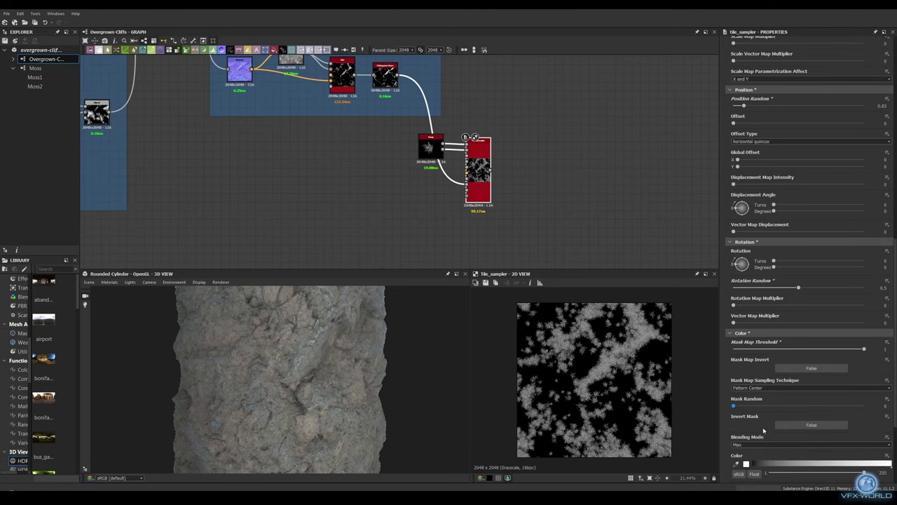
drag(733, 408, 849, 409)
scroll(597, 372, up, 3)
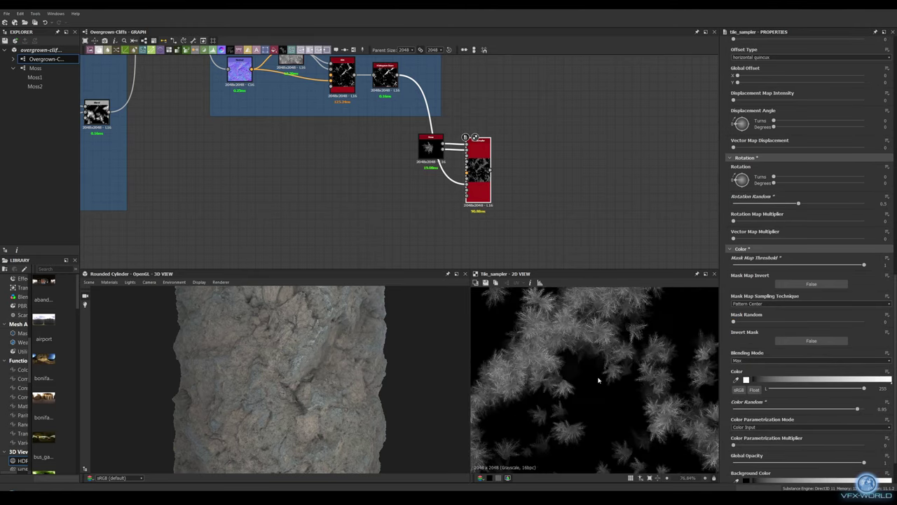
scroll(609, 393, up, 3)
scroll(593, 376, up, 2)
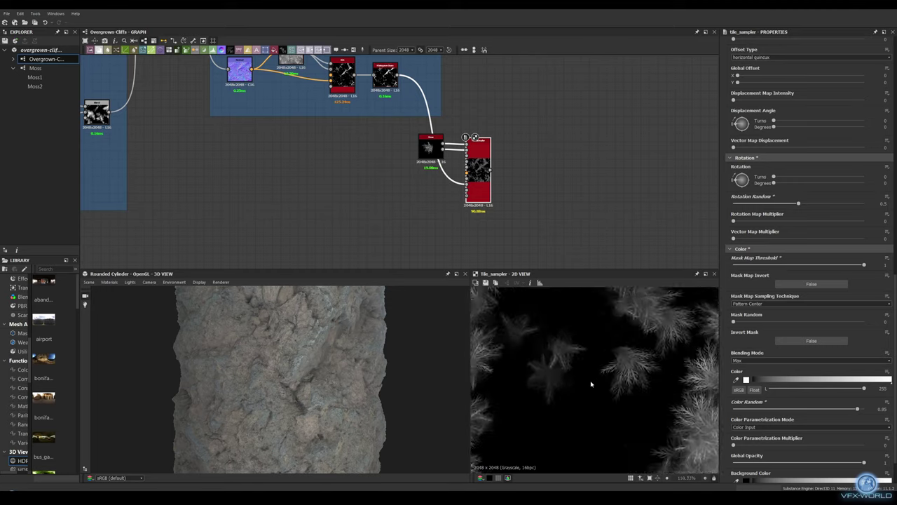
scroll(593, 377, down, 8)
scroll(458, 114, up, 2)
key(space)
- Add a Perlin Noise with Scale 24 and Disorder 0.83
text(perlin)
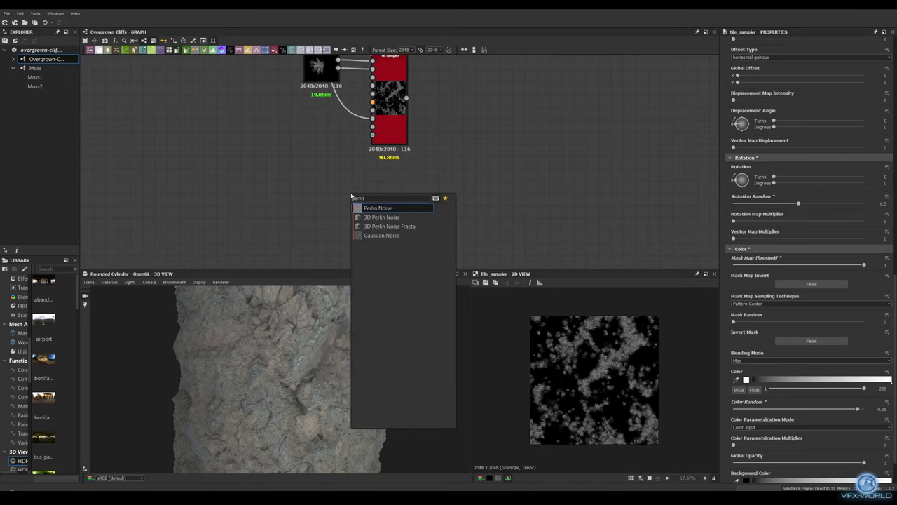
key(Return)
drag(798, 197, 778, 198)
drag(728, 215, 840, 214)
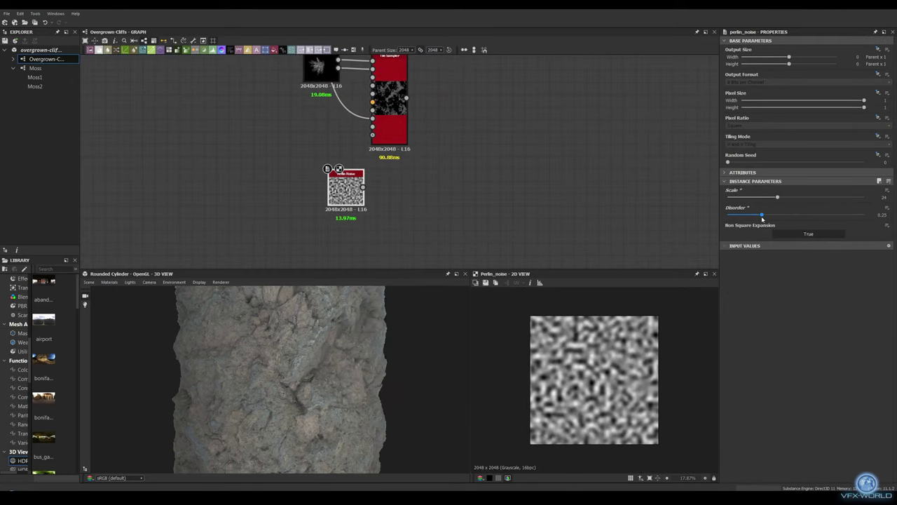
scroll(337, 241, up, 2)
drag(337, 240, 336, 223)
- Add a Slope Blur Grayscale after the noise with Samples 32 and Intensity about 2.3
key(space)
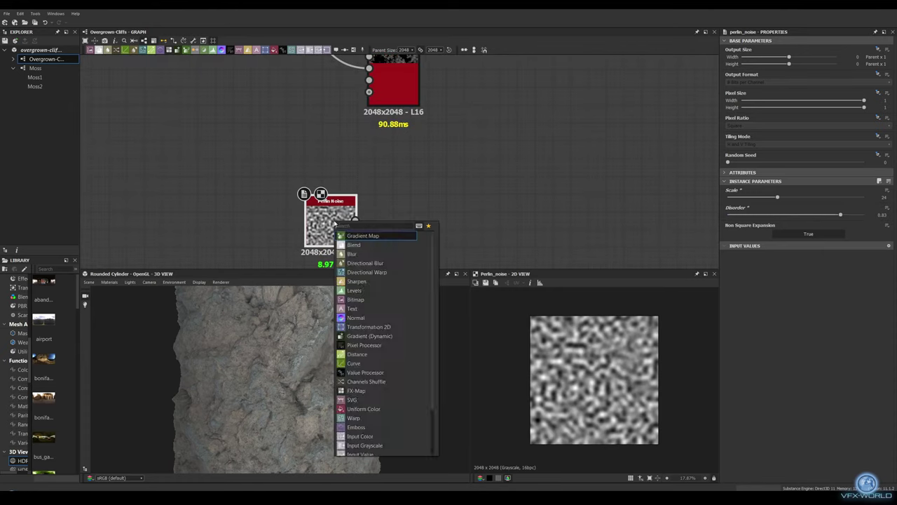
text(slope)
key(Return)
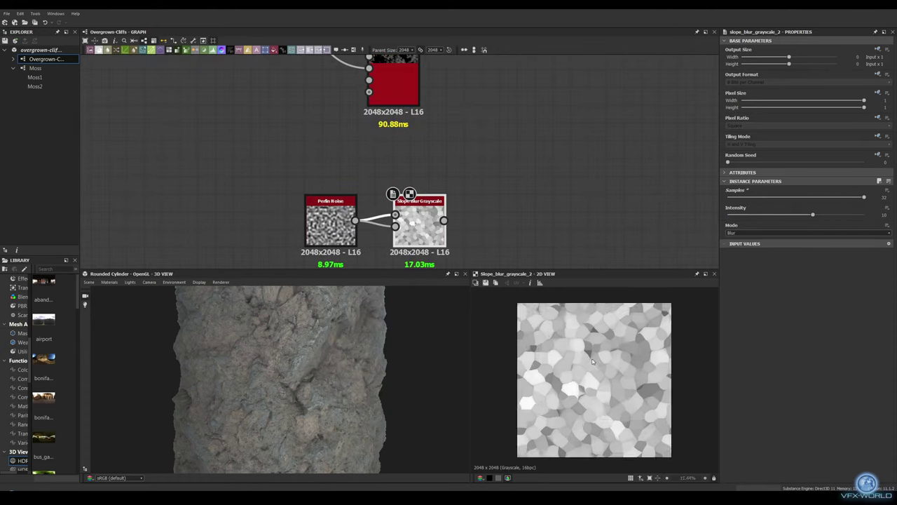
drag(762, 197, 864, 197)
drag(813, 215, 751, 216)
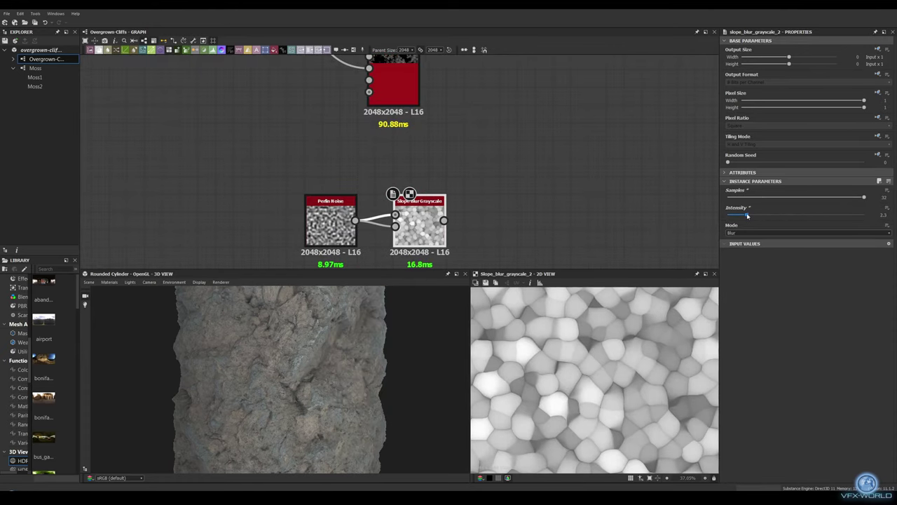
- Chain a Safe Transform Grayscale and a Blur HQ Grayscale after the slope blur
key(space)
text(safe)
key(Return)
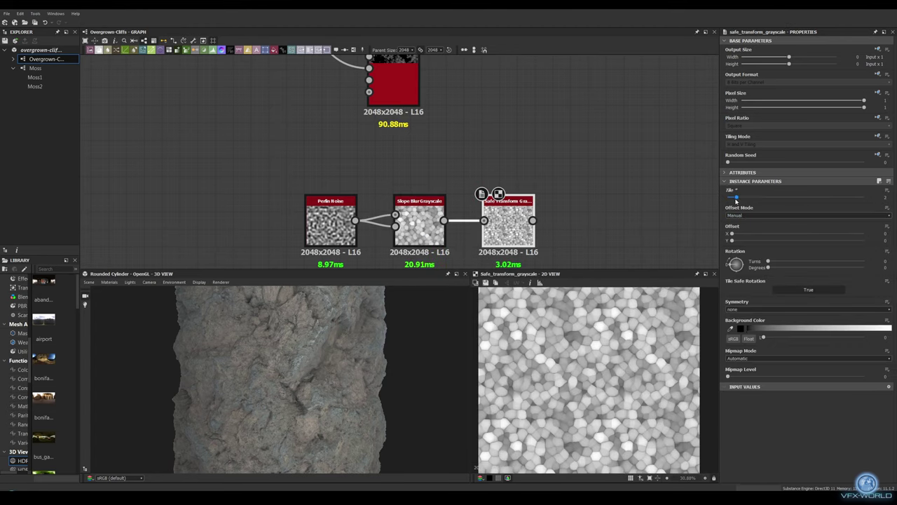
key(space)
key(Return)
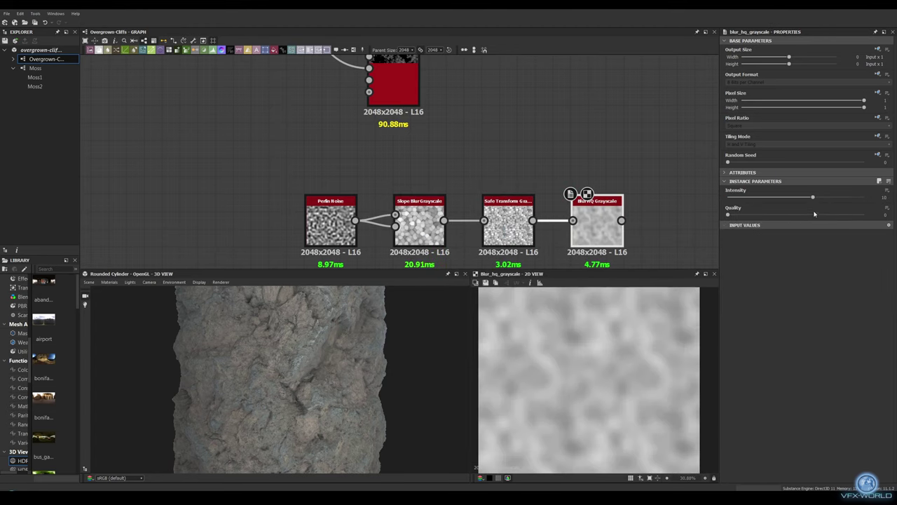
scroll(481, 153, down, 3)
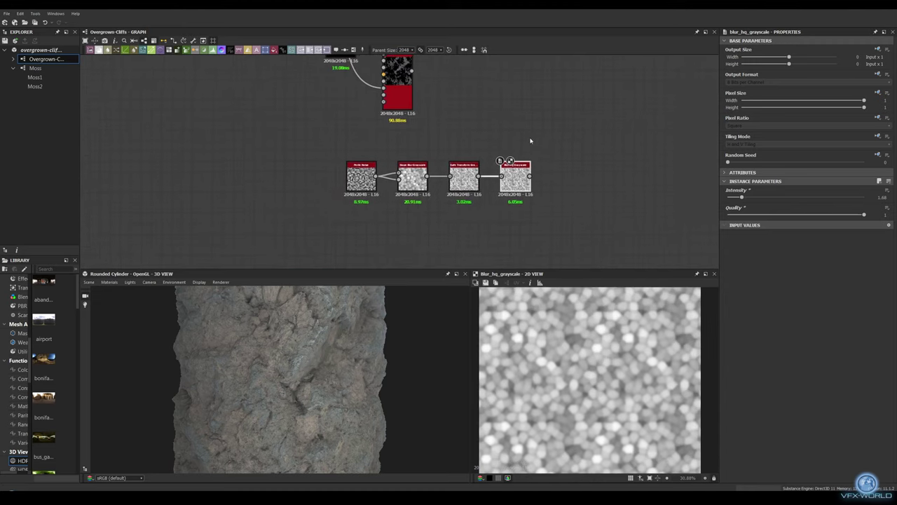
middle_drag(481, 154, 461, 154)
- Blend the blurred noise with the Tile Sampler moss at opacity 0.52
key(space)
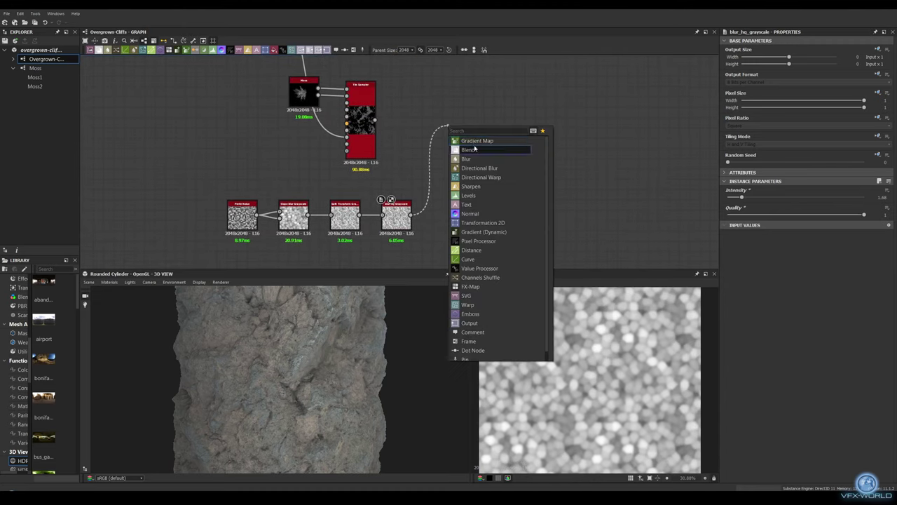
key(Return)
drag(368, 143, 446, 140)
drag(838, 189, 801, 190)
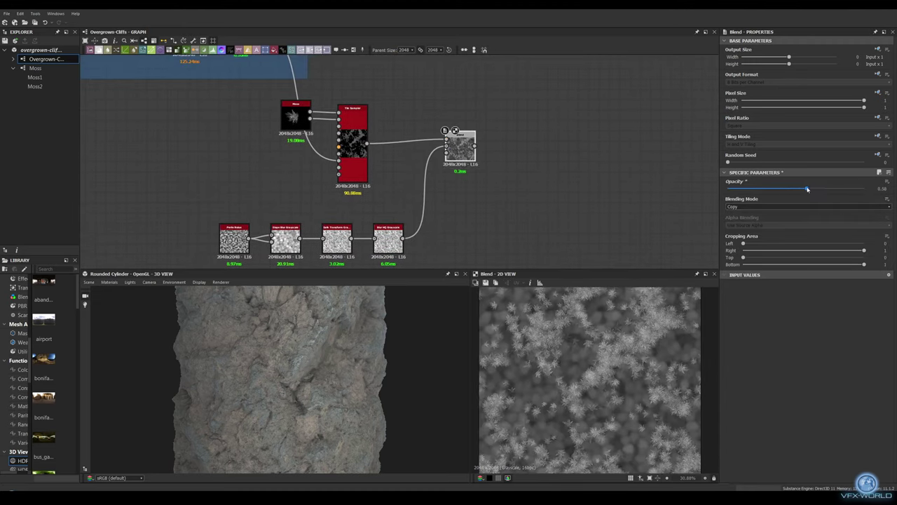
- Add a Histogram Scan off the Tile Sampler output and preview the Blend
drag(376, 145, 397, 104)
text(histogram)
key(Return)
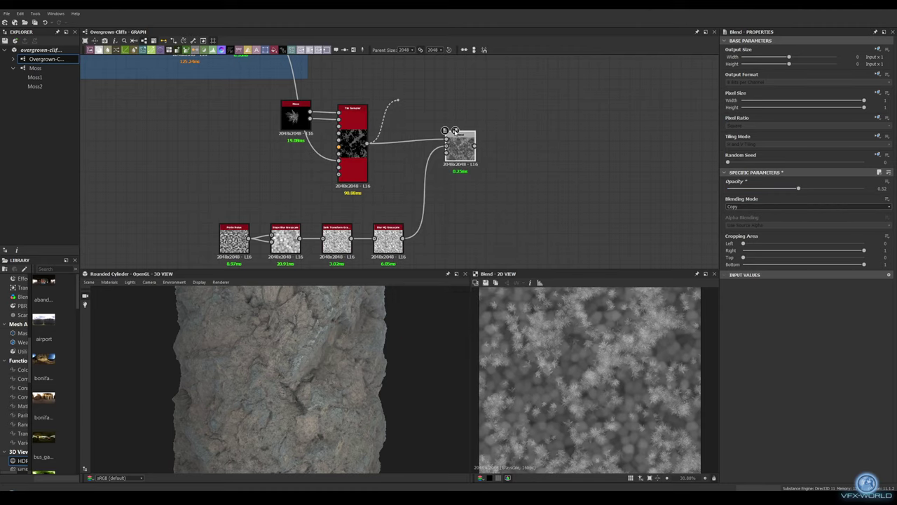
key(f)
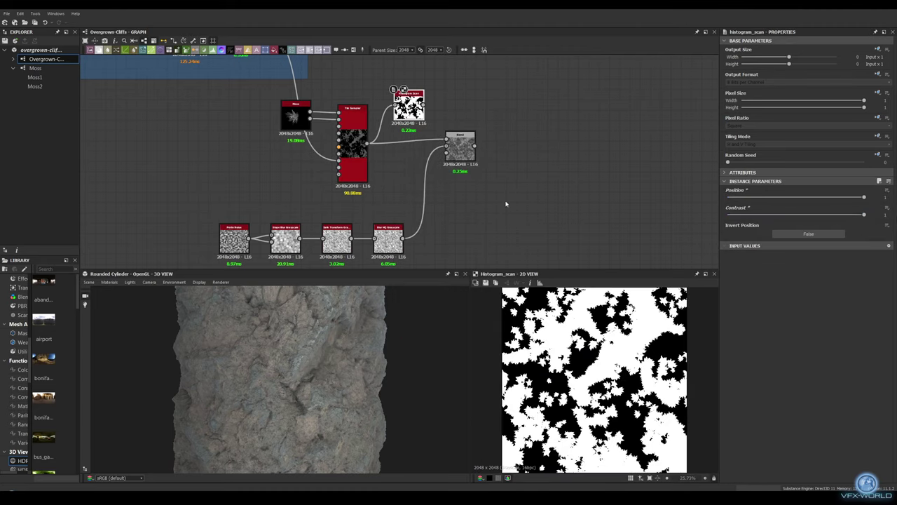
double_click(459, 153)
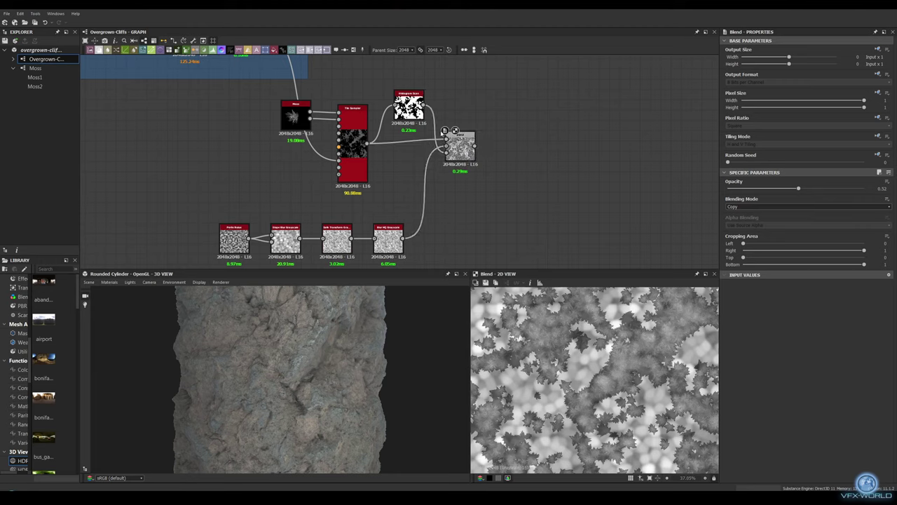
- Preview the Moss mask Histogram Scan, the Blend result and the Dirt output
scroll(617, 371, down, 1)
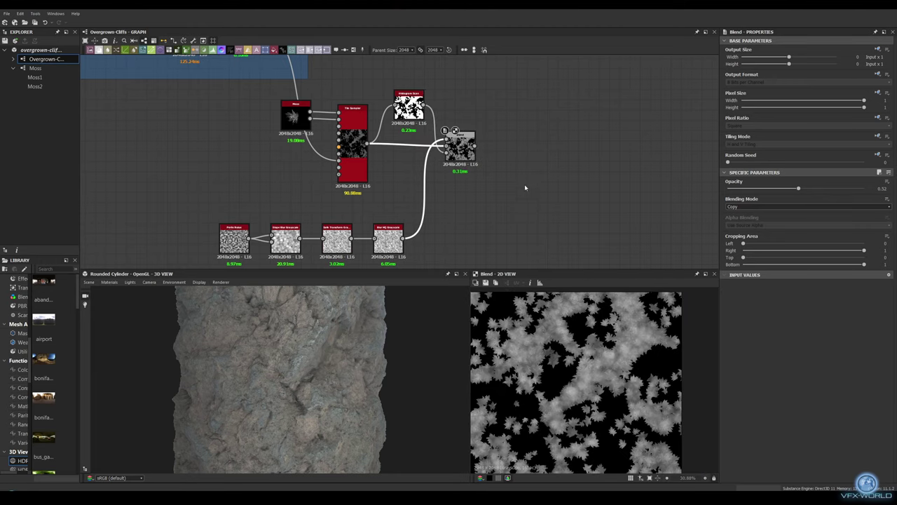
middle_drag(451, 149, 668, 243)
double_click(424, 108)
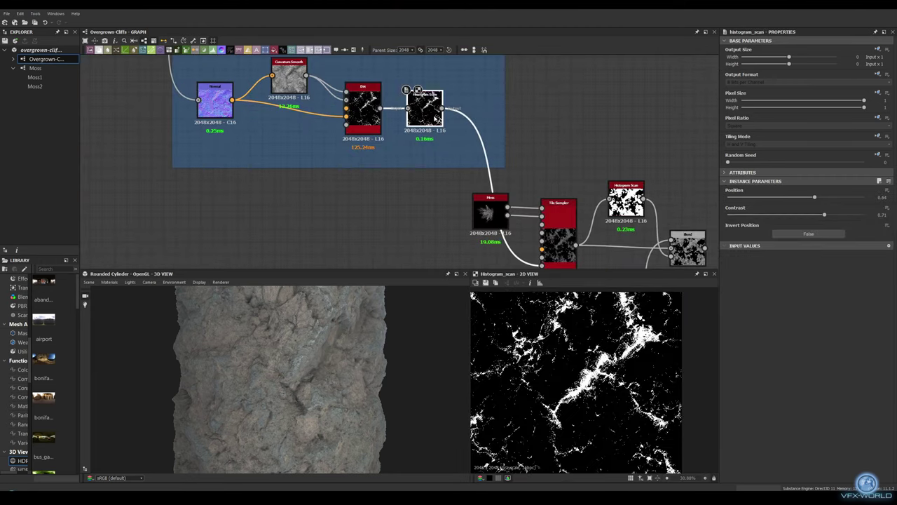
middle_drag(616, 151, 550, 95)
double_click(621, 190)
middle_drag(621, 190, 753, 276)
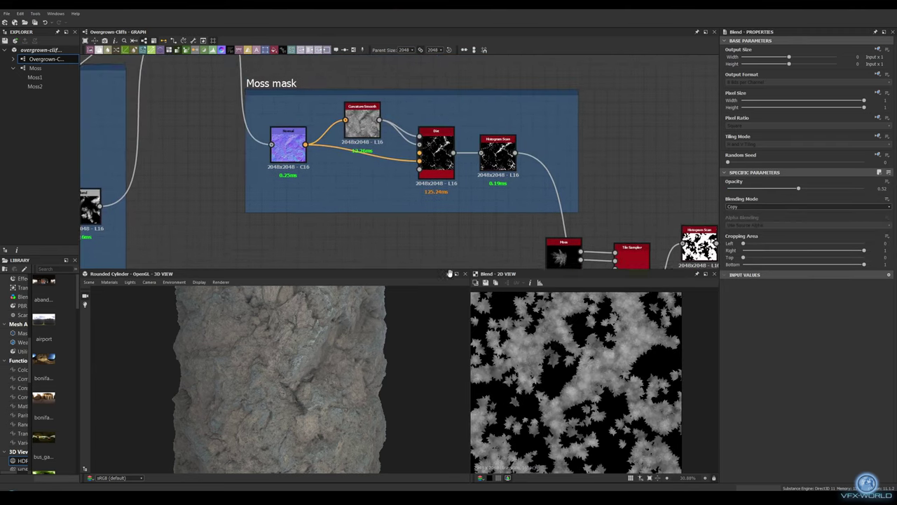
double_click(455, 149)
- Rewire the input feeding the Moss mask's first node and check the lichen frame
scroll(423, 219, down, 3)
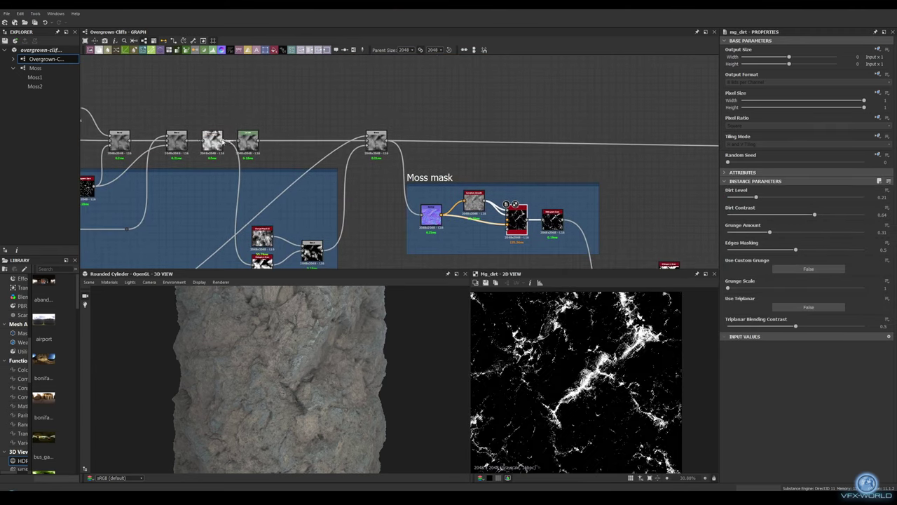
middle_drag(423, 219, 218, 95)
double_click(421, 170)
middle_drag(421, 171, 431, 216)
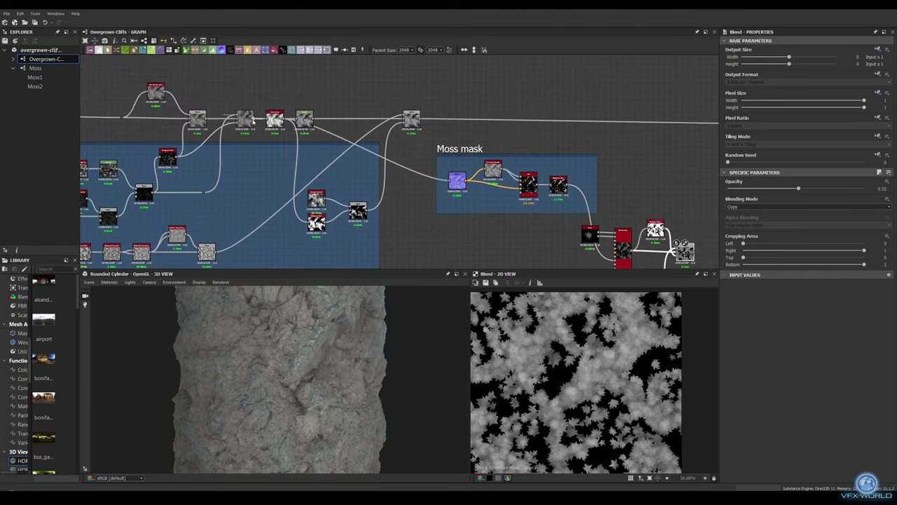
drag(253, 121, 436, 183)
middle_drag(83, 120, 195, 124)
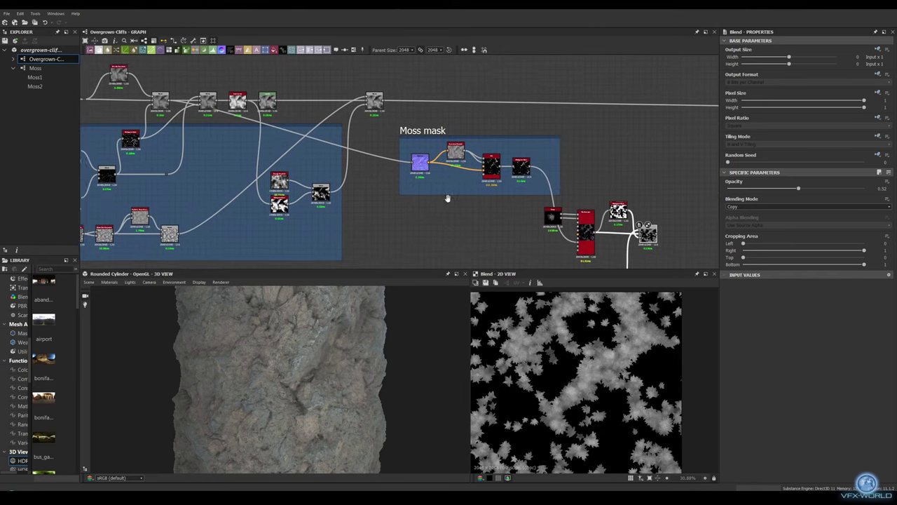
middle_drag(358, 126, 91, 28)
scroll(624, 142, up, 3)
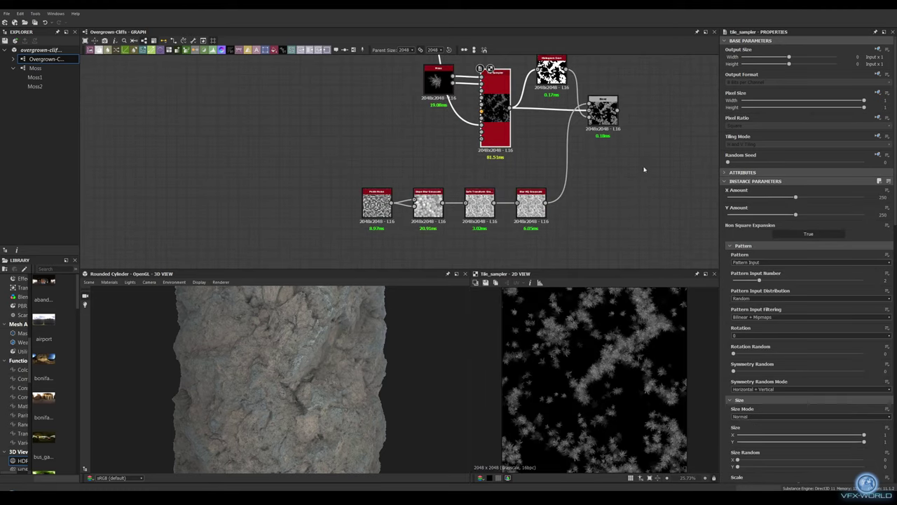
- Move the Height Blend node to the right of the moss chain
scroll(561, 161, up, 2)
scroll(538, 182, up, 2)
scroll(592, 135, down, 3)
scroll(421, 140, down, 2)
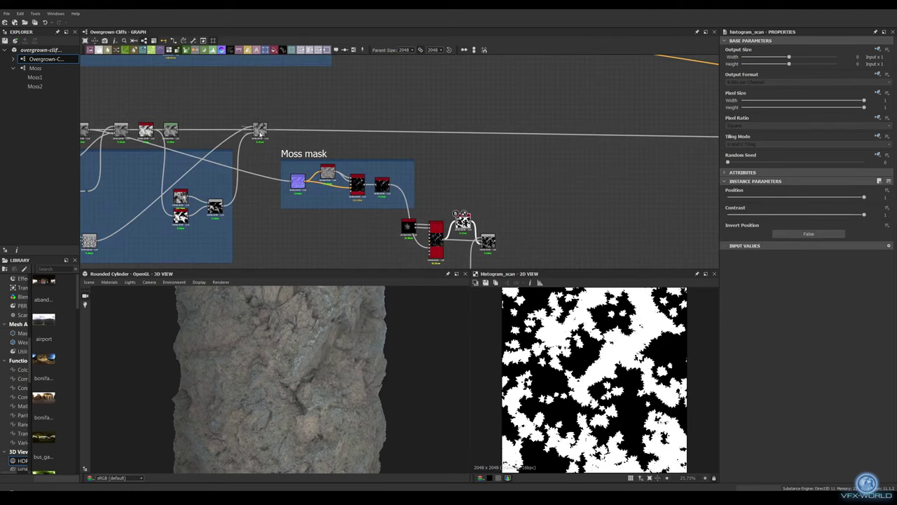
right_click(263, 136)
click(285, 129)
drag(285, 130, 551, 160)
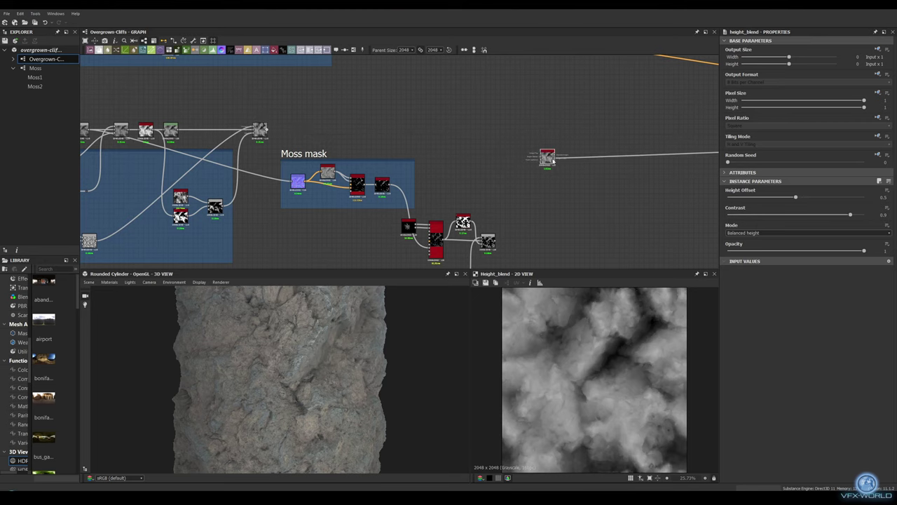
- Lower the Height Blend's Height Offset to 0.21 while previewing the moss mask
click(487, 242)
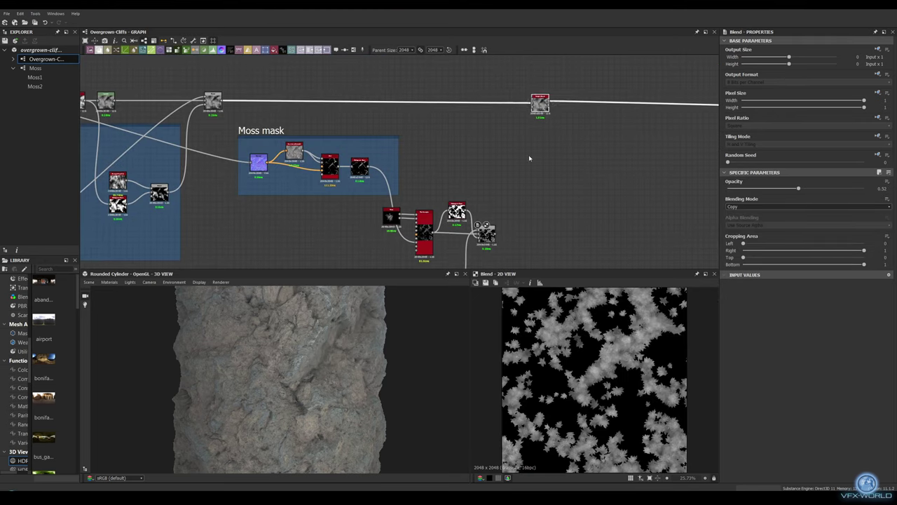
scroll(327, 340, up, 5)
scroll(330, 344, up, 2)
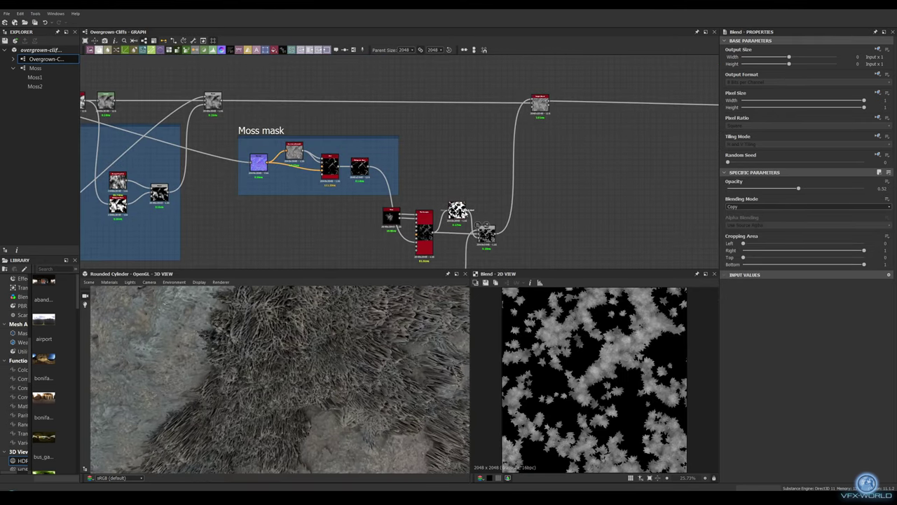
click(540, 107)
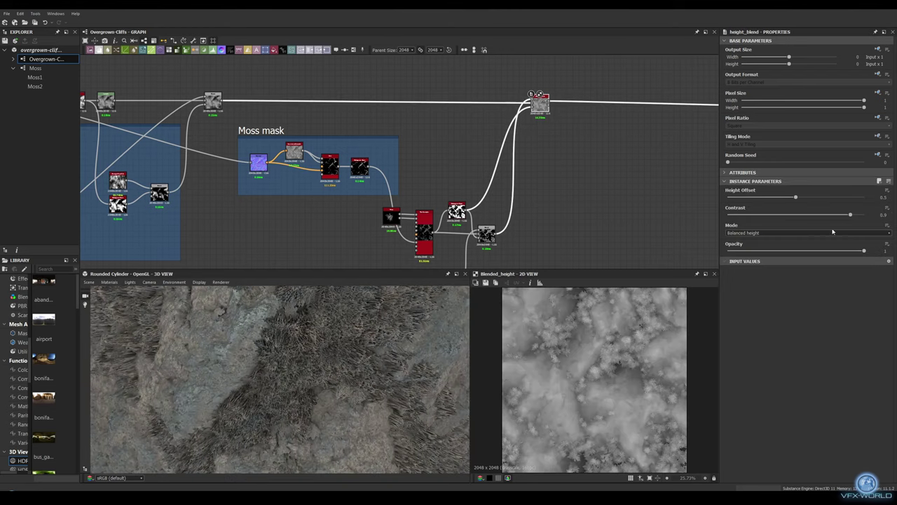
drag(795, 197, 756, 197)
drag(420, 351, 358, 379)
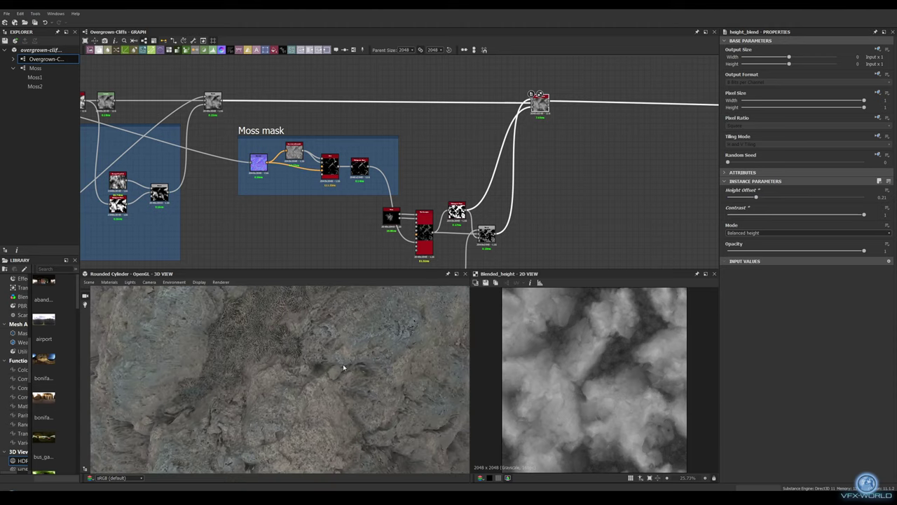
scroll(406, 161, up, 3)
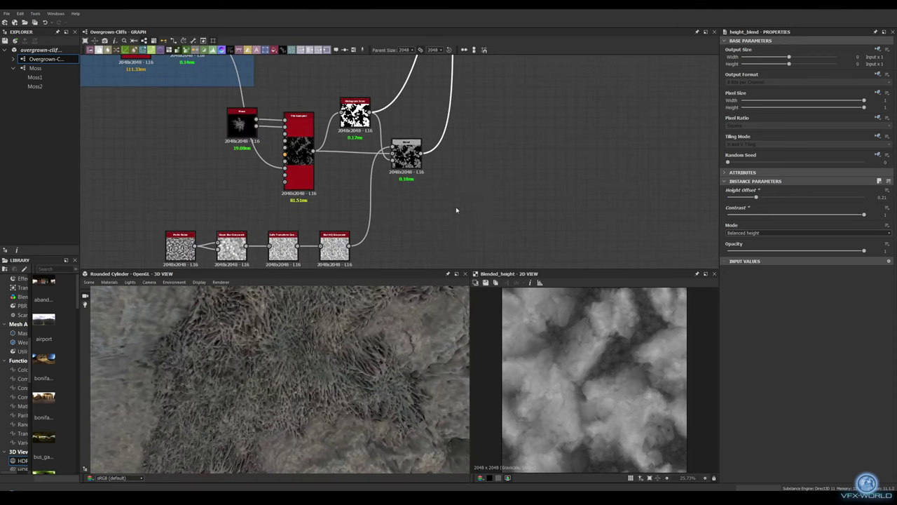
- Add a Blur HQ Grayscale after the moss Blend with intensity about 0.1
click(405, 150)
key(space)
text(bl)
click(443, 179)
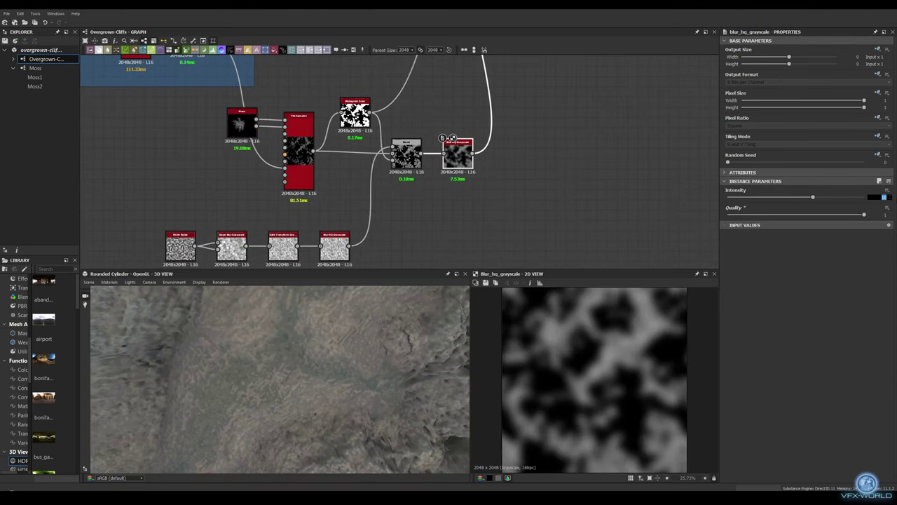
text(0.1)
key(Return)
middle_drag(566, 107, 502, 140)
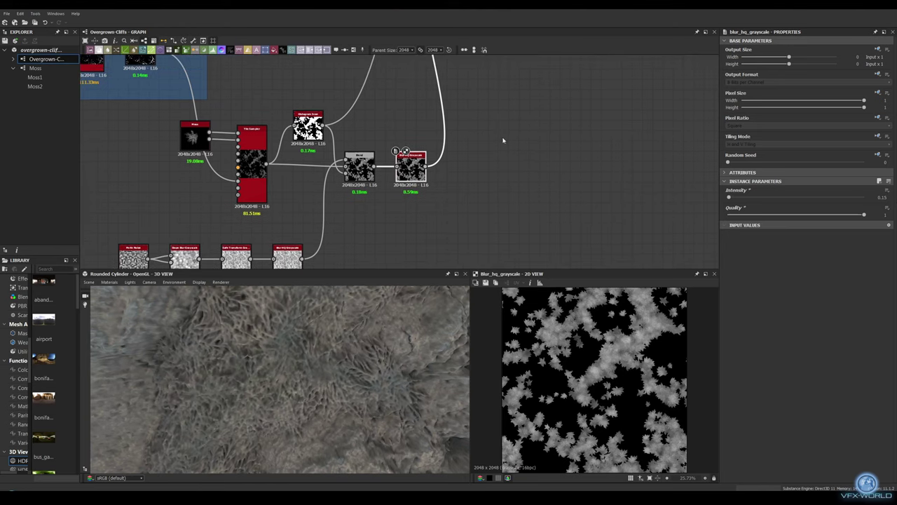
- Add an Auto Levels node after the blur and inspect the result
key(space)
text(auto)
key(Return)
scroll(325, 347, down, 3)
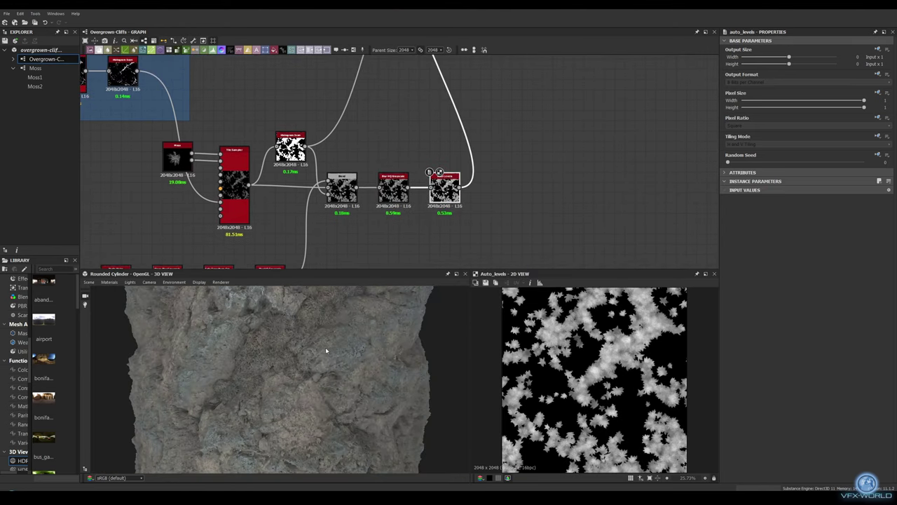
scroll(330, 360, up, 3)
scroll(356, 326, down, 2)
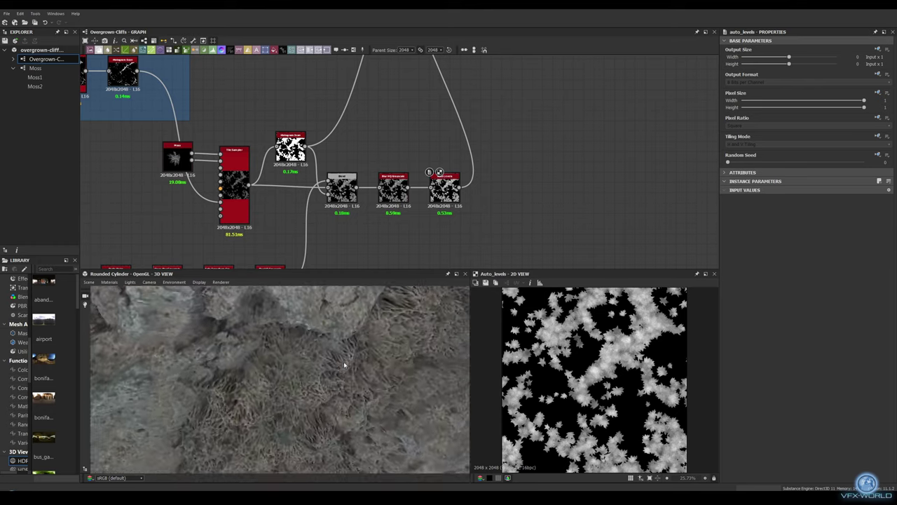
scroll(344, 360, down, 2)
scroll(362, 144, up, 1)
scroll(313, 377, up, 2)
scroll(499, 161, down, 3)
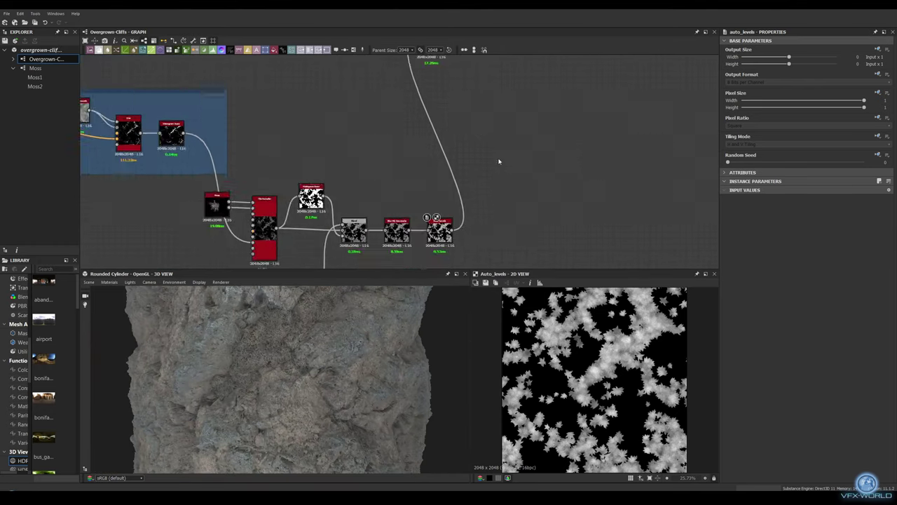
scroll(498, 160, up, 1)
scroll(501, 124, down, 1)
- Wrap the moss mask nodes in a frame titled 'moss'
drag(358, 133, 360, 140)
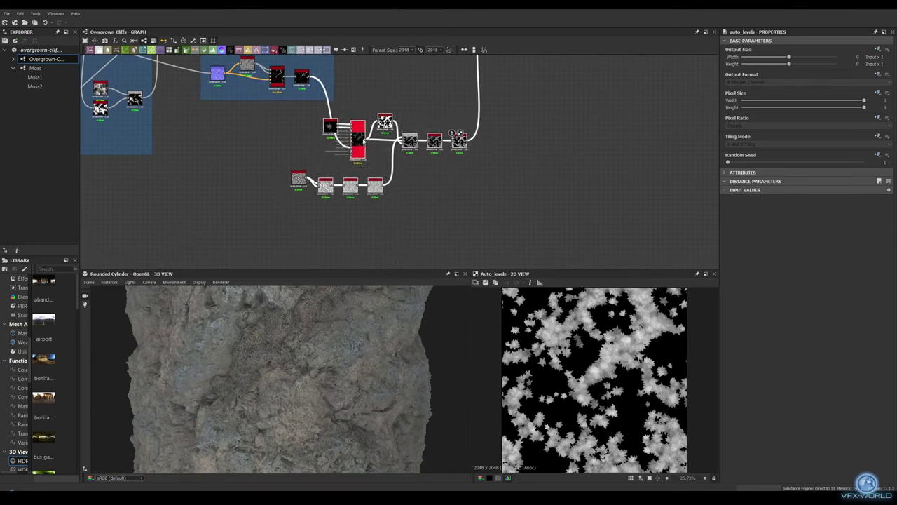
key(ctrl+f)
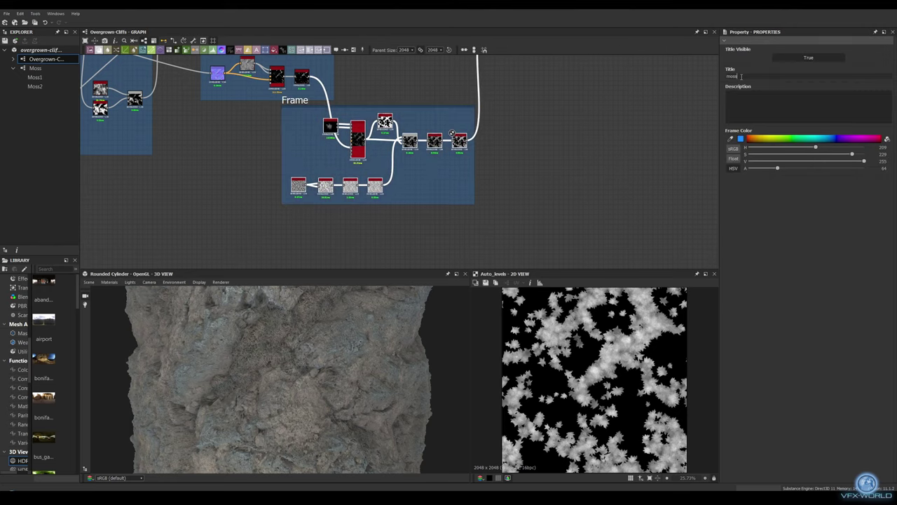
middle_drag(575, 82, 473, 105)
scroll(395, 154, up, 3)
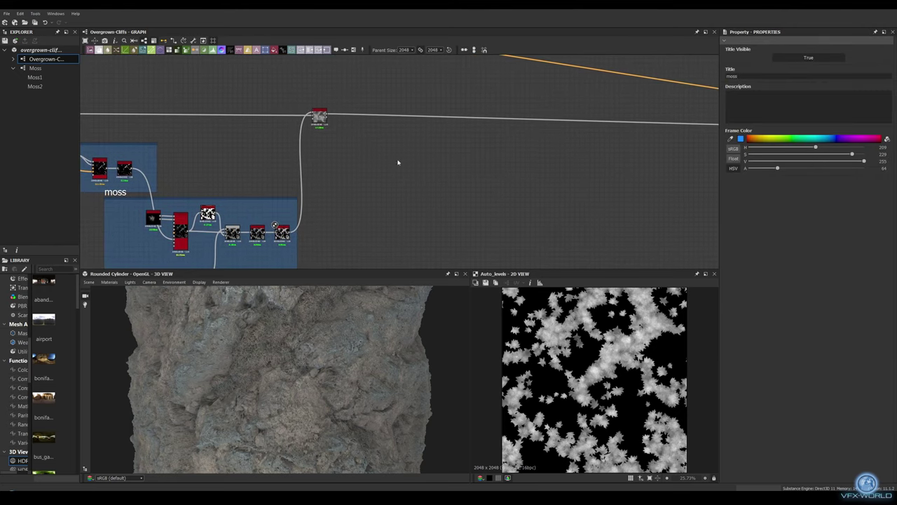
middle_drag(395, 160, 295, 160)
- Add a BnW Spots 2 noise followed by a Highpass with radius 7.88
key(space)
text(bnw)
key(Down)
key(Return)
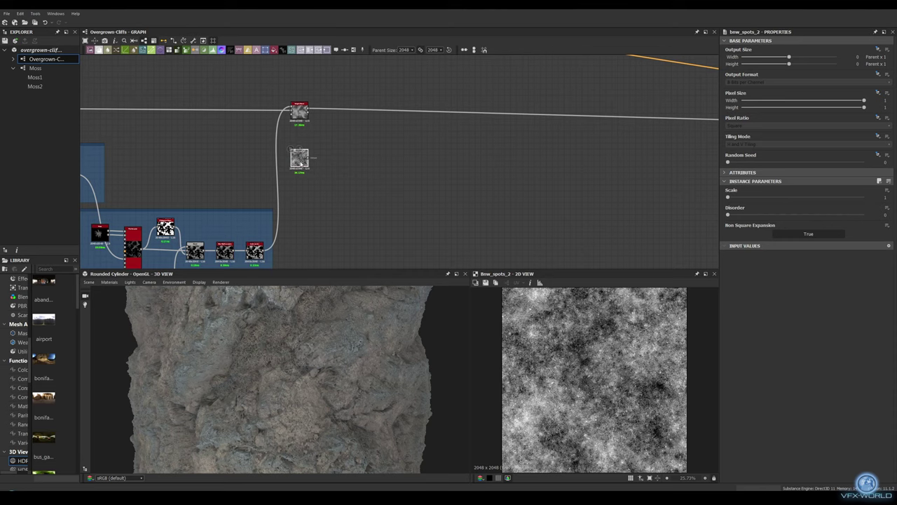
key(space)
click(398, 193)
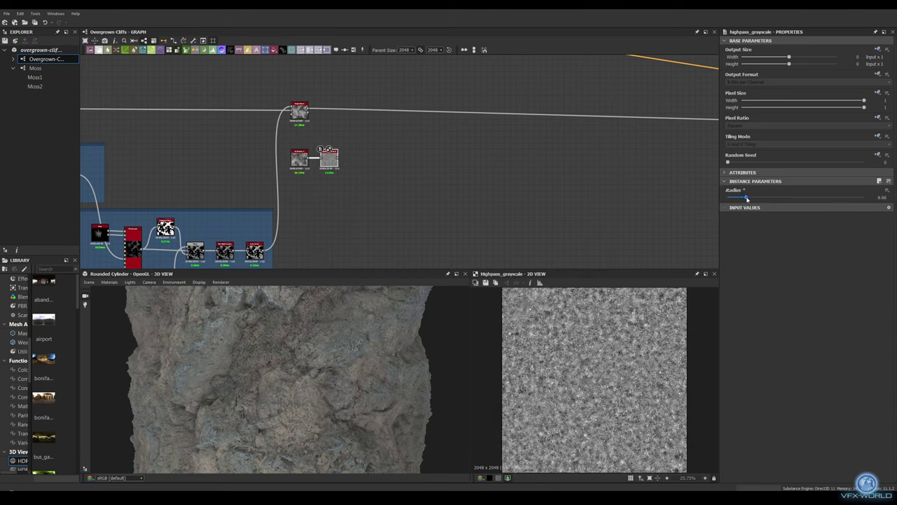
drag(746, 199, 745, 198)
middle_drag(256, 147, 309, 147)
- Add a Slope Blur after the Highpass with intensity 0 and mode Max
key(space)
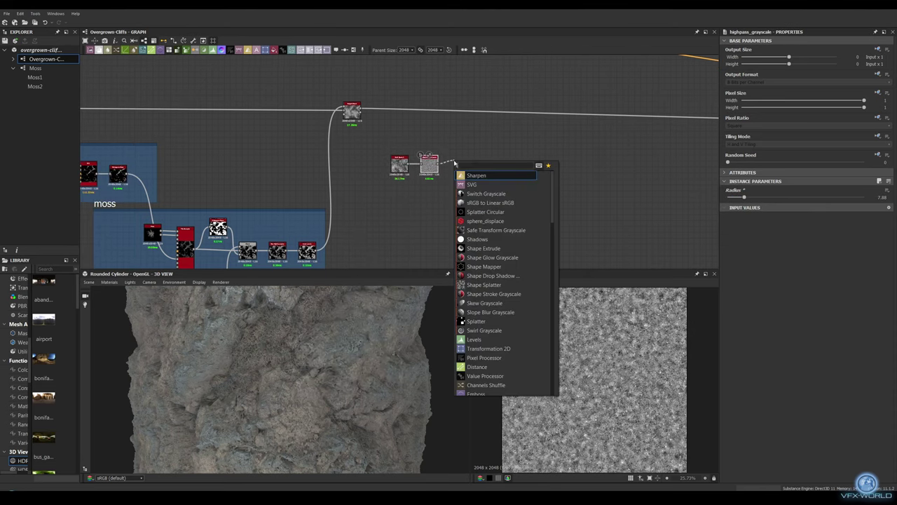
text(slope)
key(Return)
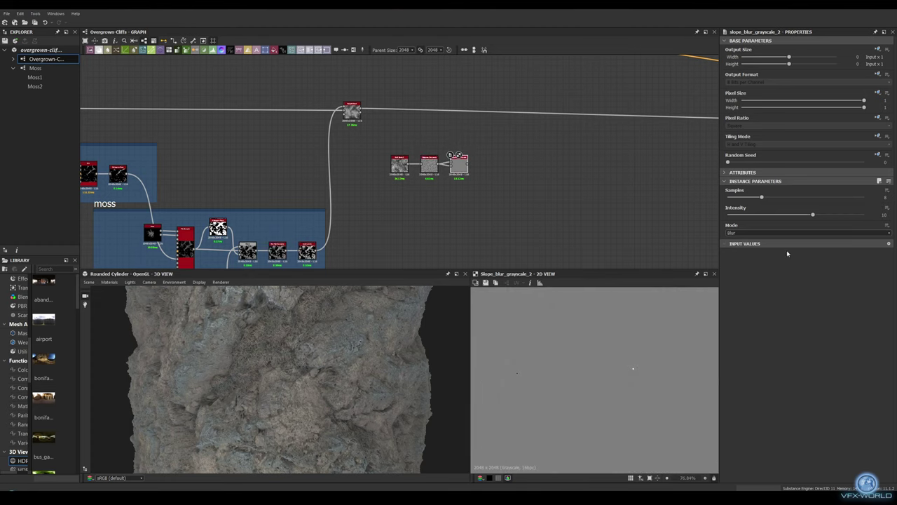
drag(748, 218, 730, 216)
click(806, 233)
click(741, 247)
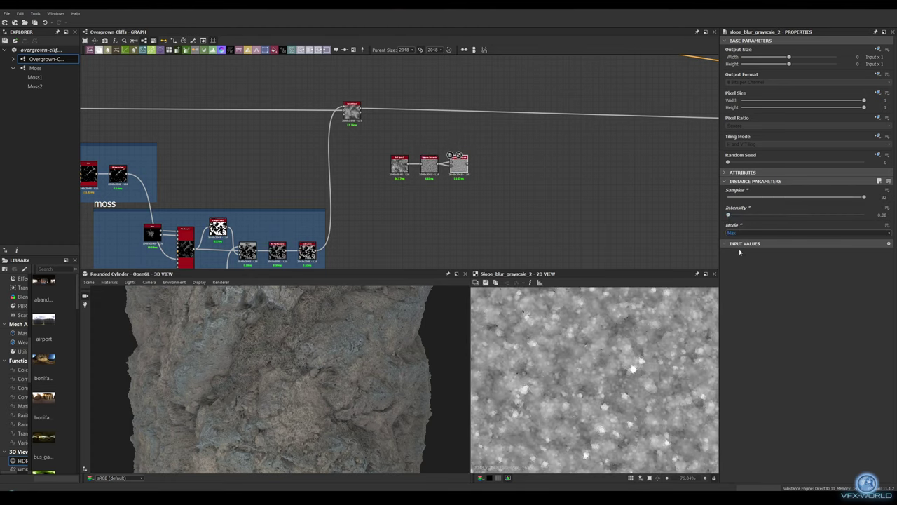
scroll(612, 335, up, 2)
- Add a Blend and a Levels with darkened midtones feeding into it
key(space)
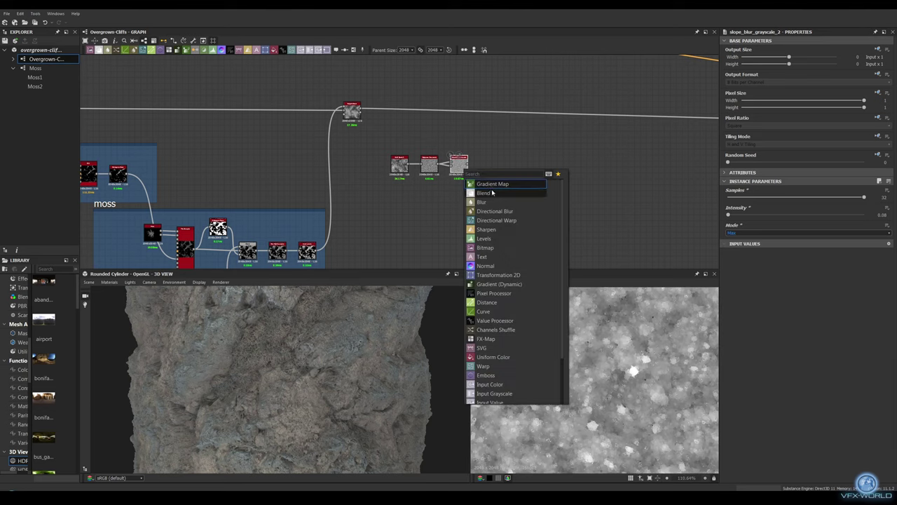
click(480, 178)
key(space)
click(463, 208)
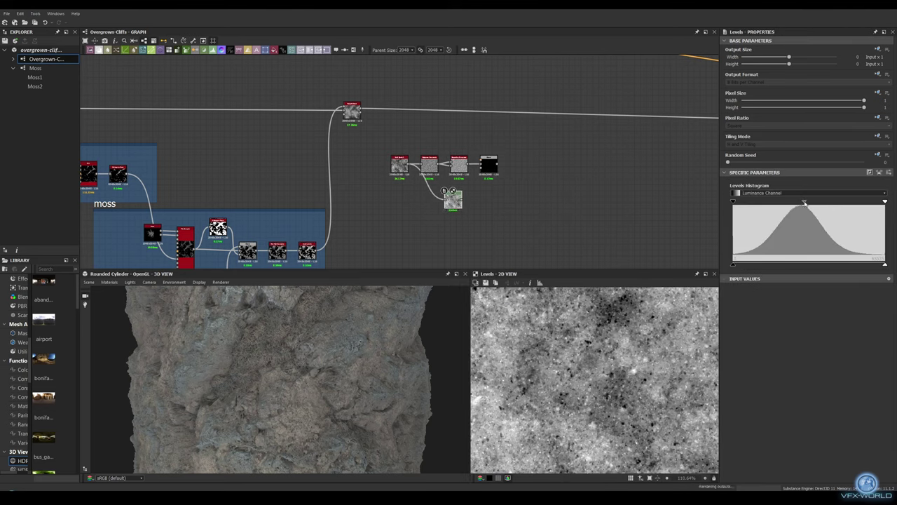
drag(809, 203, 820, 203)
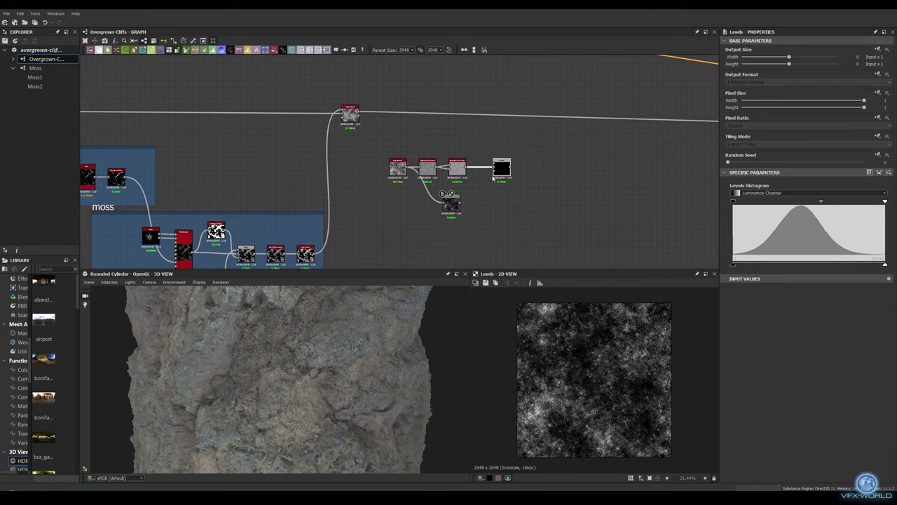
scroll(467, 203, up, 2)
drag(457, 203, 504, 153)
double_click(513, 150)
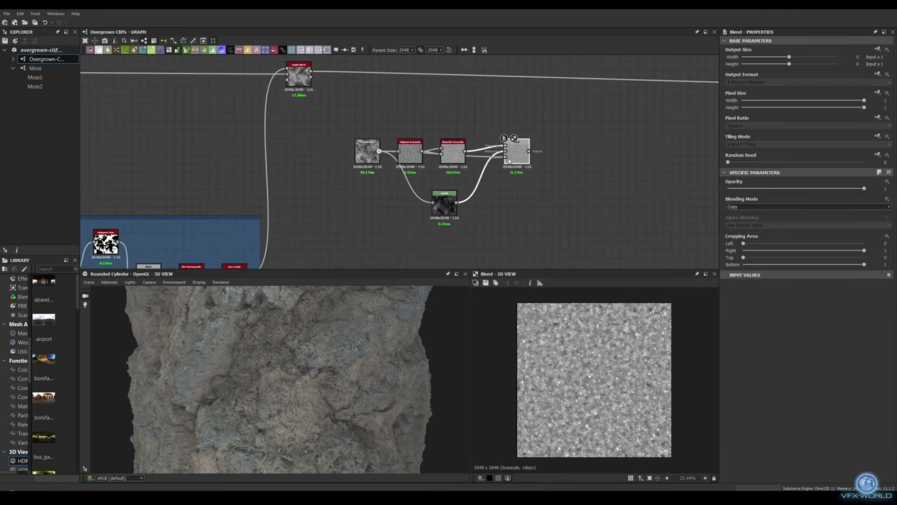
- Wire the spots noise into the Blend and add a Non Uniform Blur after it
middle_drag(535, 184, 489, 185)
drag(330, 155, 305, 124)
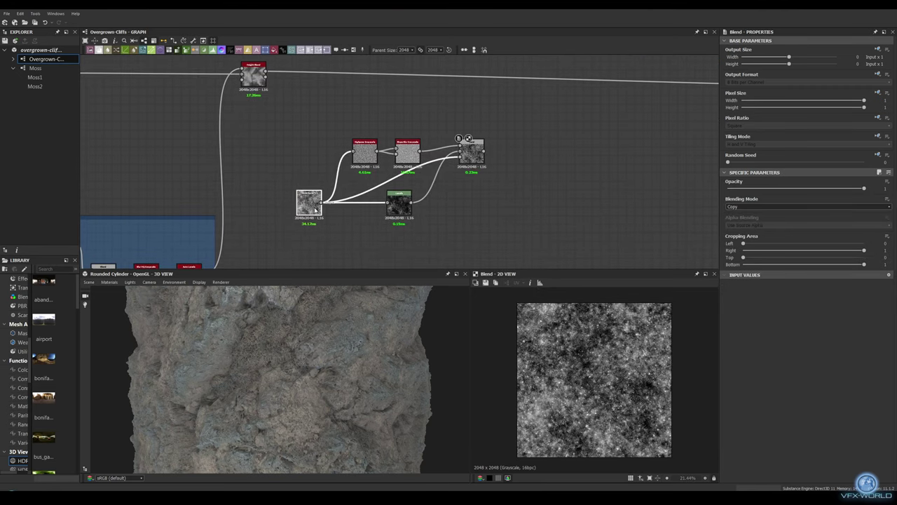
drag(484, 150, 477, 160)
text(non uniform)
click(527, 175)
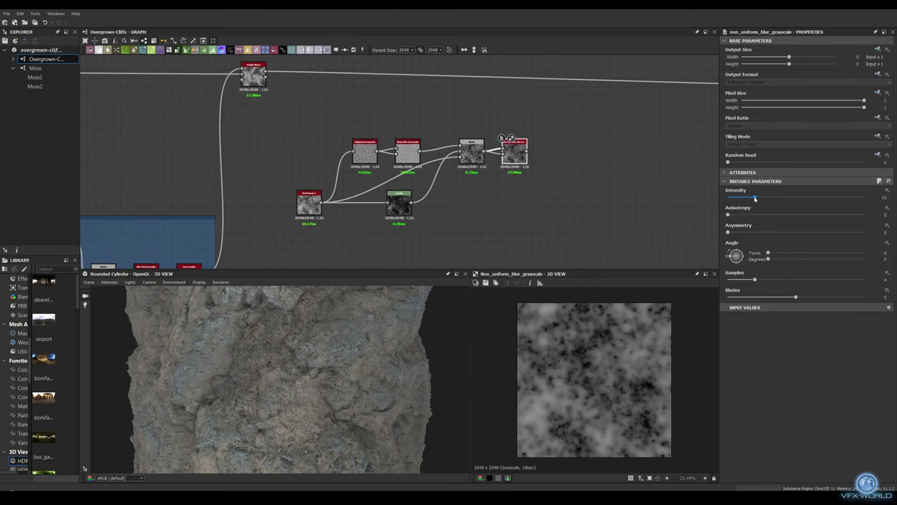
- Add a BnW Spots 1 noise and combine it with the blurred mask in a new Blend
middle_drag(577, 156, 481, 162)
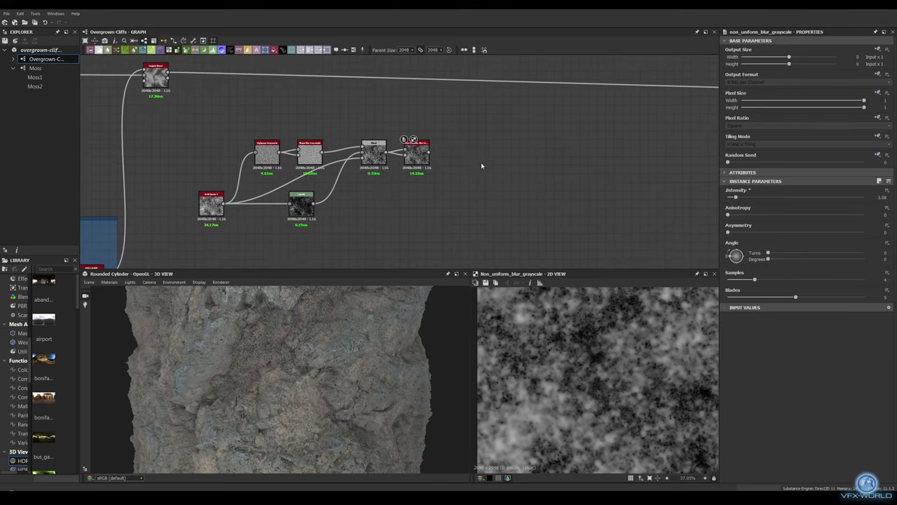
key(space)
text(bnw)
click(376, 140)
drag(433, 178, 459, 151)
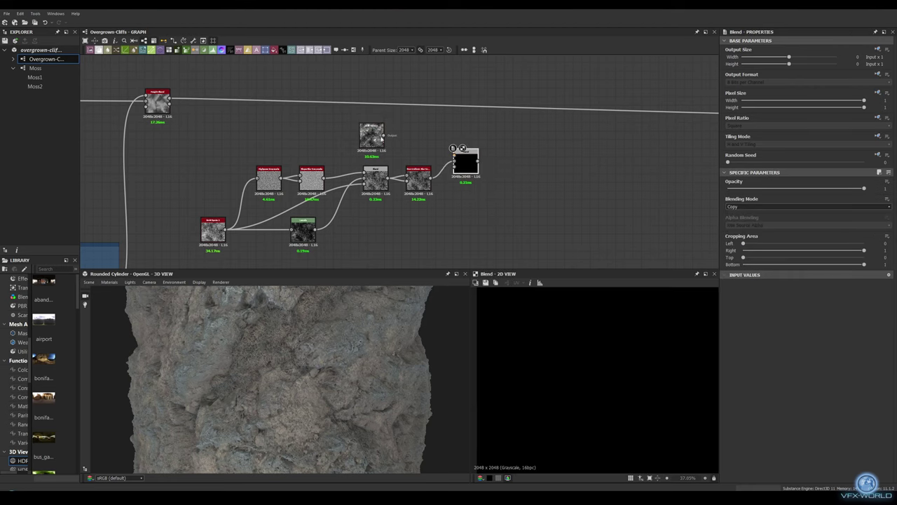
drag(384, 136, 453, 137)
- Set the new Blend to Subtract with opacity lowered to 0.15
scroll(607, 340, down, 2)
scroll(607, 341, up, 3)
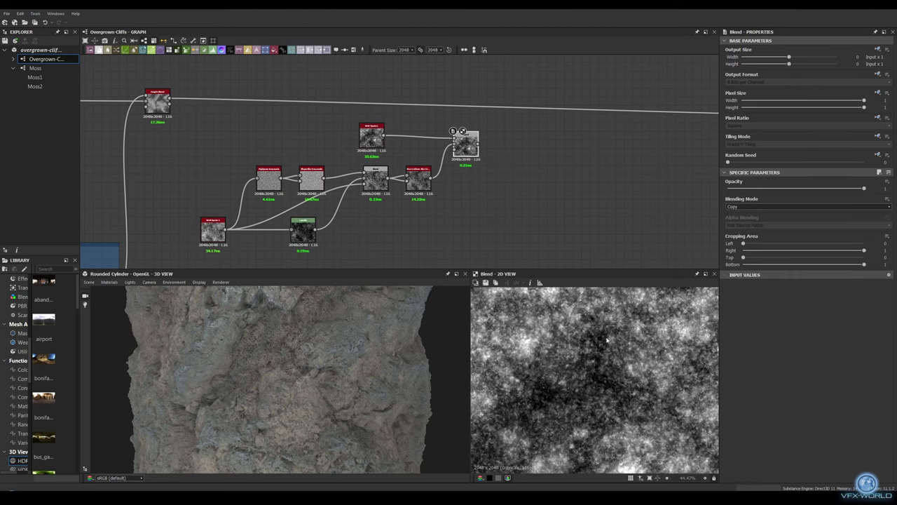
click(777, 207)
click(760, 226)
click(756, 189)
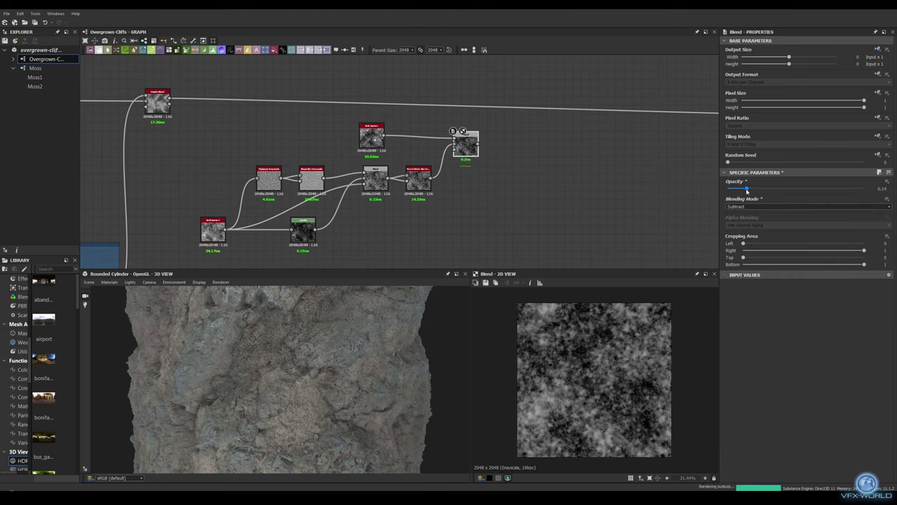
middle_drag(589, 155, 579, 154)
scroll(371, 136, up, 2)
key(space)
- Add Make It Tile Patch Grayscale: mask size 0.79, wider pattern, disorder 0.68, rotation 14.77, rotation variation 264
text(make)
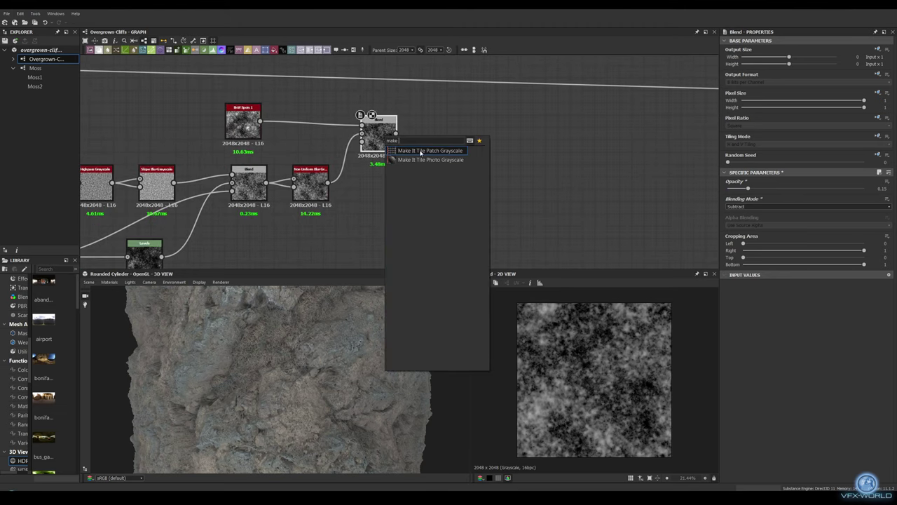
click(421, 152)
drag(844, 199, 835, 197)
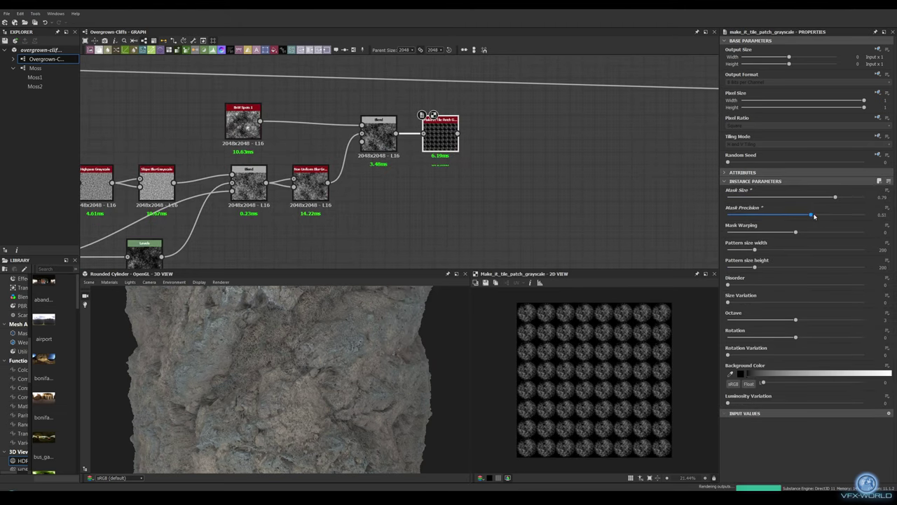
mouse_move(755, 250)
mouse_down()
mouse_move(772, 250)
mouse_move(757, 268)
mouse_up()
drag(738, 286, 819, 286)
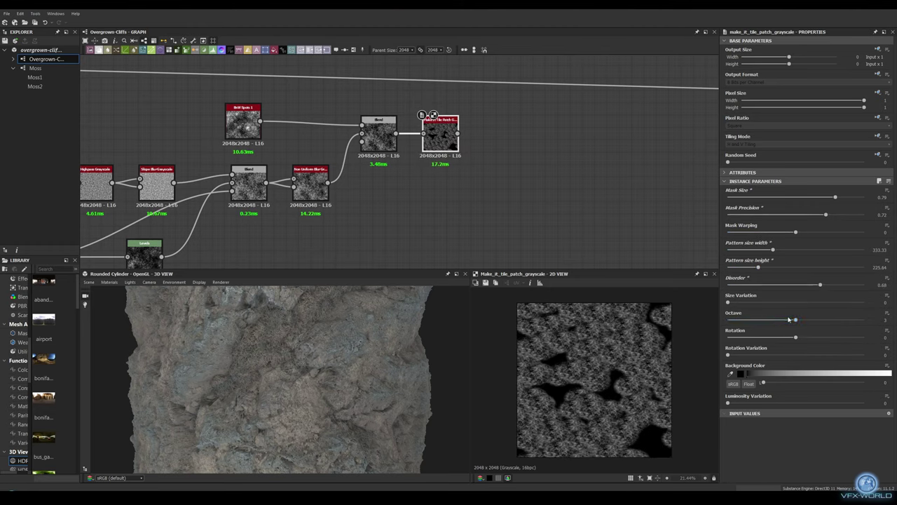
drag(805, 339, 798, 338)
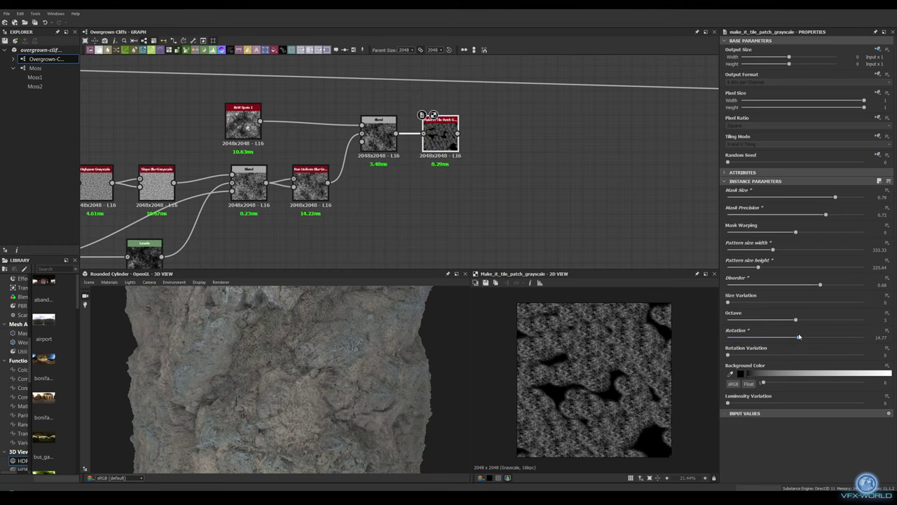
drag(727, 355, 827, 354)
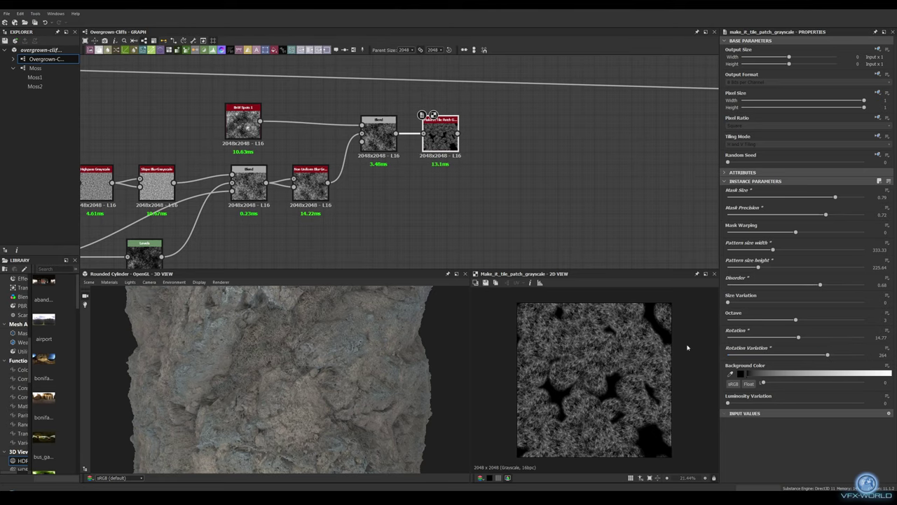
scroll(686, 347, up, 3)
- Add a Subtract Blend after the tile patch node
key(space)
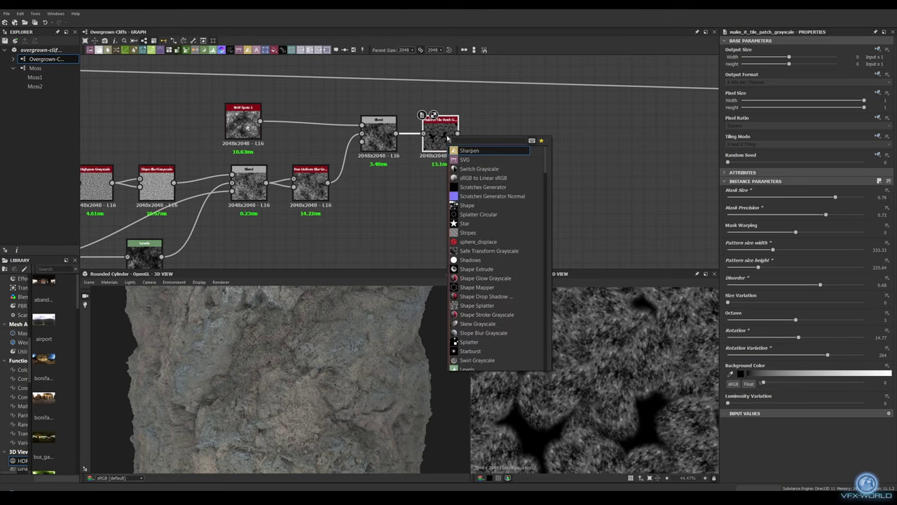
text(blend)
key(Return)
scroll(263, 134, down, 3)
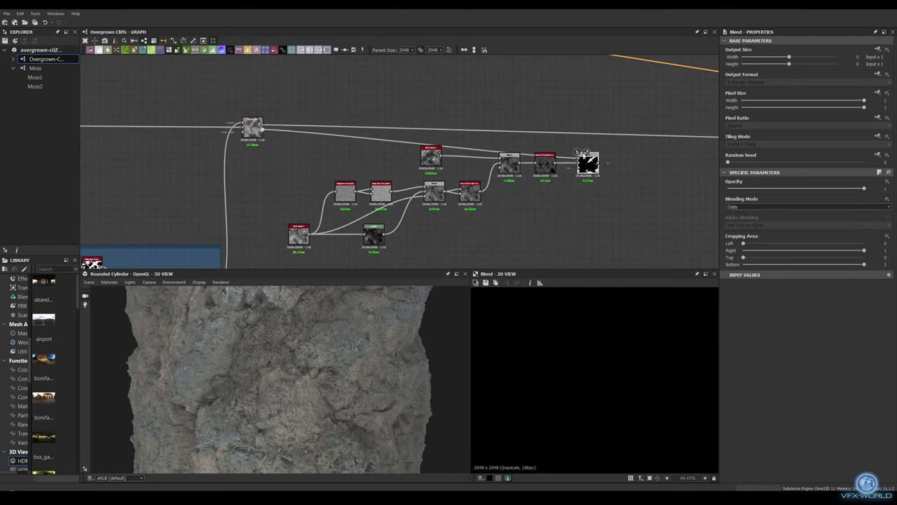
click(807, 206)
click(806, 225)
scroll(617, 337, up, 1)
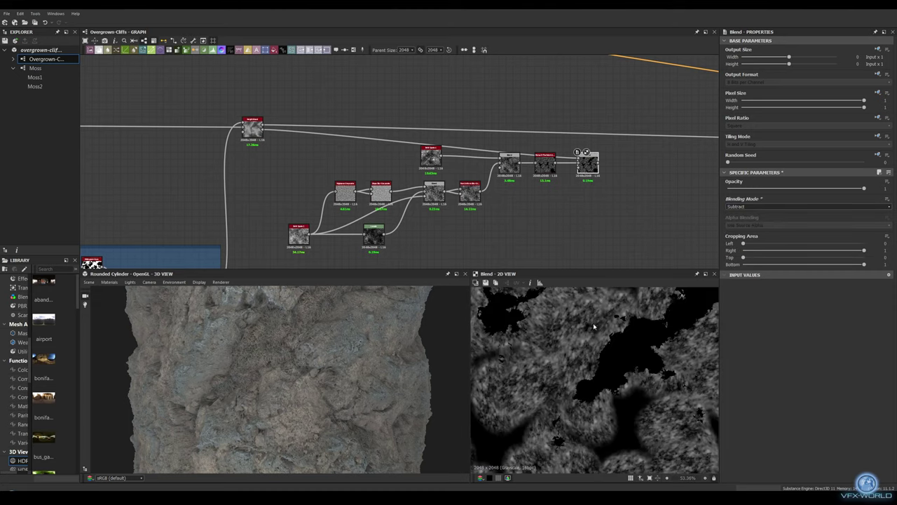
scroll(594, 326, up, 4)
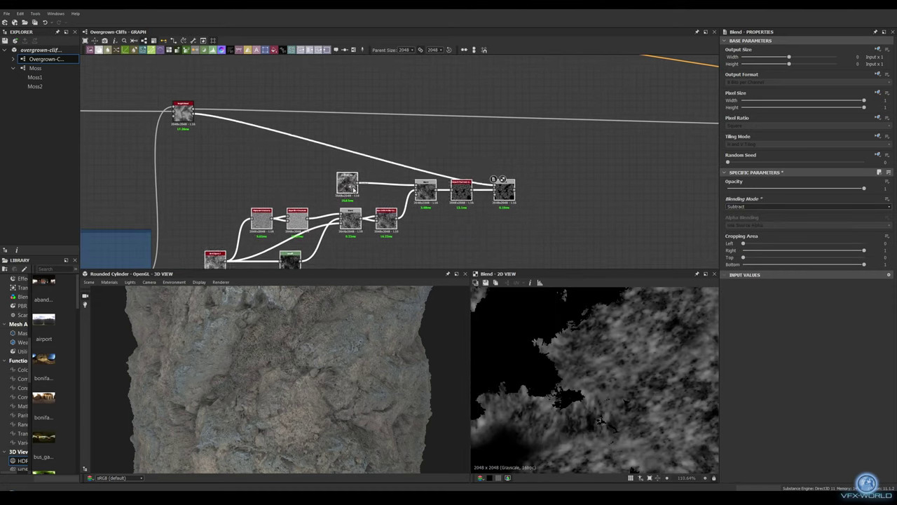
- Add a Histogram Scan with position 0.27
double_click(300, 137)
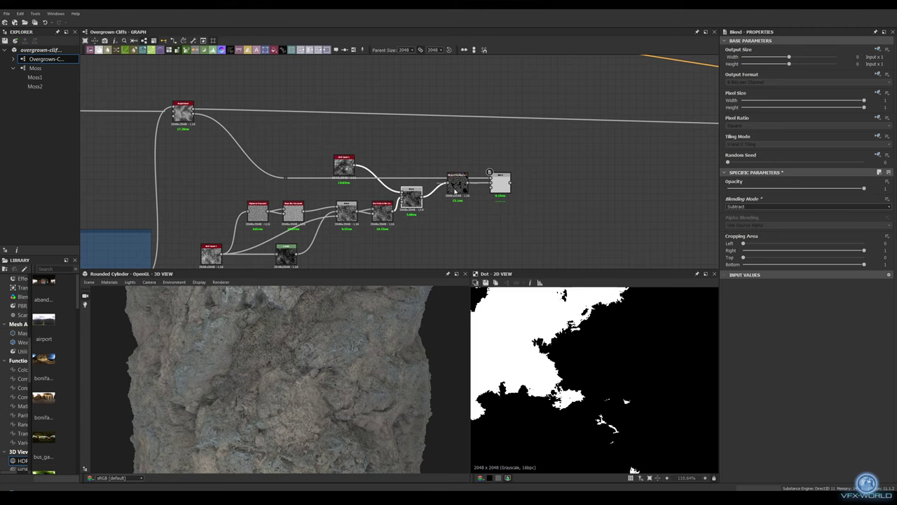
middle_drag(385, 161, 336, 163)
key(space)
text(histogram)
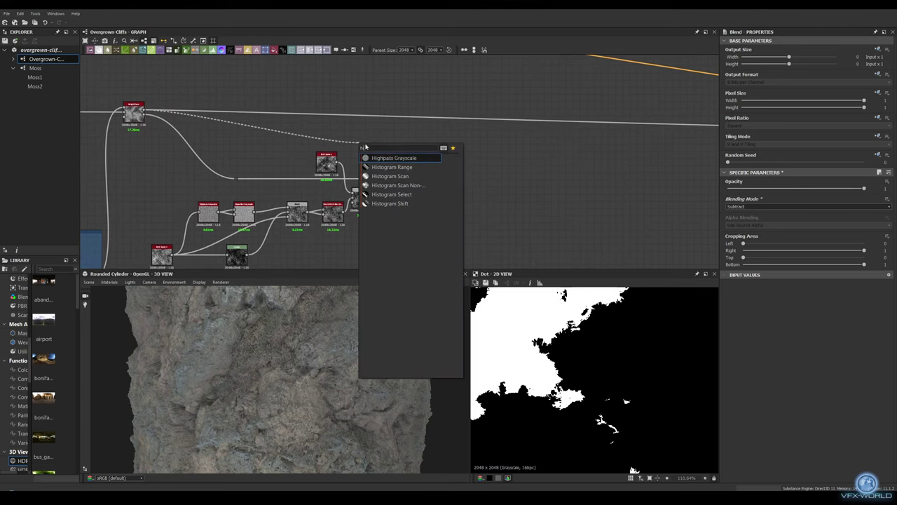
key(Return)
drag(727, 197, 764, 197)
scroll(595, 378, down, 5)
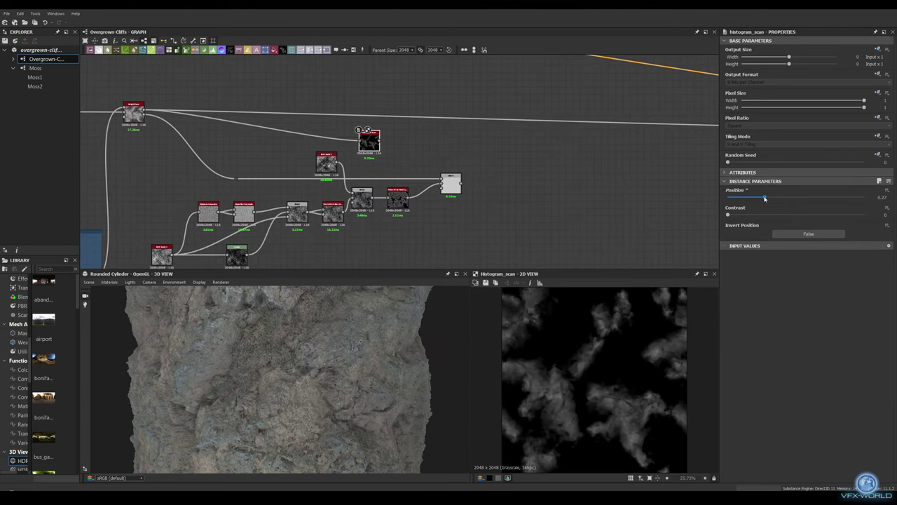
mouse_move(518, 170)
middle_down()
mouse_move(532, 176)
mouse_move(516, 173)
middle_up()
- Feed the Histogram Scan into a second Blend set to Subtract
double_click(448, 188)
drag(459, 188, 477, 174)
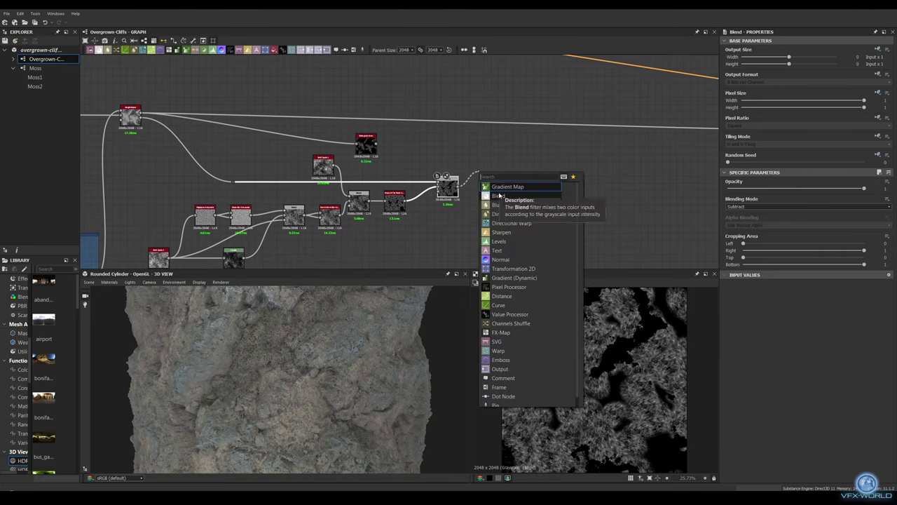
click(490, 181)
drag(383, 142, 469, 150)
click(806, 206)
click(806, 226)
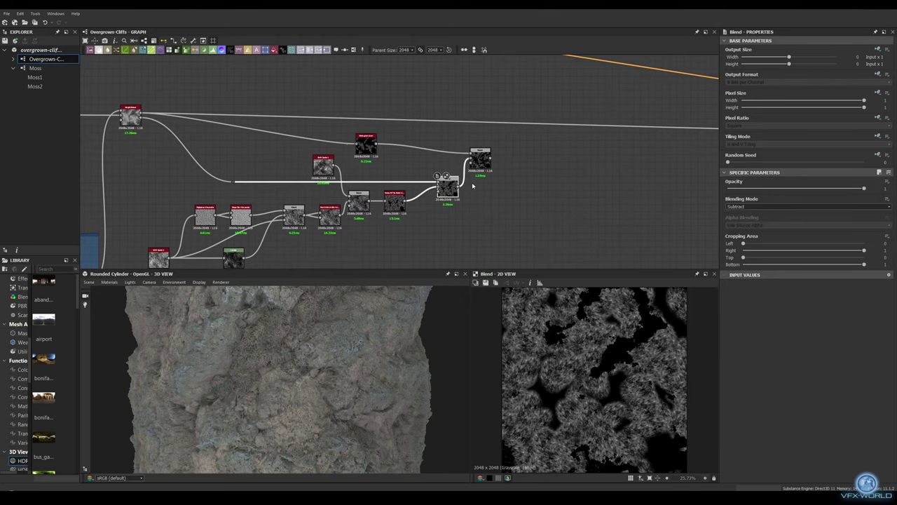
middle_drag(535, 174, 402, 164)
- Insert a Blend node and a Blur HQ Grayscale node on the moss height wire
key(space)
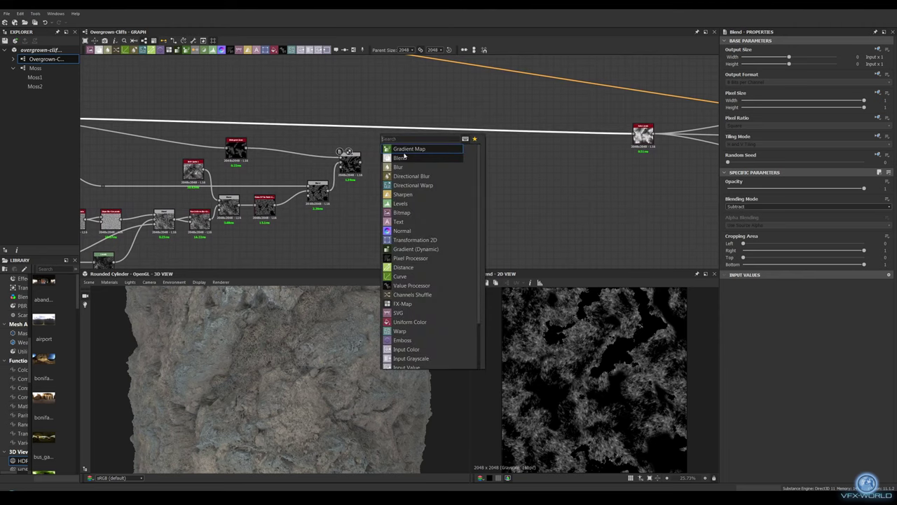
click(420, 146)
drag(313, 124, 456, 132)
key(space)
text(blur hq)
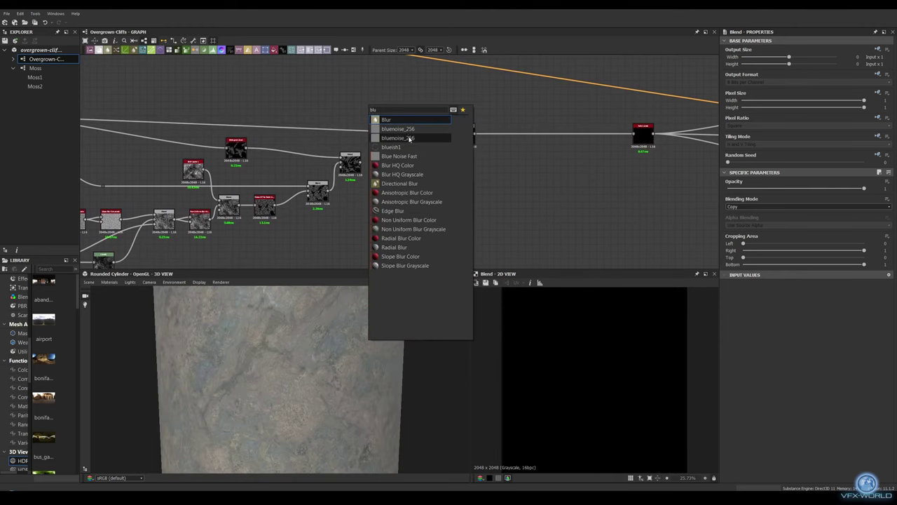
key(Return)
alt+click(359, 130)
double_click(405, 104)
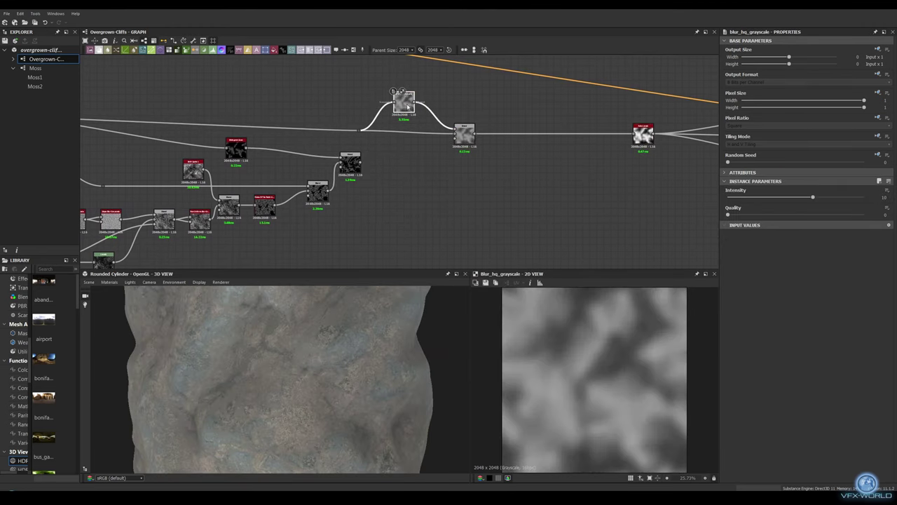
- Add a Histogram Scan (position 0.73, contrast 0.44) as the blend's mask
scroll(363, 163, up, 2)
scroll(363, 163, up, 1)
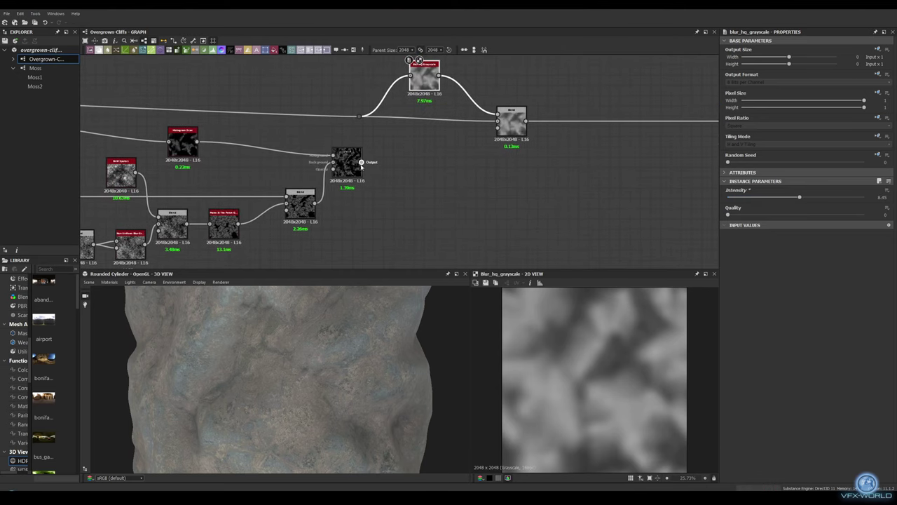
drag(363, 163, 397, 160)
text(hi)
click(429, 191)
drag(727, 197, 827, 197)
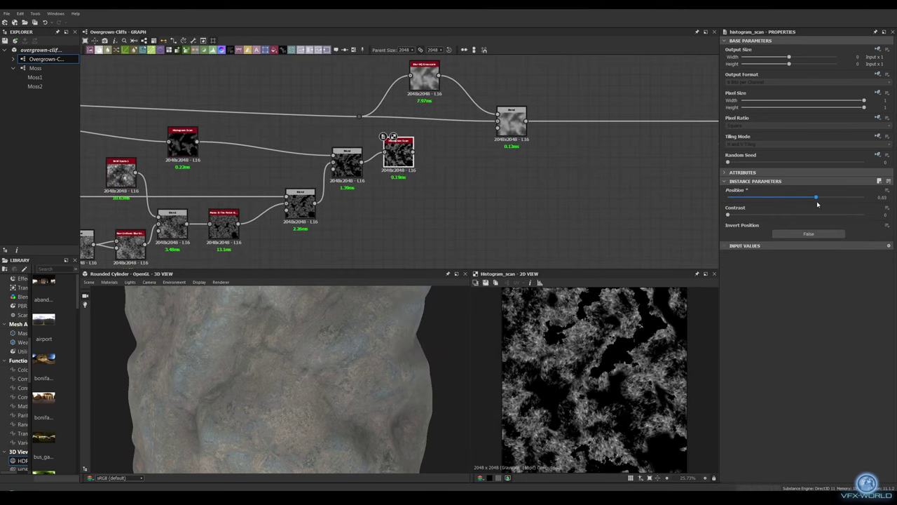
drag(728, 214, 784, 216)
middle_drag(536, 163, 520, 164)
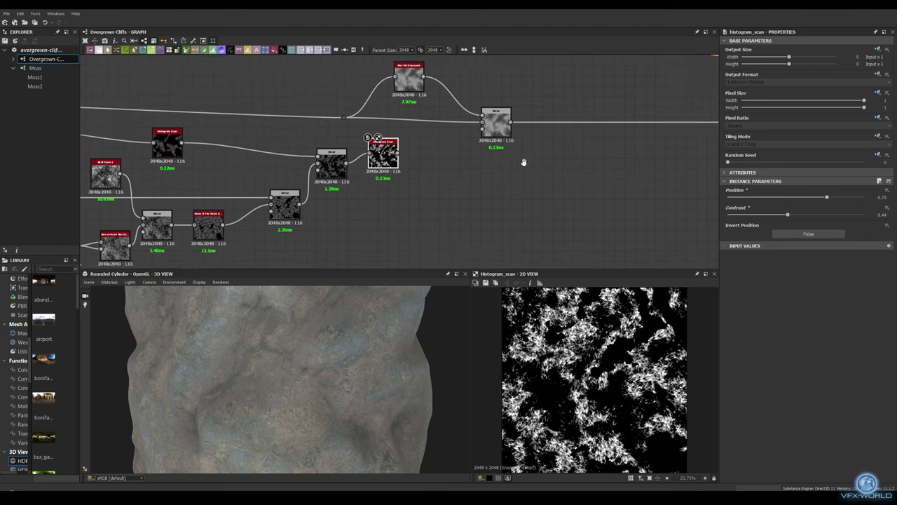
drag(398, 149, 480, 127)
- Add a second Blend node after the grey blend and rearrange the surrounding nodes
scroll(365, 175, down, 2)
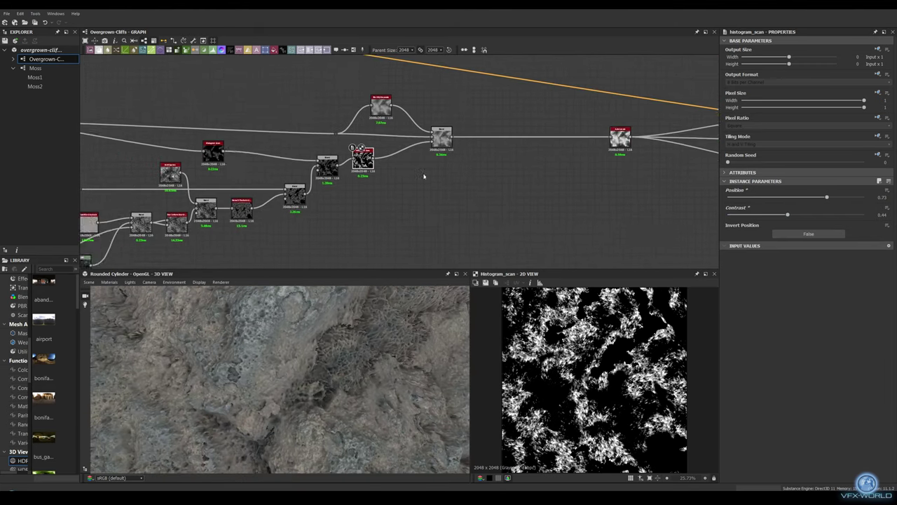
drag(413, 140, 421, 143)
click(430, 164)
middle_drag(280, 232, 403, 231)
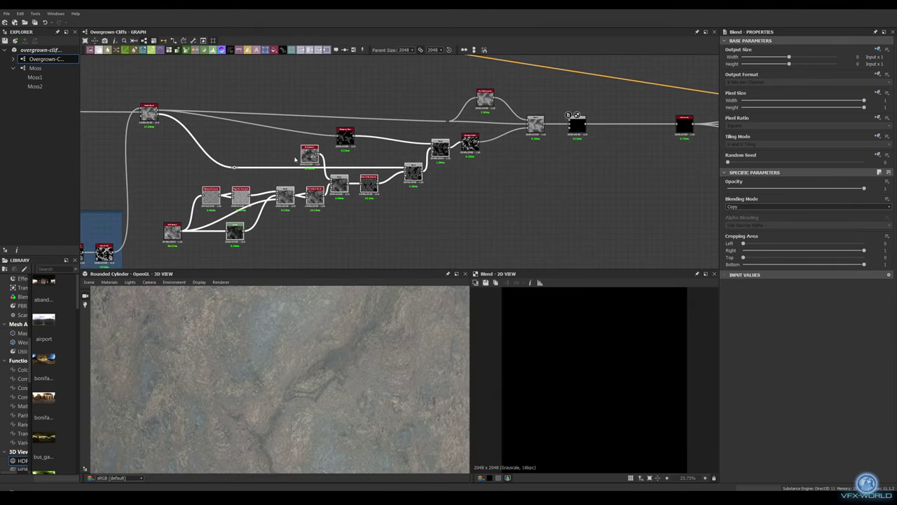
drag(414, 171, 413, 210)
middle_drag(429, 267, 426, 232)
drag(343, 104, 383, 145)
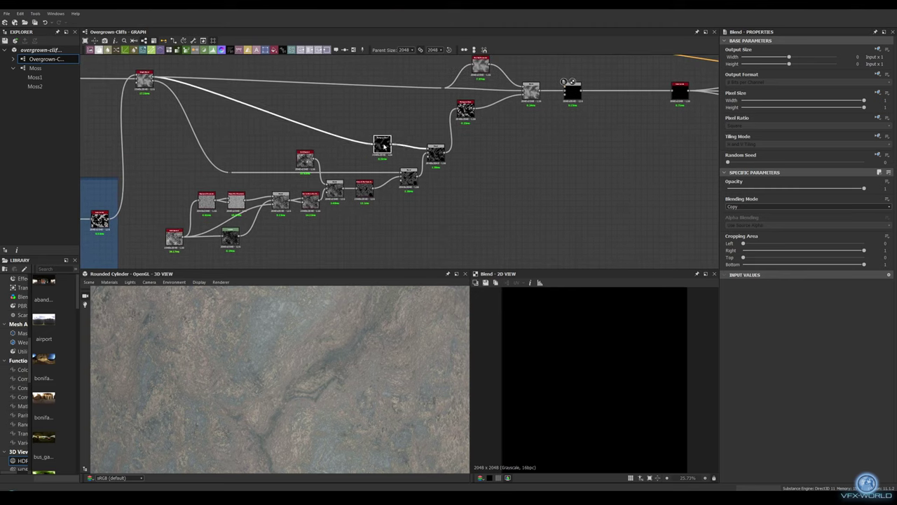
middle_drag(371, 117, 213, 118)
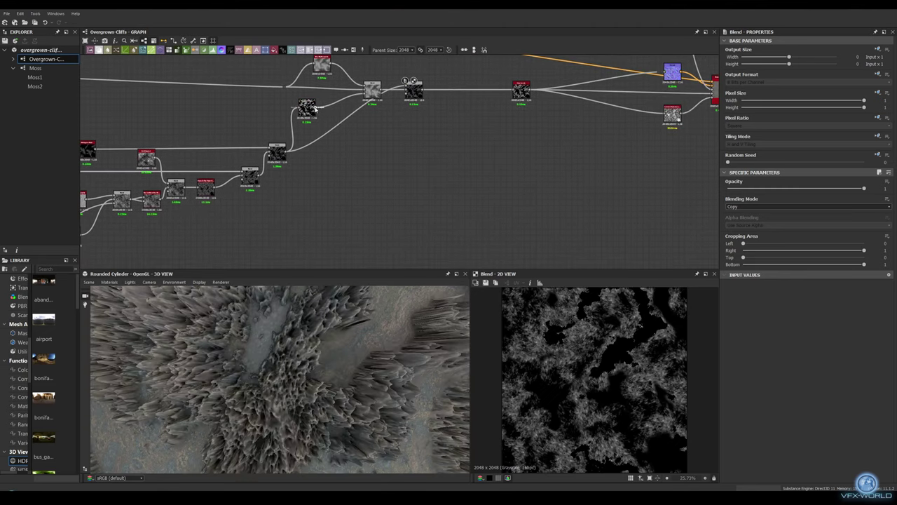
- Feed the moss into the new Blend in Screen mode at 0.09 opacity
middle_drag(513, 150, 553, 171)
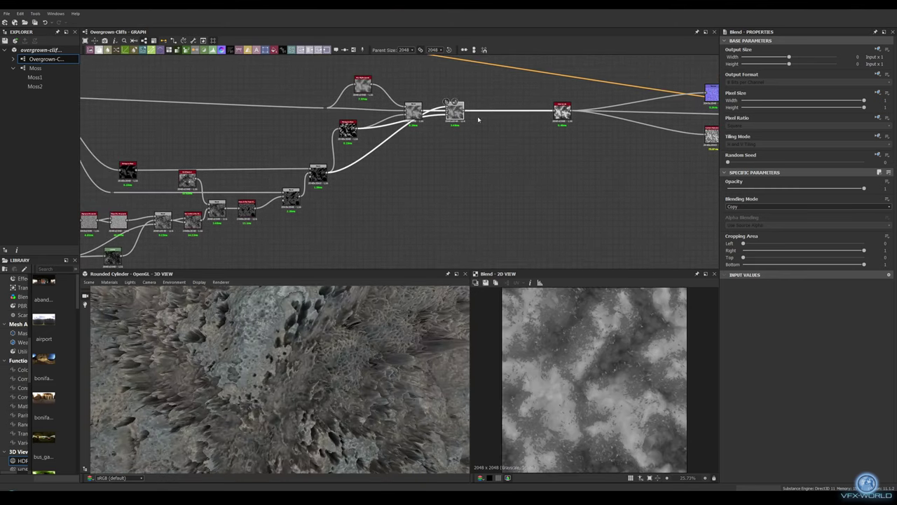
click(806, 207)
click(771, 254)
drag(863, 187, 741, 189)
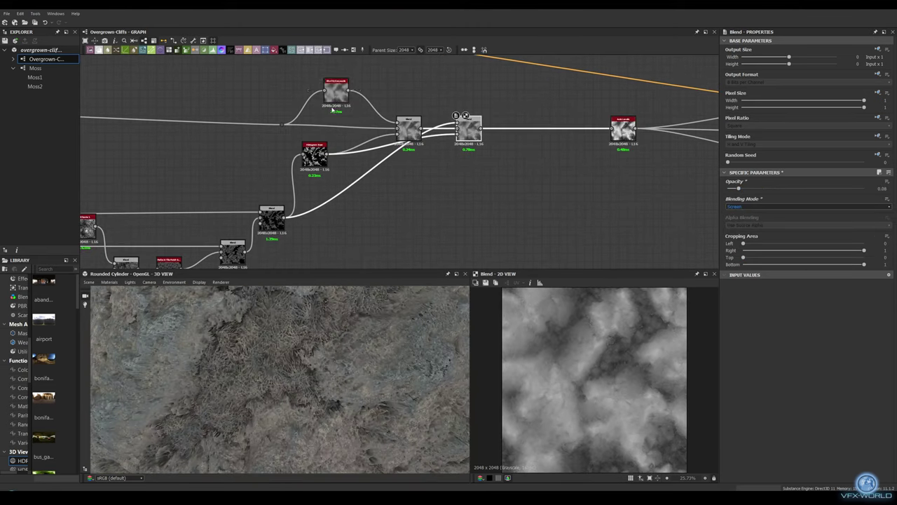
scroll(404, 121, up, 2)
- Set a blend to Add (Linear Dodge) at 0.1 opacity and inspect pbr_base_material
click(768, 207)
click(768, 213)
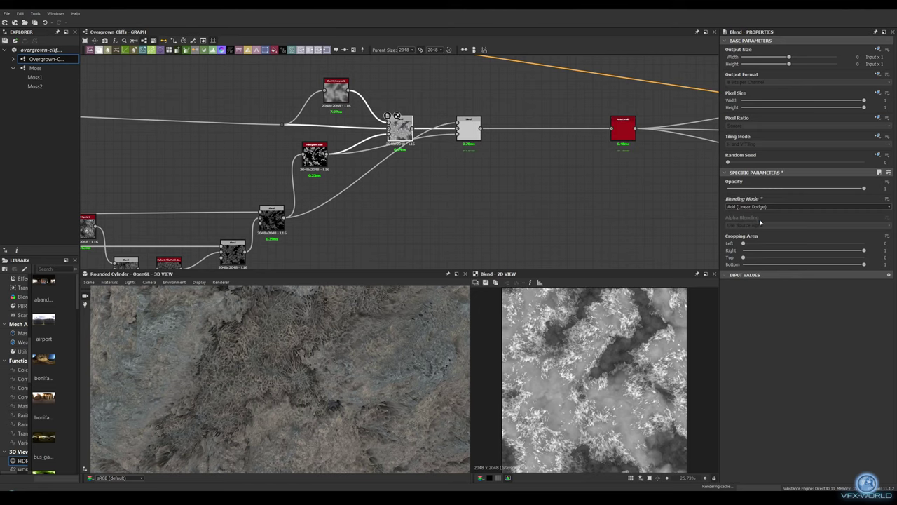
text(0.1)
key(Return)
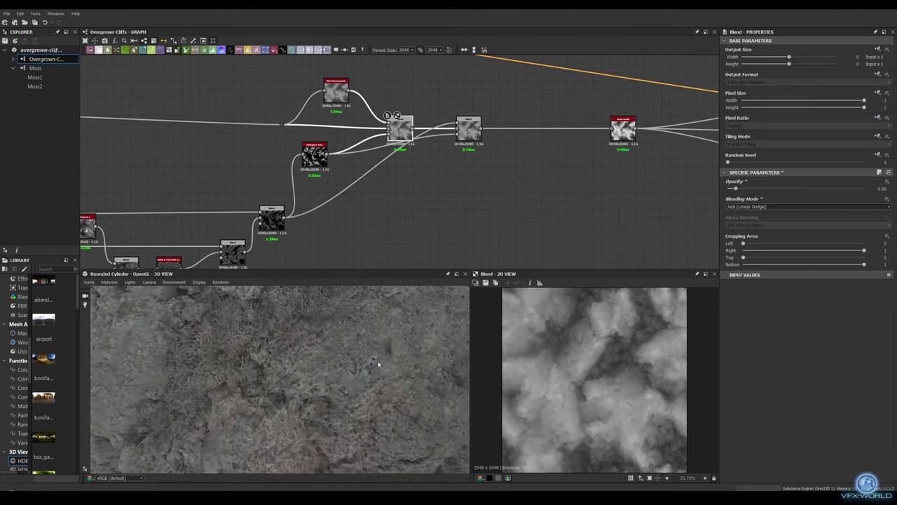
double_click(527, 144)
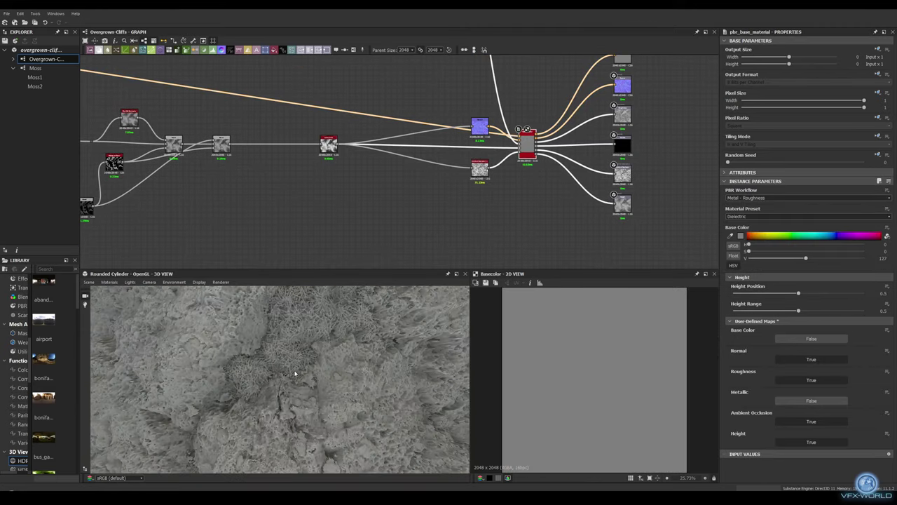
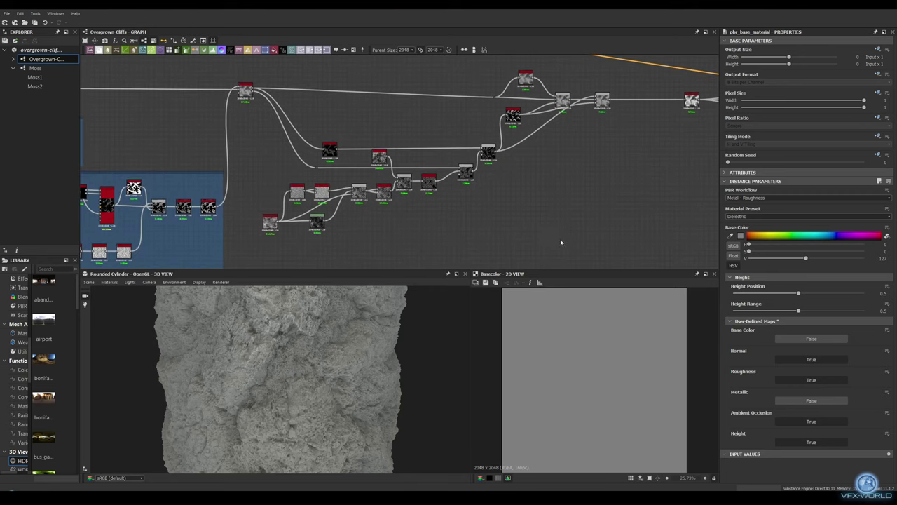
- Frame the fine moss nodes as 'fine moss', then start a new package item
drag(559, 242, 267, 112)
click(357, 51)
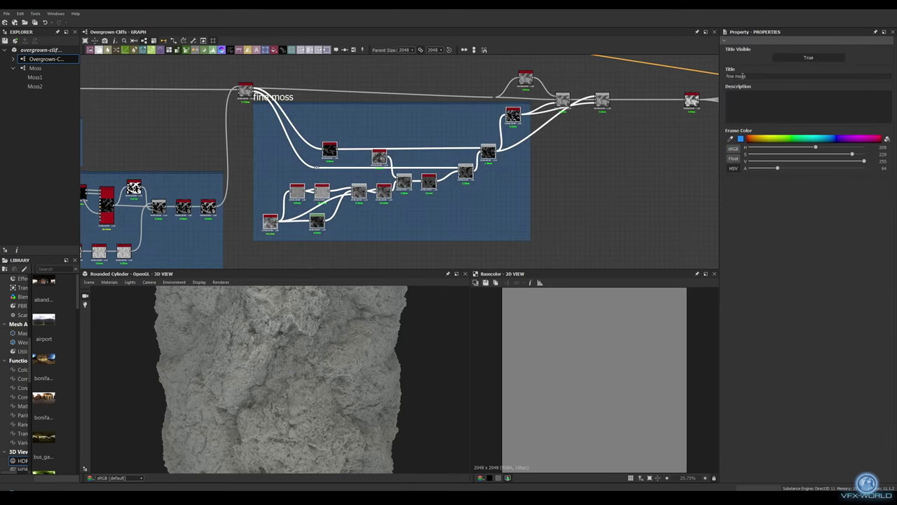
scroll(444, 244, down, 5)
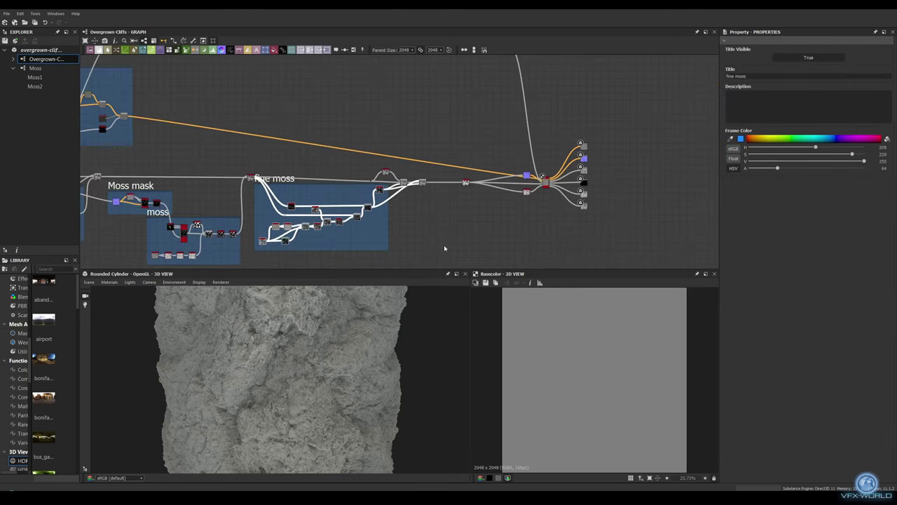
scroll(436, 157, down, 1)
right_click(60, 50)
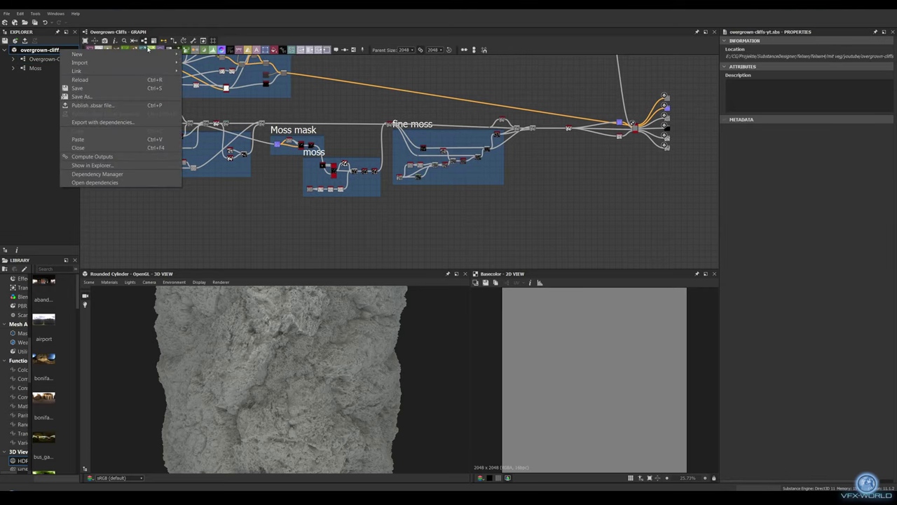
click(84, 59)
- Create a new graph with a Capsule Shape node scaled to 3.48
click(525, 319)
key(space)
text(sha)
click(313, 182)
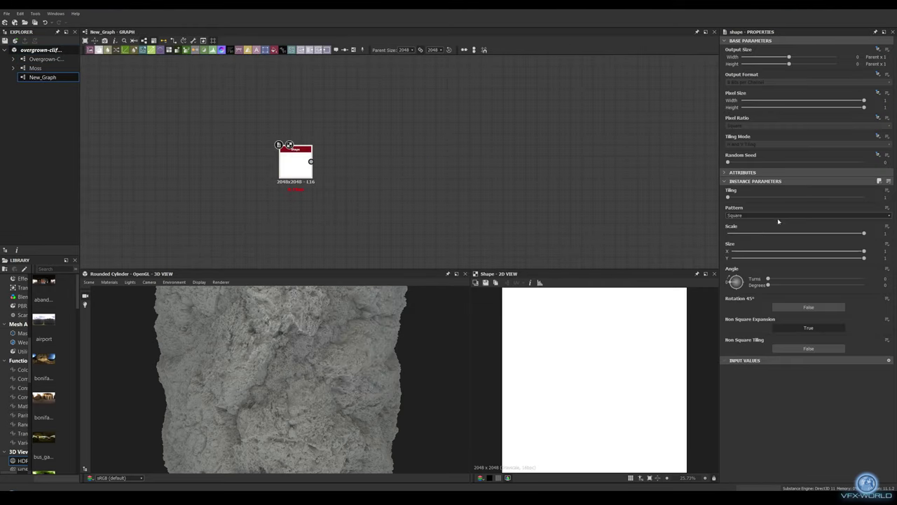
click(771, 215)
click(745, 261)
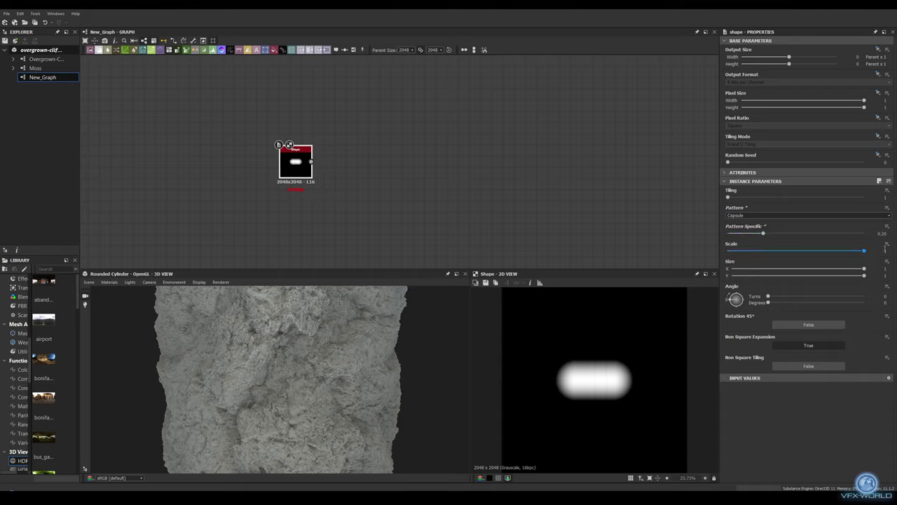
drag(864, 250, 750, 250)
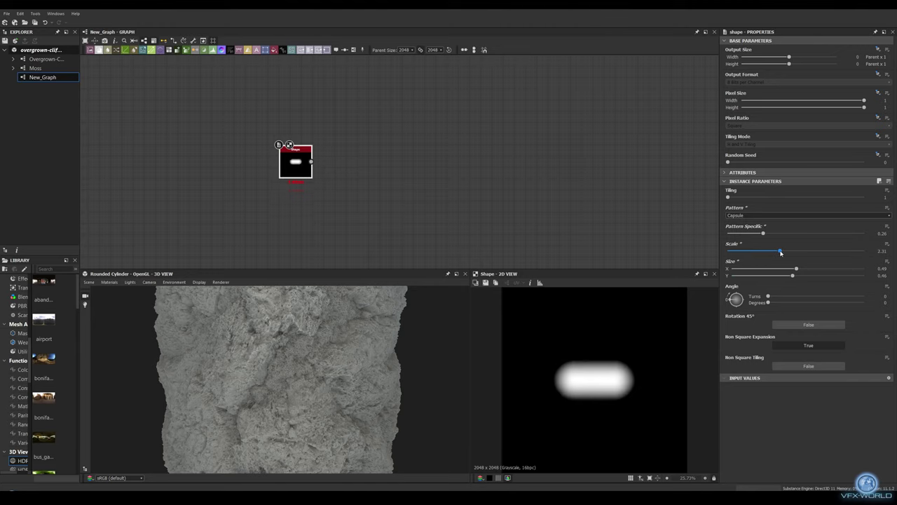
drag(780, 252, 806, 250)
scroll(662, 359, down, 2)
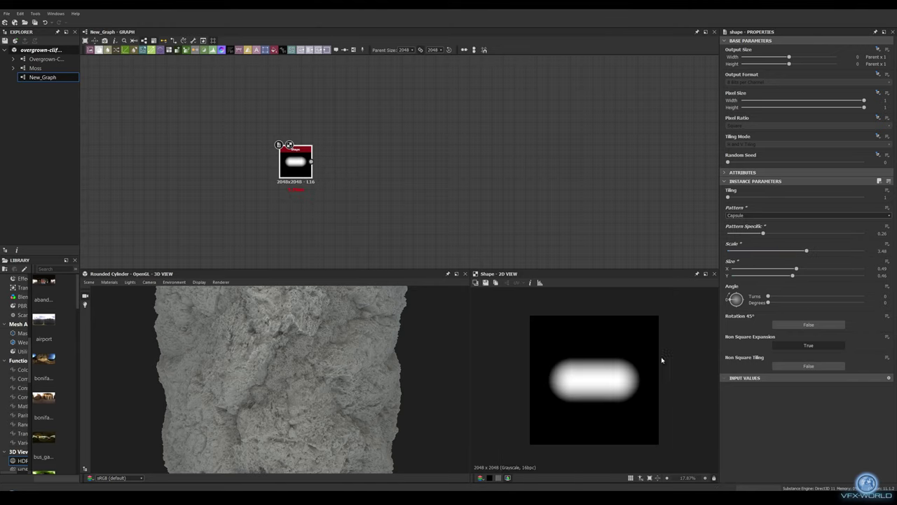
- Chain Transformation 2D, Mirror Grayscale and Levels after the capsule to form a heart
mouse_move(295, 161)
mouse_down()
mouse_move(379, 179)
mouse_move(321, 185)
mouse_up()
click(418, 212)
click(362, 206)
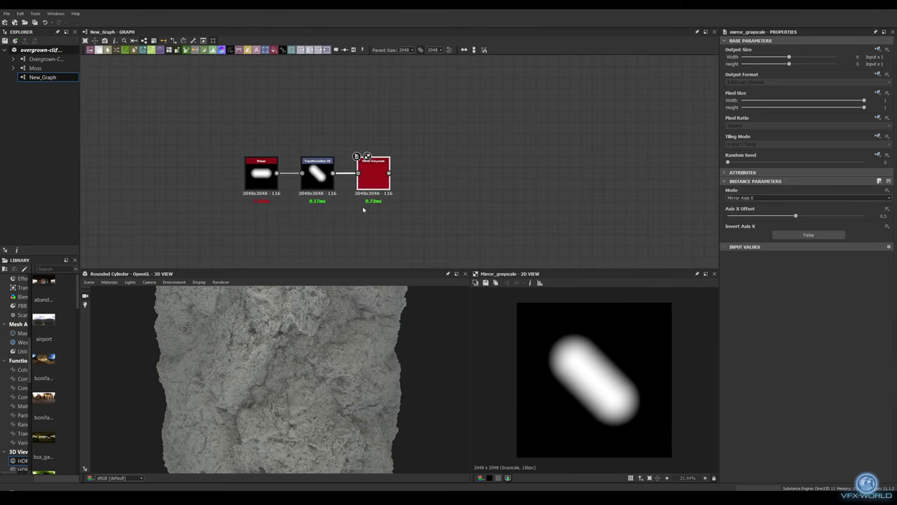
drag(404, 165, 396, 171)
click(421, 193)
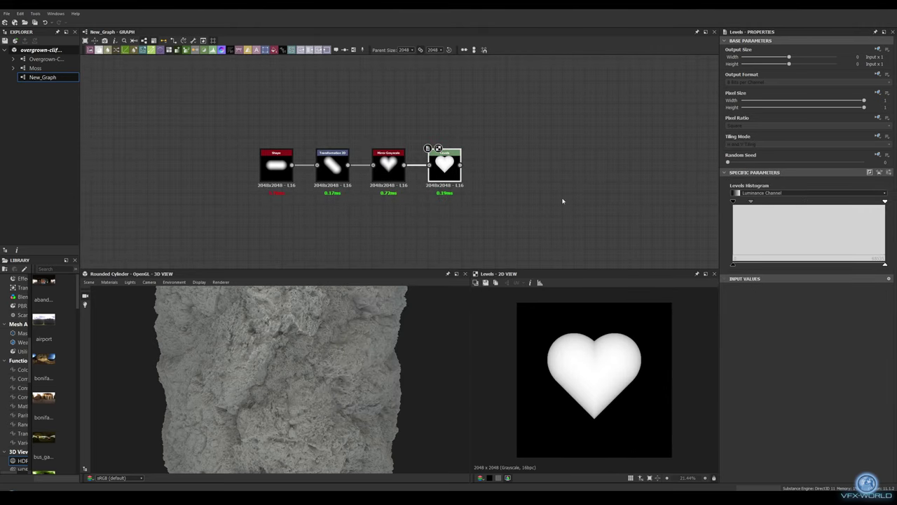
- Shade the heart with an inverted linear gradient through a low-opacity Multiply Blend
scroll(562, 201, down, 2)
key(space)
text(gra)
click(478, 306)
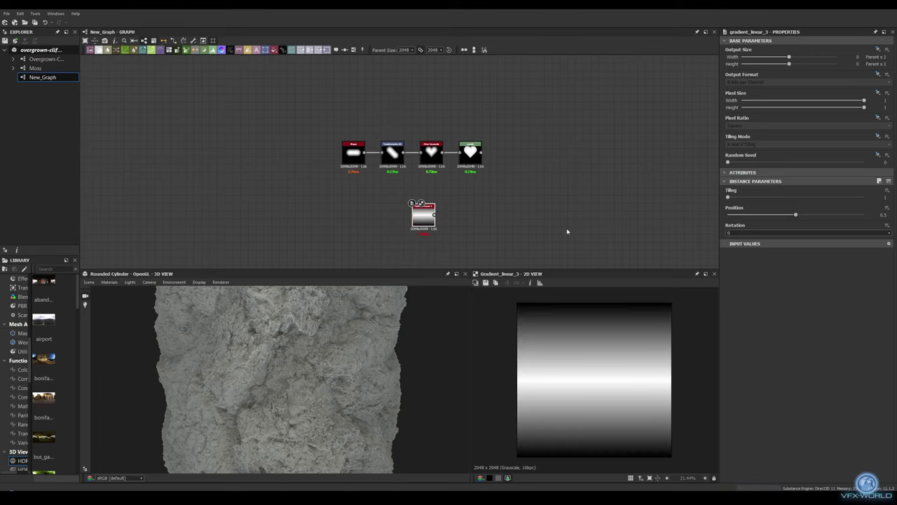
drag(386, 220, 379, 214)
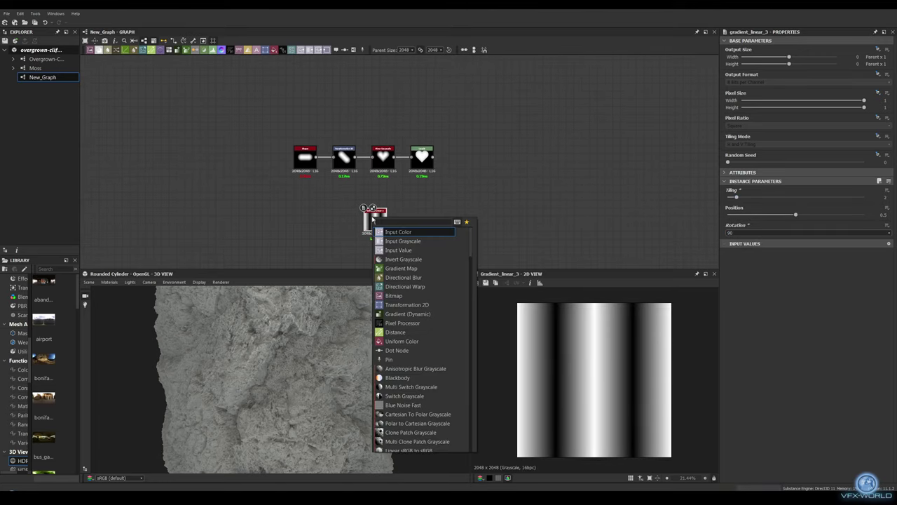
click(393, 239)
middle_drag(448, 210, 400, 216)
drag(379, 223, 421, 180)
click(444, 203)
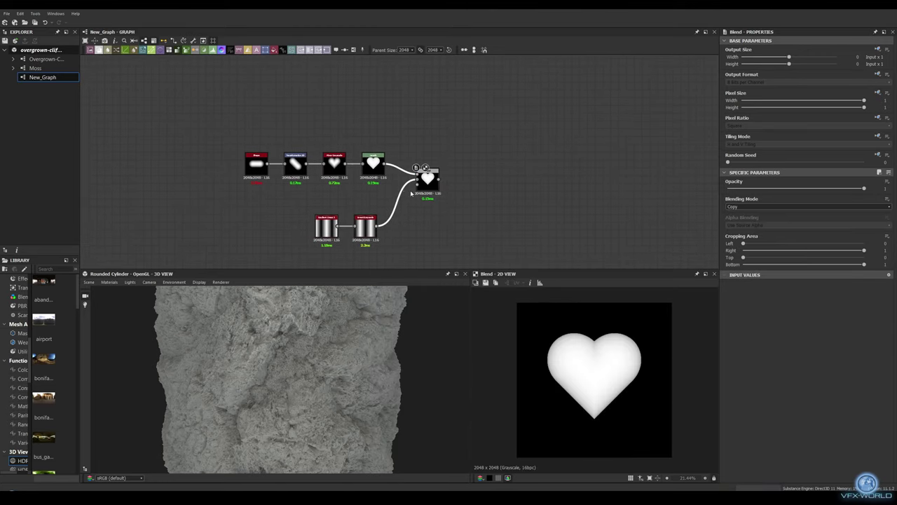
click(806, 206)
click(743, 223)
drag(864, 190, 764, 189)
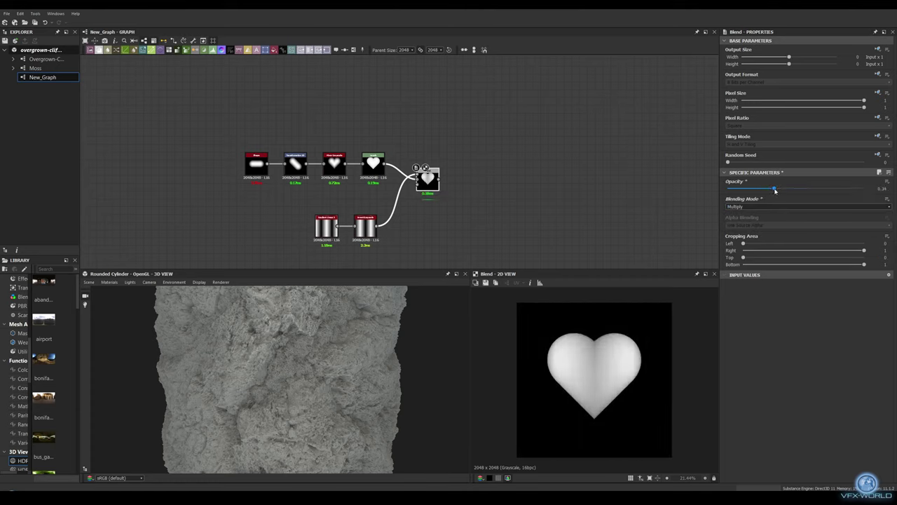
- Add an Anisotropic Noise with Transformation 2D and Mirror Grayscale for streaks
scroll(524, 215, up, 3)
middle_drag(302, 77, 313, 136)
key(space)
click(365, 145)
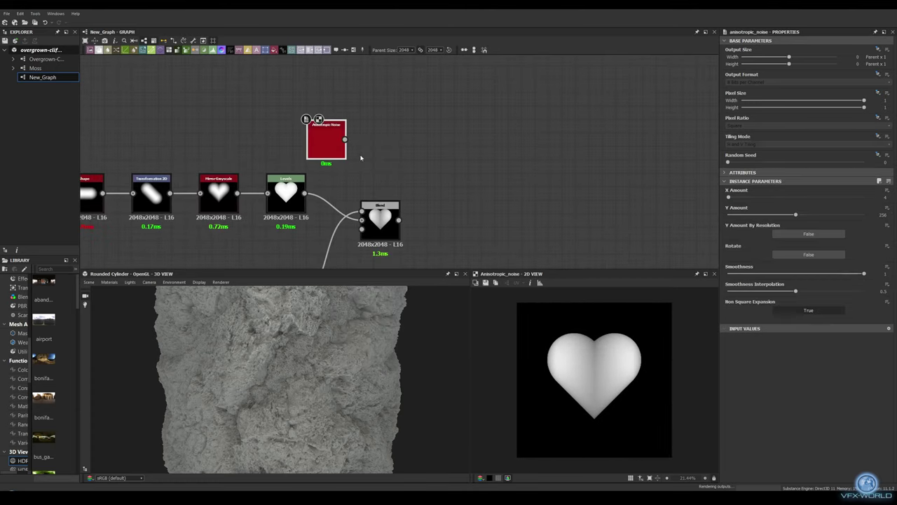
mouse_move(325, 140)
mouse_down()
mouse_move(224, 136)
mouse_move(280, 105)
mouse_move(290, 140)
mouse_up()
click(280, 127)
key(space)
click(320, 160)
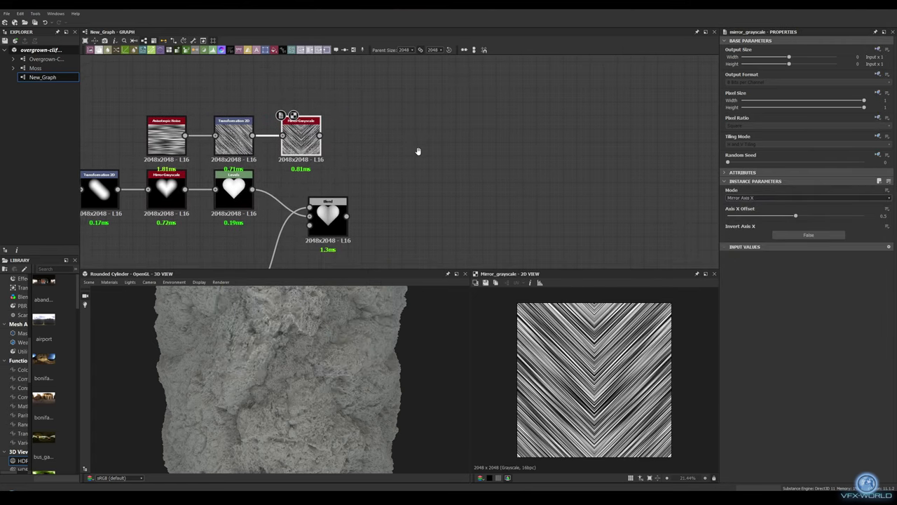
middle_drag(416, 150, 408, 150)
- Multiply the mirrored streaks onto the heart in a Blend at 0.15 opacity
key(space)
click(401, 177)
drag(337, 134, 380, 166)
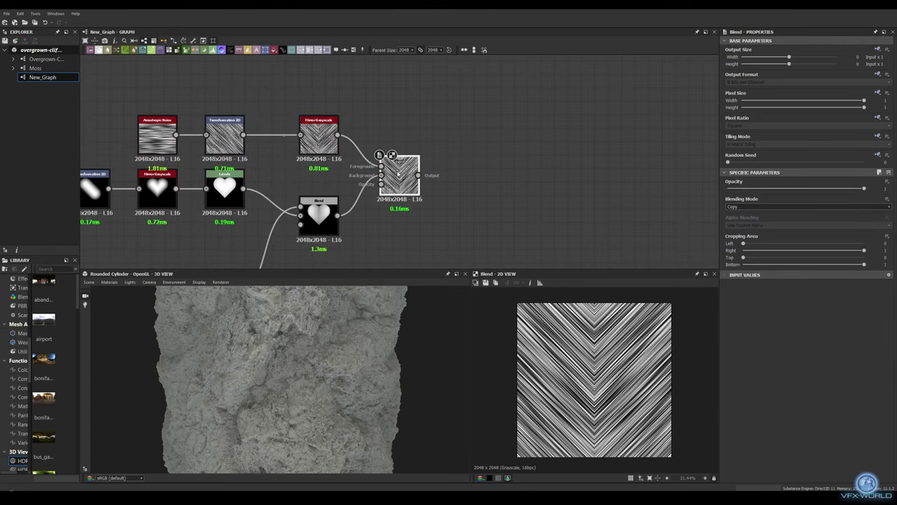
click(806, 206)
click(771, 229)
drag(864, 188, 741, 188)
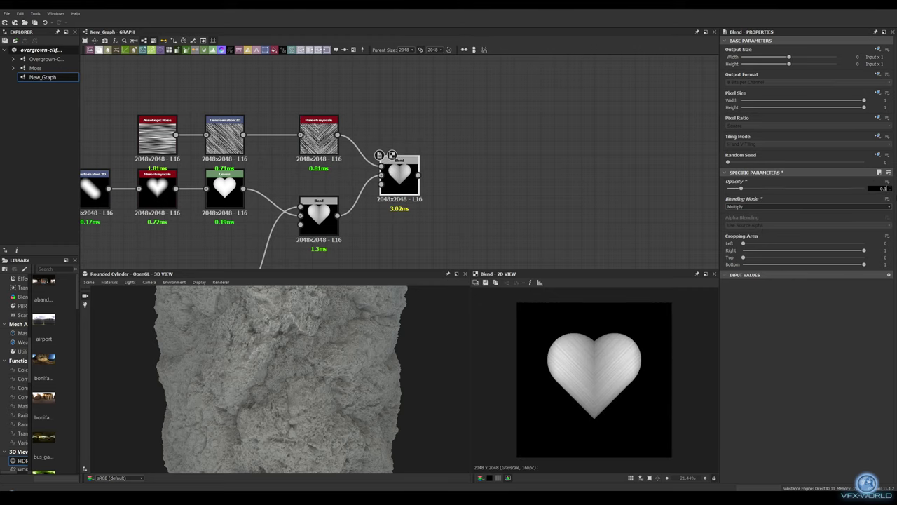
key(Return)
- Feed the streaked heart blend into a Splatter Circular node
mouse_move(425, 169)
middle_down()
mouse_move(330, 172)
mouse_move(263, 200)
middle_up()
drag(260, 203, 326, 137)
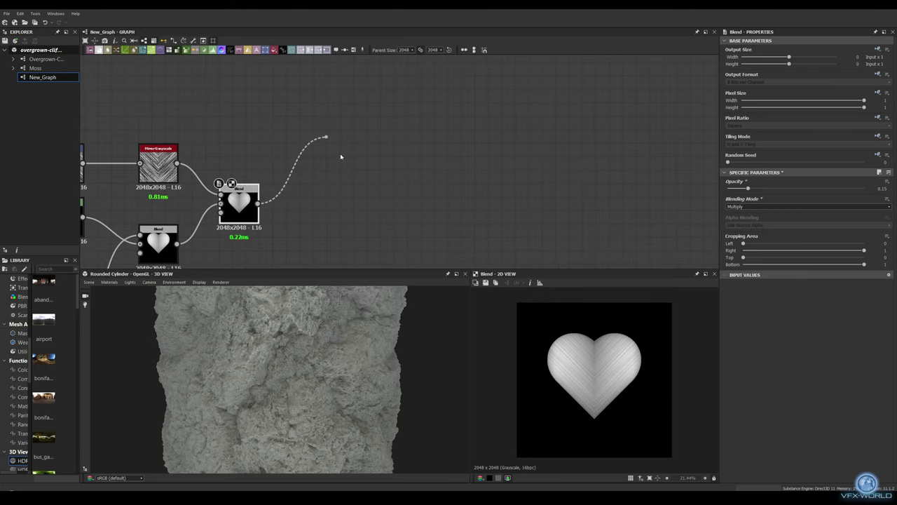
click(340, 157)
- Splatter the input heart image, enlarge it, and set scale randomness to 0.12
click(764, 297)
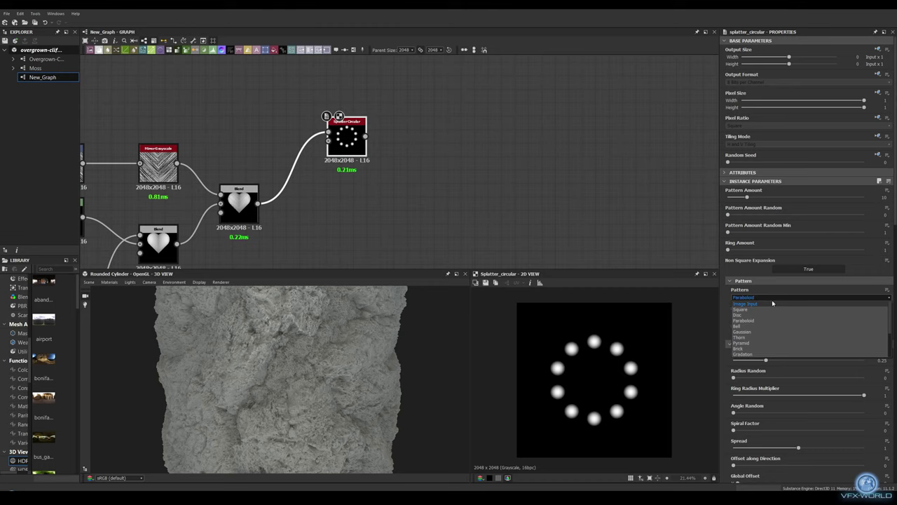
click(765, 303)
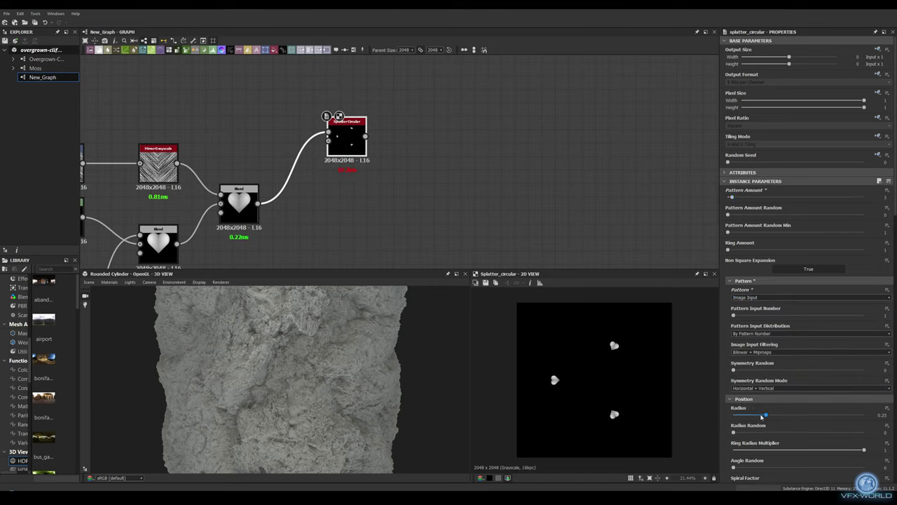
scroll(806, 393, down, 2)
scroll(806, 392, down, 3)
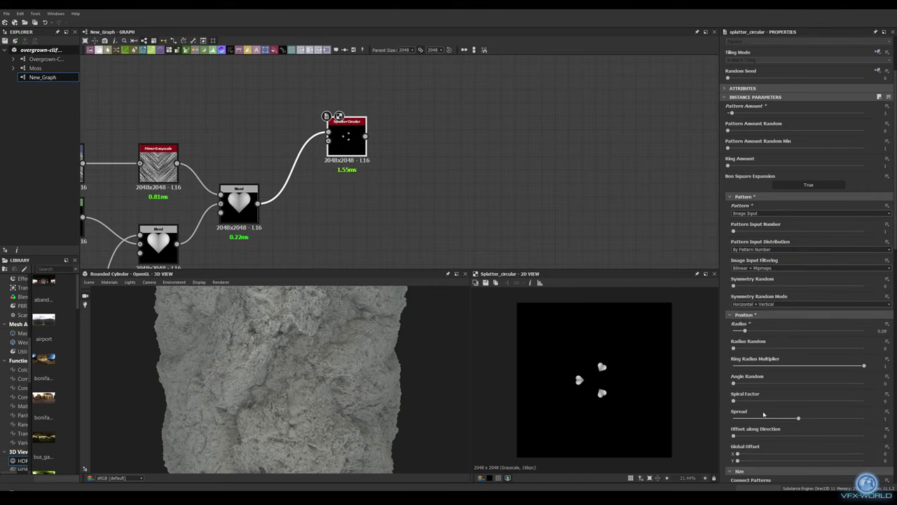
scroll(806, 400, down, 2)
scroll(828, 406, down, 2)
click(843, 411)
drag(885, 411, 886, 411)
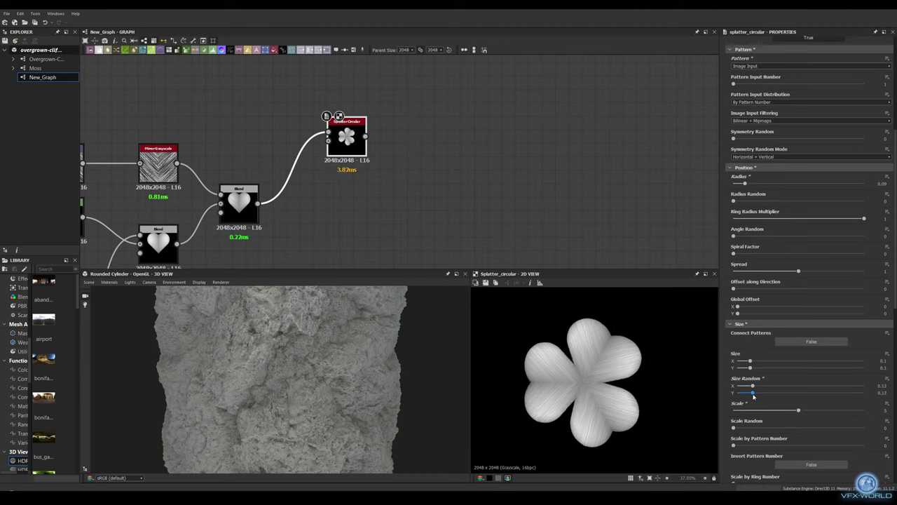
scroll(764, 394, up, 3)
scroll(770, 382, down, 4)
click(749, 366)
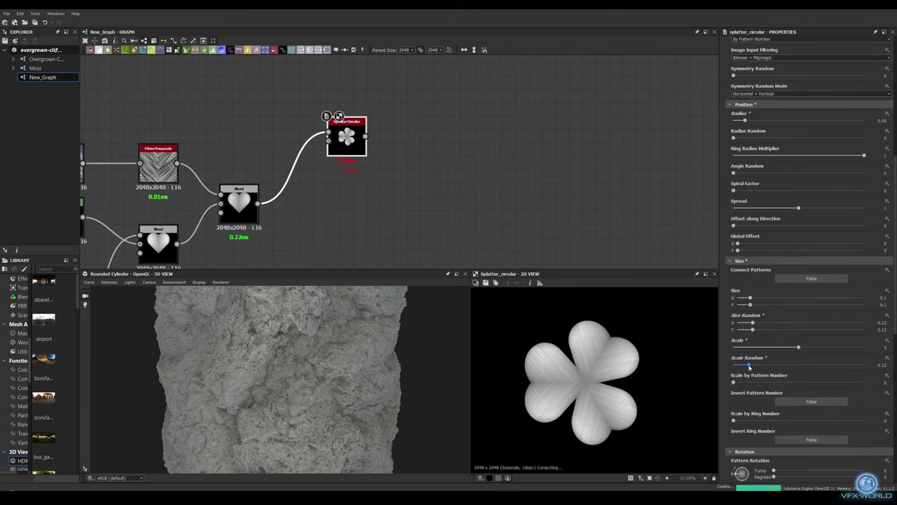
- Duplicate the splatter with petal size 0.14, random angles and radius 0.13
drag(389, 140, 403, 117)
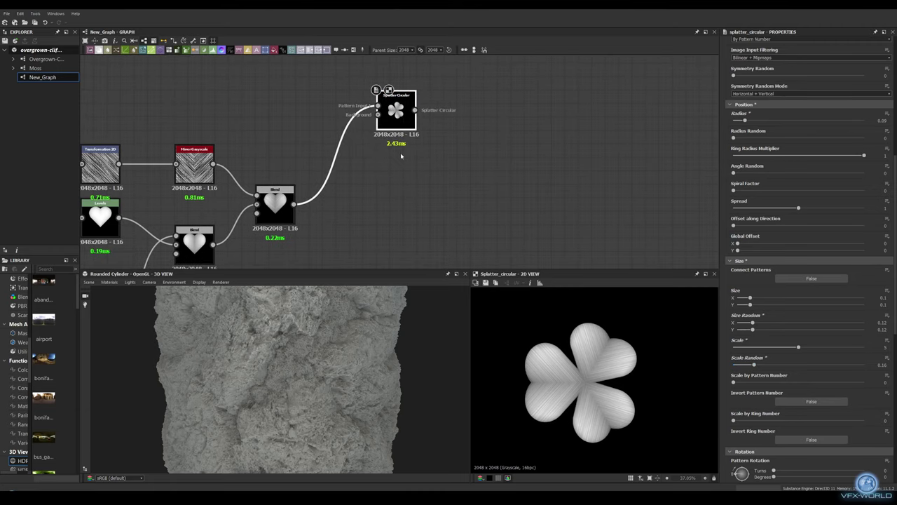
key(ctrl+d)
drag(750, 298, 755, 298)
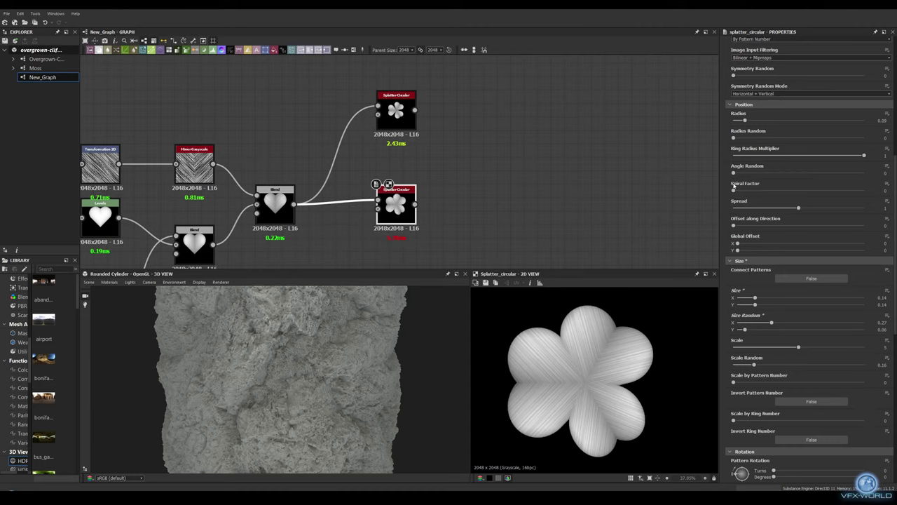
drag(734, 173, 787, 173)
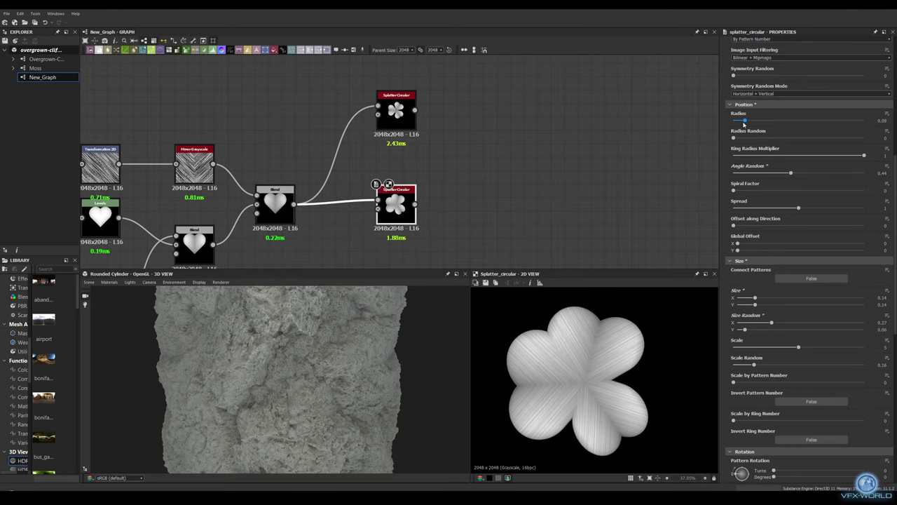
drag(744, 122, 750, 120)
middle_drag(406, 209, 413, 181)
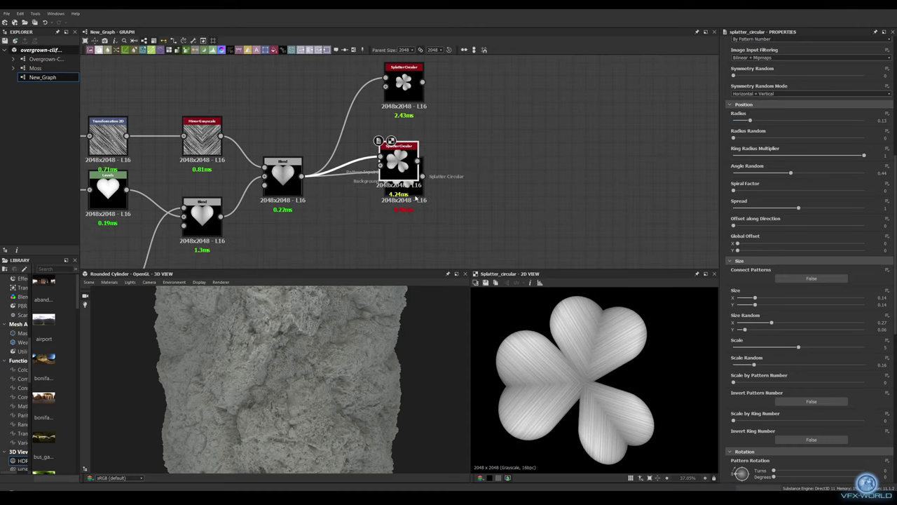
- Place the duplicate below and tighten it to radius 0.07 and horizontal size 0.08
drag(416, 200, 446, 168)
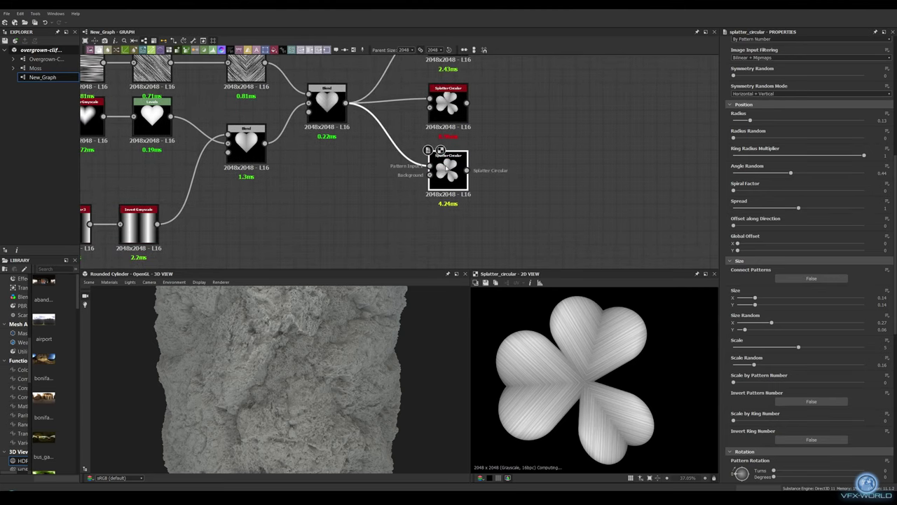
drag(750, 121, 743, 121)
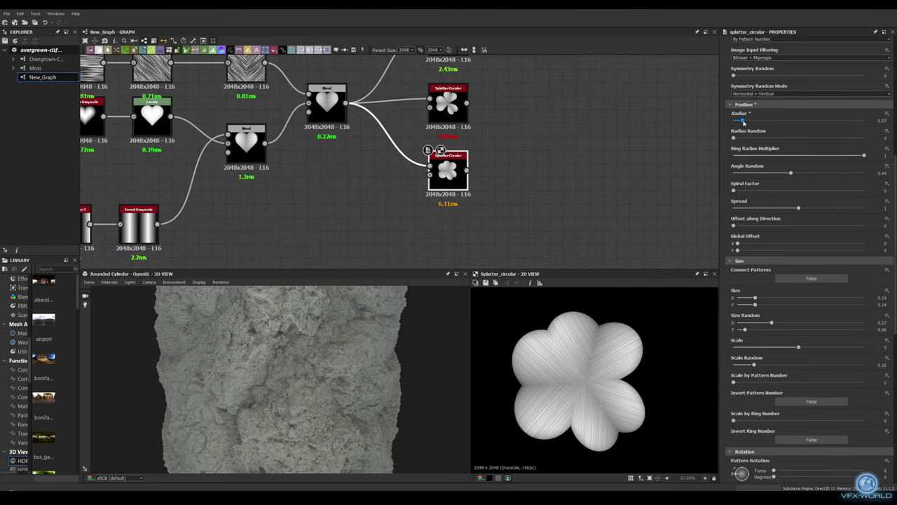
drag(755, 298, 748, 306)
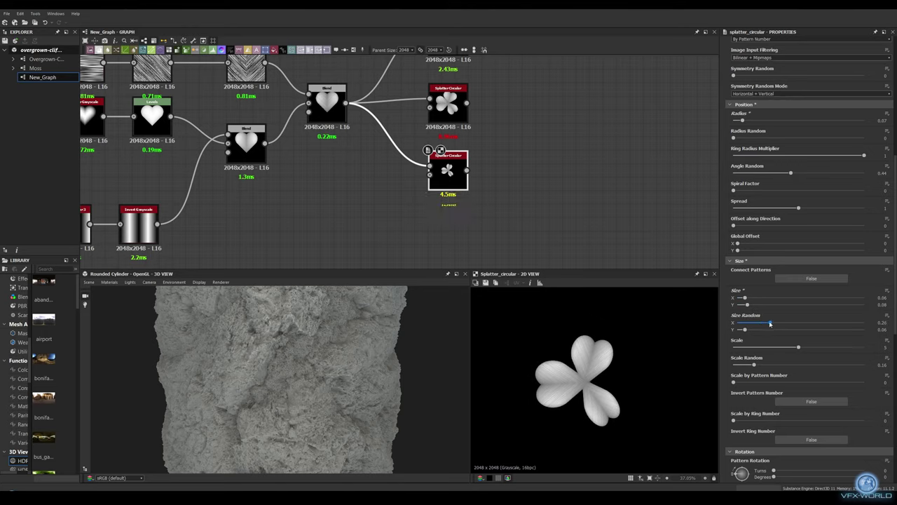
mouse_move(491, 175)
middle_down()
mouse_move(449, 224)
mouse_move(409, 248)
middle_up()
- Add an output for the clover splatter and go back to the Overgrown-Cliffs graph
right_click(445, 103)
click(476, 210)
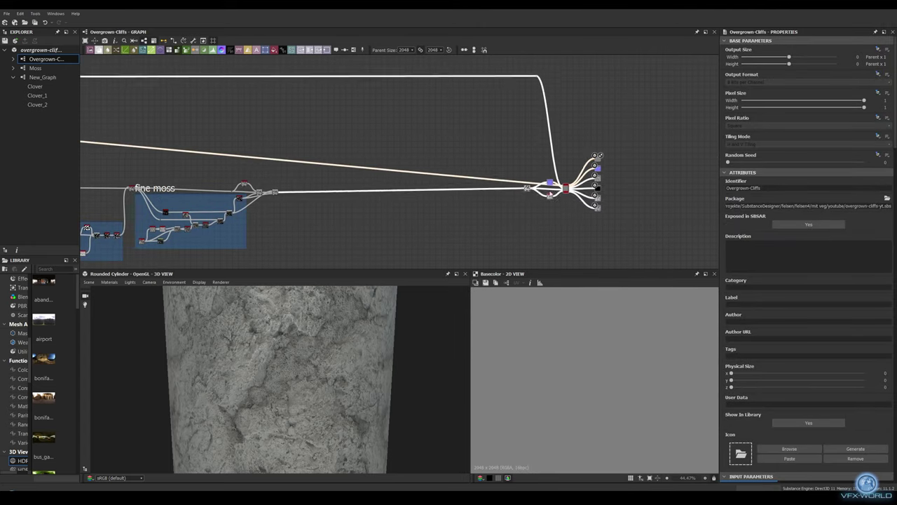
drag(408, 187, 701, 193)
middle_drag(377, 213, 362, 152)
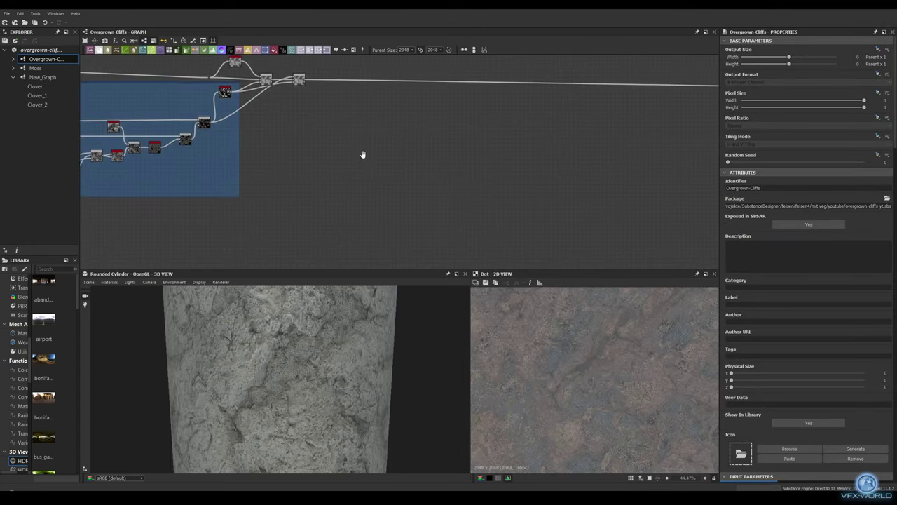
double_click(43, 77)
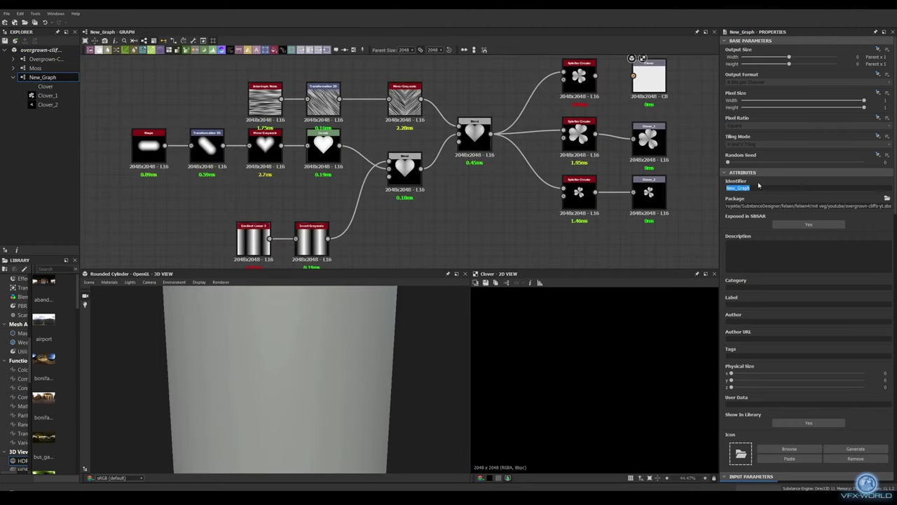
double_click(51, 59)
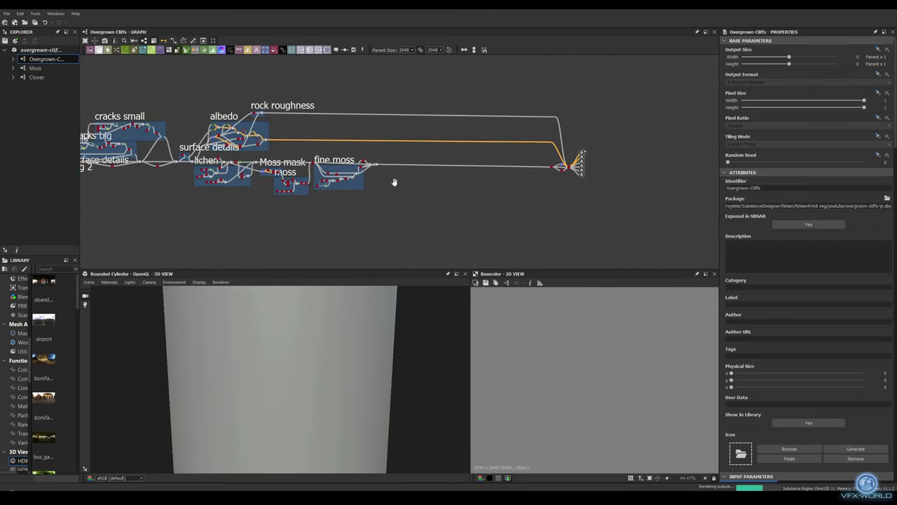
- Show the 3D preview material's properties and select the Clover node
scroll(378, 189, down, 3)
scroll(358, 179, up, 3)
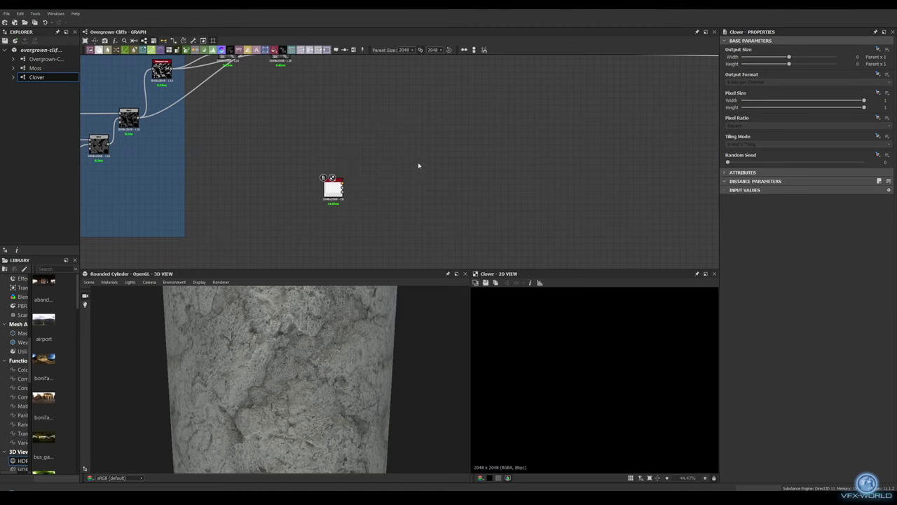
scroll(418, 165, down, 2)
scroll(393, 175, up, 2)
click(109, 282)
click(118, 292)
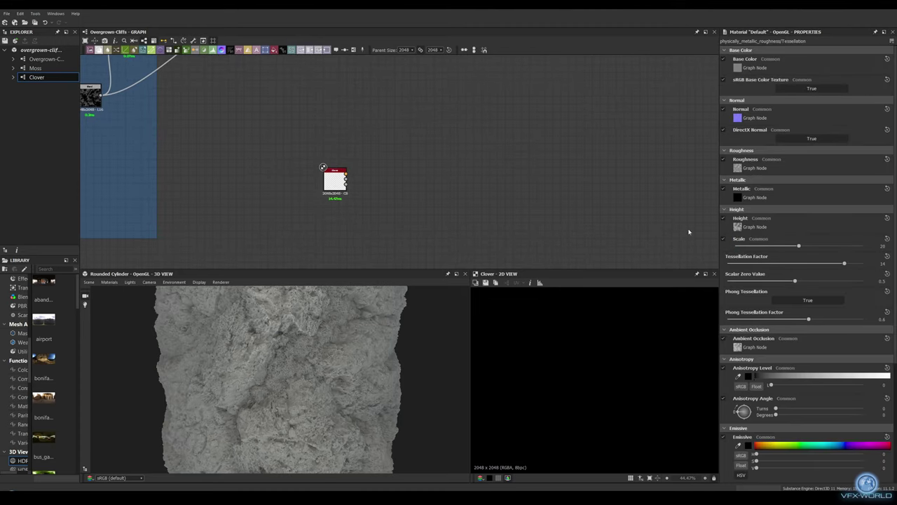
click(335, 181)
- Inspect the moss speckle Blend output beside the Moss mask frames
middle_drag(456, 170, 717, 171)
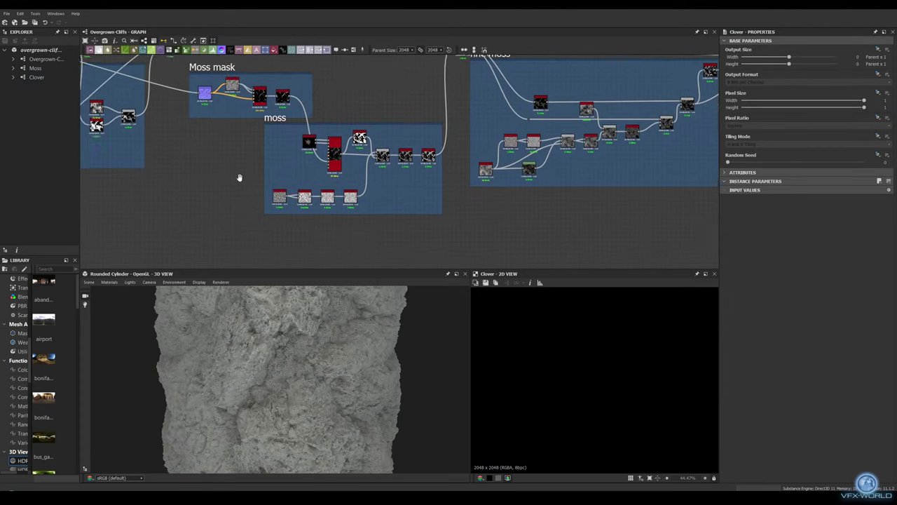
scroll(120, 202, down, 2)
scroll(120, 203, up, 3)
click(121, 210)
scroll(178, 150, down, 1)
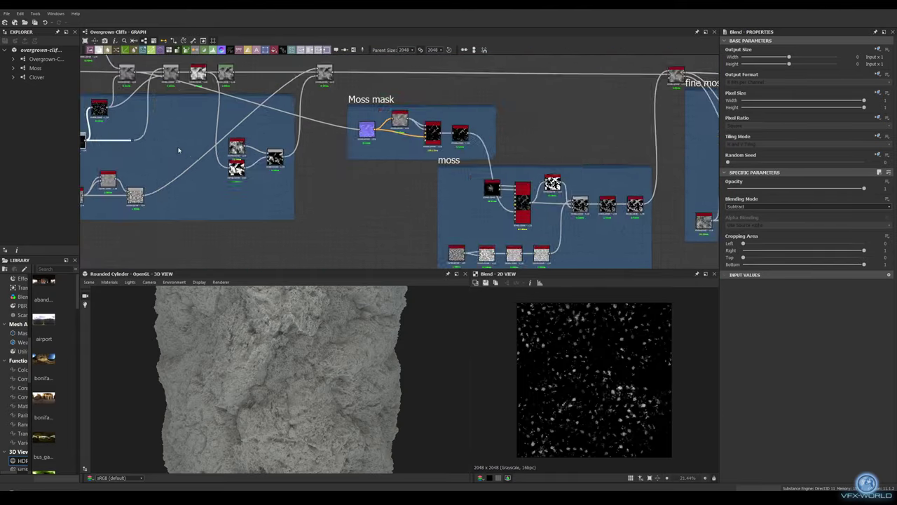
scroll(179, 150, down, 2)
- Add a Levels node after the moss speckle Blend
drag(180, 60, 279, 183)
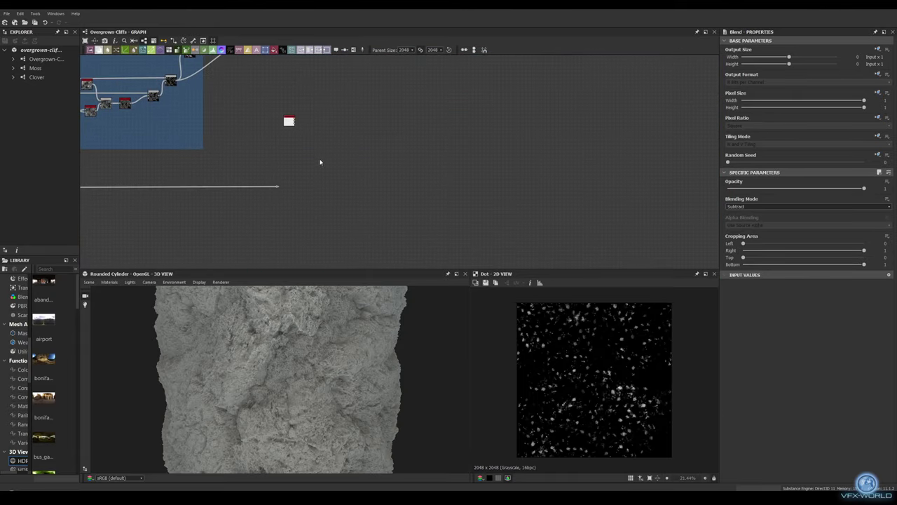
scroll(319, 161, up, 3)
key(space)
text(lev)
key(Return)
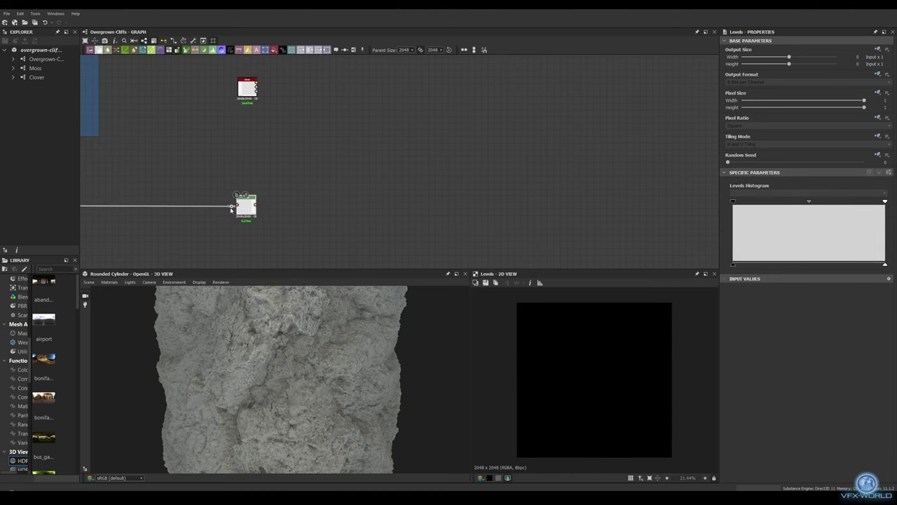
drag(287, 200, 254, 227)
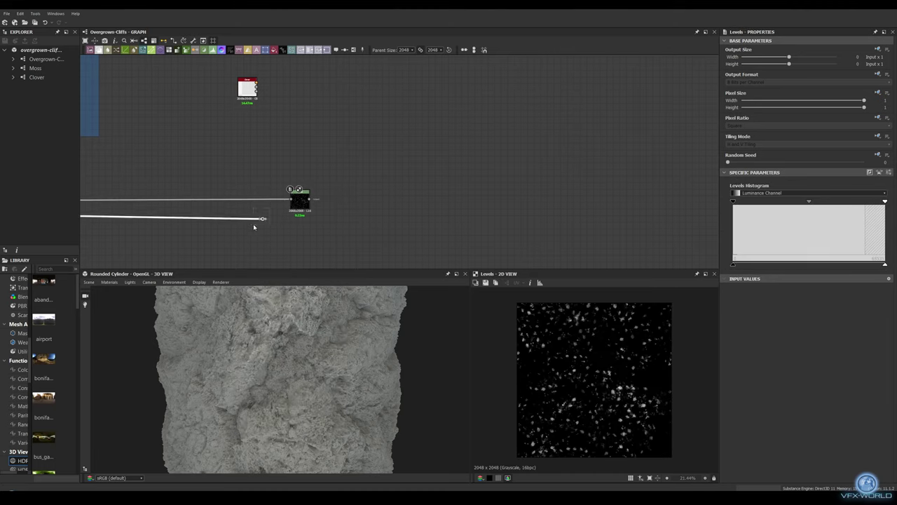
middle_drag(267, 118, 365, 155)
- Connect the Clover node's output into the Blend node
double_click(347, 123)
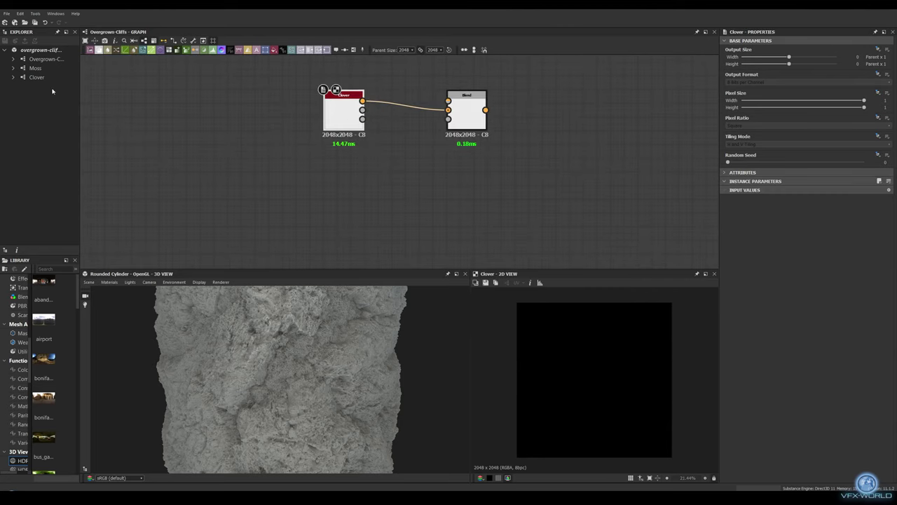
double_click(46, 59)
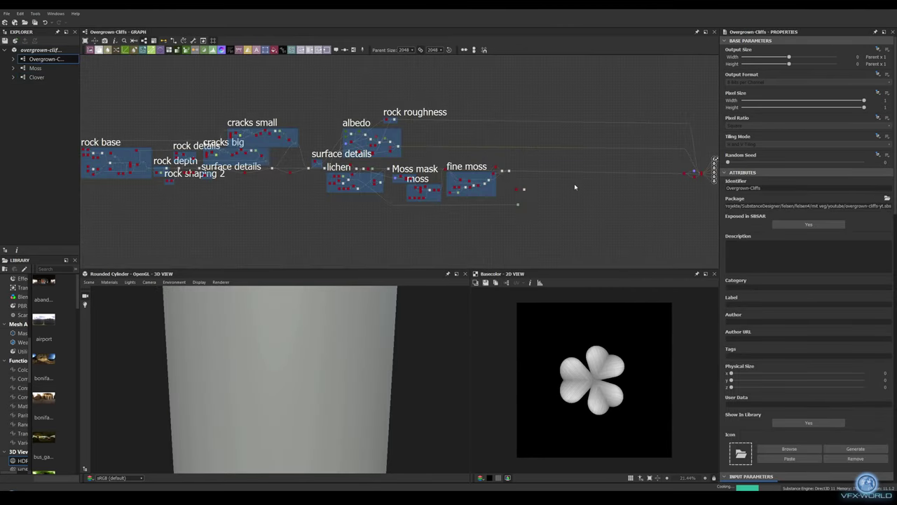
scroll(343, 168, up, 5)
scroll(306, 136, up, 3)
middle_drag(306, 136, 312, 162)
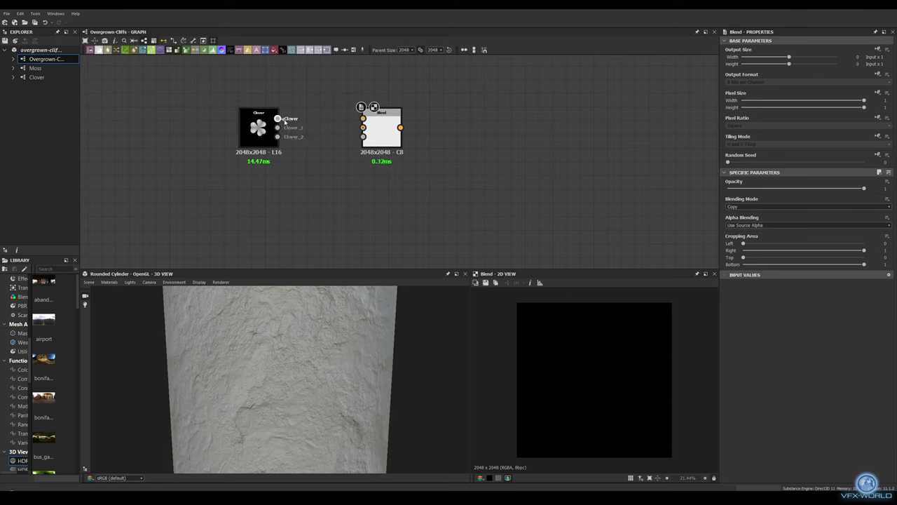
drag(277, 118, 363, 119)
- Check the preview material properties and the final material's rock height map
click(110, 282)
click(175, 299)
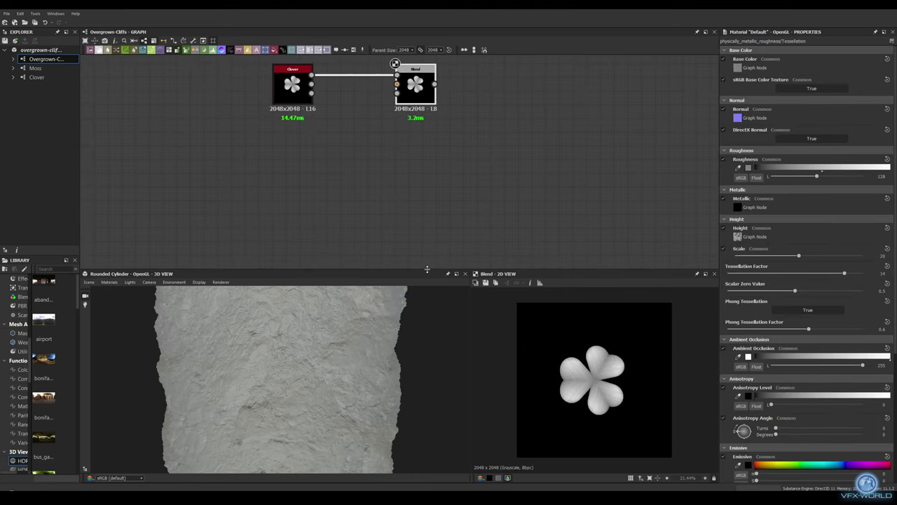
scroll(486, 161, down, 5)
scroll(551, 168, down, 3)
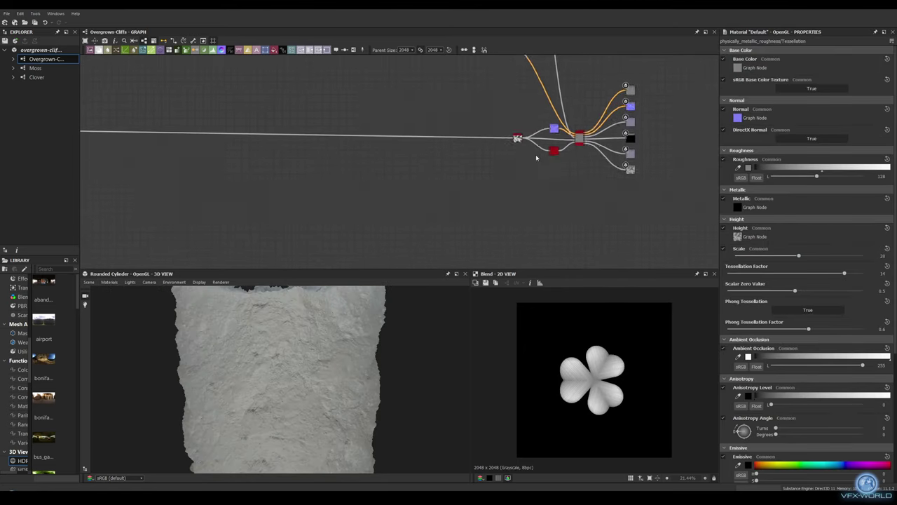
scroll(536, 158, up, 5)
double_click(427, 134)
scroll(375, 231, down, 5)
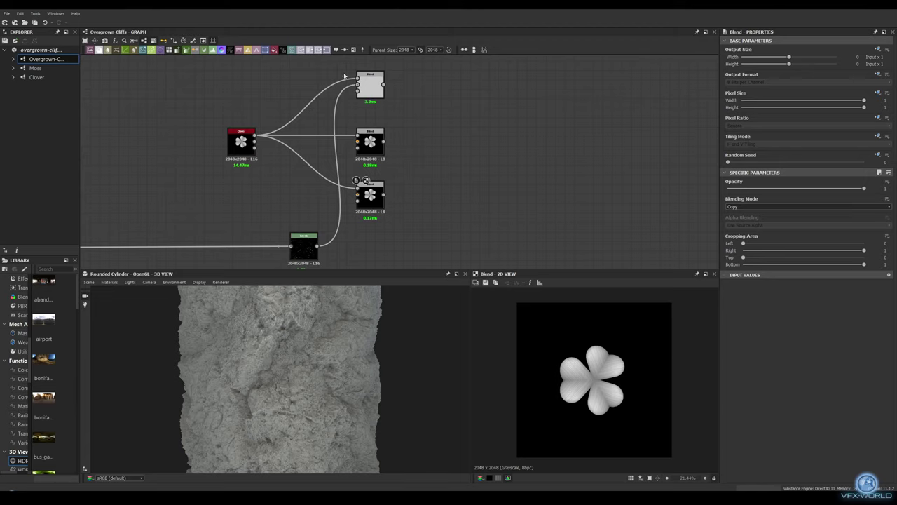
- Subtract the Levels speckle mask in the lower Blend and add a Tile Sampler
drag(340, 217, 357, 194)
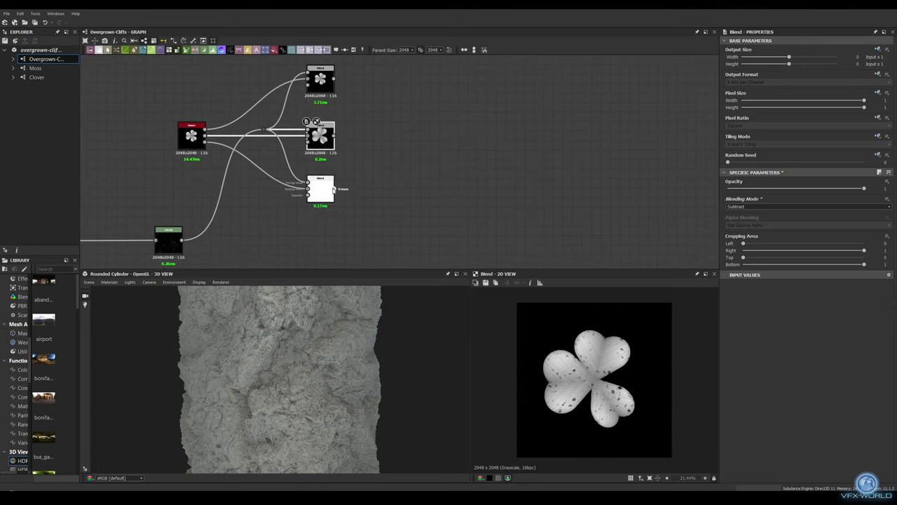
click(807, 206)
click(743, 238)
key(Return)
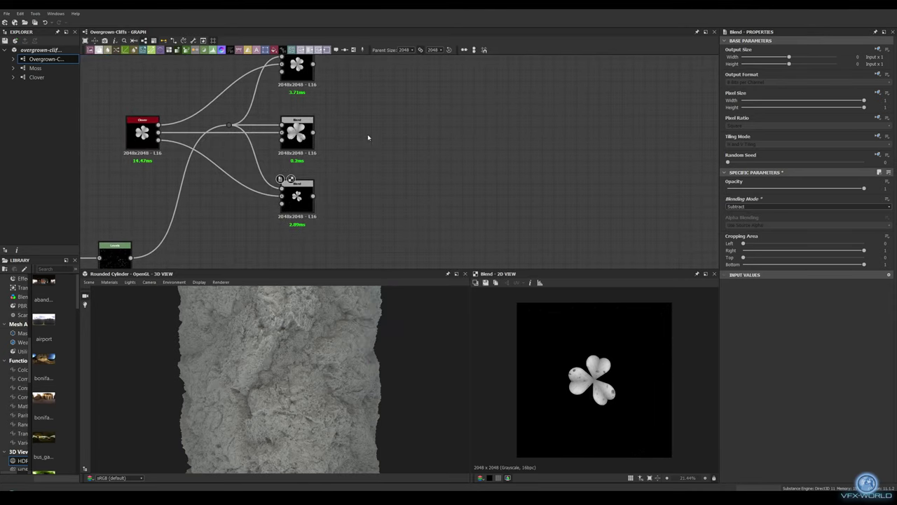
- Feed two more clover variants into the Tile Sampler
middle_drag(314, 68, 320, 108)
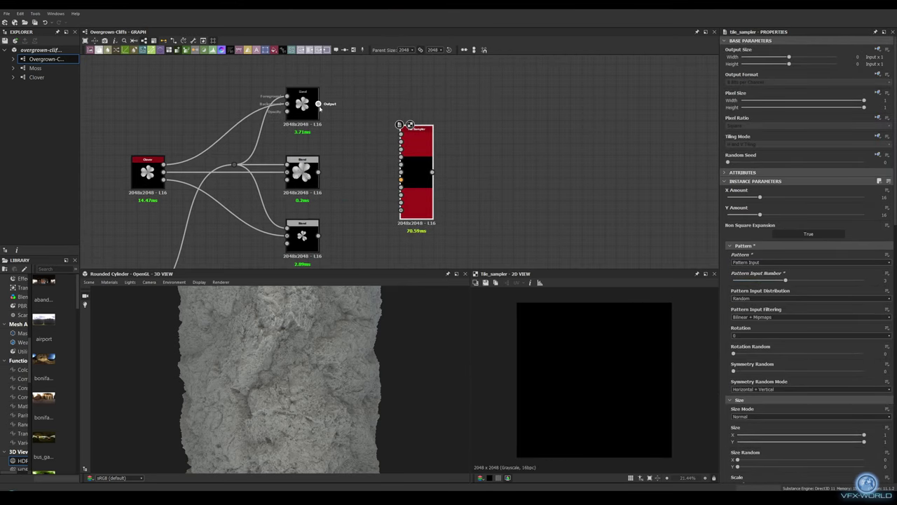
drag(396, 140, 401, 142)
middle_drag(352, 263, 400, 186)
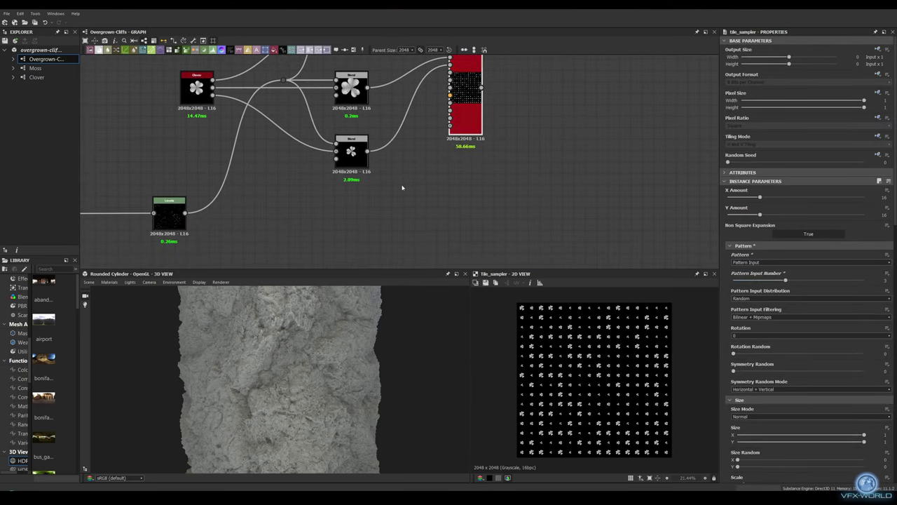
- Add a Paraboloid Shape node at scale 0.78 and plug it into the Tile Sampler
key(space)
text(shape)
key(Return)
click(807, 216)
click(743, 226)
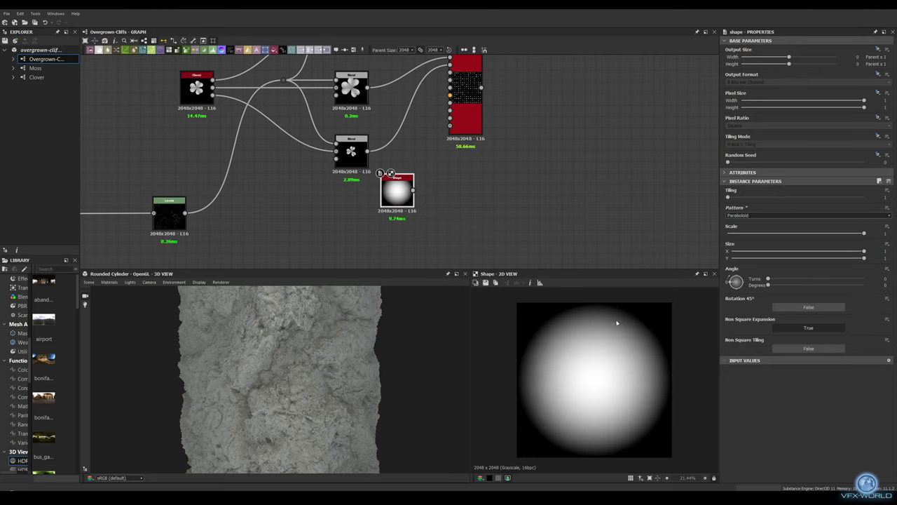
drag(851, 236, 834, 234)
middle_drag(492, 126, 492, 148)
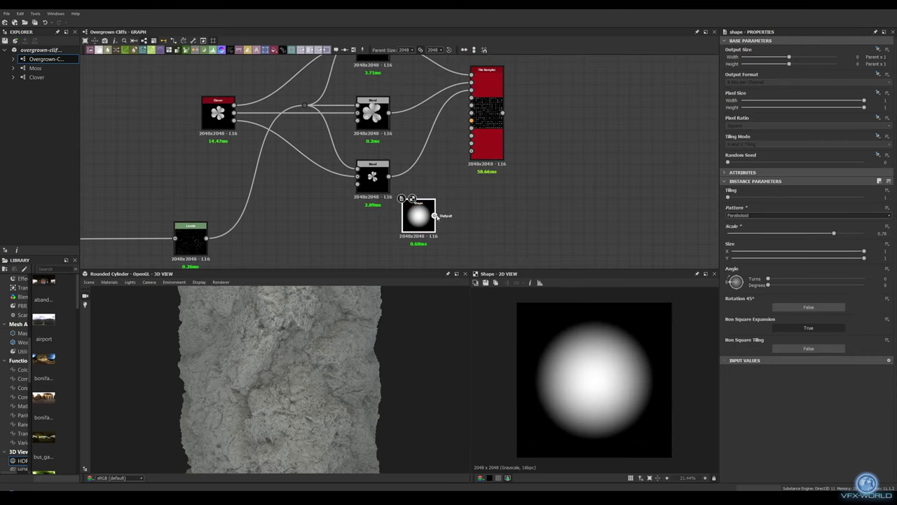
middle_drag(420, 214, 371, 239)
double_click(440, 126)
middle_drag(440, 126, 390, 125)
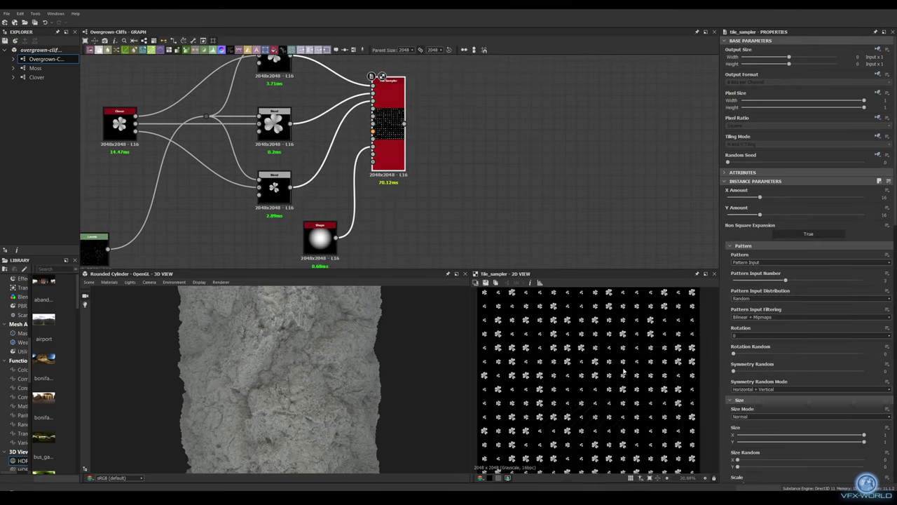
- Set the Tile Sampler to 11 tiles in both directions
scroll(597, 375, up, 1)
text(11)
key(Return)
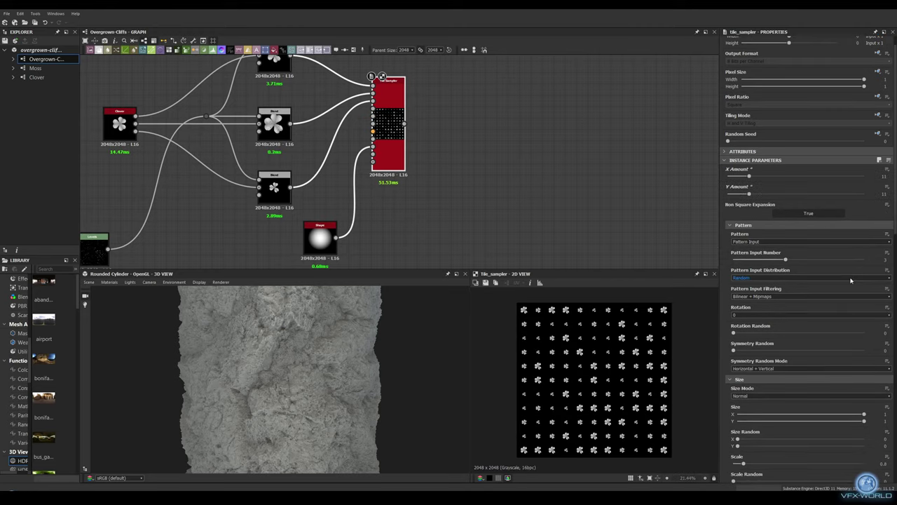
scroll(778, 315, down, 5)
scroll(778, 316, down, 3)
scroll(804, 304, down, 5)
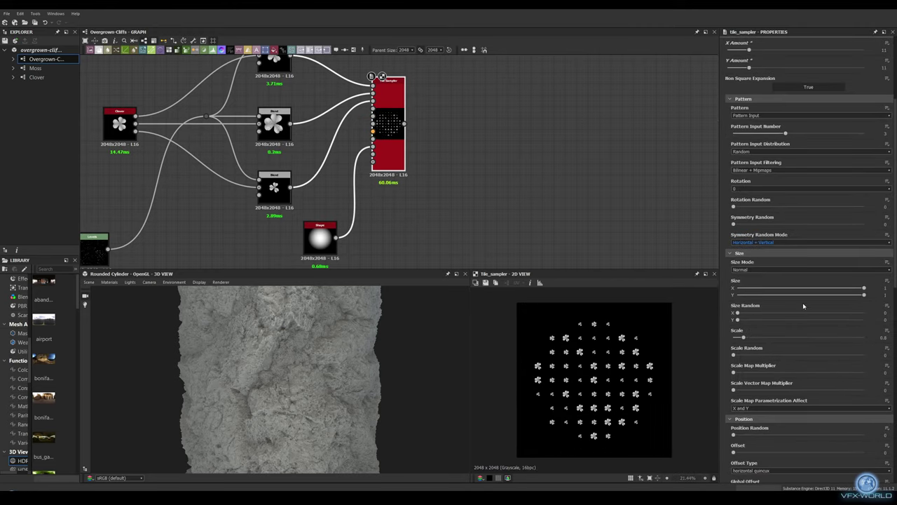
scroll(739, 285, down, 5)
scroll(807, 294, up, 10)
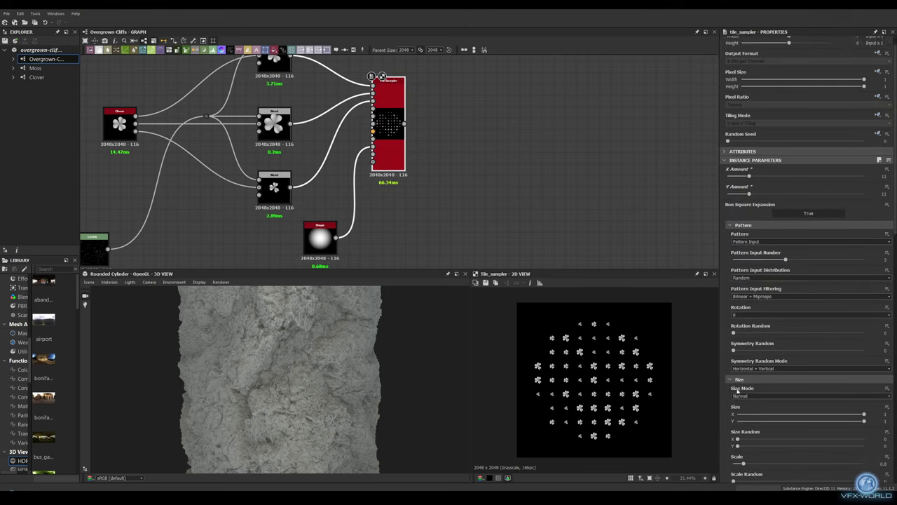
- Enlarge the clovers to scale about 5.37 with random size and position random 2.75
drag(746, 401, 778, 401)
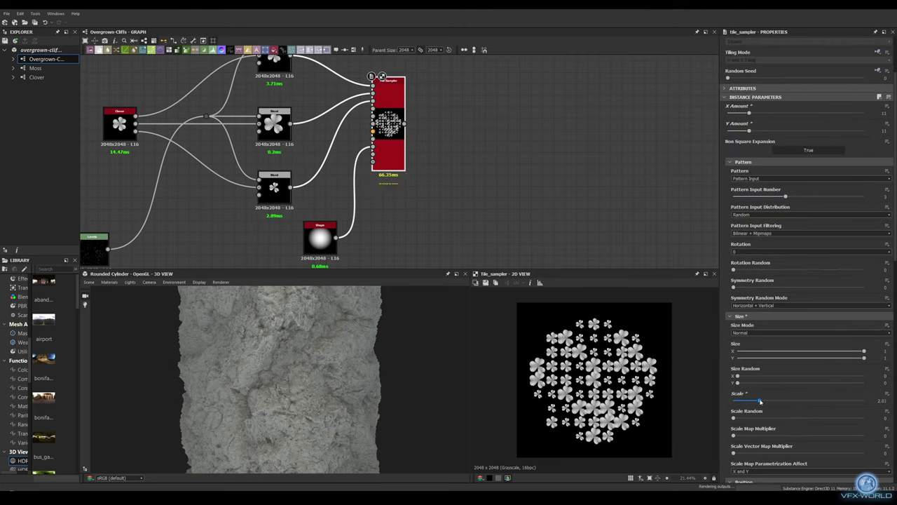
click(867, 419)
scroll(806, 417, down, 3)
mouse_move(734, 411)
mouse_down()
mouse_move(751, 413)
mouse_move(769, 397)
mouse_up()
scroll(771, 396, down, 2)
scroll(771, 396, down, 2)
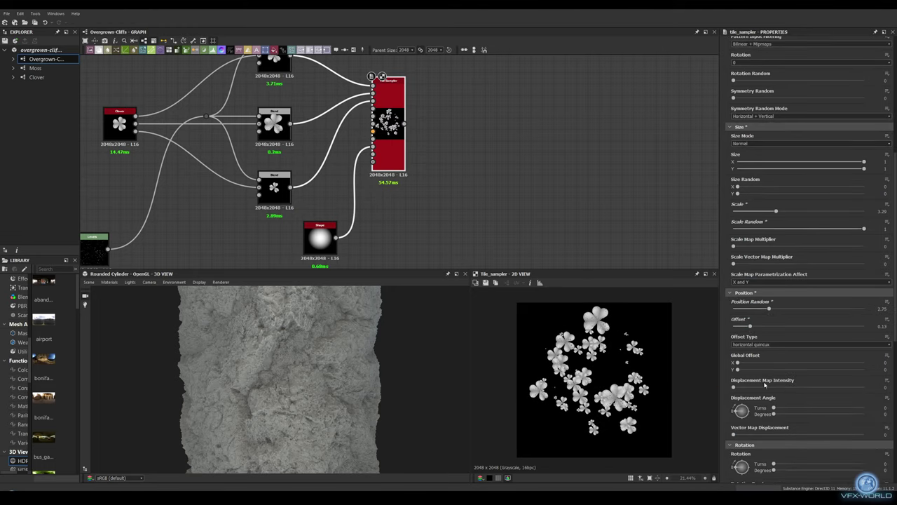
scroll(806, 393, down, 2)
- Randomize the clovers' rotation and set mask random to 0.84
click(857, 390)
drag(857, 390, 865, 390)
scroll(841, 390, down, 2)
scroll(820, 390, down, 3)
scroll(801, 390, down, 2)
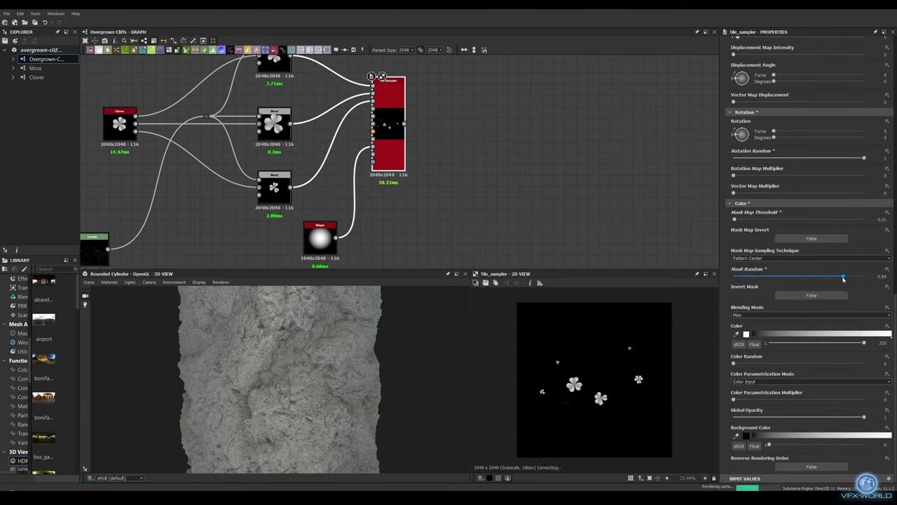
scroll(841, 280, up, 4)
scroll(842, 291, up, 3)
scroll(841, 302, up, 4)
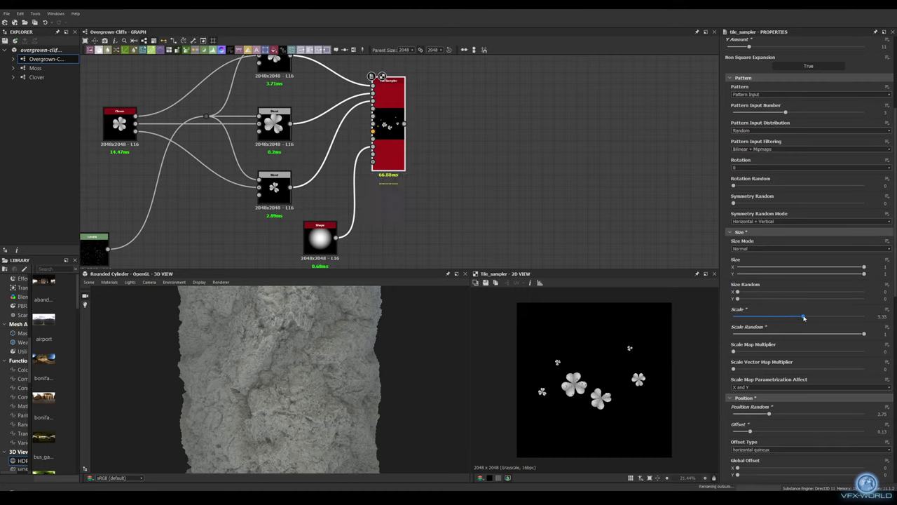
middle_drag(495, 180, 401, 191)
- Add a Directional Warp after the clover Tile Sampler, then survey the moss frames
drag(309, 134, 399, 221)
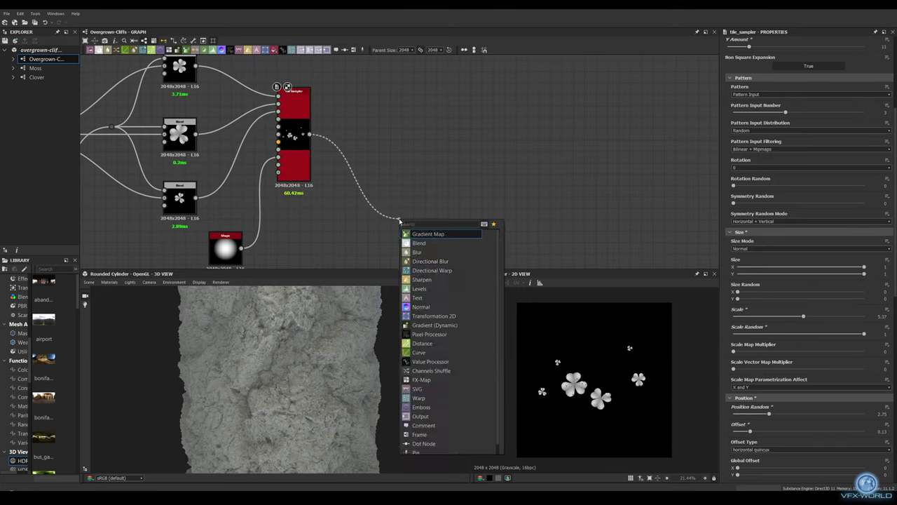
click(431, 270)
middle_drag(393, 210, 470, 225)
scroll(297, 222, down, 3)
scroll(262, 138, up, 3)
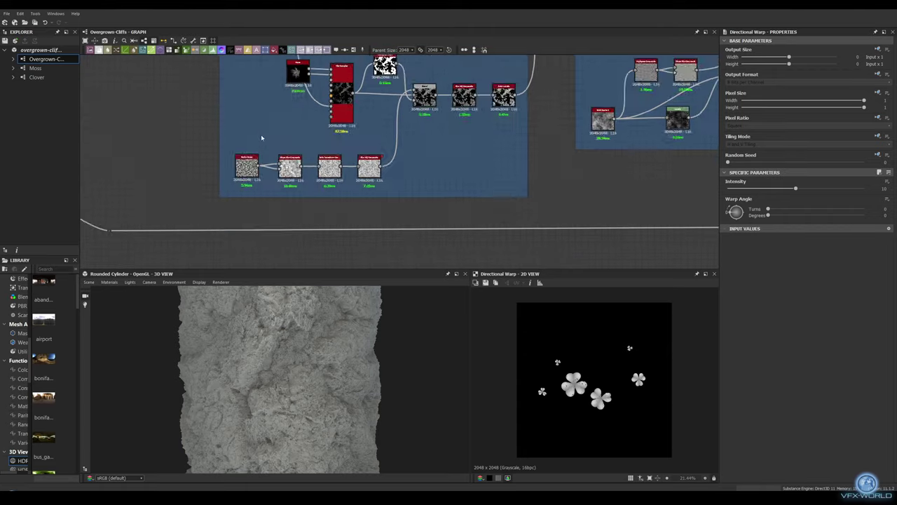
scroll(262, 138, down, 2)
middle_drag(261, 171, 392, 161)
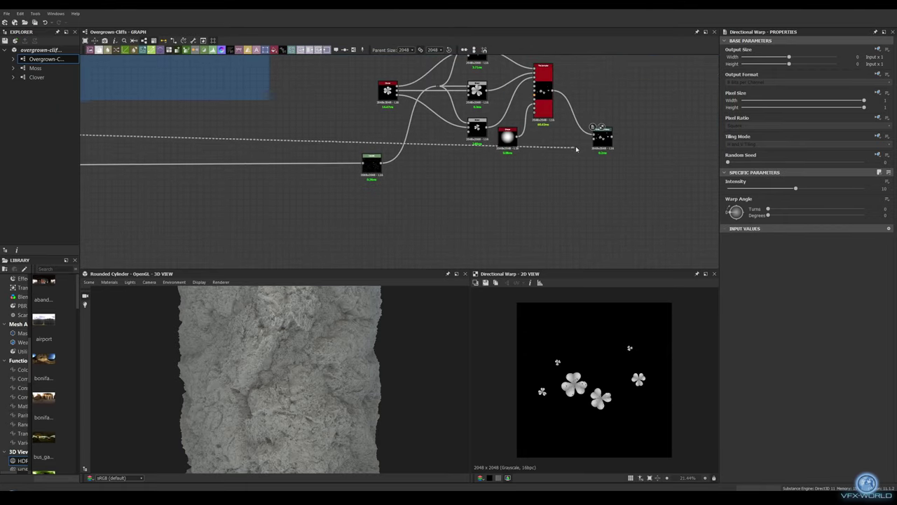
- Preview the Dot noise, then set the Directional Warp intensity to 2.82
double_click(483, 176)
scroll(413, 164, down, 2)
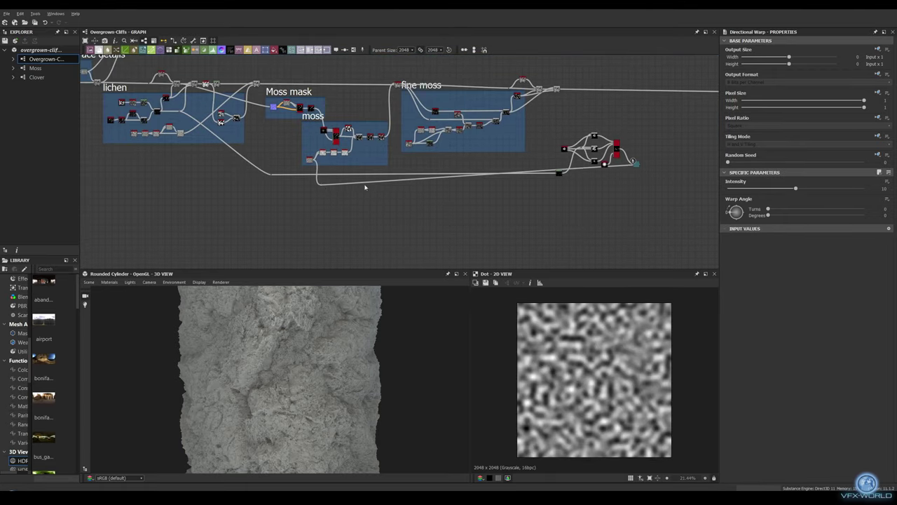
scroll(622, 185, up, 5)
double_click(375, 155)
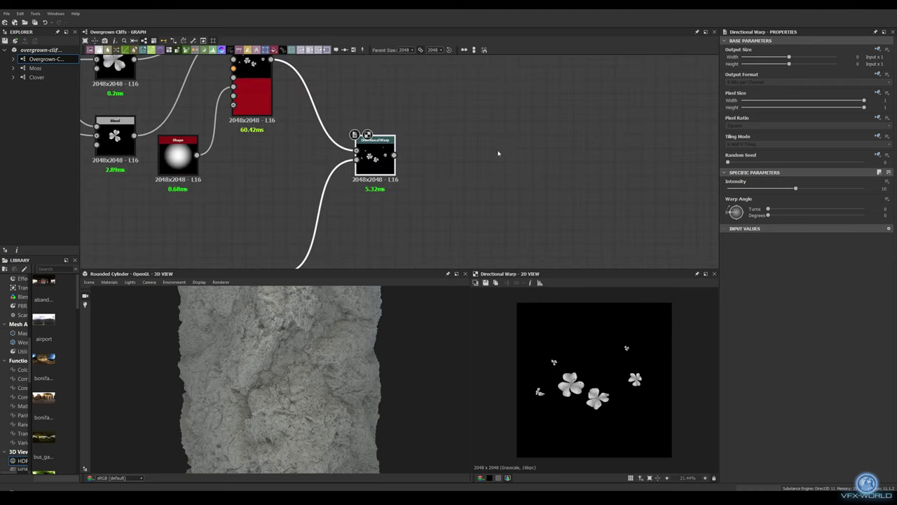
drag(747, 188, 748, 188)
- Add a second Tile Sampler node via the 'tile' node search
middle_drag(572, 190, 516, 181)
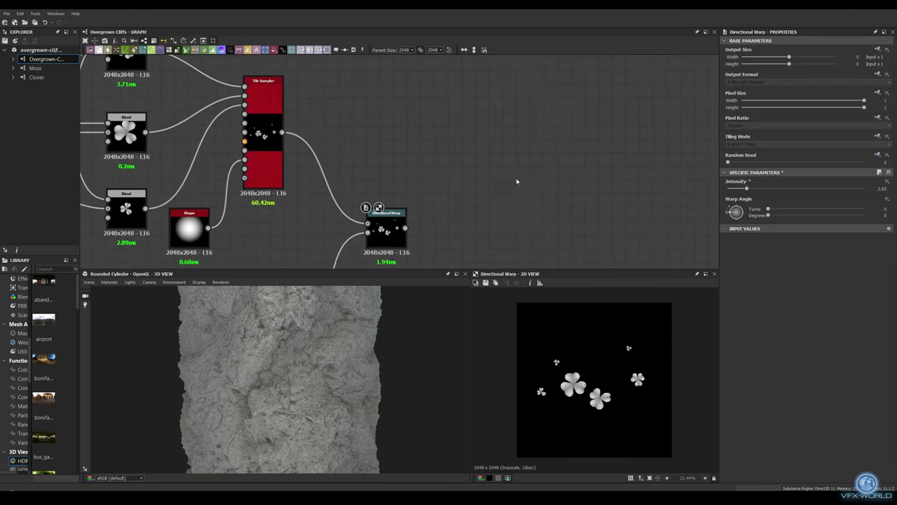
key(space)
text(tile)
click(484, 226)
- Set the new Tile Sampler's Pattern to Pattern Input
click(809, 261)
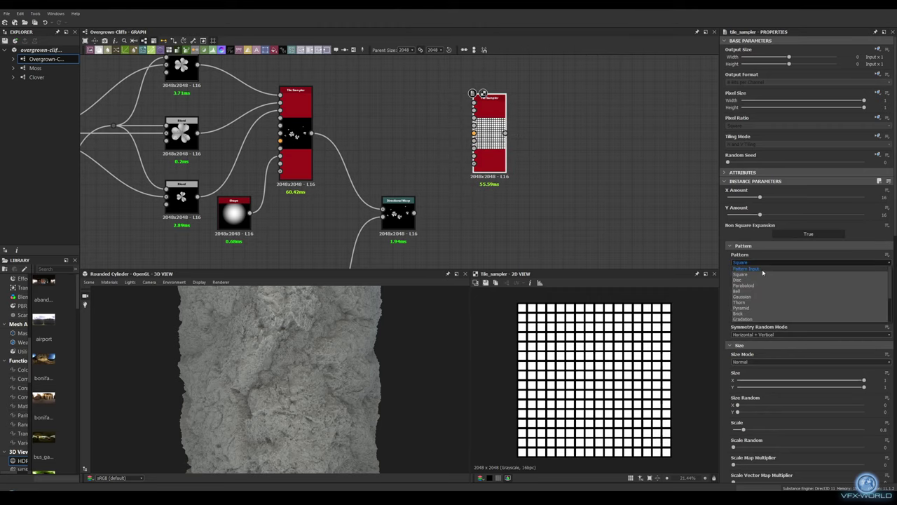
click(806, 270)
scroll(568, 156, down, 2)
scroll(568, 156, down, 3)
scroll(568, 156, up, 5)
scroll(567, 155, up, 1)
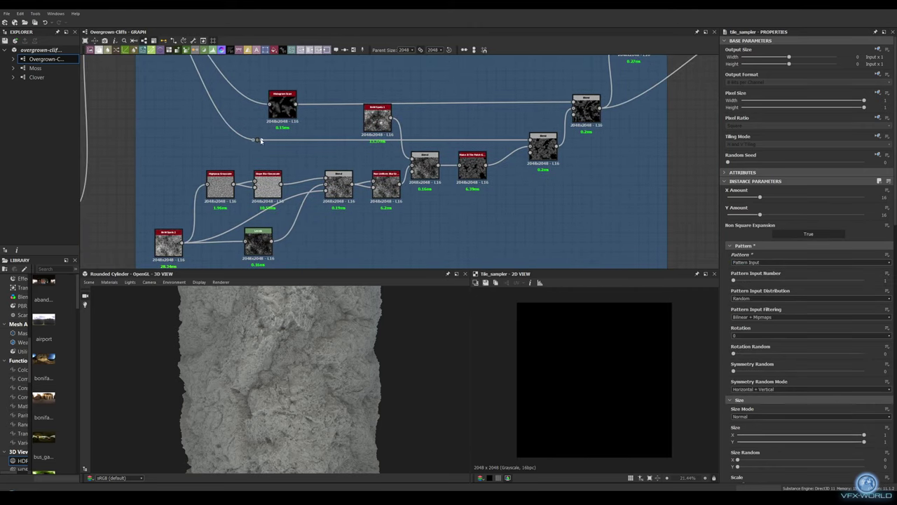
- Connect the Dot mask into the new Tile Sampler and preview its output
middle_drag(541, 172, 564, 146)
drag(395, 127, 563, 144)
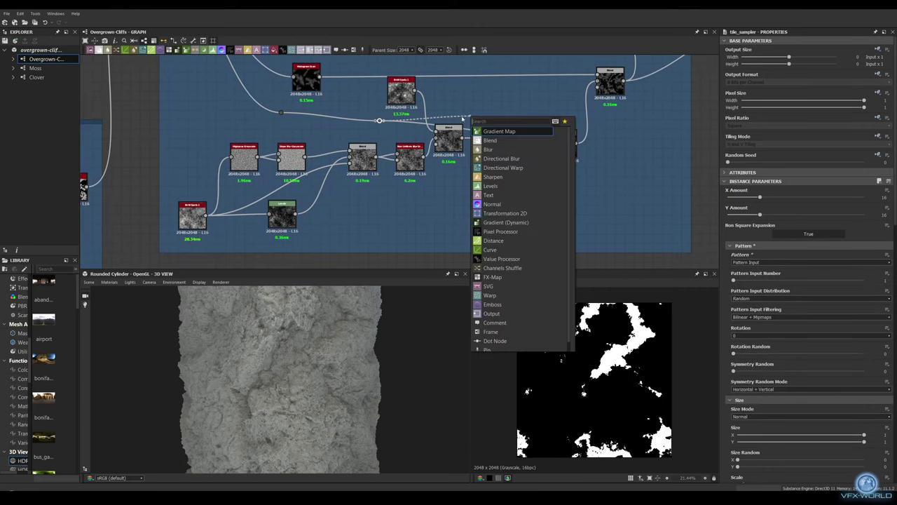
click(490, 123)
scroll(260, 121, down, 3)
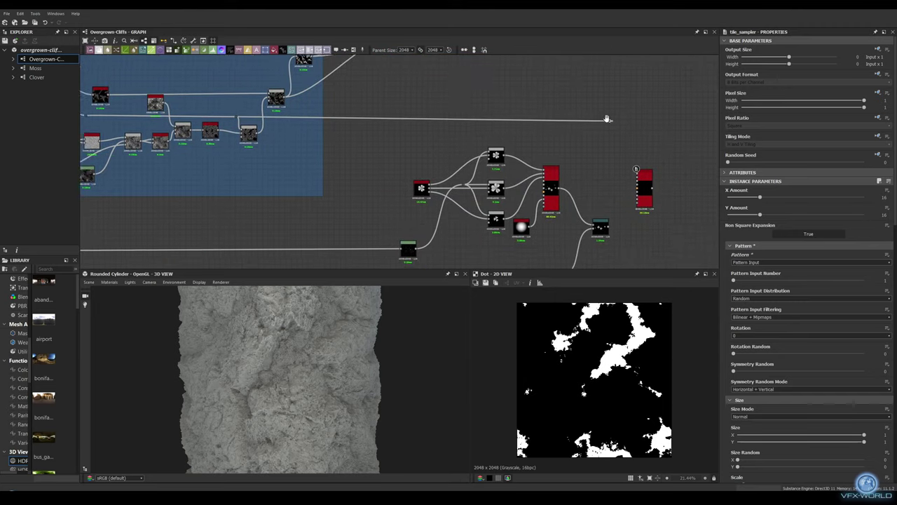
scroll(533, 147, up, 3)
scroll(532, 147, down, 2)
drag(628, 128, 529, 156)
double_click(530, 156)
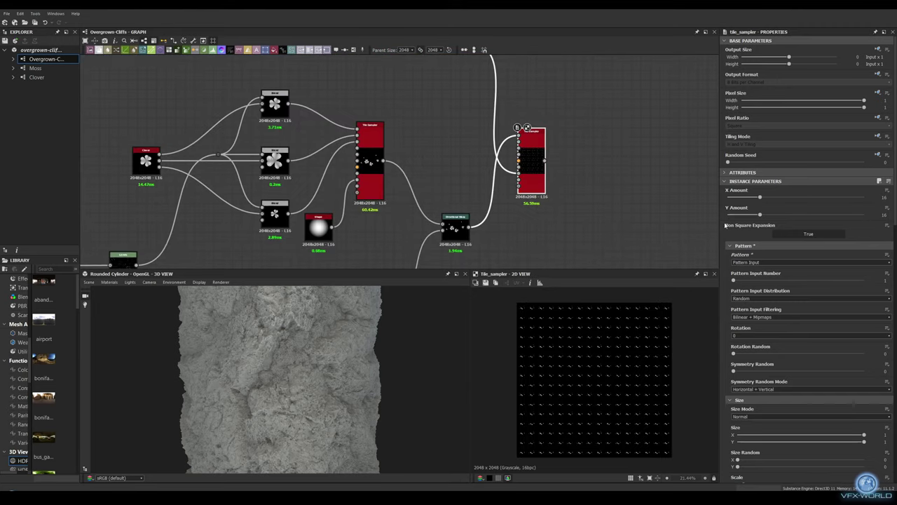
- Set X/Y Amount to 10, Scale to 1.82 and Scale Random to 0.6
scroll(794, 283, down, 5)
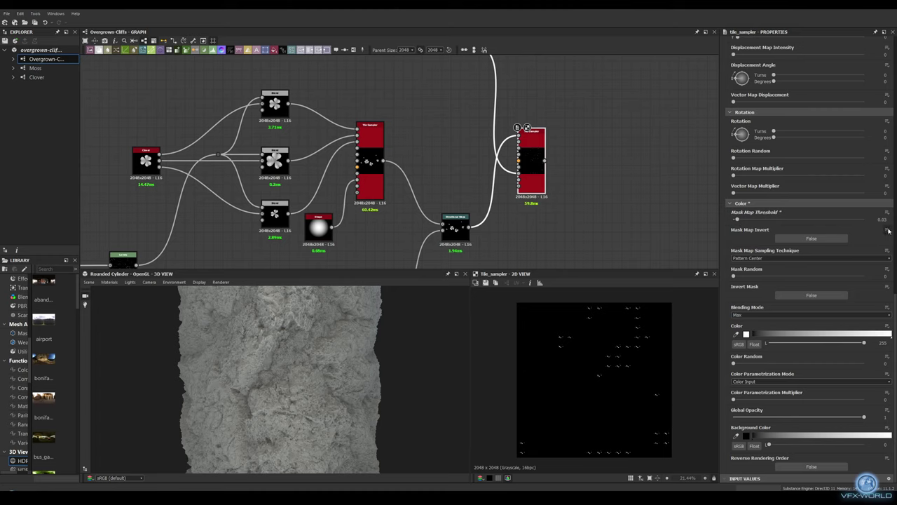
scroll(884, 228, up, 10)
scroll(617, 334, up, 5)
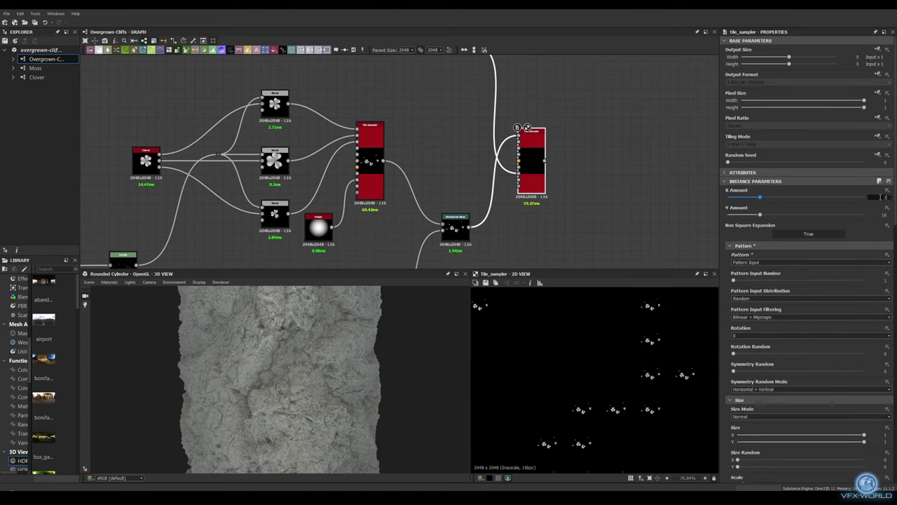
text(0)
key(Return)
scroll(596, 379, down, 5)
scroll(755, 349, down, 1)
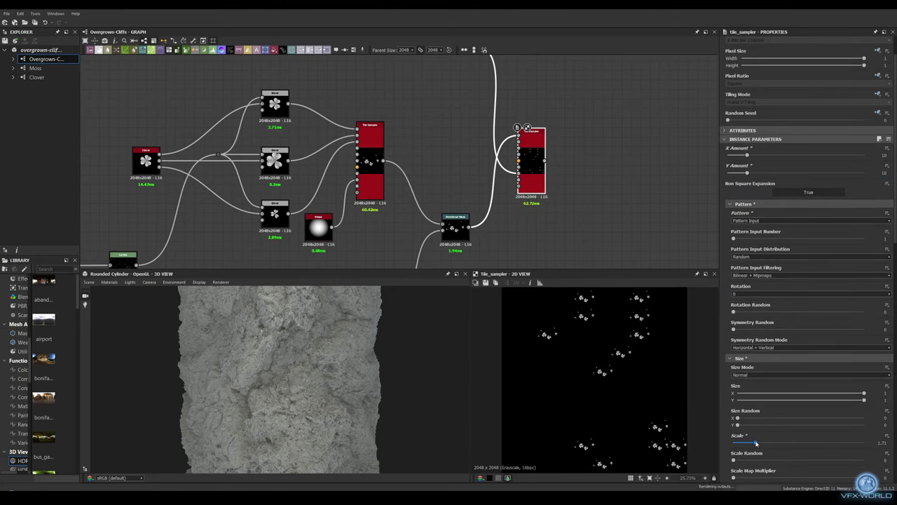
drag(751, 460, 811, 460)
scroll(804, 456, down, 3)
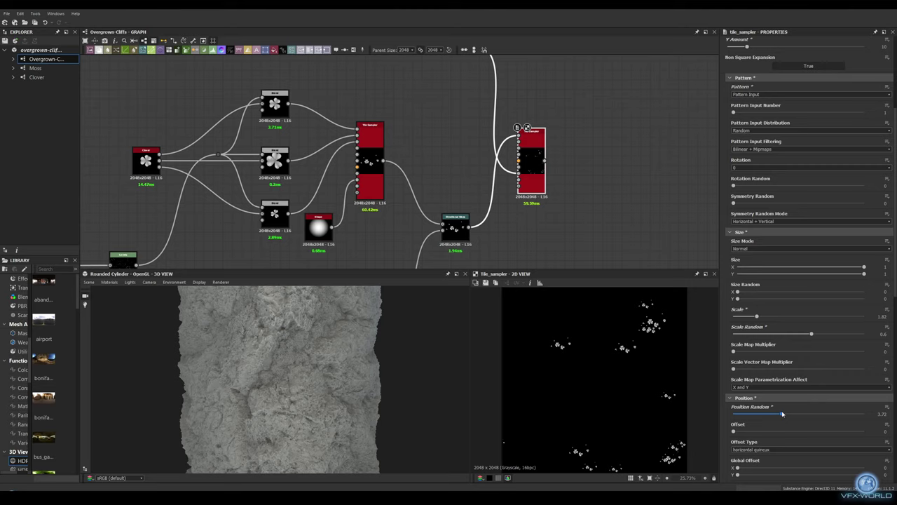
drag(782, 413, 784, 413)
- Set Position Random to 3.74 and Mask Random to about 0.69
scroll(785, 432, down, 2)
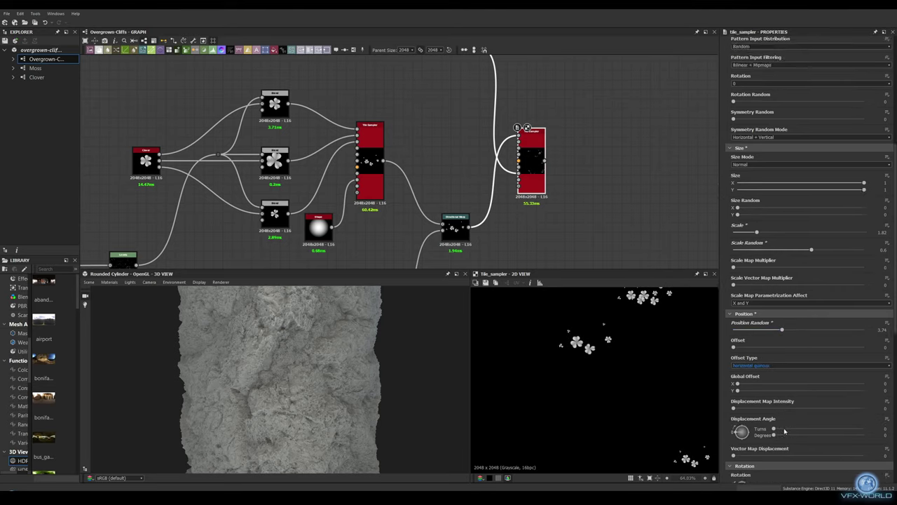
scroll(785, 431, down, 3)
scroll(796, 400, up, 3)
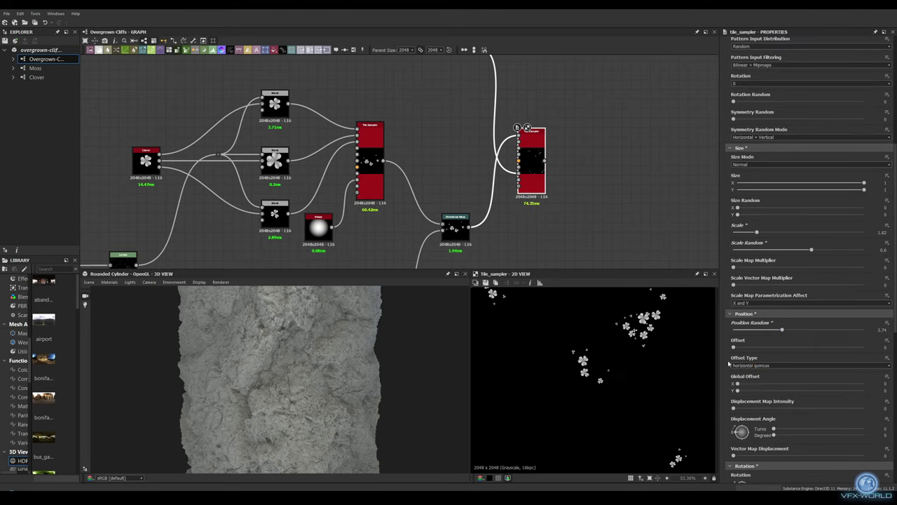
scroll(764, 358, down, 3)
scroll(778, 375, down, 5)
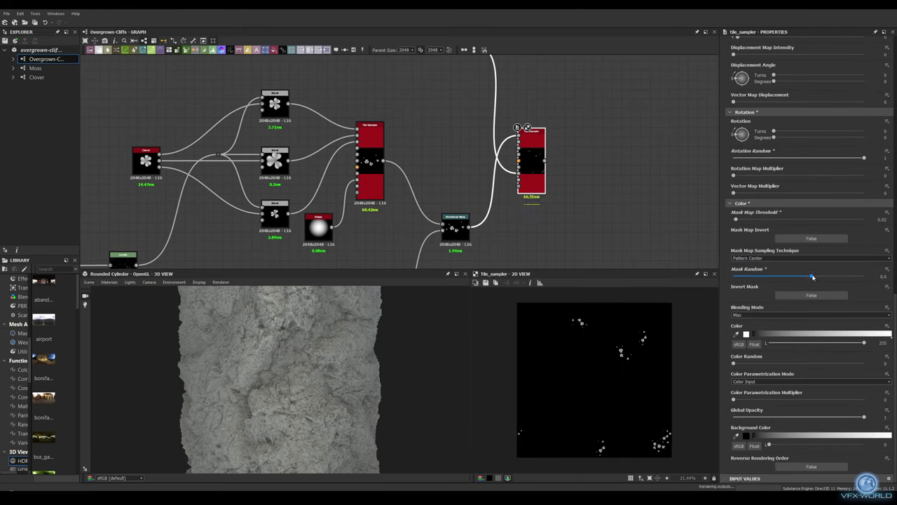
drag(824, 277, 823, 276)
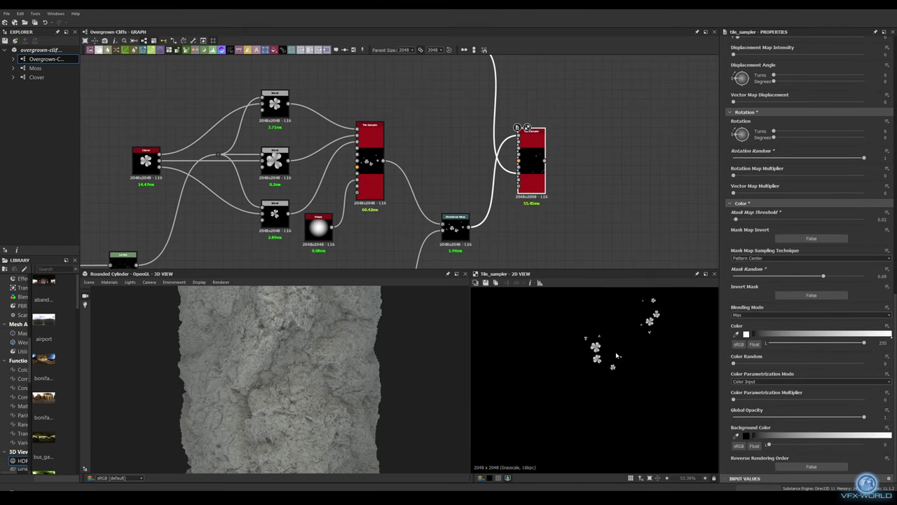
middle_drag(559, 164, 409, 215)
- Chain a Histogram Scan and a Blur HQ Grayscale after the clover Tile Sampler
drag(447, 171, 449, 171)
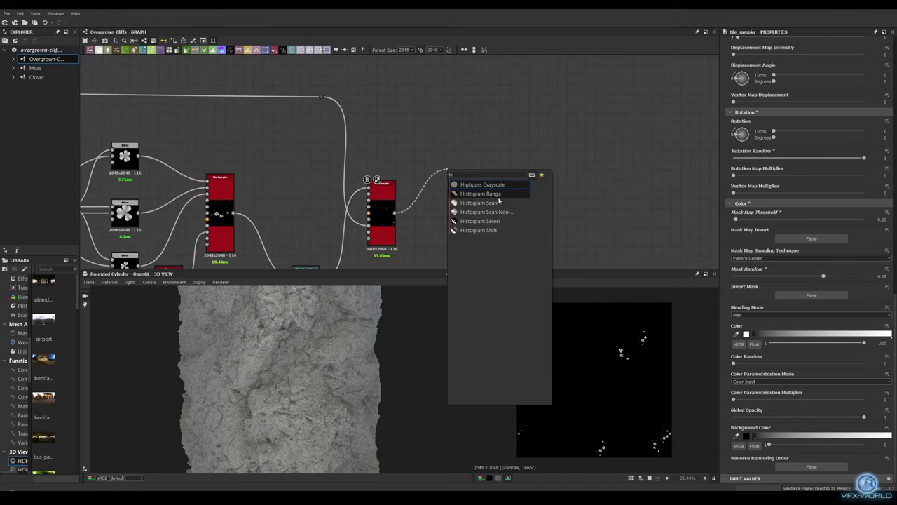
click(472, 180)
middle_drag(590, 205, 456, 190)
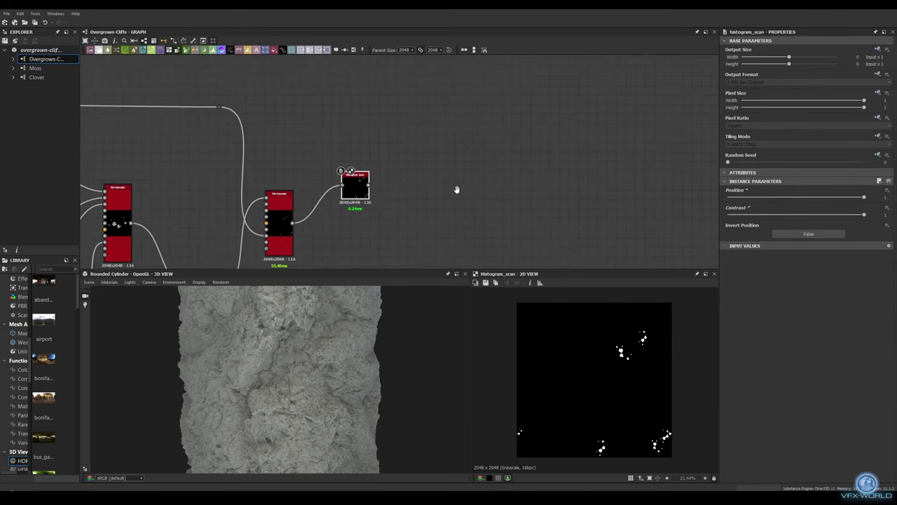
drag(367, 185, 361, 196)
text(blur)
key(Return)
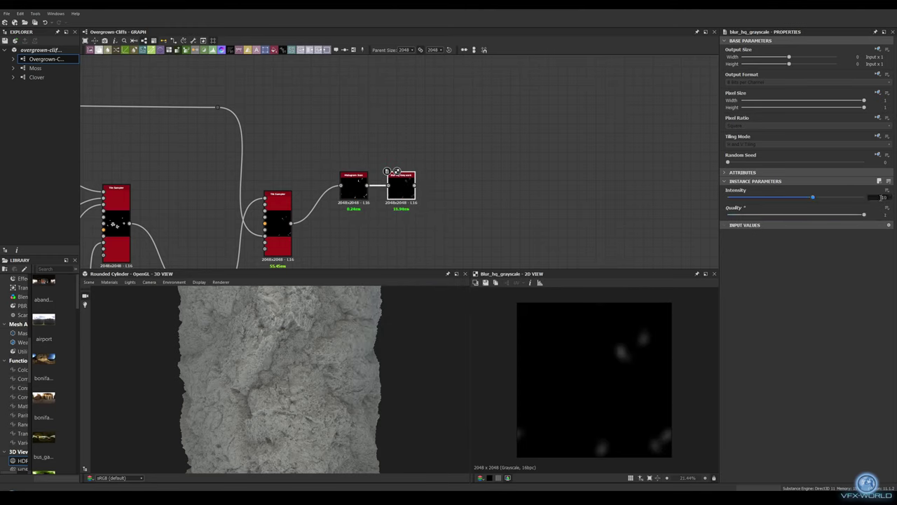
scroll(705, 324, up, 5)
scroll(528, 150, down, 3)
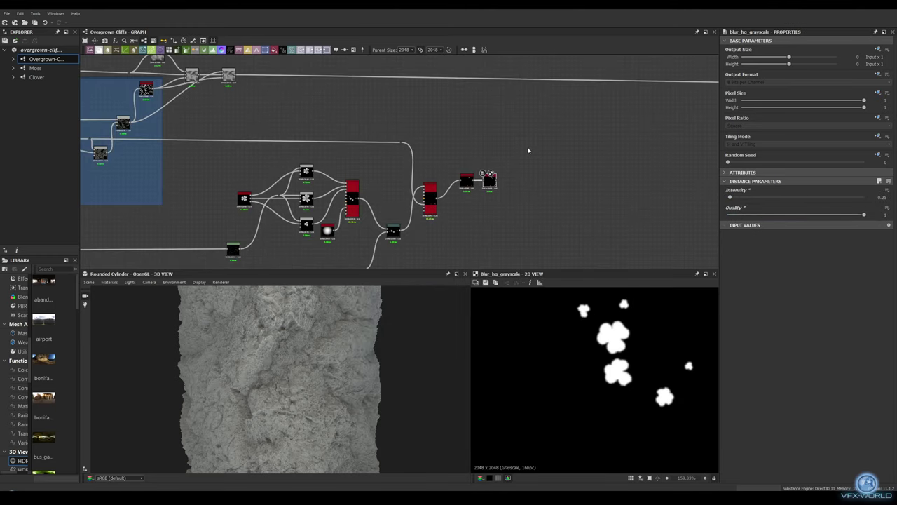
- Add a Blend node to the graph
key(space)
click(457, 194)
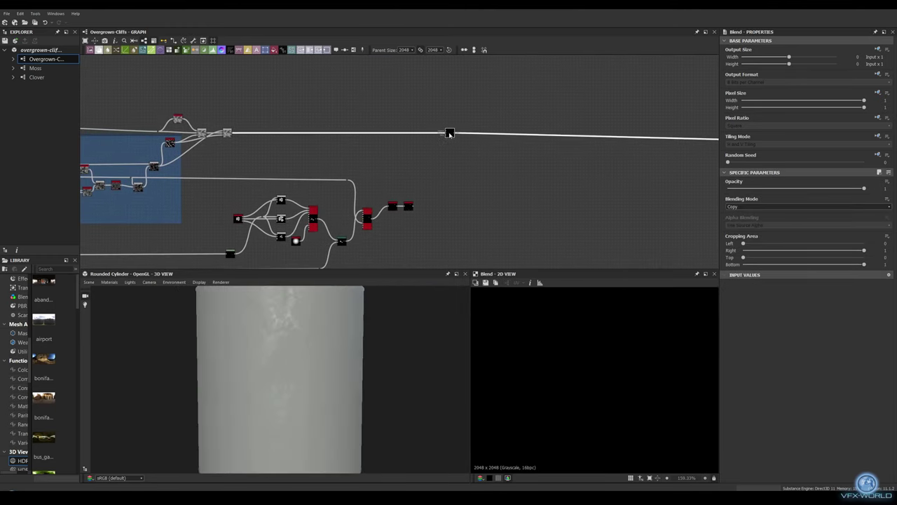
scroll(449, 162, up, 2)
- Blur the main height line with a Blur HQ Grayscale at maximum quality
middle_drag(433, 123, 502, 141)
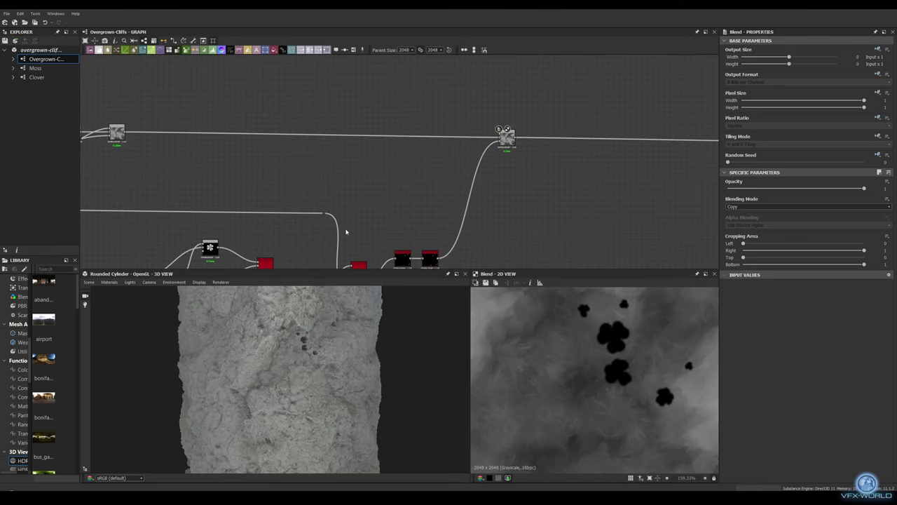
key(space)
text(blur)
key(Return)
drag(364, 108, 461, 113)
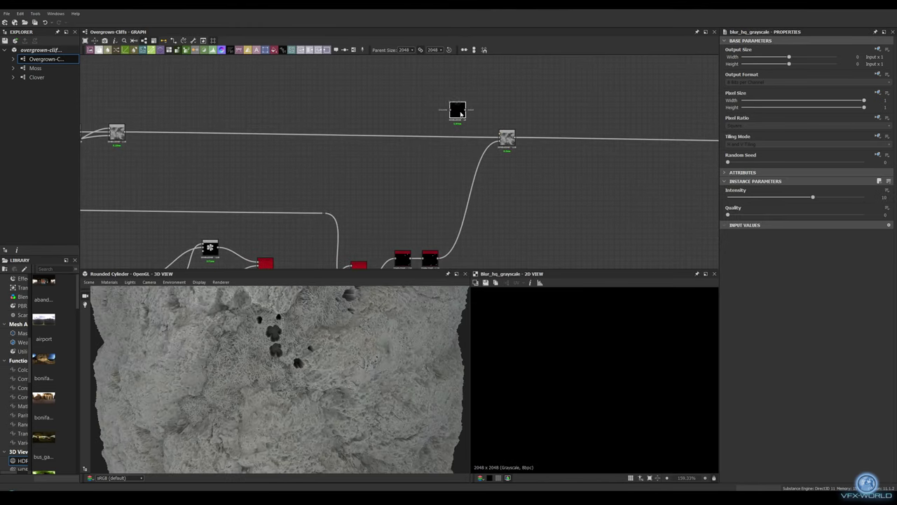
drag(430, 138, 449, 102)
drag(727, 214, 893, 220)
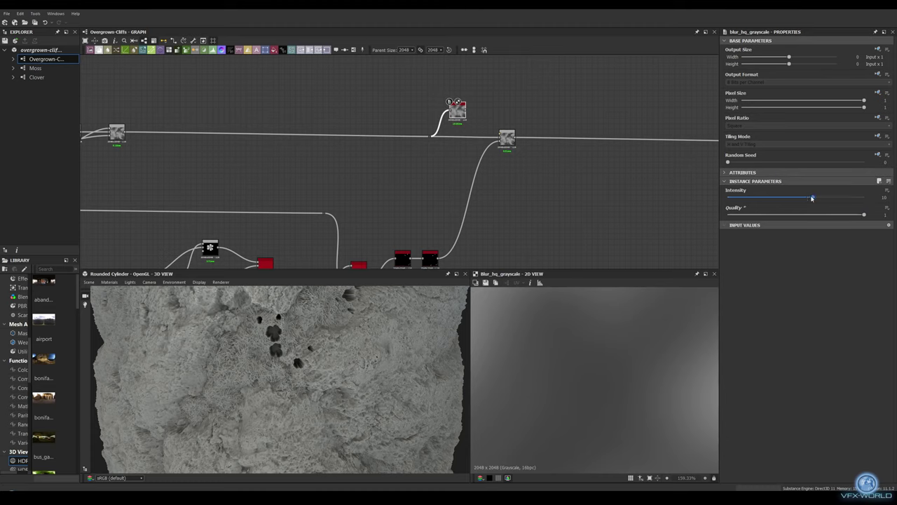
- Route the clover shapes through a new Dot node into the Blend node
scroll(625, 202, up, 3)
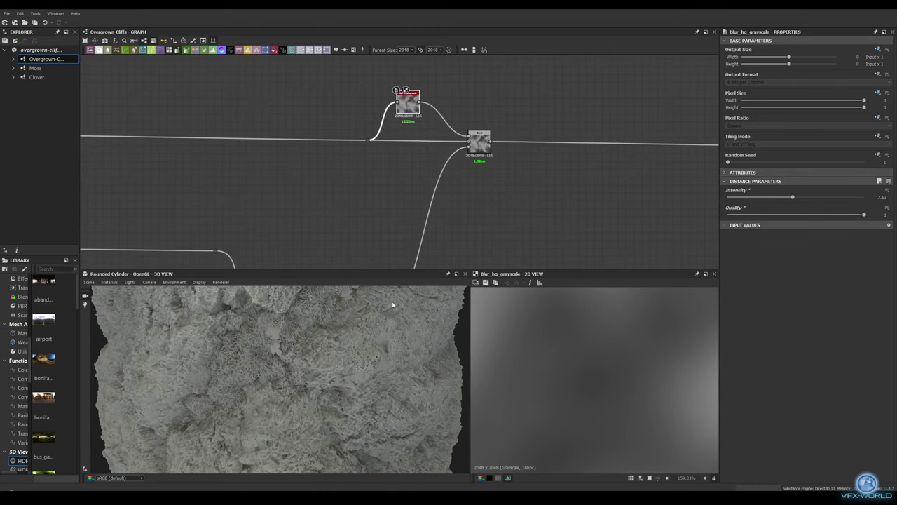
scroll(282, 344, up, 5)
scroll(281, 344, down, 5)
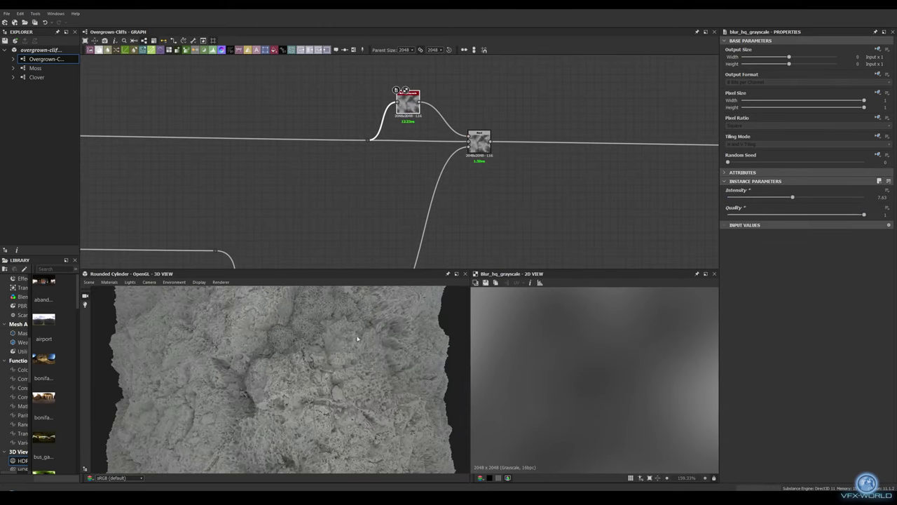
middle_drag(538, 191, 385, 201)
right_click(294, 156)
click(329, 175)
scroll(380, 162, down, 3)
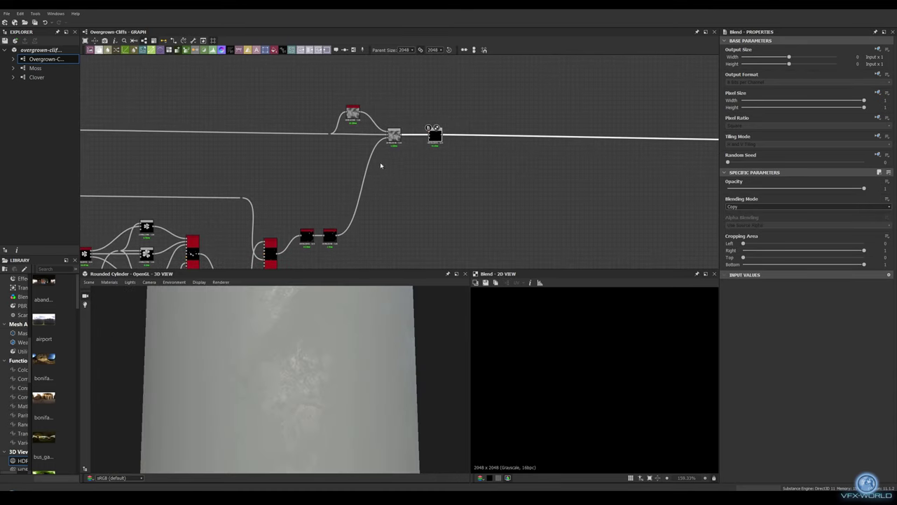
drag(435, 144, 433, 140)
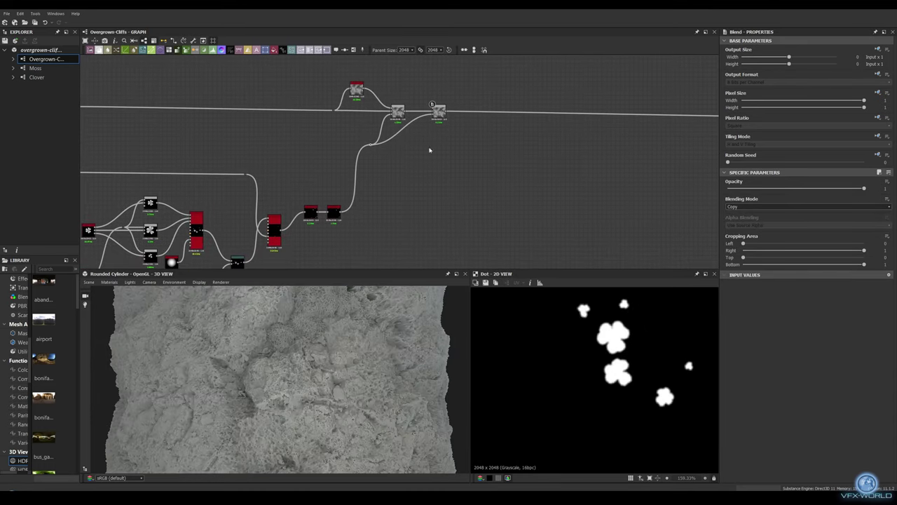
drag(279, 228, 378, 228)
drag(433, 194, 433, 105)
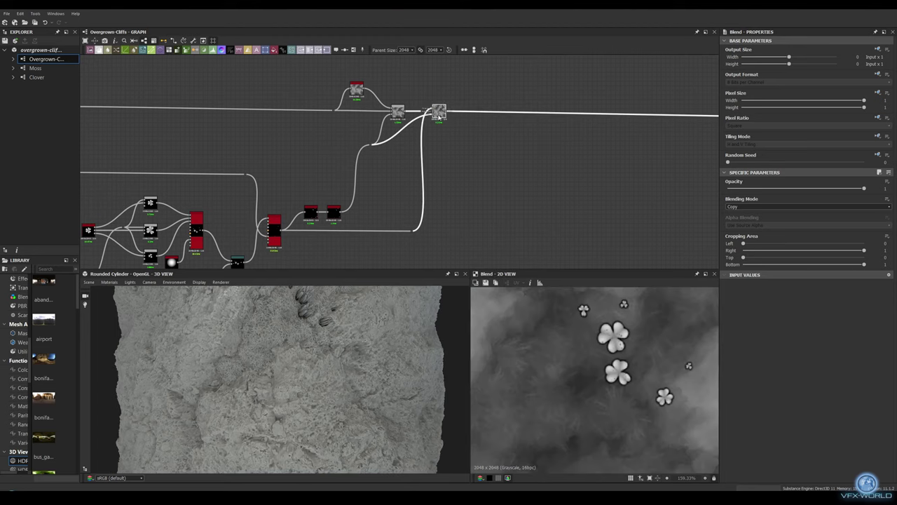
- Set the Blend to Screen at about 0.02 opacity and inspect the 3D preview
click(807, 206)
click(768, 250)
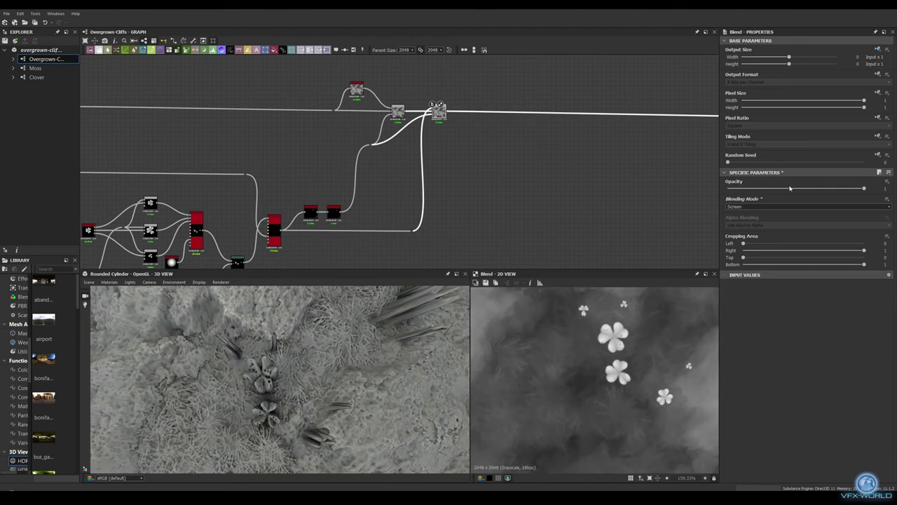
drag(754, 190, 746, 193)
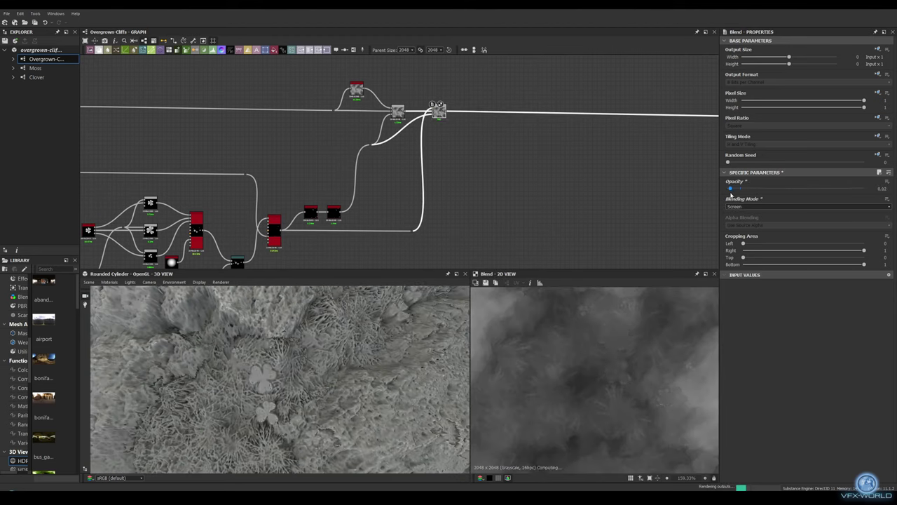
alt+drag(391, 311, 327, 367)
middle_drag(531, 176, 440, 183)
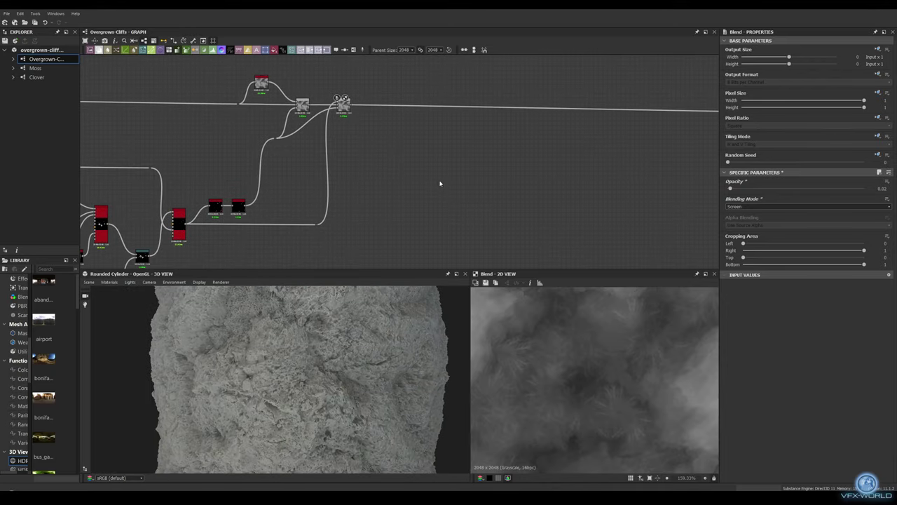
- Create a new graph named Flowers in the package and open it for editing
right_click(42, 49)
click(210, 56)
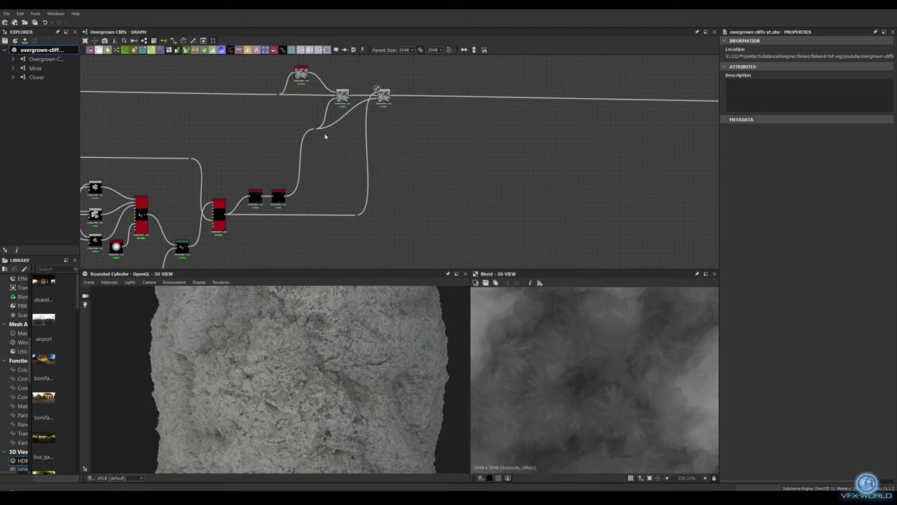
click(261, 141)
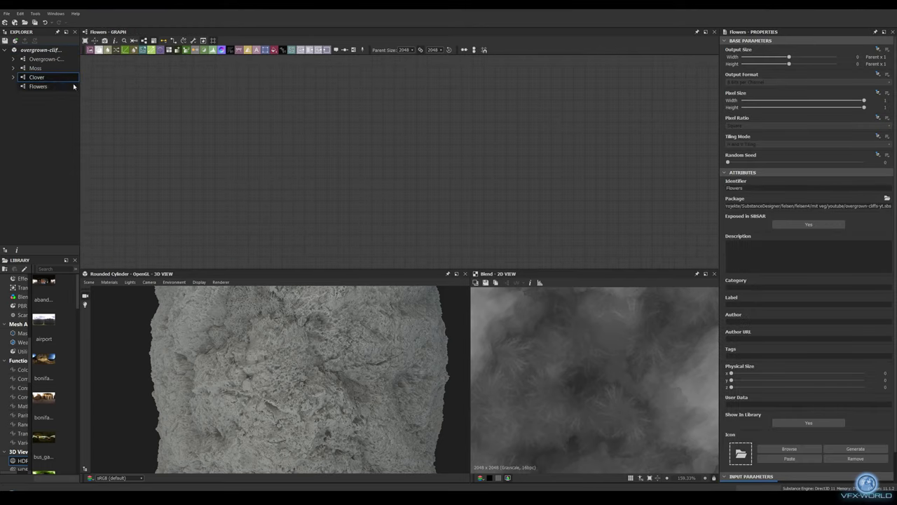
double_click(46, 90)
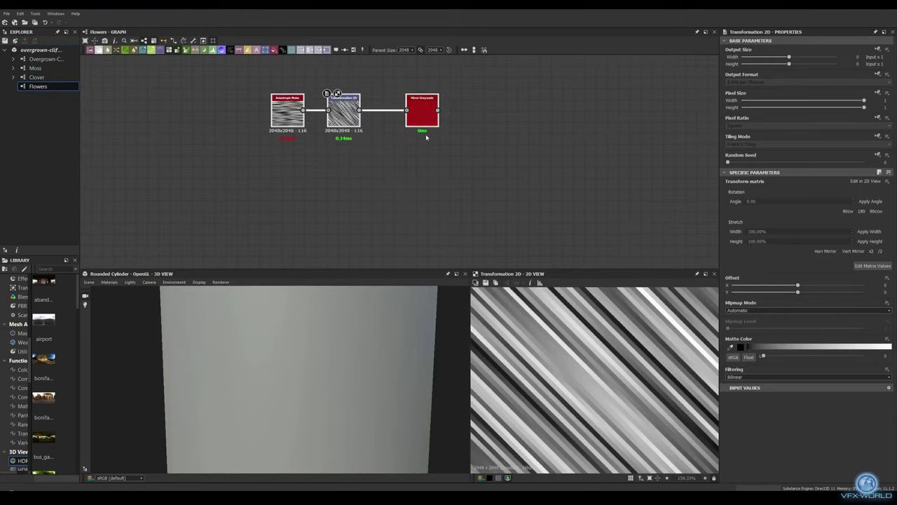
- Shrink a Disc shape and stretch it into a non-tiling egg with Trapezoid Transform
click(750, 215)
click(751, 230)
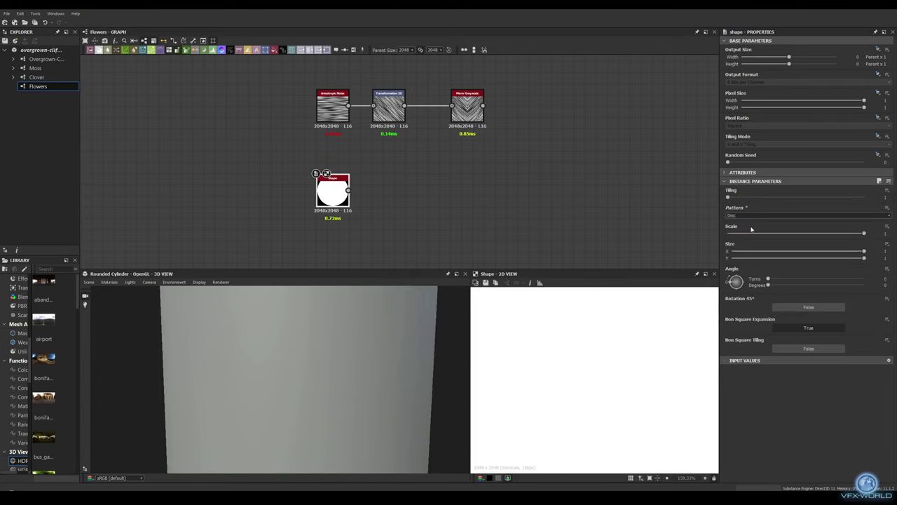
drag(834, 234, 809, 232)
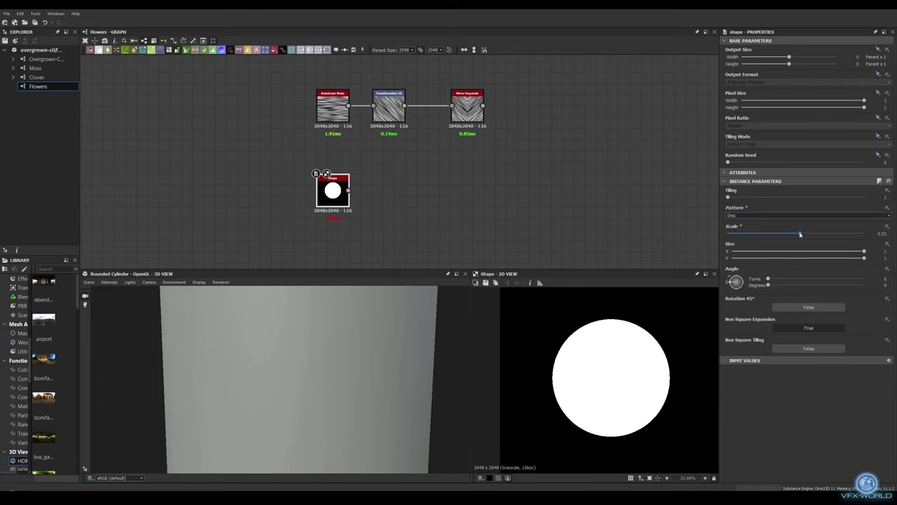
key(space)
text(trap)
key(Return)
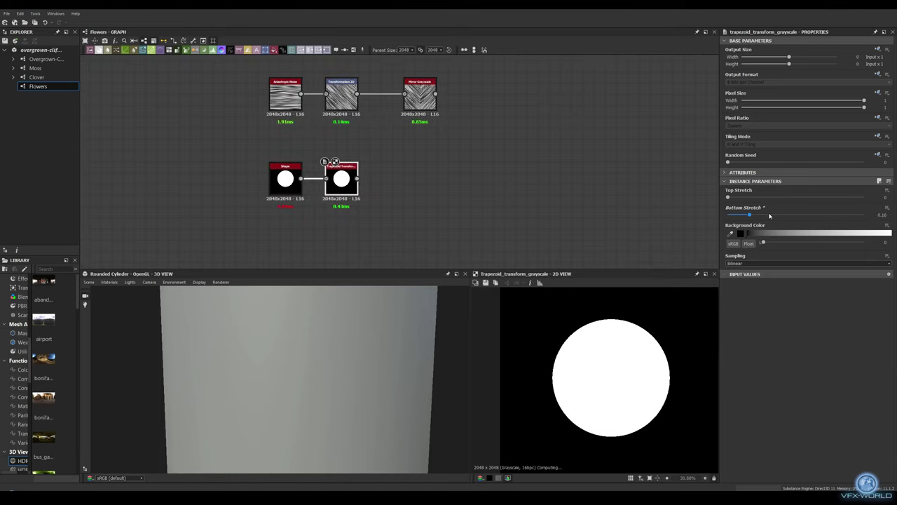
drag(769, 215, 818, 216)
click(806, 144)
click(807, 167)
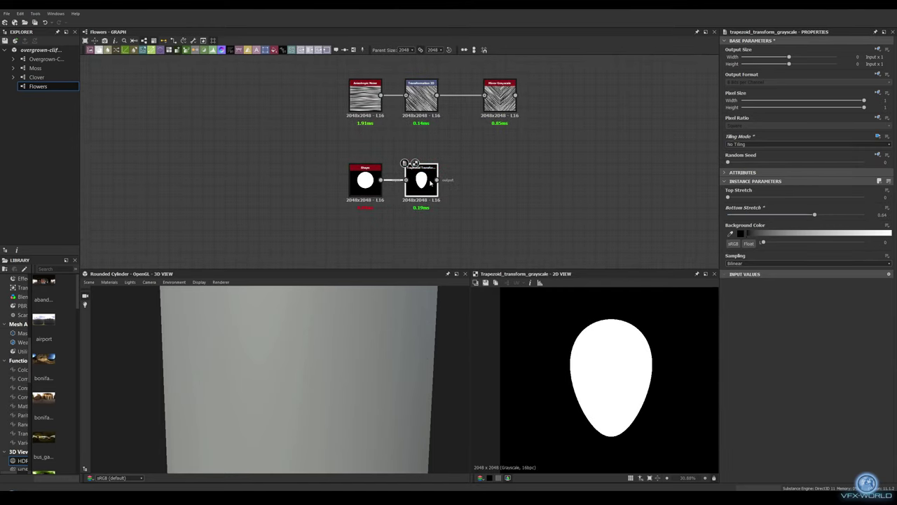
- Soften the egg with a negative-distance Bevel and combine them in a Subtract Blend
drag(479, 150, 480, 150)
text(bevel)
key(Return)
drag(821, 199, 788, 198)
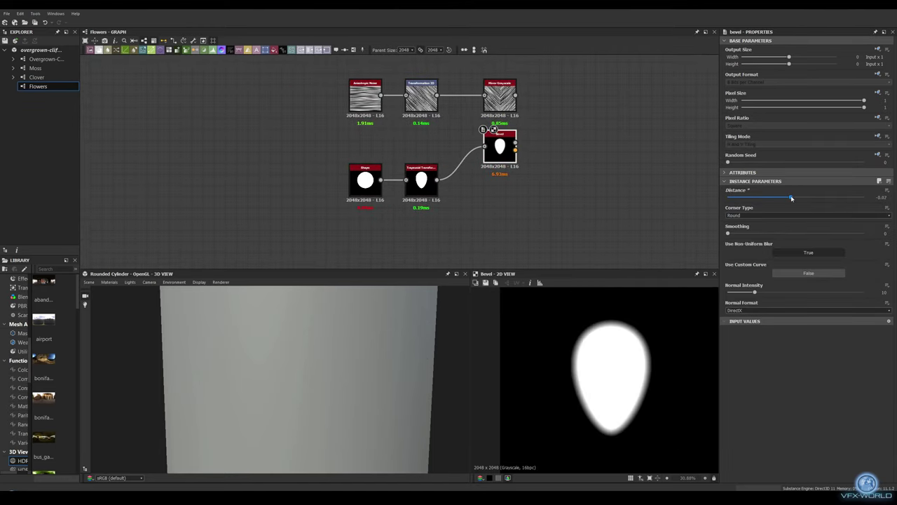
scroll(636, 361, up, 2)
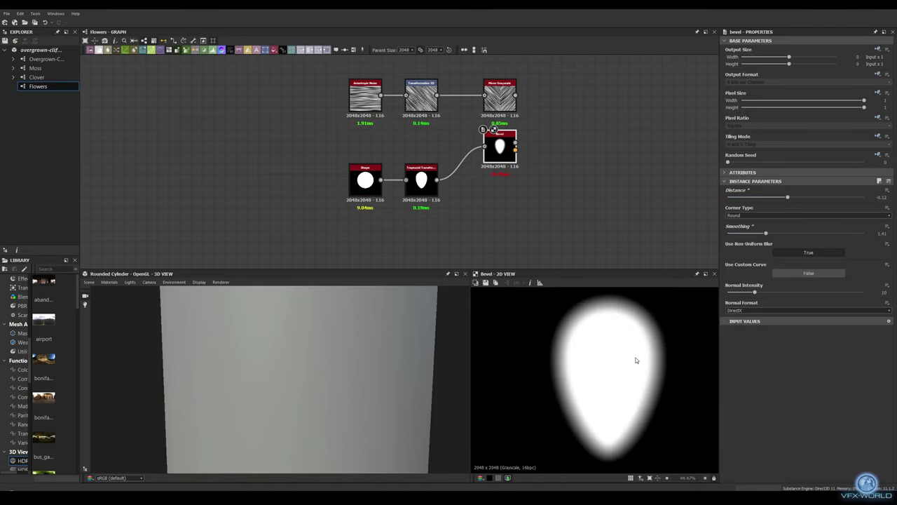
drag(365, 174, 444, 171)
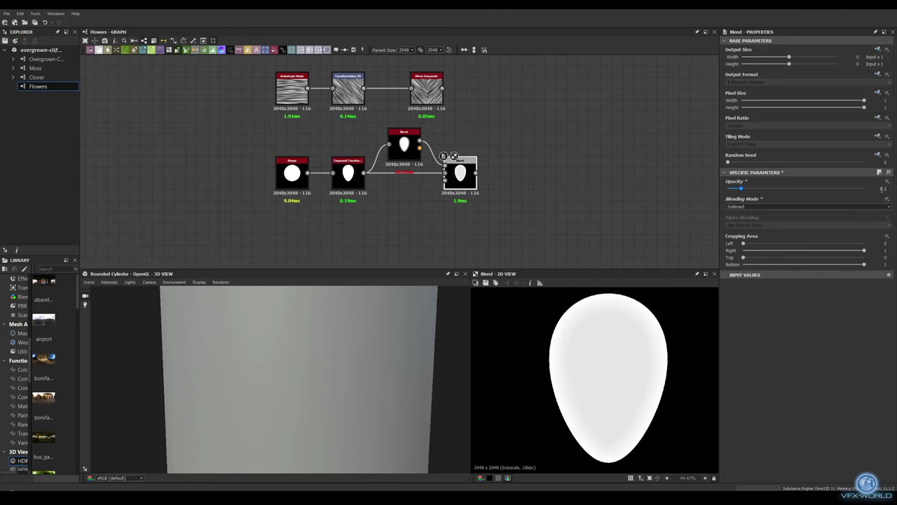
- Multiply Mirror Grayscale stripes onto the petal with a second, lower-opacity Blend
scroll(565, 346, up, 3)
scroll(565, 347, down, 4)
middle_drag(456, 175, 328, 182)
mouse_move(343, 181)
mouse_down()
mouse_move(350, 186)
mouse_move(372, 173)
mouse_up()
click(372, 200)
middle_drag(456, 210, 363, 189)
click(806, 207)
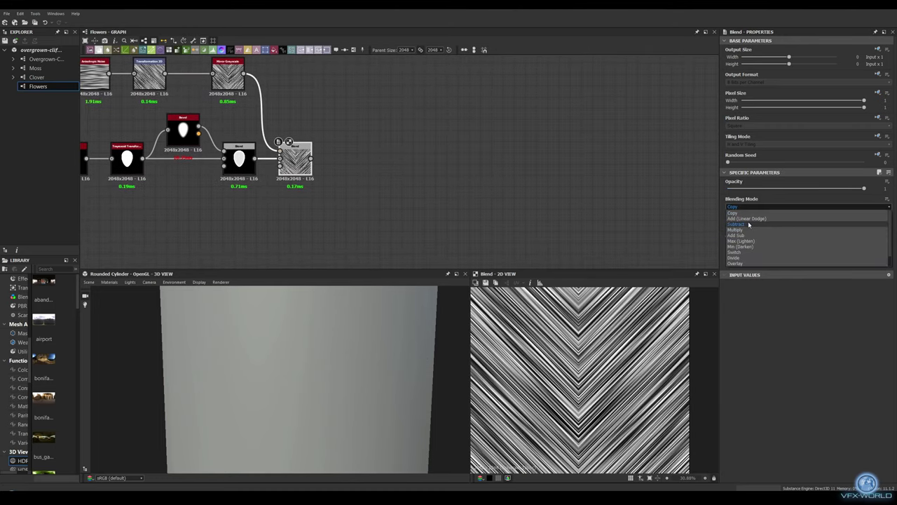
click(757, 225)
drag(863, 188, 741, 187)
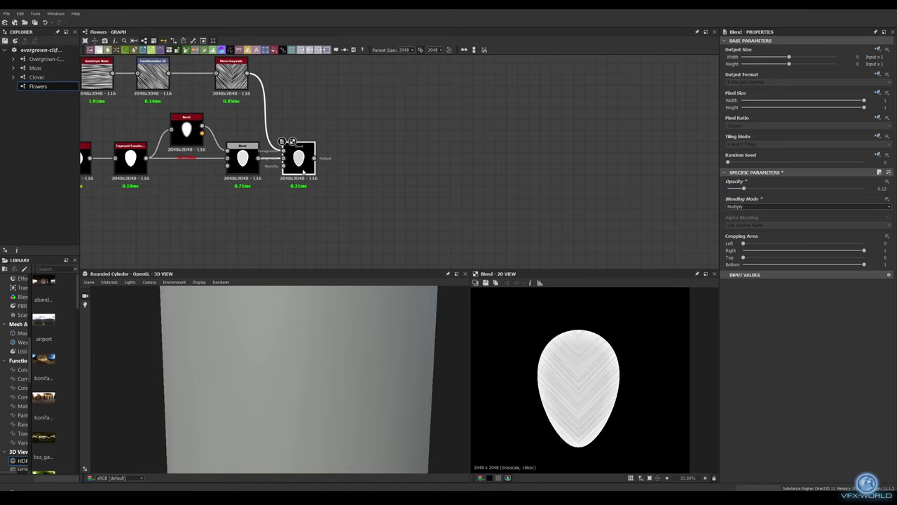
- Add a Levels node to slightly darken the petal's brightest values
drag(313, 159, 330, 172)
click(340, 184)
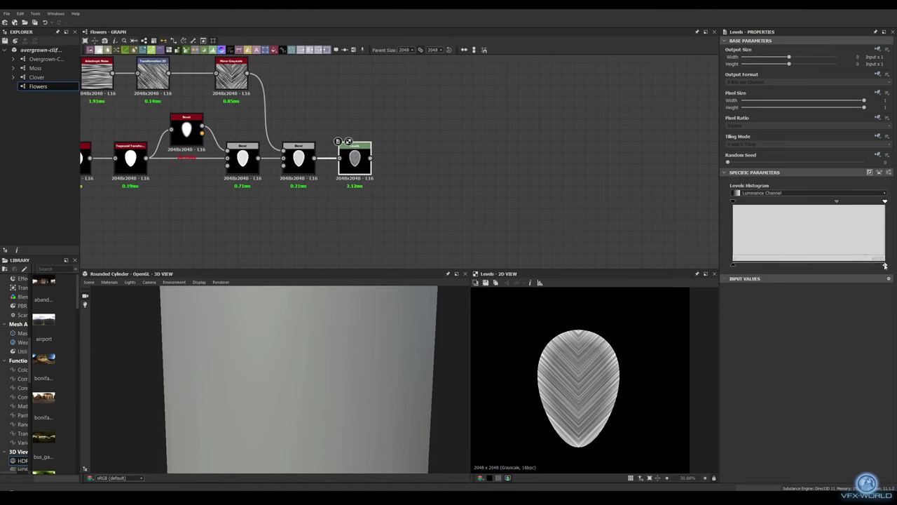
drag(885, 264, 857, 265)
drag(836, 202, 830, 203)
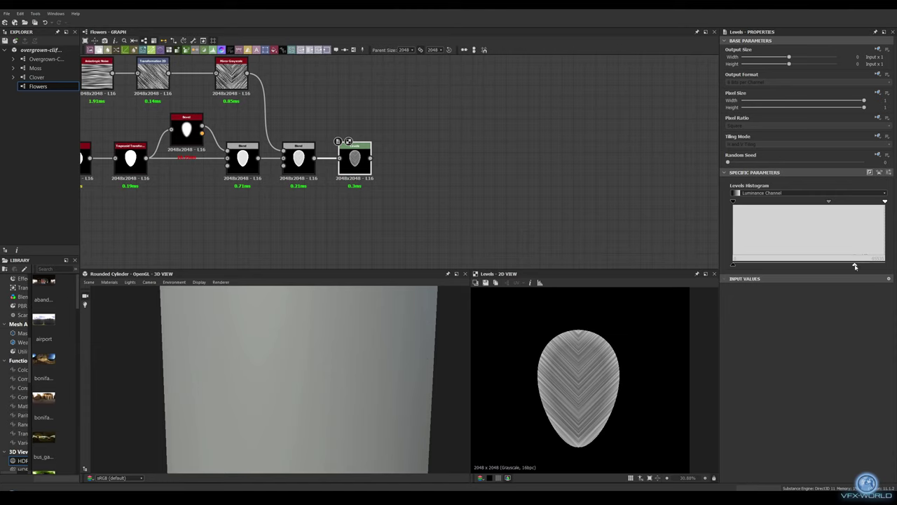
middle_drag(434, 162, 340, 159)
- Ring the petal with Splatter Circular: Image Input pattern, amount 5, radius 0.13, larger scale
mouse_move(276, 156)
mouse_down()
mouse_move(343, 144)
mouse_move(362, 170)
mouse_move(275, 158)
mouse_up()
click(371, 153)
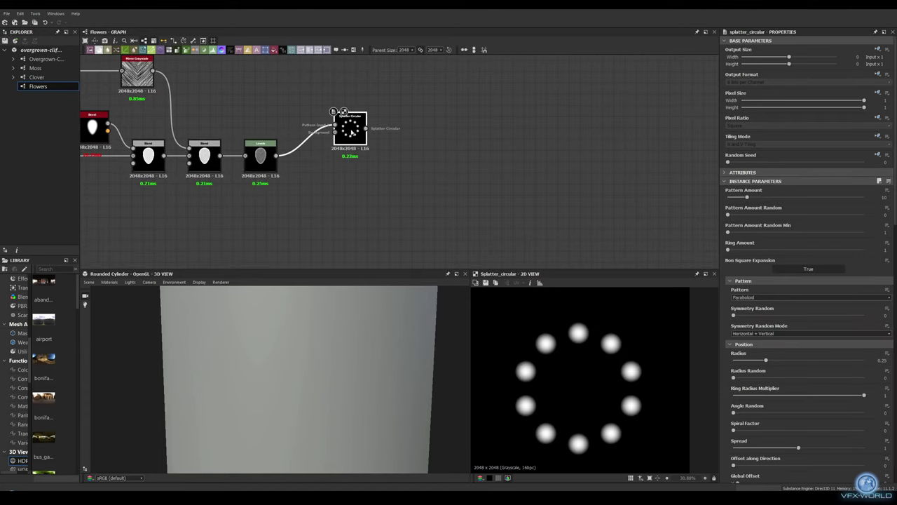
drag(746, 199, 736, 199)
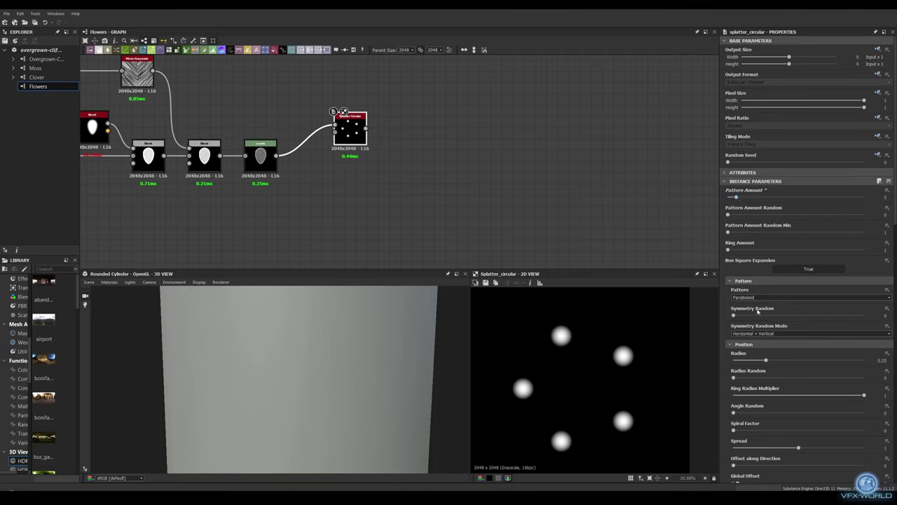
scroll(757, 312, down, 1)
drag(766, 338, 750, 338)
click(806, 277)
click(746, 328)
scroll(788, 355, down, 5)
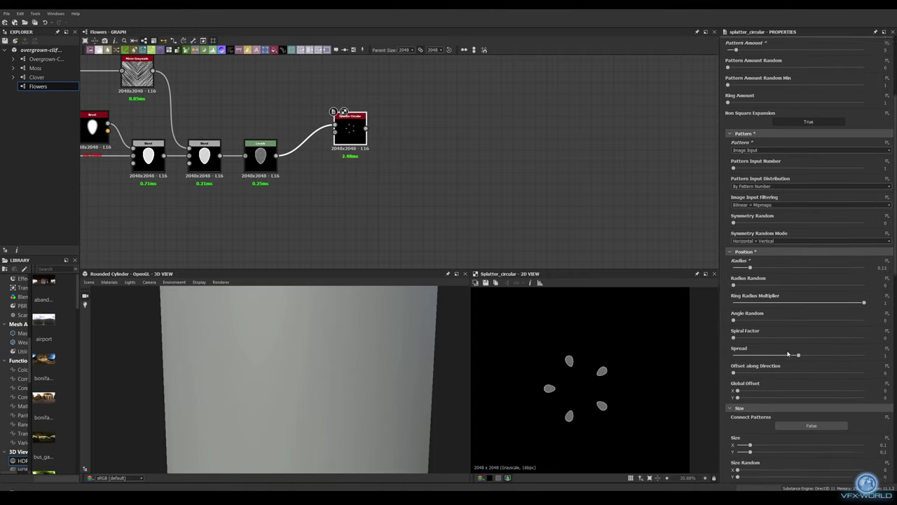
scroll(788, 355, down, 3)
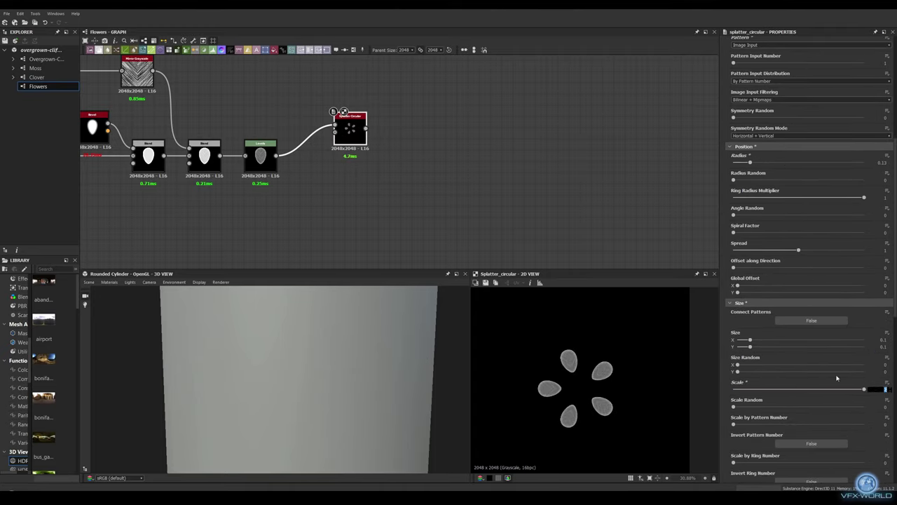
click(798, 387)
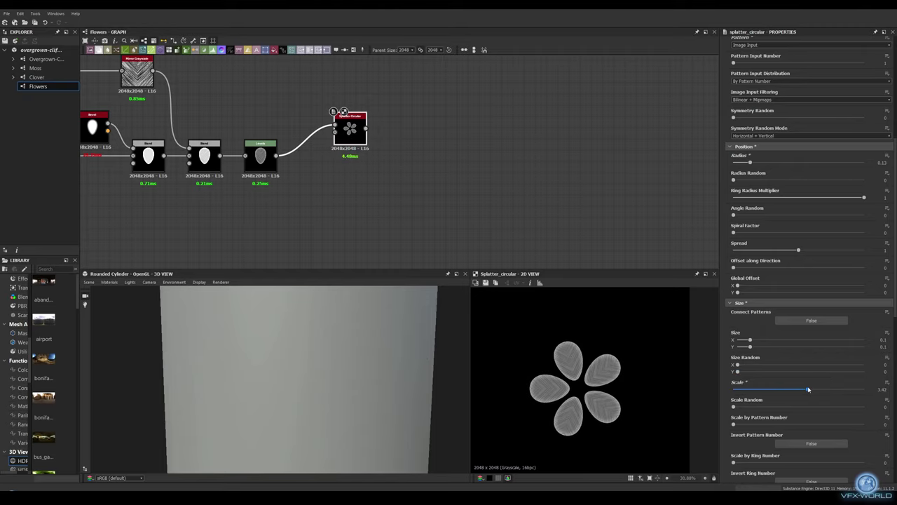
- Set the second Splatter Circular to Pattern Amount 6 and Radius 0.14
middle_drag(344, 163, 429, 175)
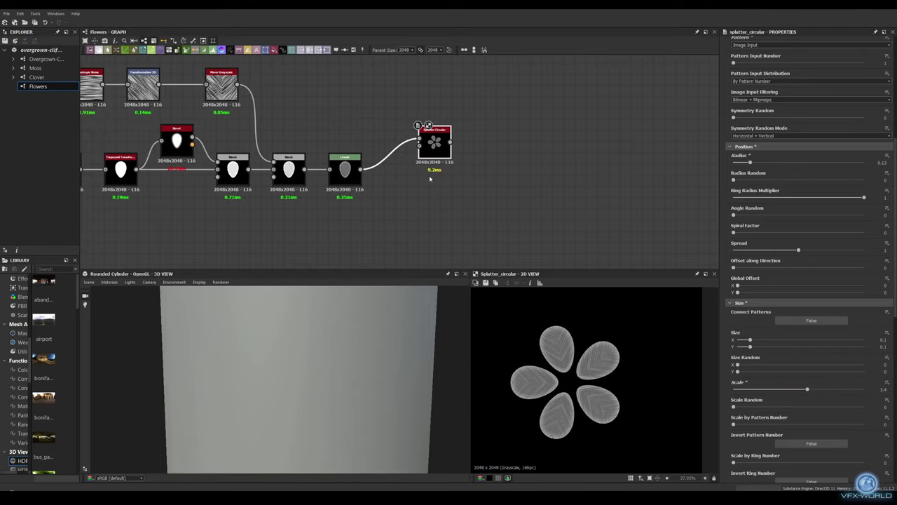
click(327, 168)
double_click(474, 146)
middle_drag(537, 197, 484, 200)
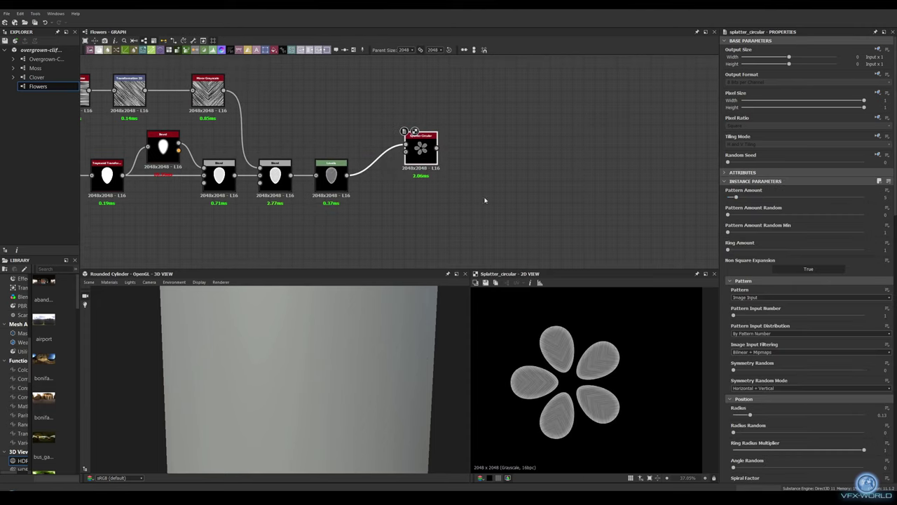
middle_drag(429, 160, 424, 148)
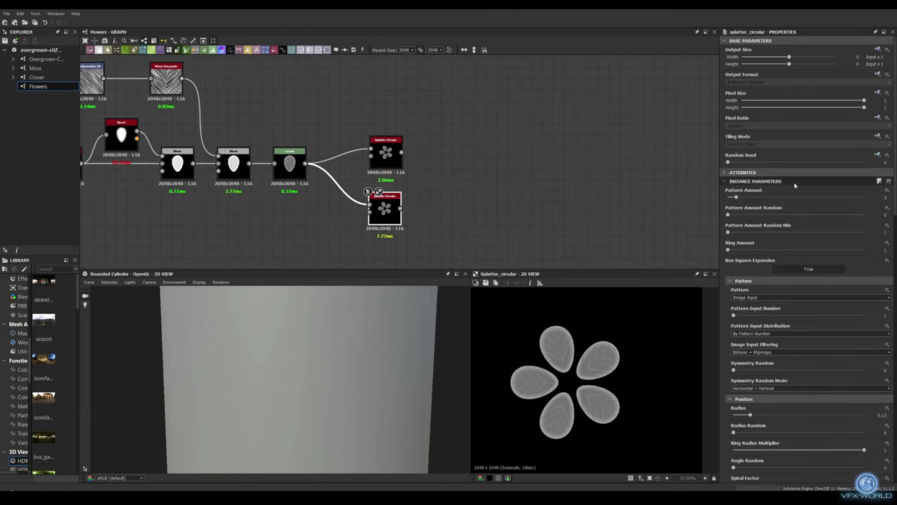
drag(736, 197, 739, 197)
scroll(772, 280, down, 1)
drag(750, 372, 752, 372)
scroll(389, 89, down, 1)
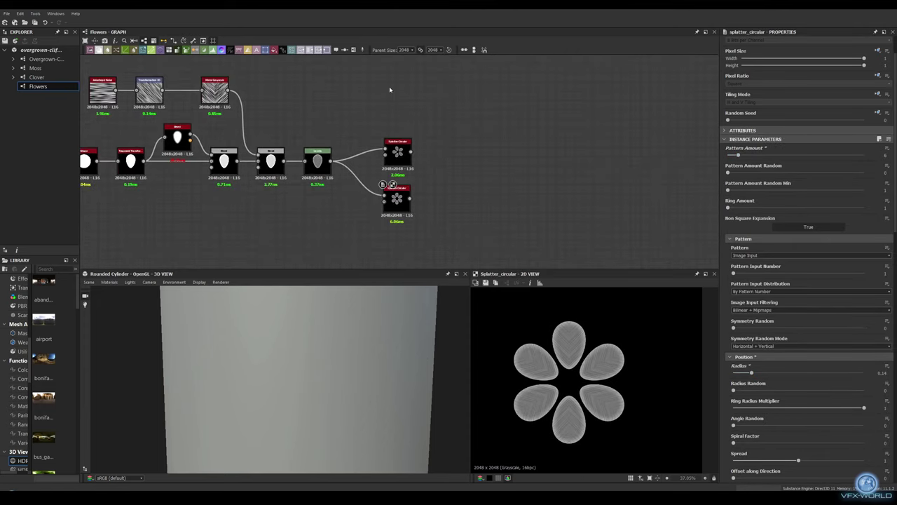
- Add a Shape node set to Hemisphere
key(space)
text(shape)
key(Return)
click(808, 215)
click(806, 245)
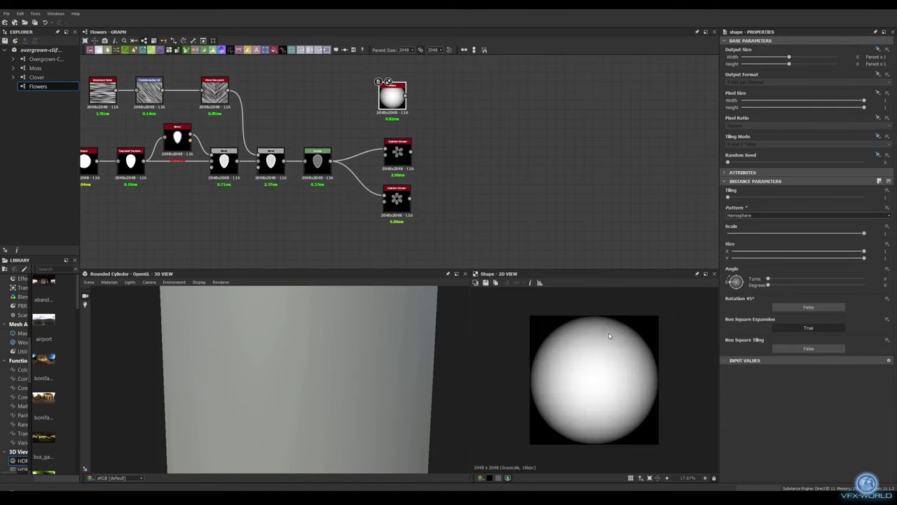
- Shrink the hemisphere to a small dot and Add-blend it onto the flower
click(739, 234)
key(space)
text(blend)
key(Return)
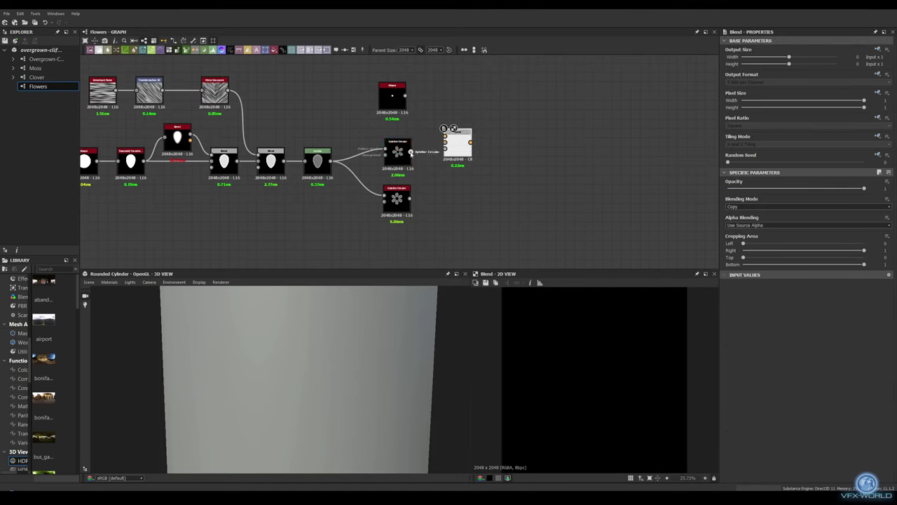
scroll(772, 208, down, 1)
click(788, 206)
click(747, 223)
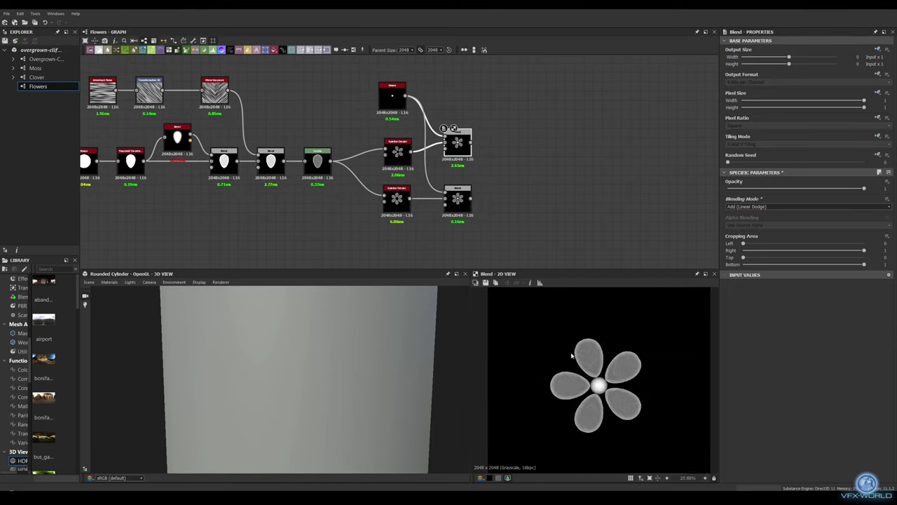
- Add an Output node for the flower
scroll(623, 385, up, 3)
scroll(622, 385, up, 2)
scroll(623, 386, up, 2)
scroll(490, 120, up, 2)
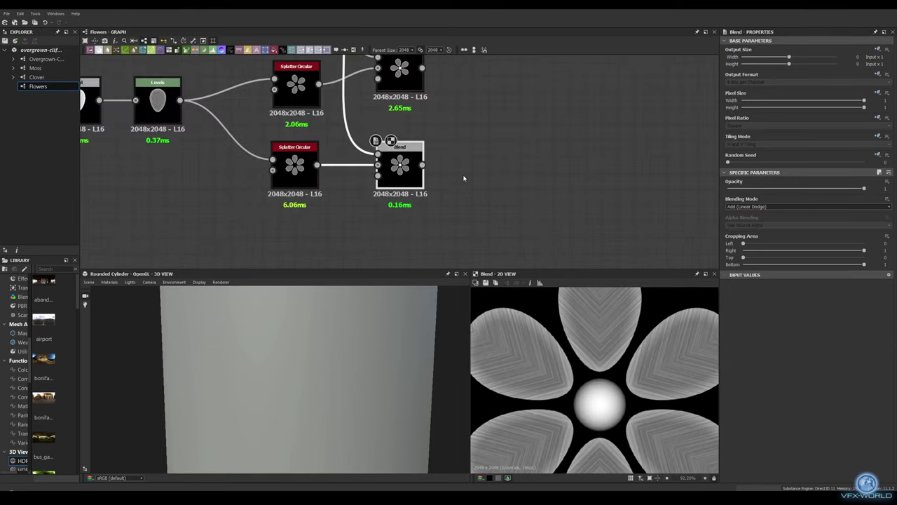
scroll(491, 119, up, 2)
scroll(451, 138, up, 1)
right_click(451, 138)
click(484, 329)
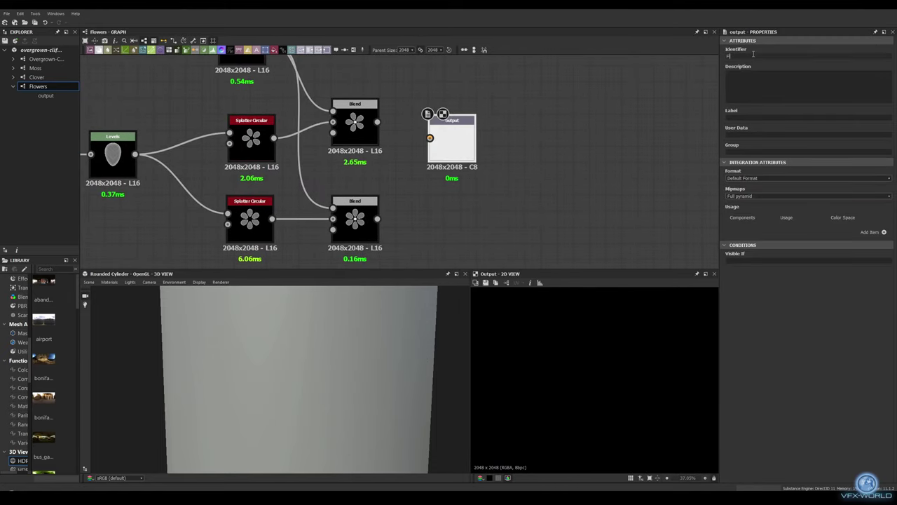
- Duplicate the output and wire the two Add blends into Flower and Flower_1
key(ctrl+d)
drag(403, 157, 468, 217)
drag(377, 219, 446, 219)
drag(377, 122, 446, 122)
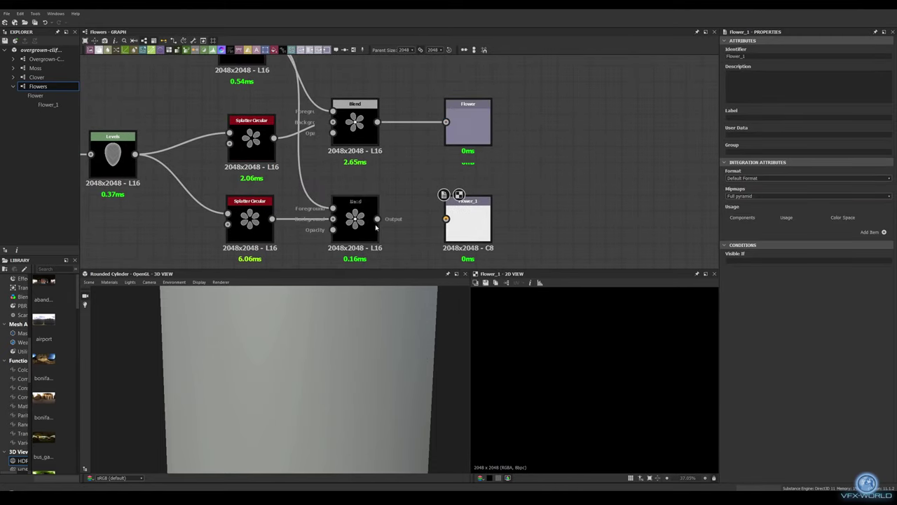
middle_drag(107, 113, 217, 121)
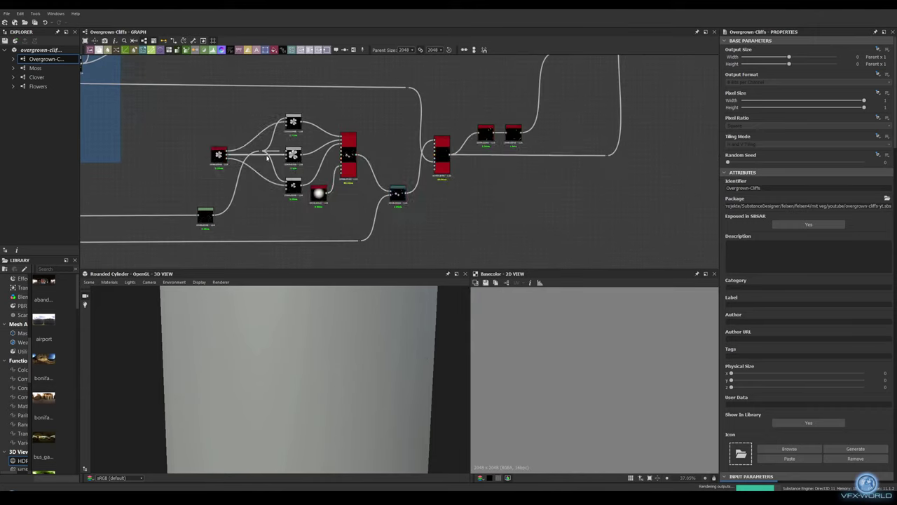
- Title the frame around the clover nodes 'Clover'
click(354, 50)
double_click(749, 75)
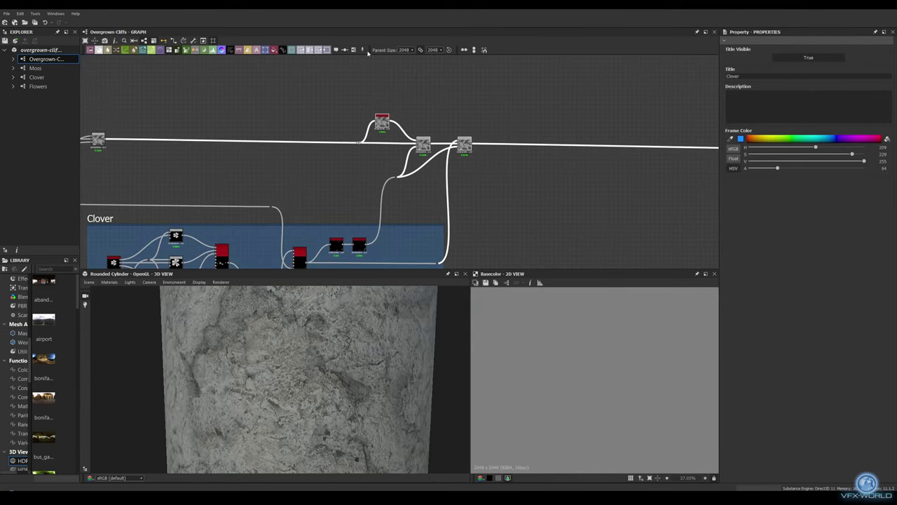
click(367, 52)
double_click(755, 76)
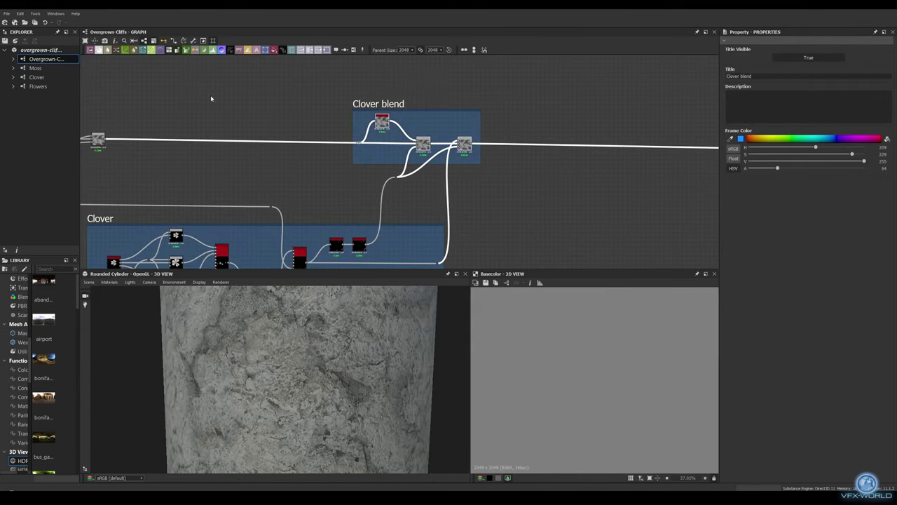
- Frame the blend nodes and title the frames 'Clover blend' and 'moss blend'
middle_drag(211, 98, 589, 186)
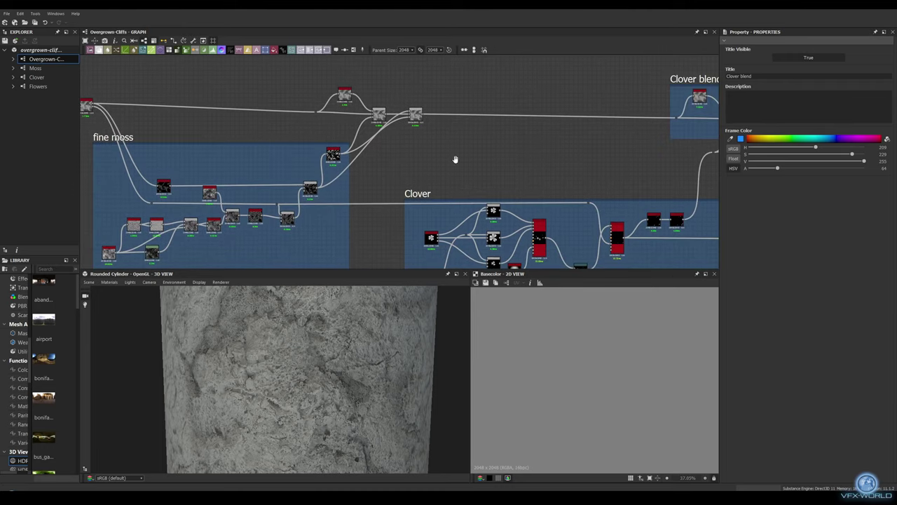
middle_drag(455, 160, 515, 162)
click(748, 77)
middle_drag(153, 112, 407, 93)
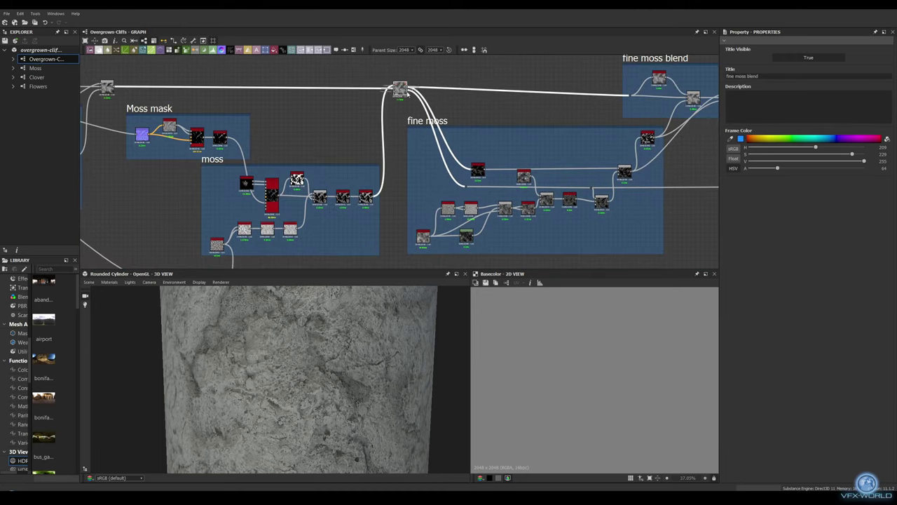
key(Return)
- Stretch the lichen blend frame to cover the top nodes
middle_drag(180, 113, 485, 142)
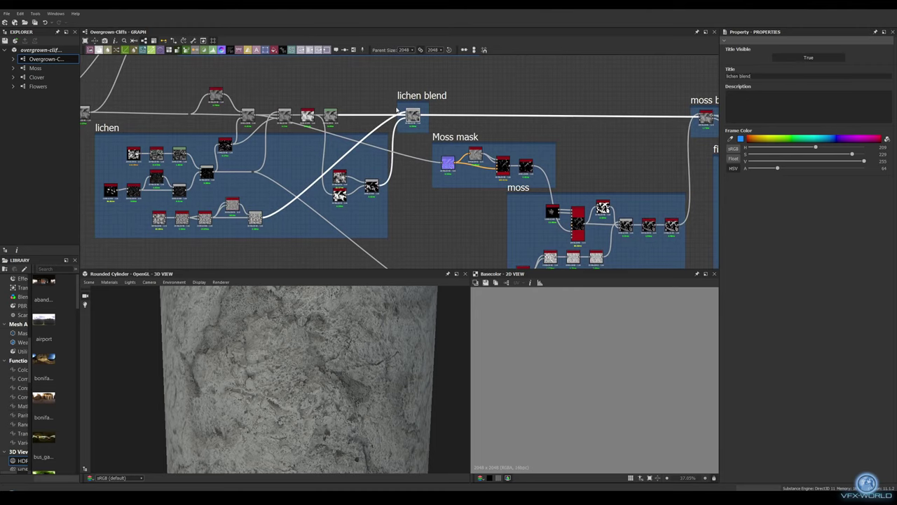
drag(398, 105, 184, 102)
drag(284, 153, 284, 163)
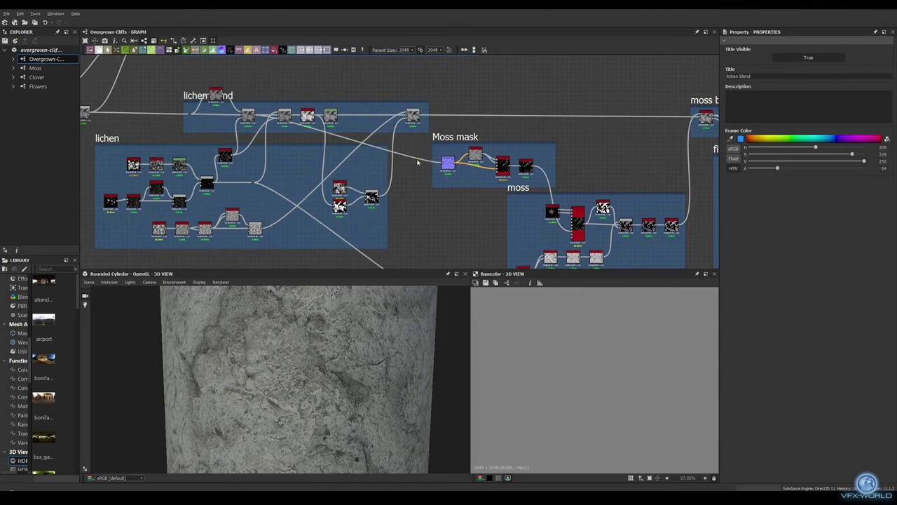
- Preview the output of the isolated Flowers node
mouse_move(397, 182)
middle_down()
mouse_move(271, 155)
mouse_move(326, 186)
mouse_move(309, 185)
middle_up()
double_click(278, 154)
scroll(350, 154, down, 3)
scroll(357, 163, up, 2)
- Lower the mg_dirt Dirt Level to 0.12 for a much sparser mask
scroll(357, 163, down, 1)
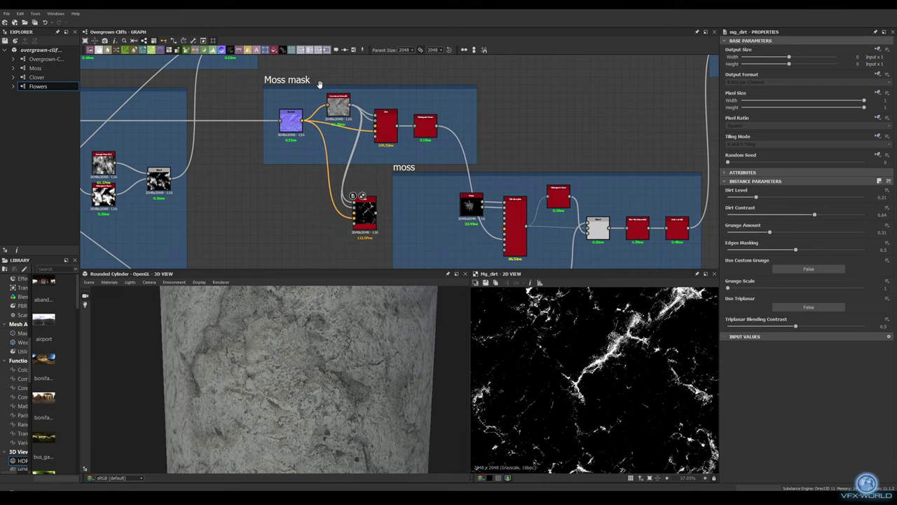
middle_drag(364, 250, 334, 203)
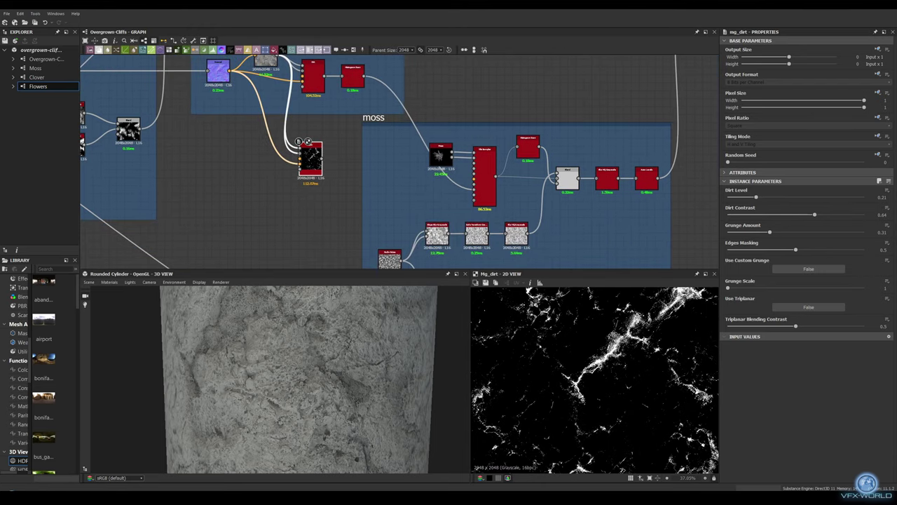
drag(756, 197, 744, 199)
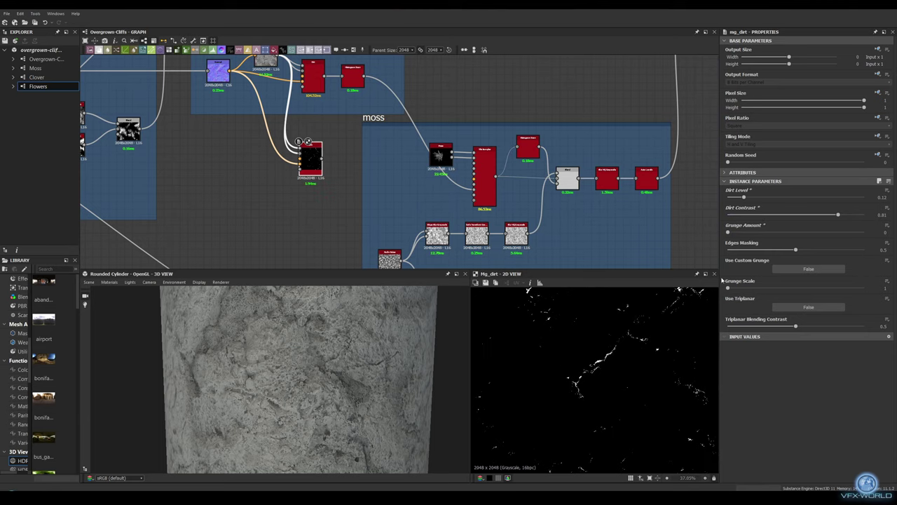
- Inspect the surface details Levels node and orbit the 3D preview
scroll(625, 346, down, 3)
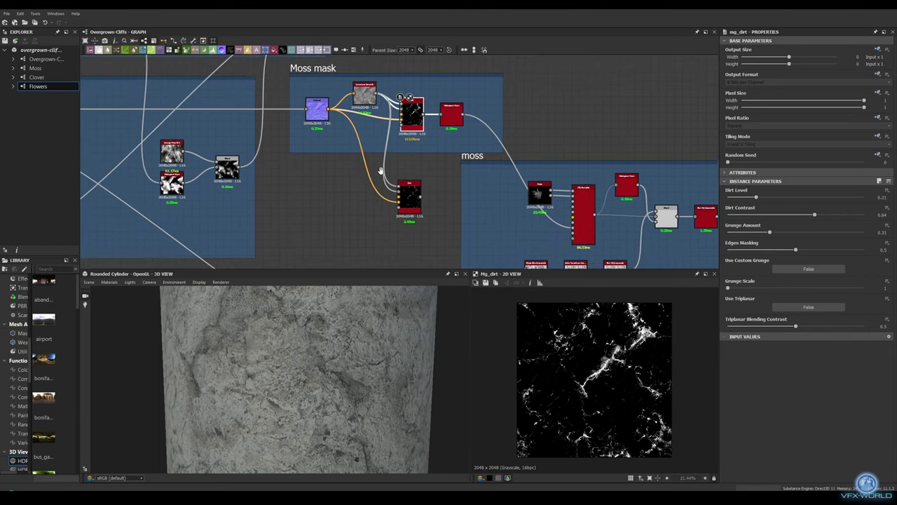
mouse_move(215, 113)
middle_down()
mouse_move(393, 145)
mouse_move(469, 140)
middle_up()
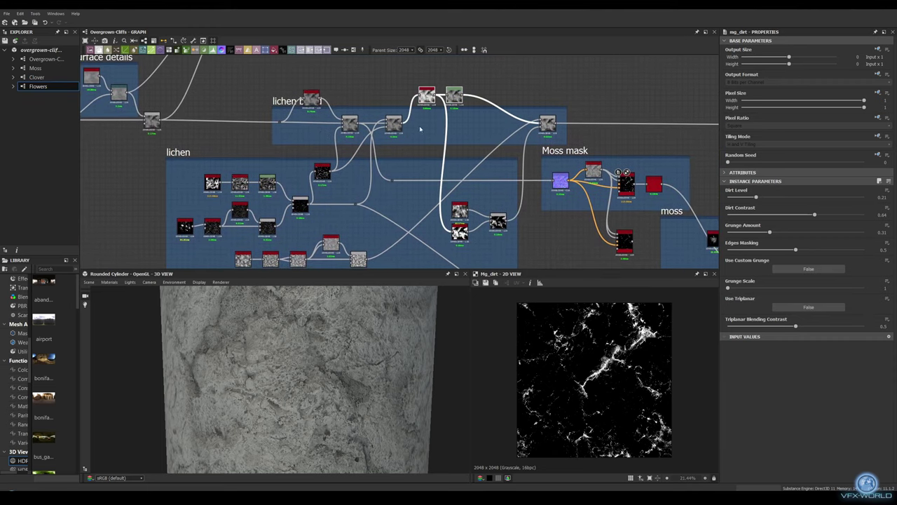
click(426, 96)
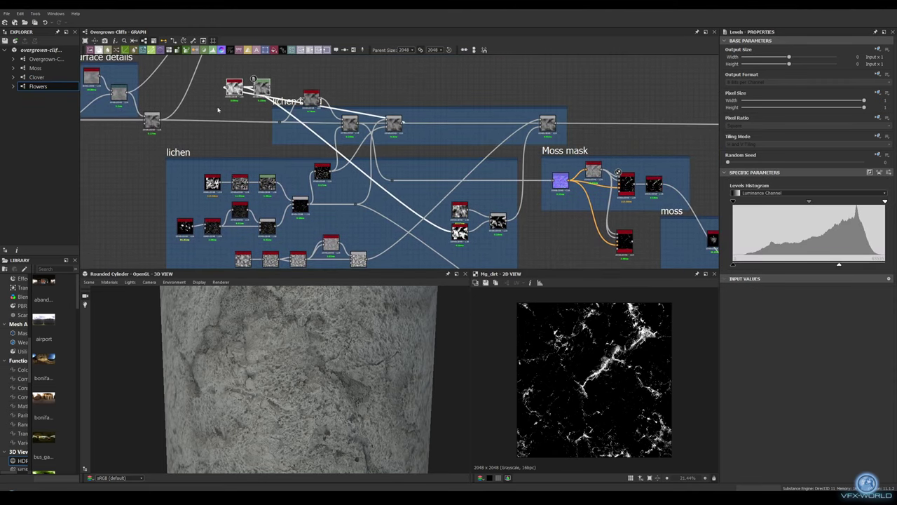
scroll(294, 372, up, 5)
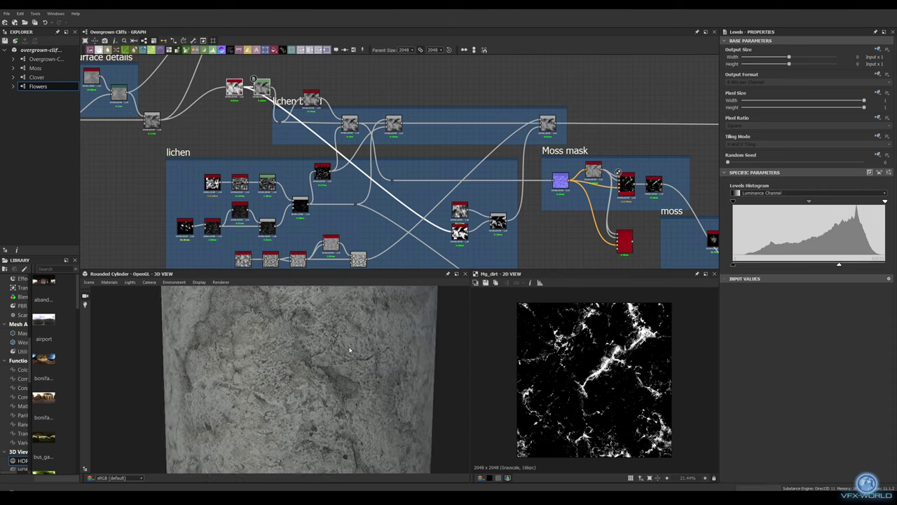
click(110, 281)
click(175, 308)
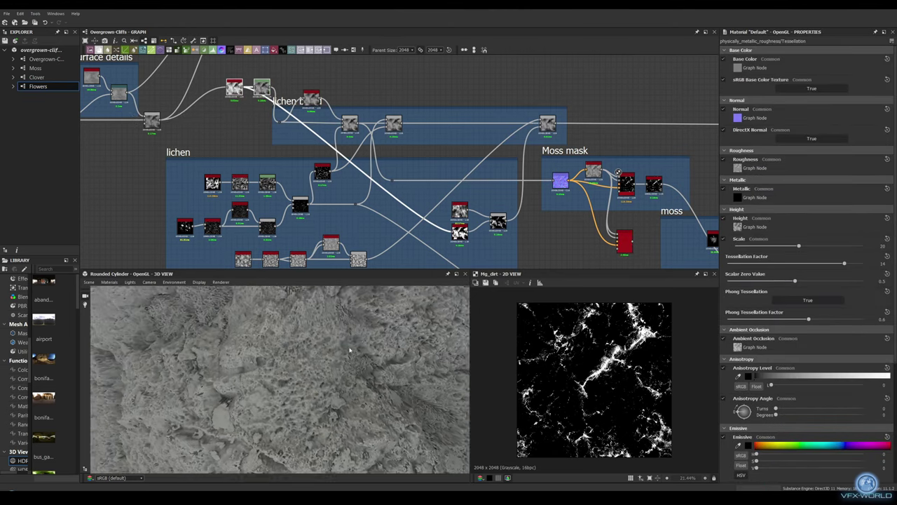
drag(345, 350, 302, 379)
- Check the lichen blend and histogram scan outputs, then reselect mg_dirt
click(623, 242)
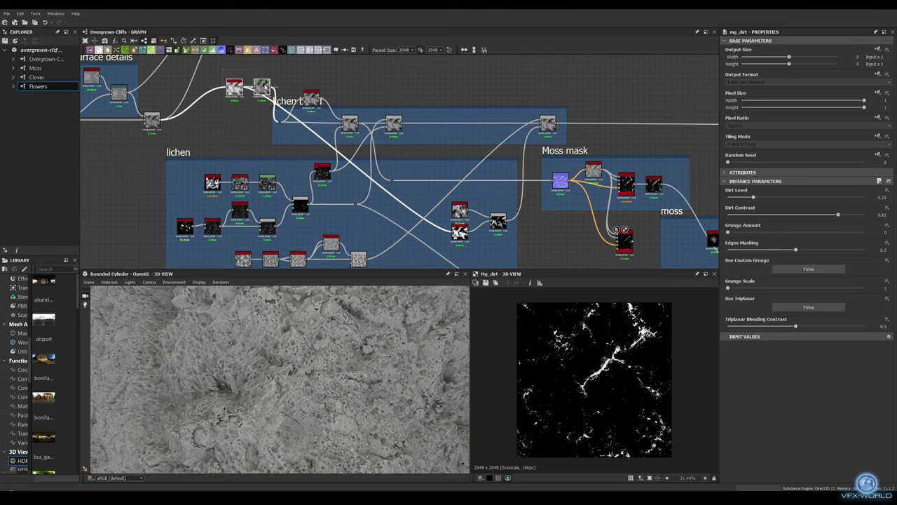
middle_drag(352, 126, 308, 109)
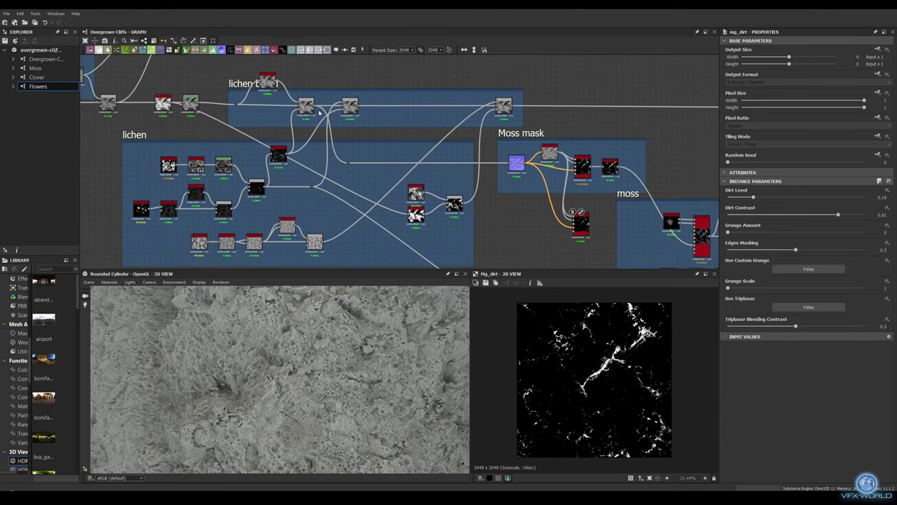
click(307, 105)
double_click(416, 211)
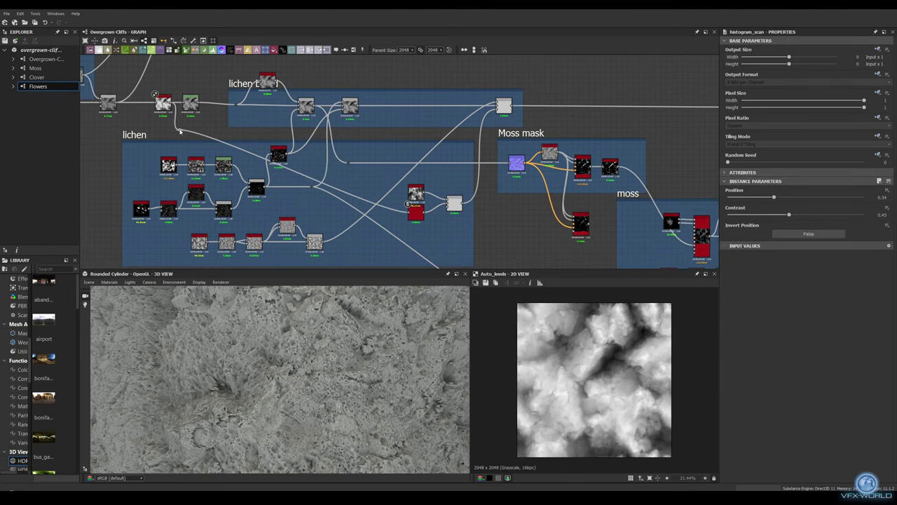
middle_drag(371, 131, 315, 185)
click(322, 141)
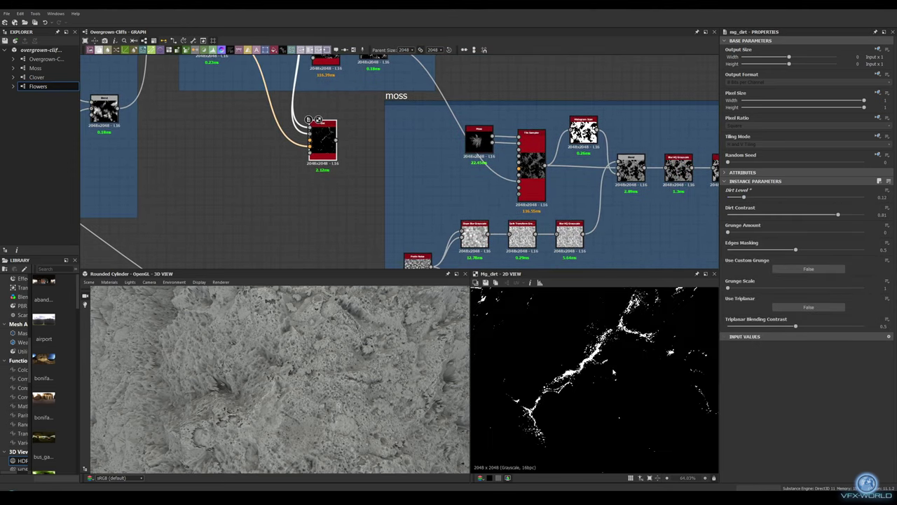
- Wrap the mg_dirt node in a frame titled 'flower mask'
key(ctrl+f)
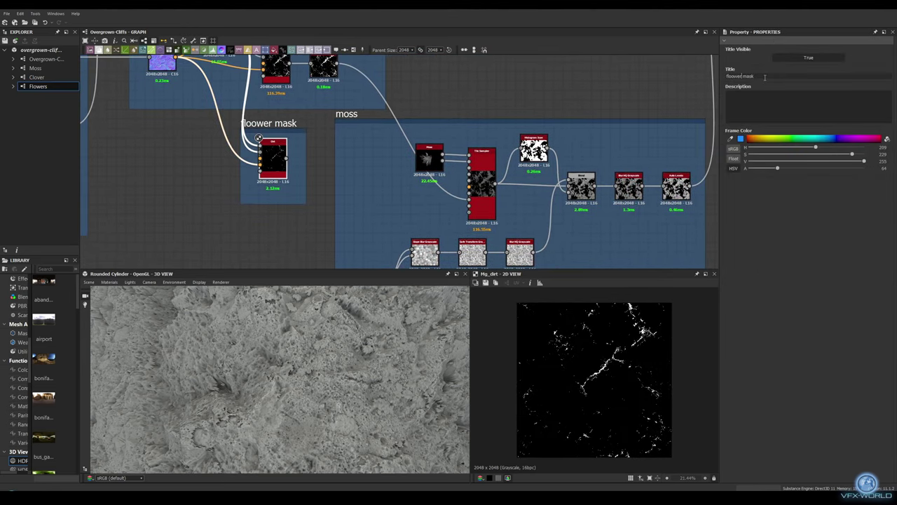
scroll(296, 132, down, 5)
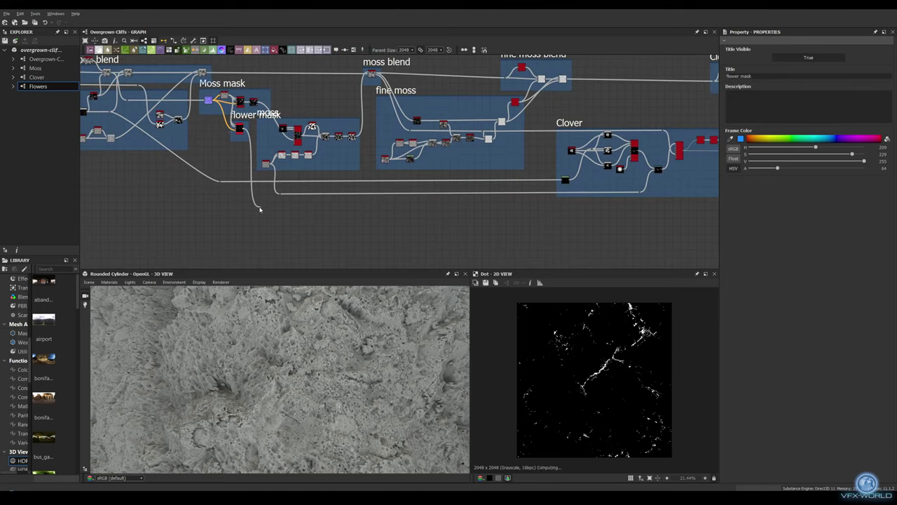
drag(259, 209, 319, 219)
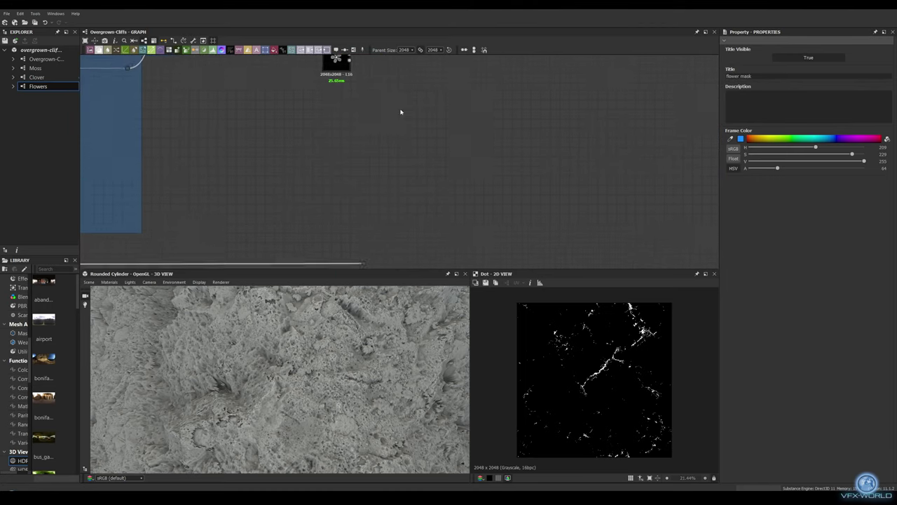
- Add a Tile Sampler node set to use the Pattern Input shape
drag(548, 218, 376, 172)
click(393, 231)
scroll(381, 153, up, 3)
click(810, 262)
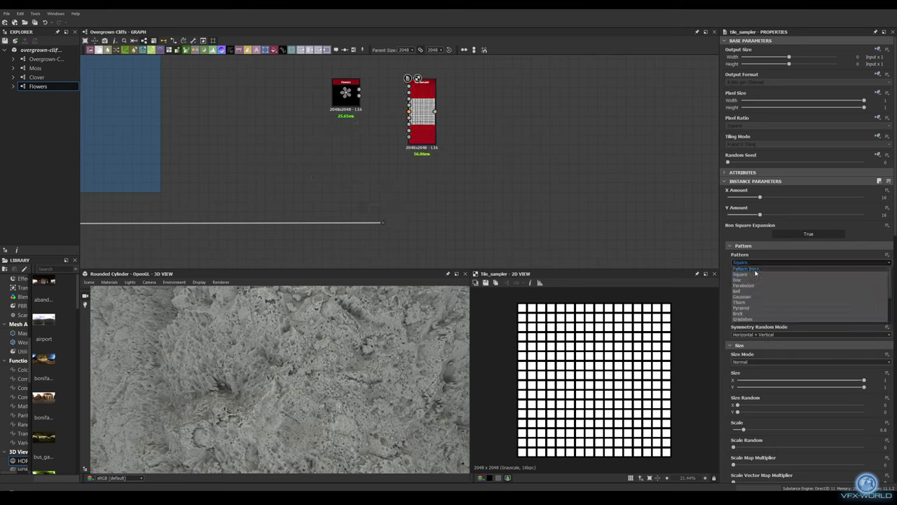
click(806, 270)
scroll(387, 223, up, 3)
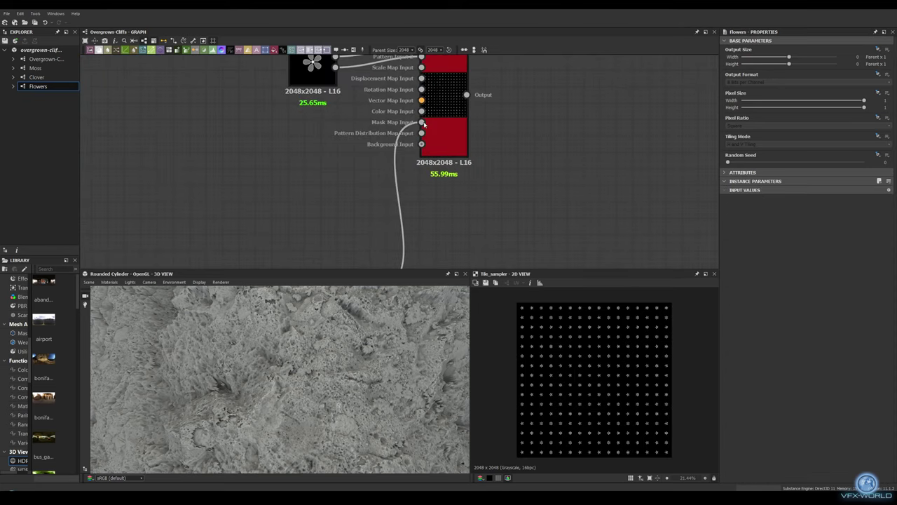
drag(382, 223, 421, 123)
- Set the tile sampler X/Y Amount to 75 and add random scale variation
scroll(746, 334, down, 10)
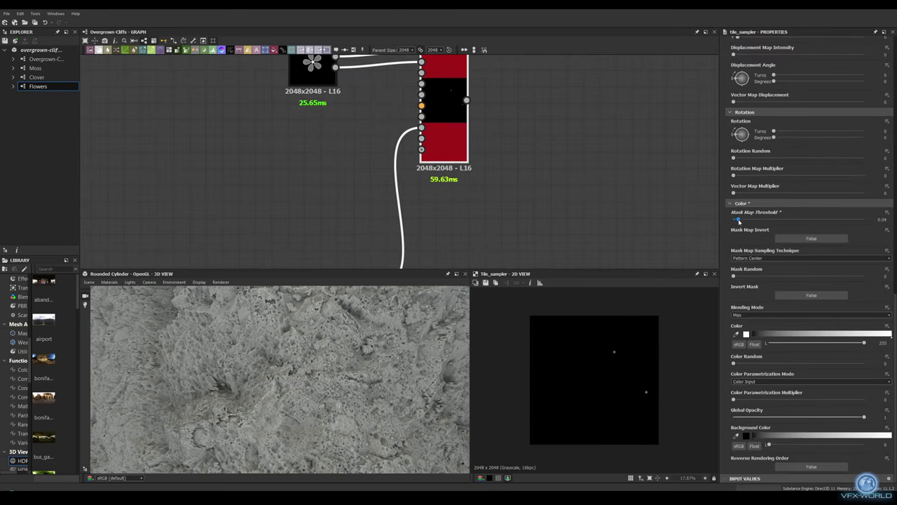
scroll(795, 332, up, 10)
text(75)
key(Return)
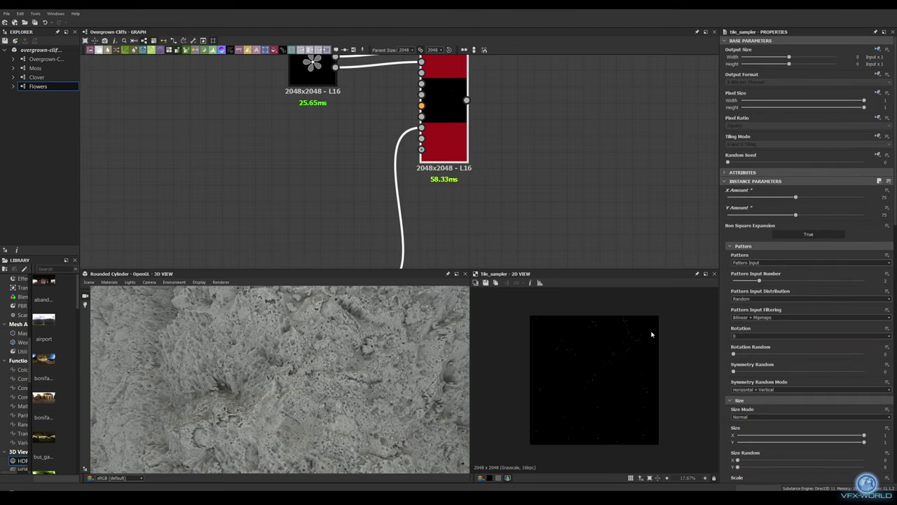
scroll(583, 361, up, 2)
scroll(745, 391, down, 2)
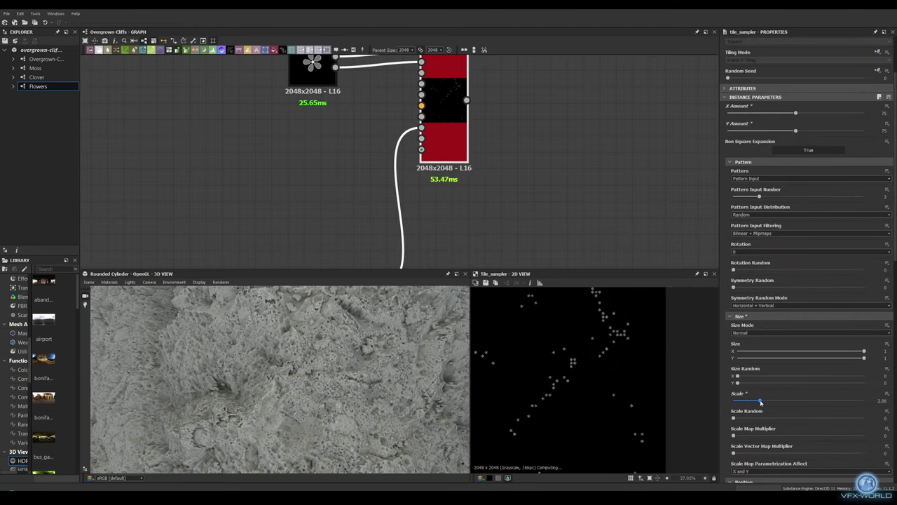
scroll(568, 378, up, 5)
drag(733, 418, 778, 418)
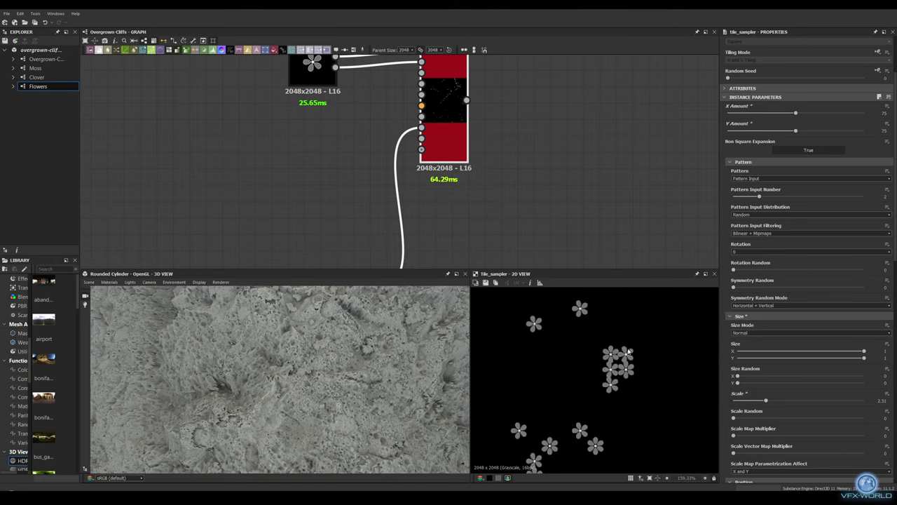
- Raise Position Random and Rotation Random so flowers land and turn randomly
scroll(610, 376, down, 7)
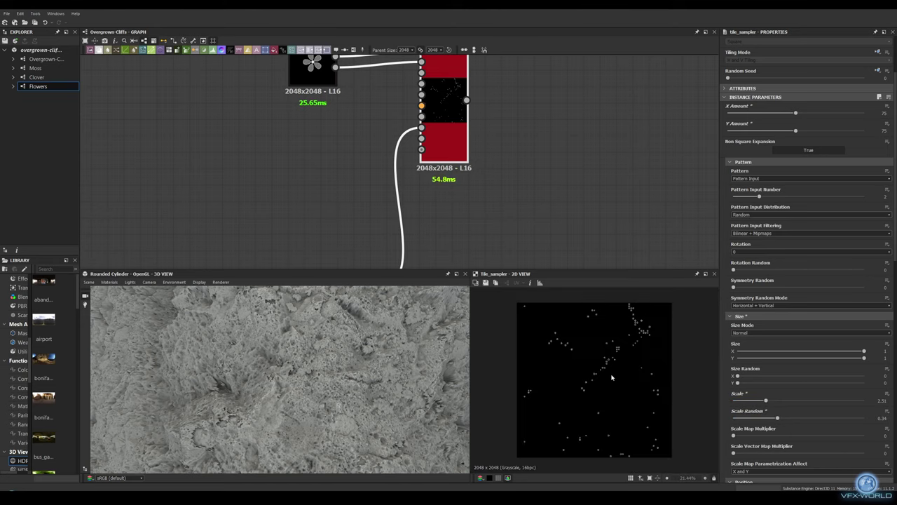
scroll(754, 416, down, 3)
click(754, 393)
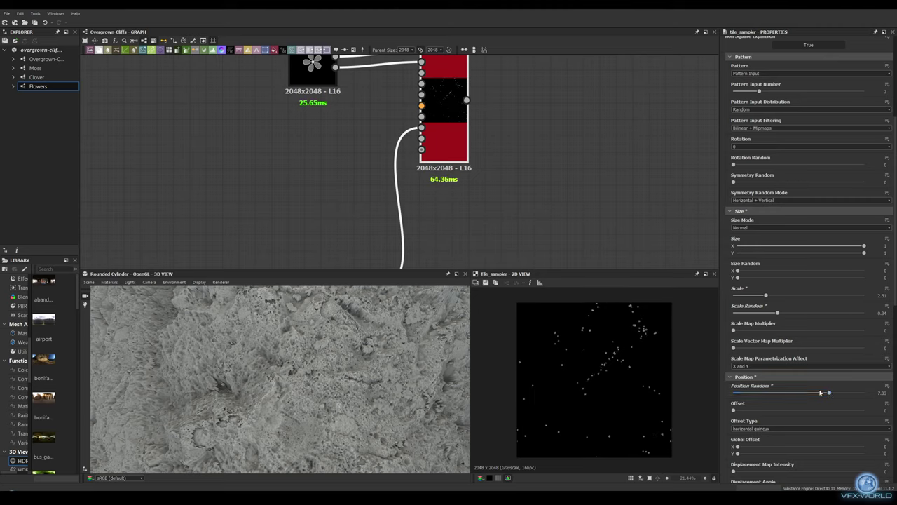
scroll(759, 366, down, 2)
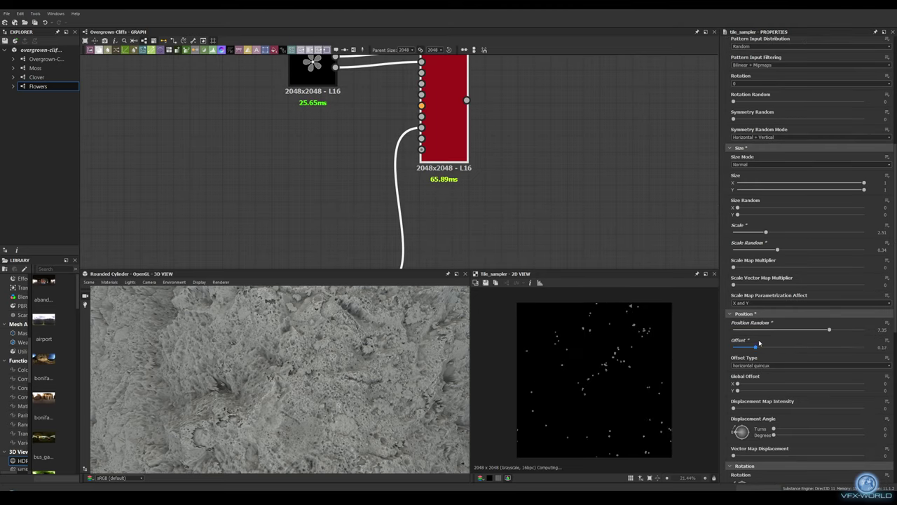
scroll(626, 372, up, 1)
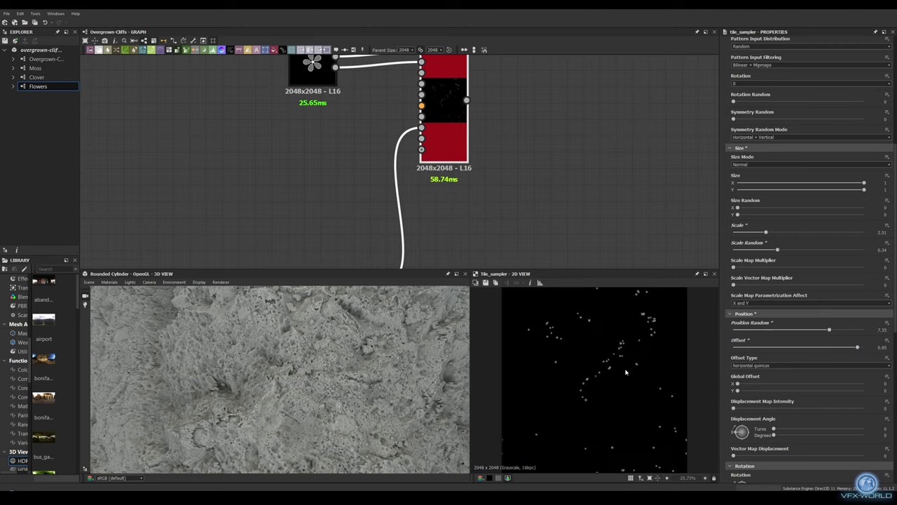
scroll(788, 392, down, 3)
click(811, 406)
scroll(778, 365, down, 5)
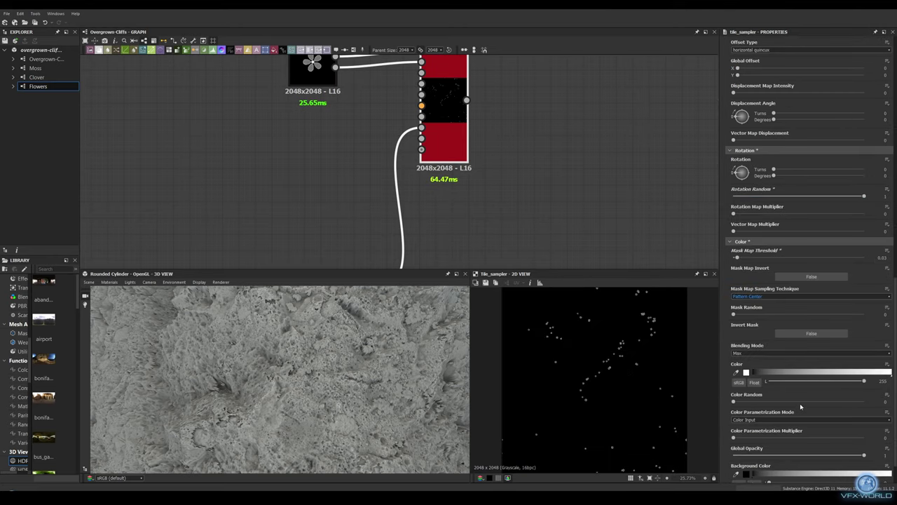
scroll(743, 302, down, 2)
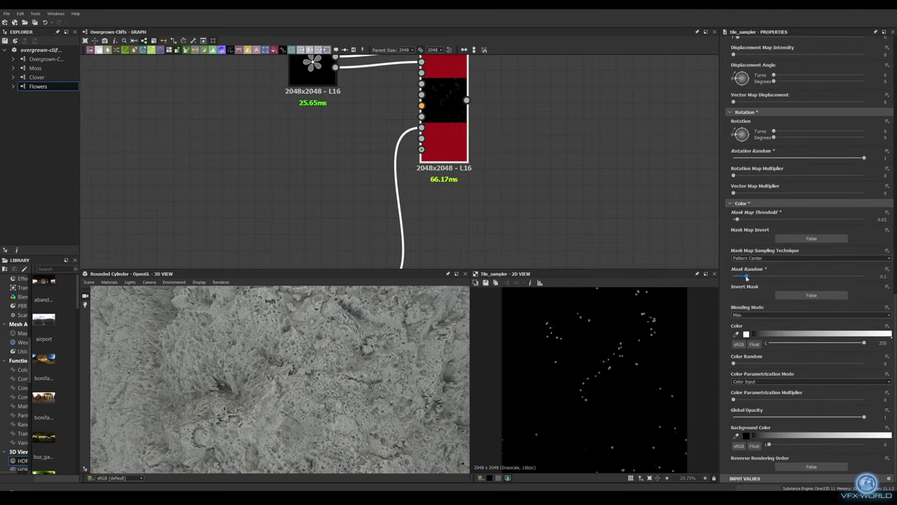
scroll(596, 350, up, 1)
- Add a Directional Warp node after the tile sampler output
middle_drag(574, 159, 451, 211)
scroll(450, 210, down, 1)
drag(411, 210, 403, 200)
click(434, 210)
scroll(412, 198, down, 2)
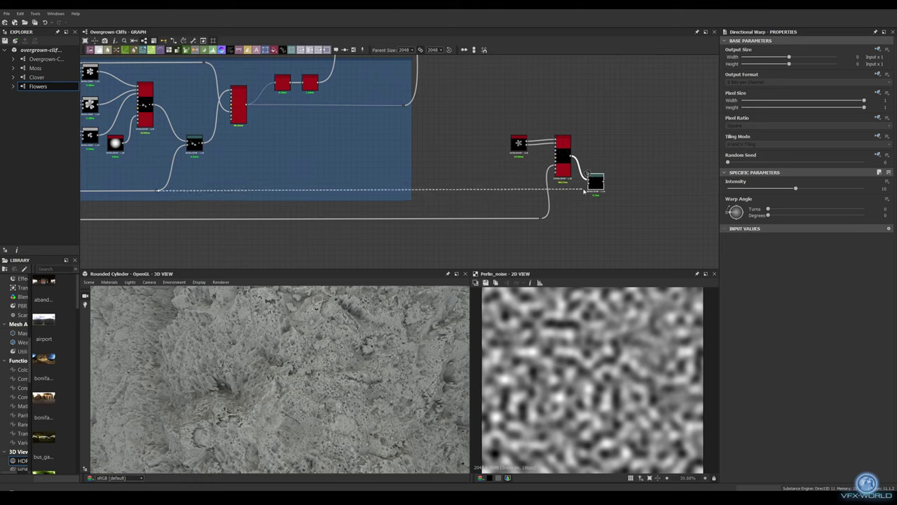
- Plug the noise into the Directional Warp's second input and preview it
middle_drag(584, 190, 559, 195)
double_click(571, 188)
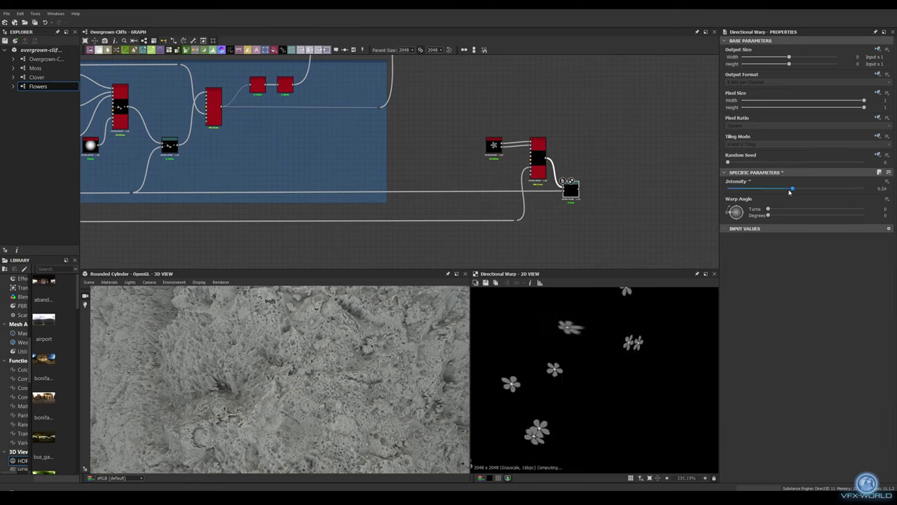
scroll(636, 338, down, 5)
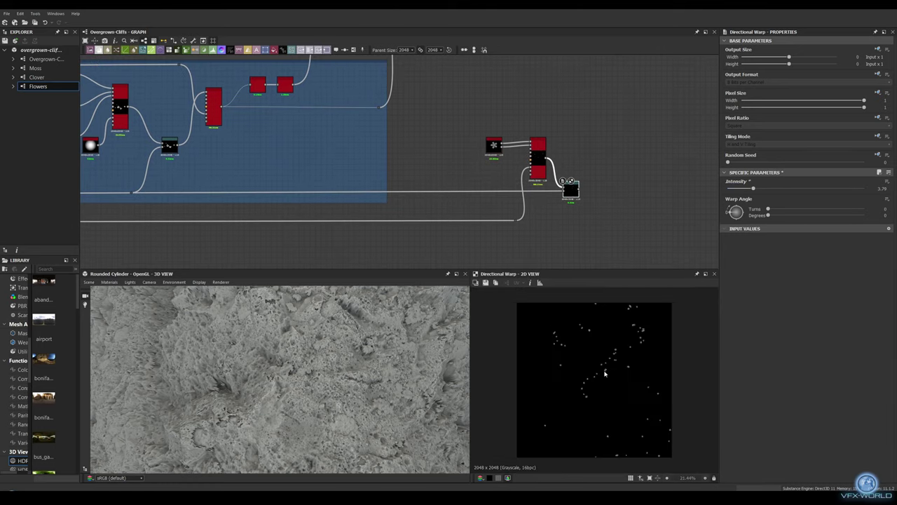
middle_drag(588, 113, 490, 138)
- Add BnW Spots, Highpass Grayscale and a Histogram Scan at position 0.23
key(space)
text(bnw)
click(450, 145)
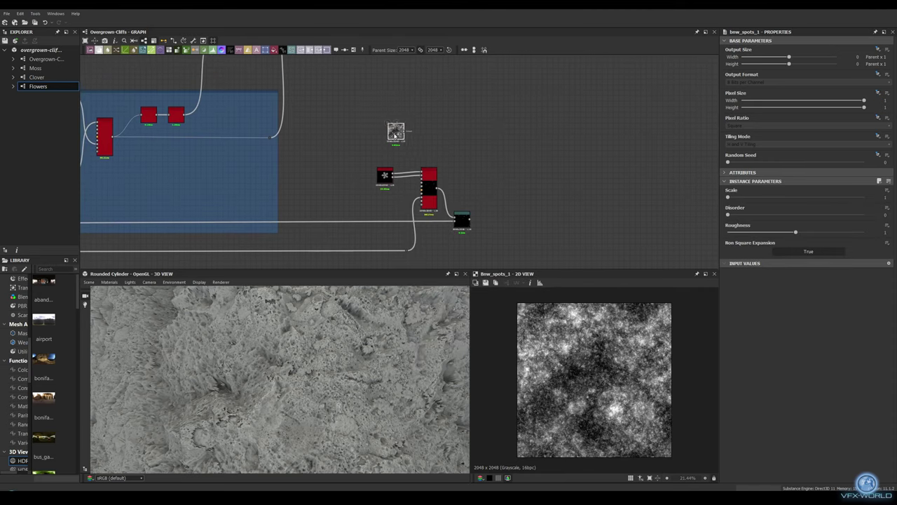
key(space)
text(highpass)
key(Return)
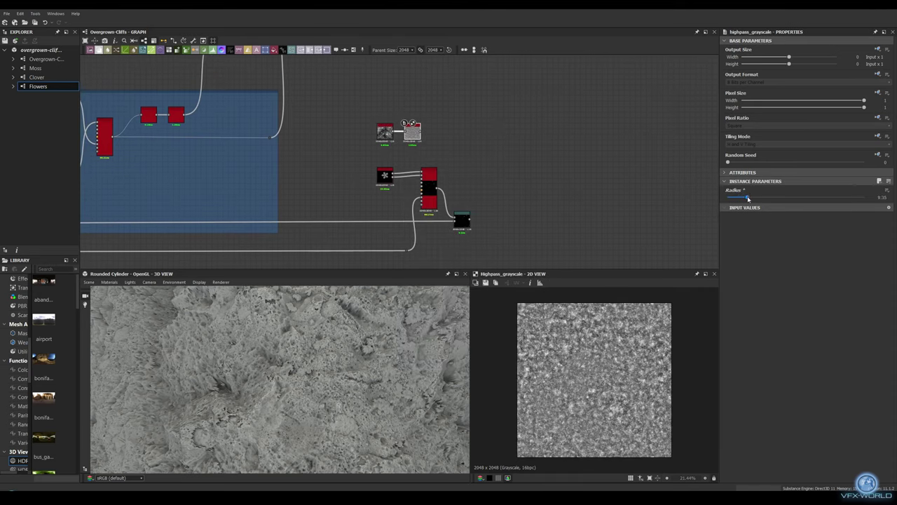
key(space)
text(histogram)
key(Return)
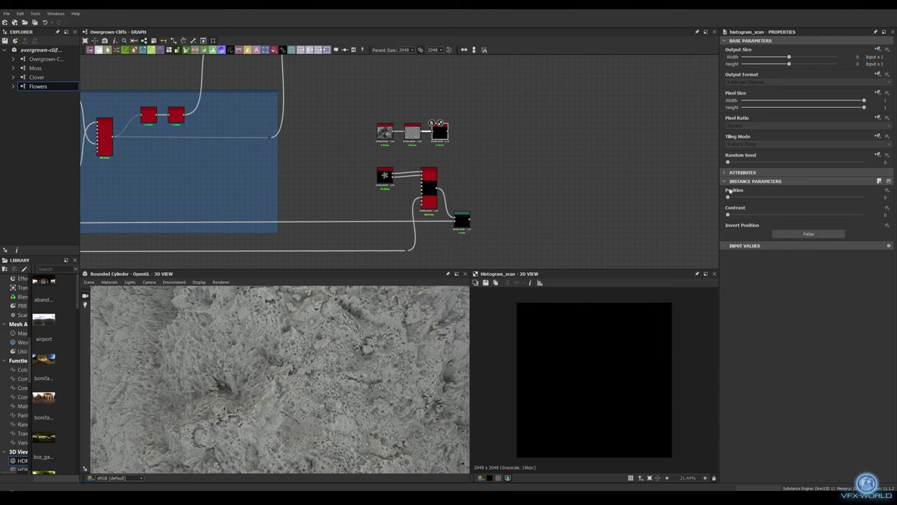
drag(741, 197, 758, 197)
- Subtract the spots from the warped flowers with a Blend at opacity 0.4
middle_drag(512, 127, 394, 116)
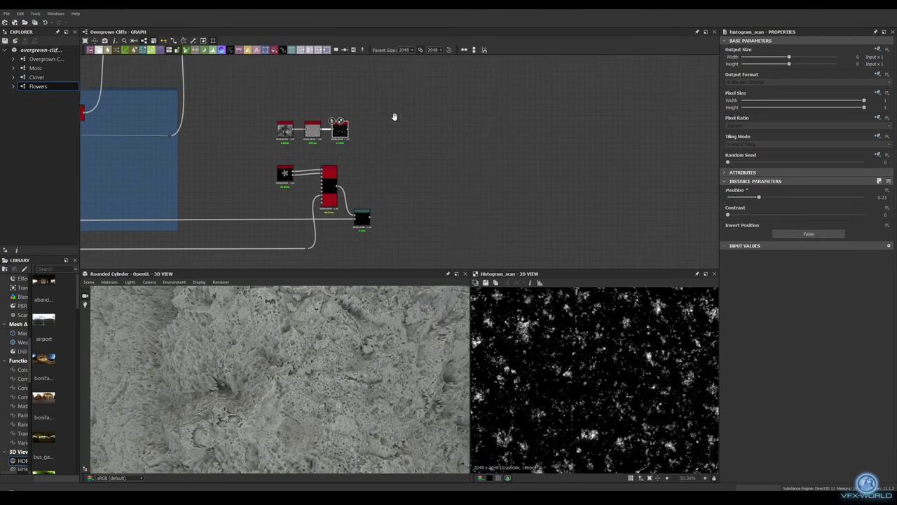
drag(352, 209, 370, 164)
click(393, 175)
drag(331, 122, 367, 152)
click(806, 207)
click(743, 231)
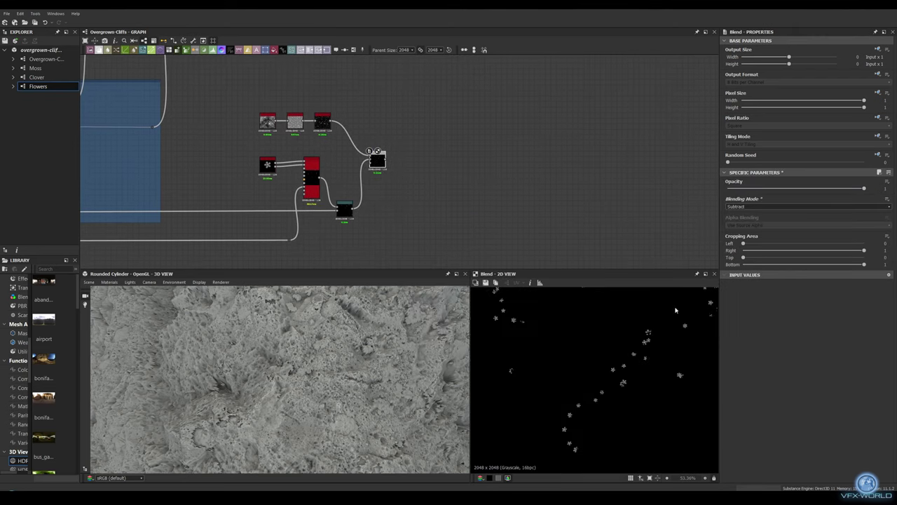
drag(864, 189, 790, 189)
scroll(628, 338, down, 5)
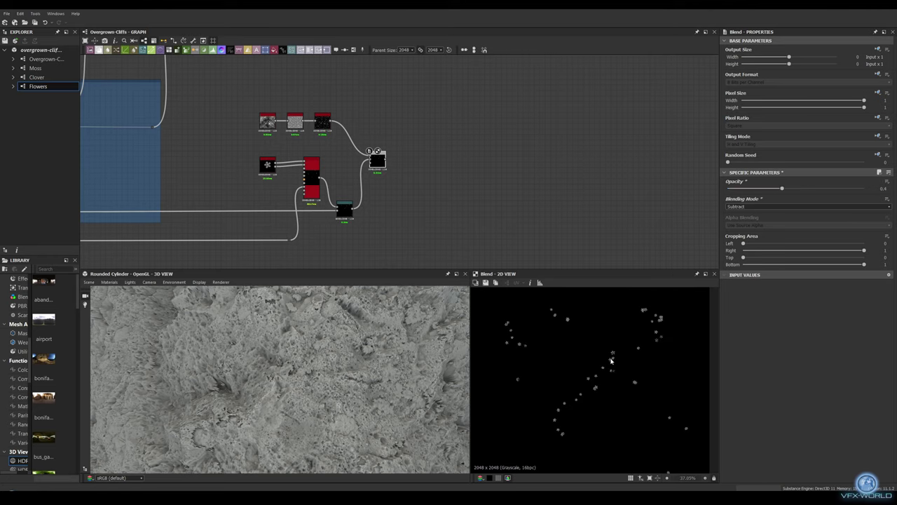
- Append a Histogram Scan and a Blur HQ Grayscale at 0.15 after the Blend
middle_drag(527, 216, 421, 225)
scroll(223, 184, up, 2)
scroll(223, 184, up, 2)
right_click(223, 184)
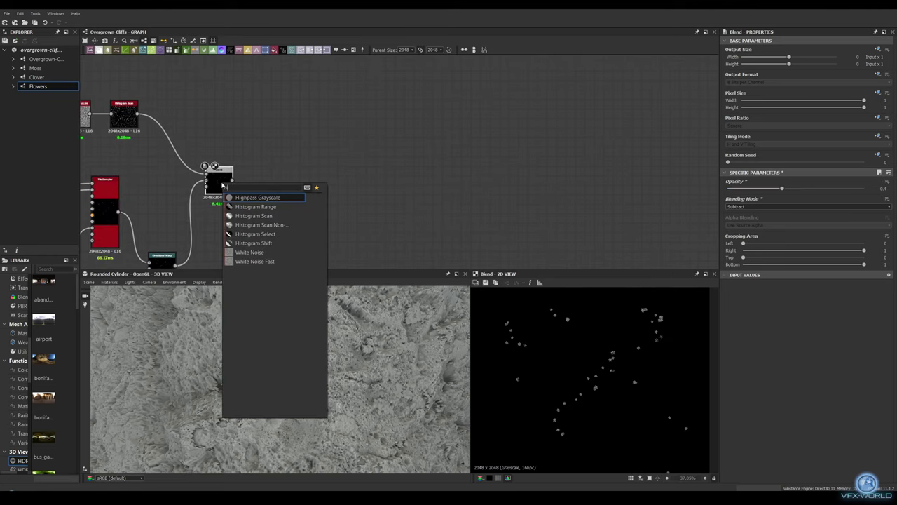
click(252, 205)
scroll(444, 150, up, 1)
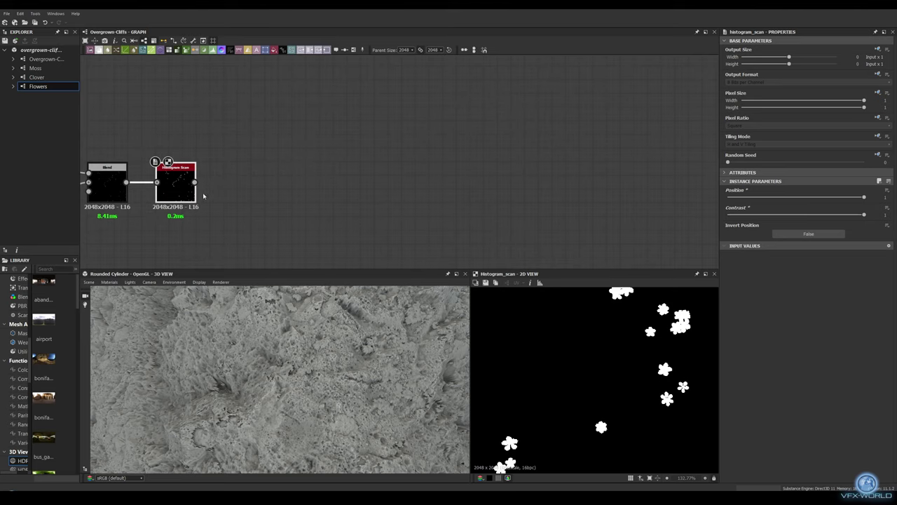
right_click(177, 184)
text(blur)
key(Return)
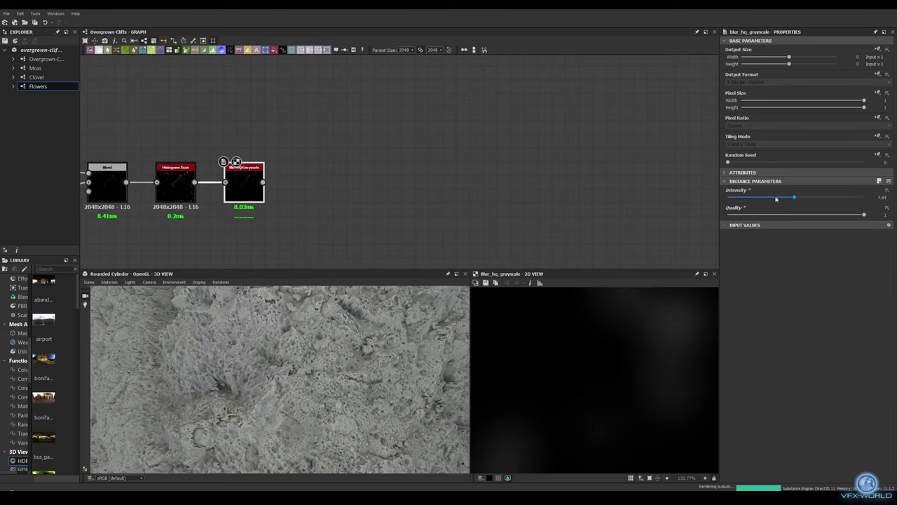
drag(776, 199, 729, 197)
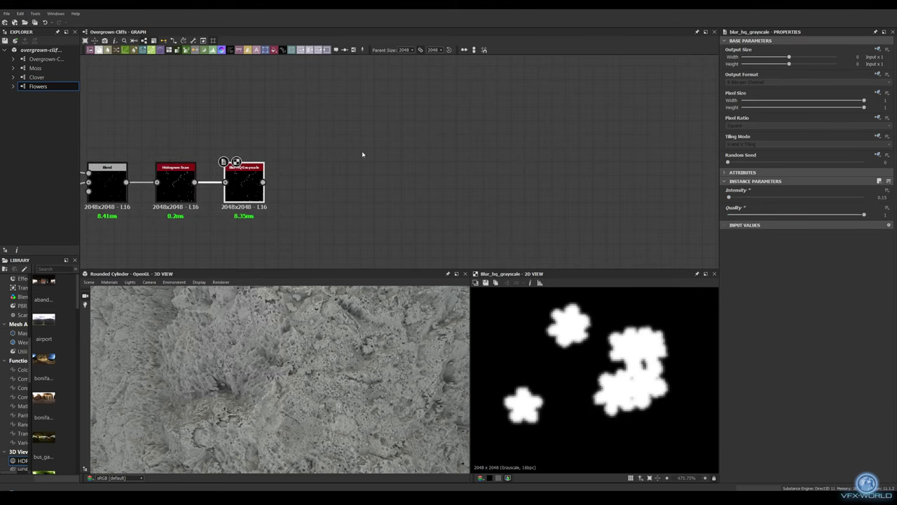
scroll(361, 152, down, 3)
right_click(393, 140)
- Insert a Blend on the main wire and add a slightly lowered Blur HQ Grayscale
click(420, 150)
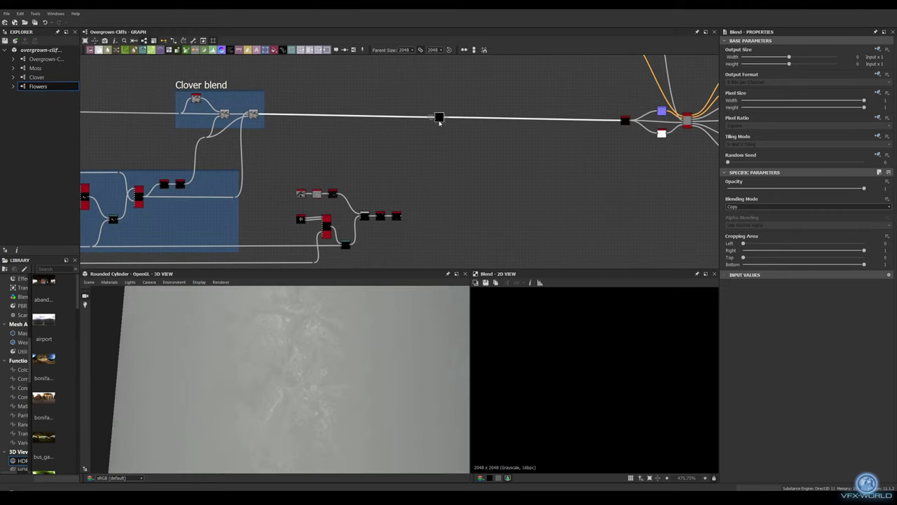
scroll(364, 98, up, 2)
right_click(357, 103)
text(blu)
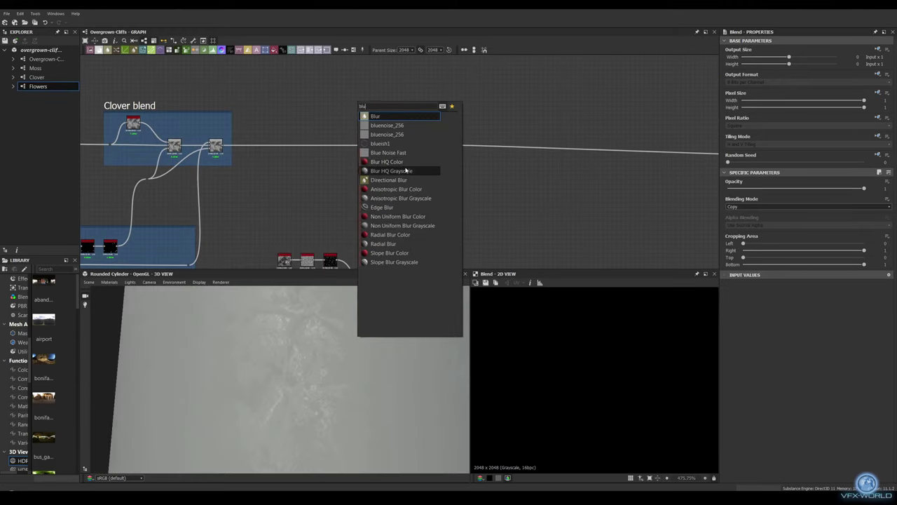
click(405, 171)
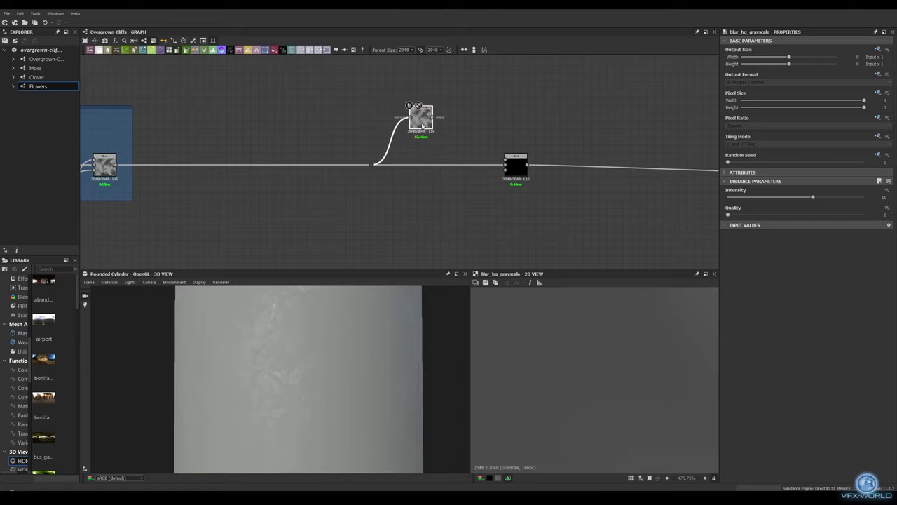
drag(752, 198, 748, 200)
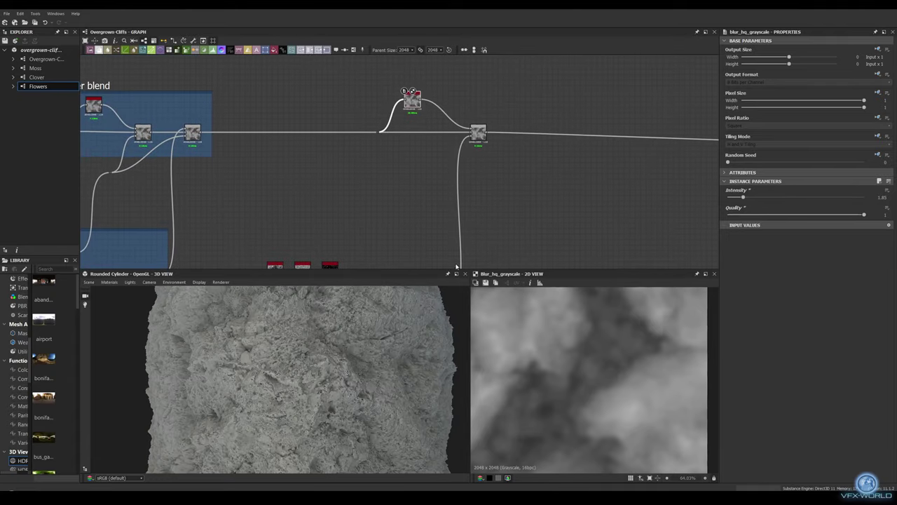
- Set the new Blend to Screen with opacity around 0.05
scroll(378, 392, up, 5)
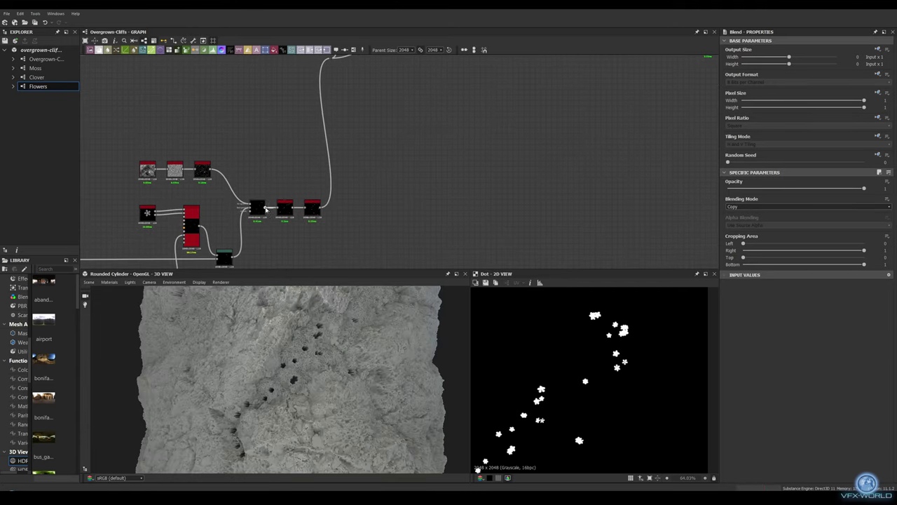
scroll(314, 343, up, 5)
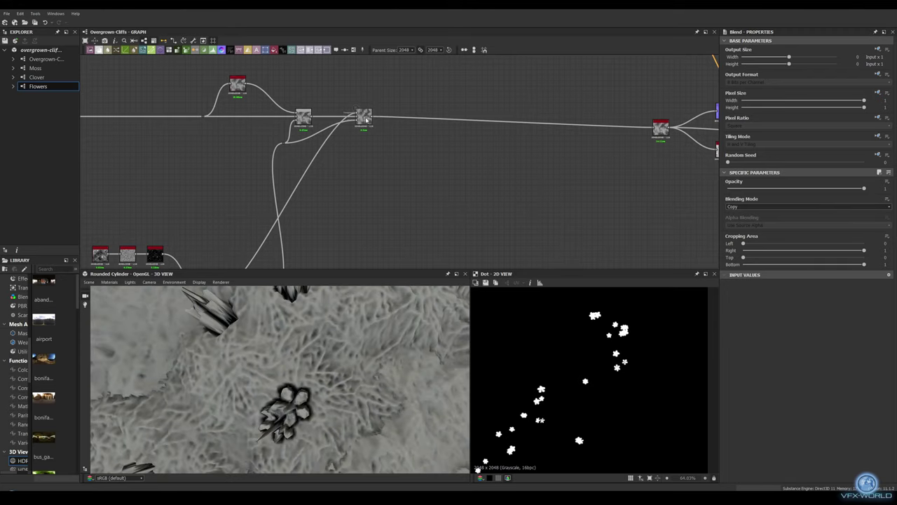
double_click(366, 119)
click(806, 206)
click(743, 258)
drag(864, 188, 735, 189)
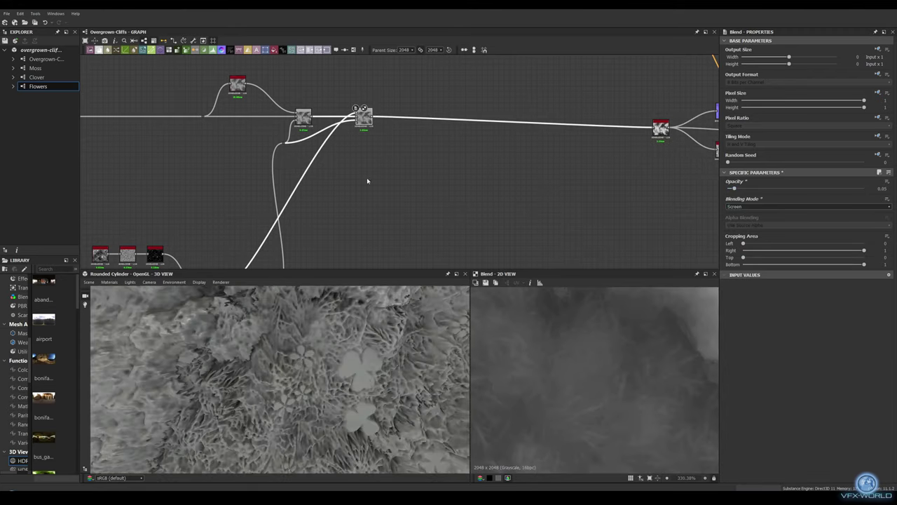
- Frame the flower mask nodes as 'flowers' and the blend nodes as 'flowers blend'
middle_drag(367, 181, 422, 94)
double_click(334, 140)
drag(343, 152, 311, 134)
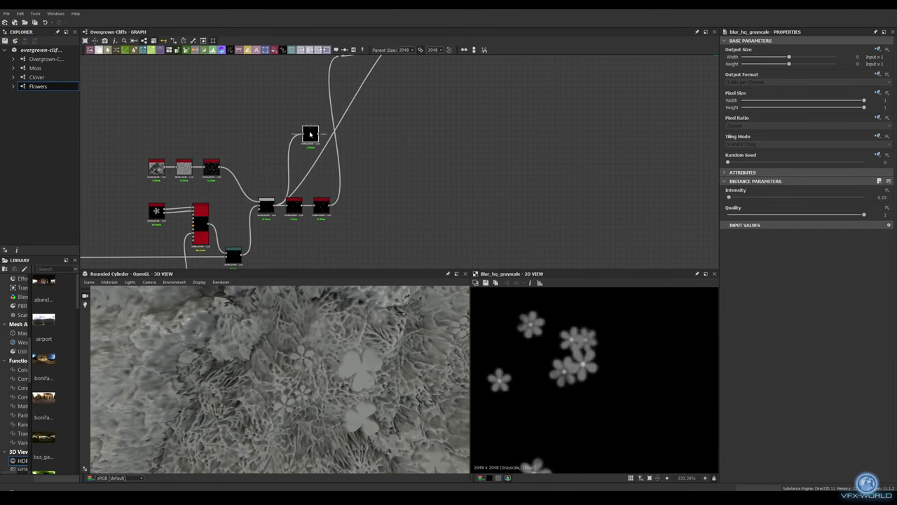
scroll(319, 133, down, 3)
scroll(406, 221, up, 1)
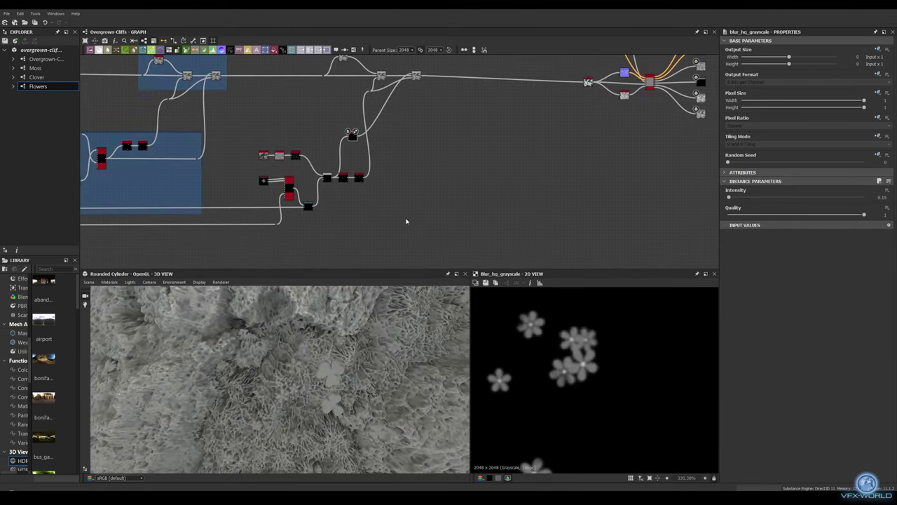
key(ctrl+f)
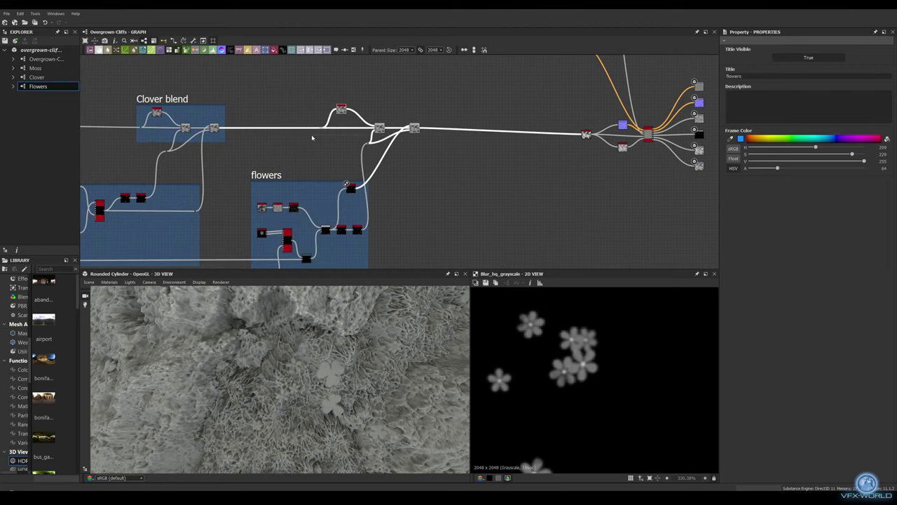
key(ctrl+f)
text( blend)
scroll(454, 181, down, 2)
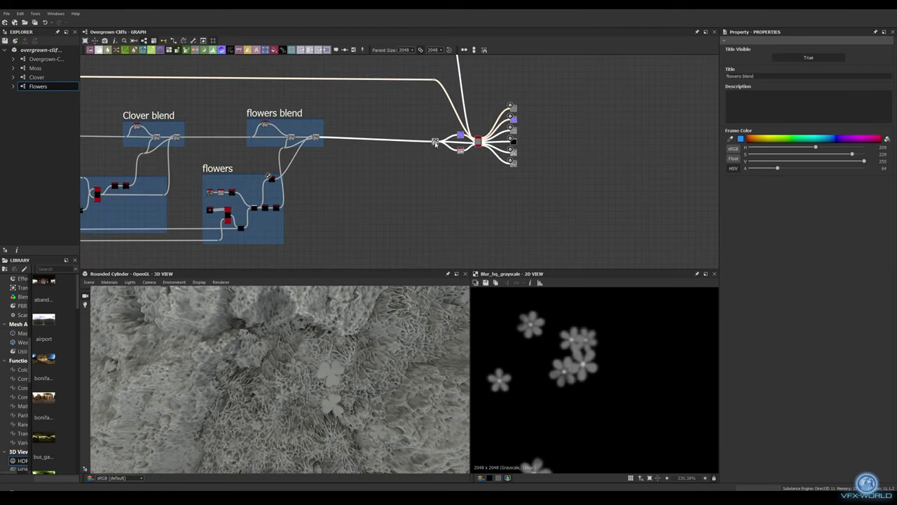
scroll(480, 176, down, 2)
scroll(305, 117, up, 3)
- Add a green HSL node with Hue 0.8 and Saturation 0.53
click(565, 189)
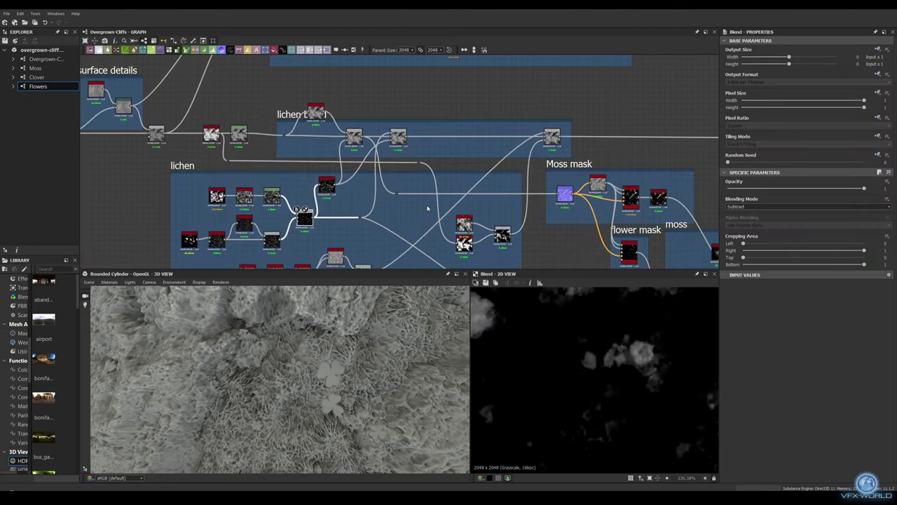
scroll(399, 137, down, 3)
scroll(214, 91, up, 2)
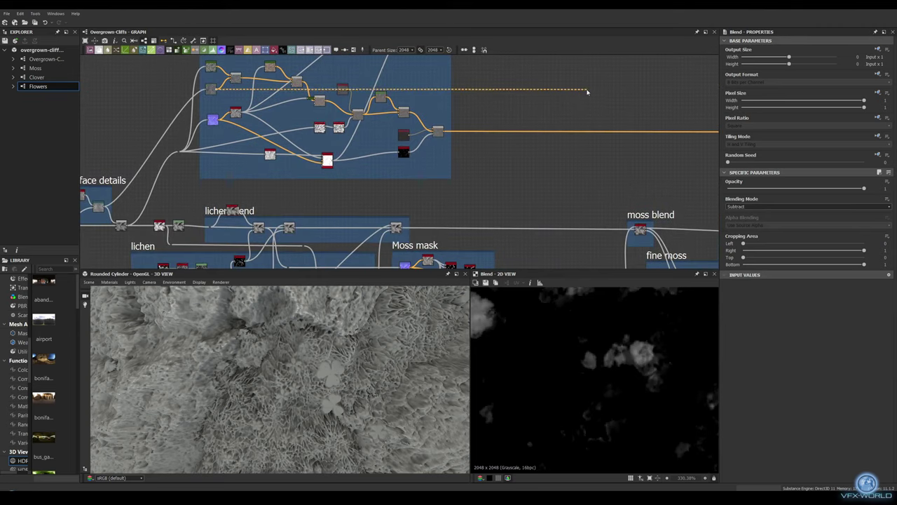
drag(587, 91, 588, 91)
click(603, 151)
scroll(408, 96, up, 3)
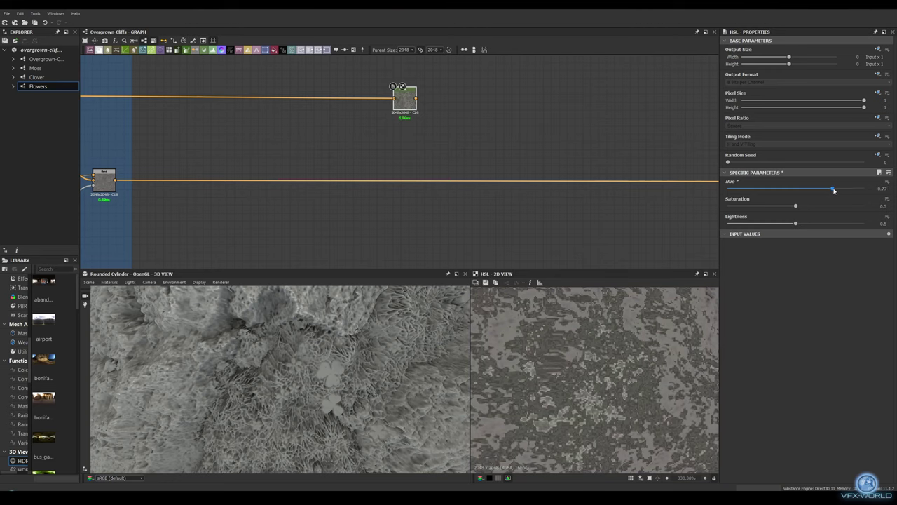
scroll(610, 356, down, 3)
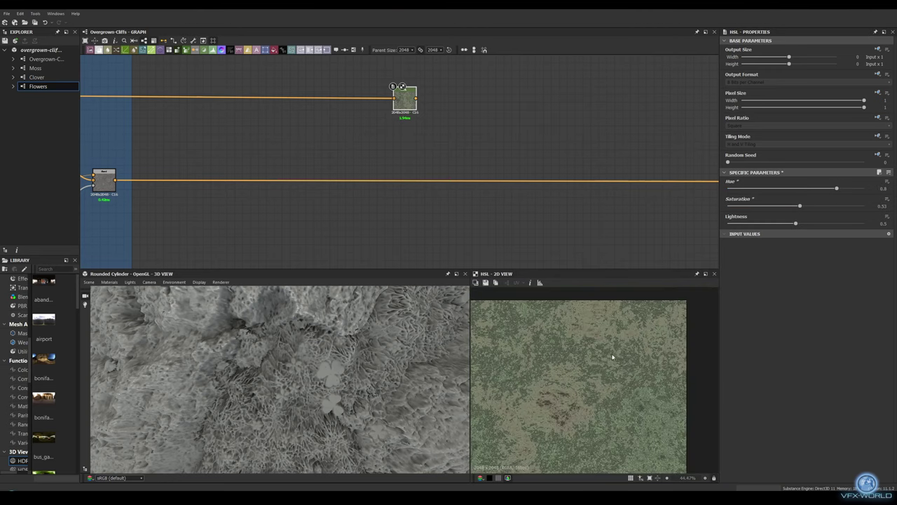
scroll(601, 361, down, 3)
scroll(607, 365, down, 3)
scroll(607, 364, down, 2)
scroll(445, 230, down, 5)
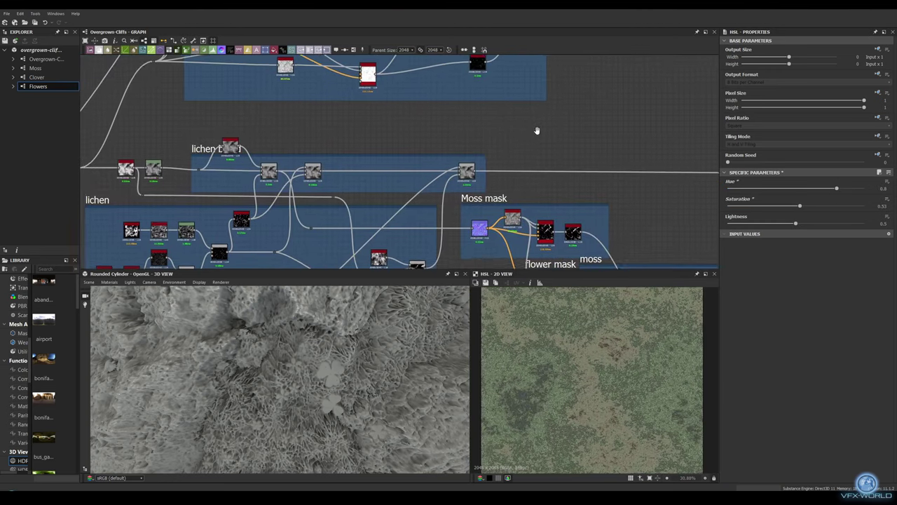
scroll(456, 147, down, 2)
- Add a Gradient Map with beige colours picked from the texture
drag(487, 131, 363, 180)
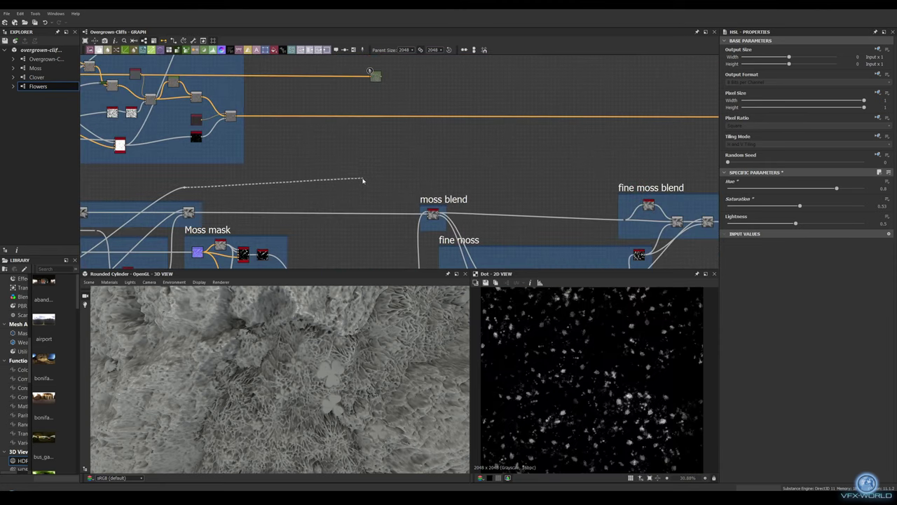
drag(390, 102, 390, 102)
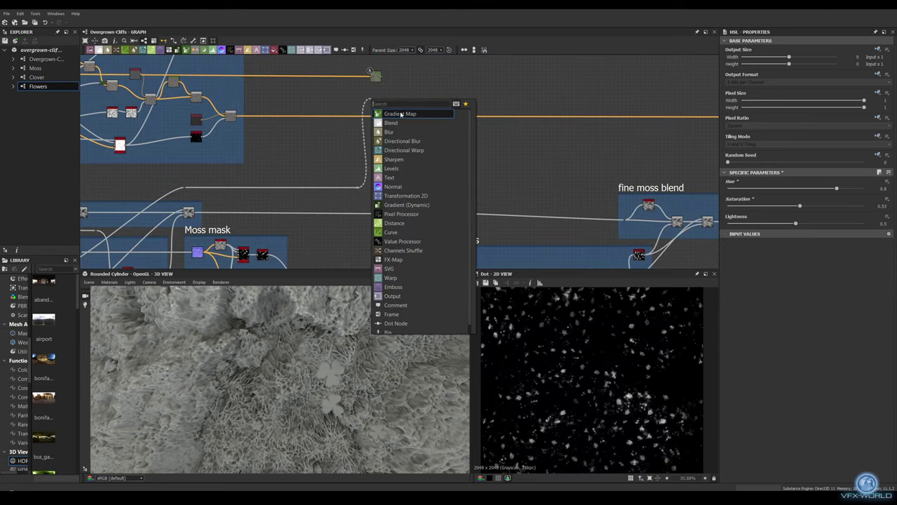
click(379, 189)
click(859, 253)
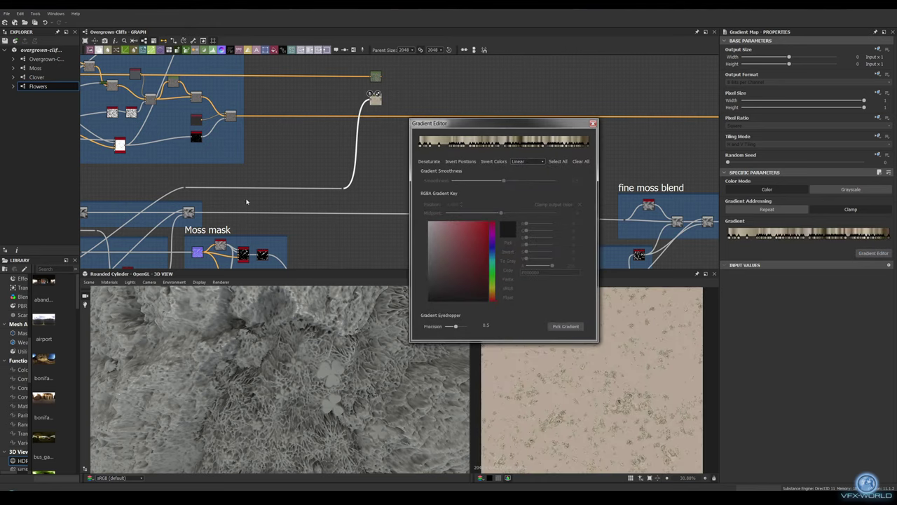
click(593, 123)
scroll(376, 105, up, 1)
scroll(376, 104, up, 2)
- Blend the HSL and Gradient Map layers using a Dirt node as mask
middle_drag(377, 104, 347, 103)
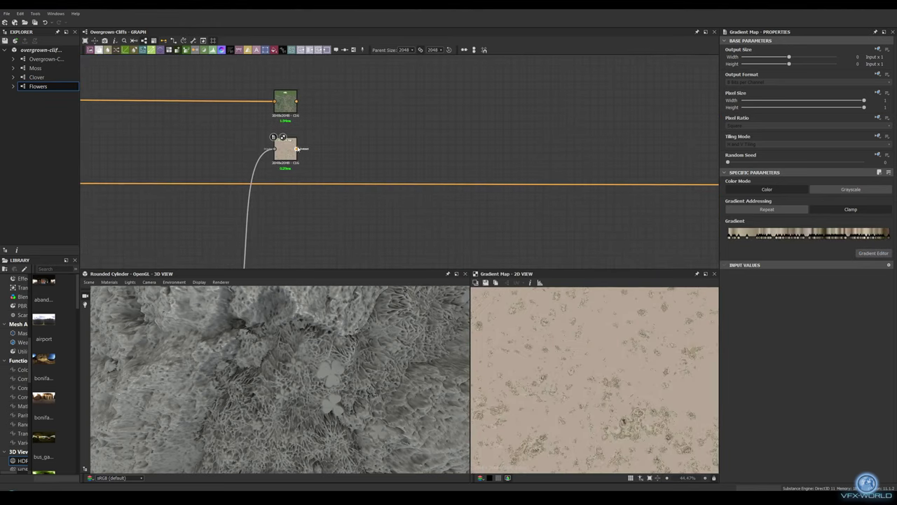
key(space)
click(336, 311)
key(space)
text(dirt)
key(Return)
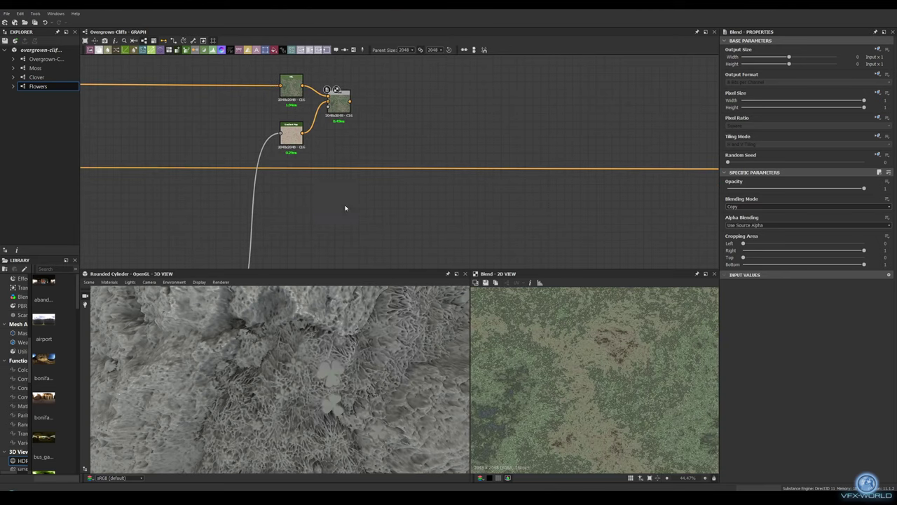
drag(327, 187, 327, 106)
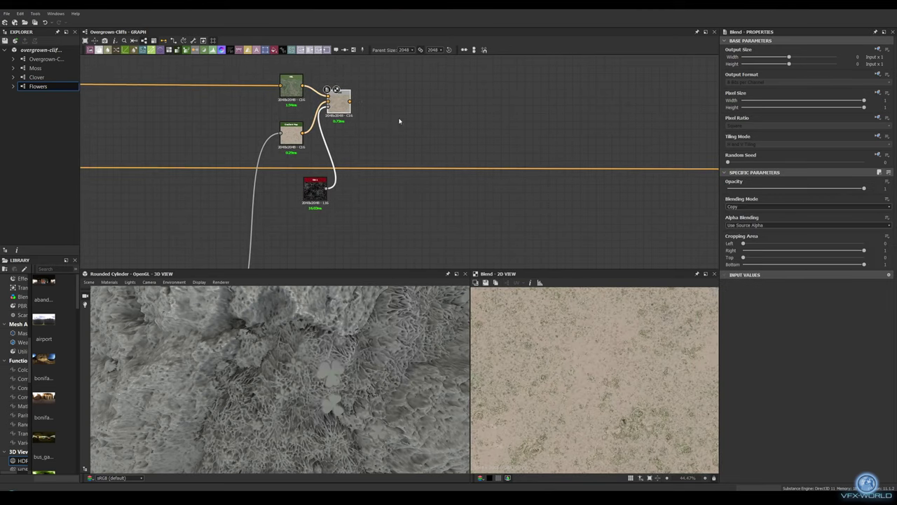
scroll(317, 180, down, 1)
- Add an HSL node after the blend with Lightness 0.57
mouse_move(410, 98)
middle_down()
mouse_move(376, 114)
mouse_move(306, 115)
middle_up()
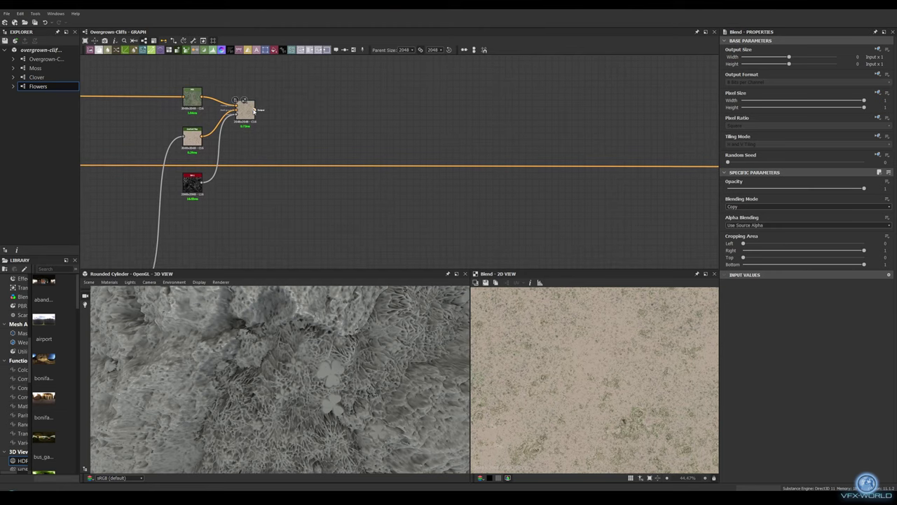
key(space)
text(hsl)
key(Return)
drag(796, 223, 805, 223)
scroll(593, 341, down, 3)
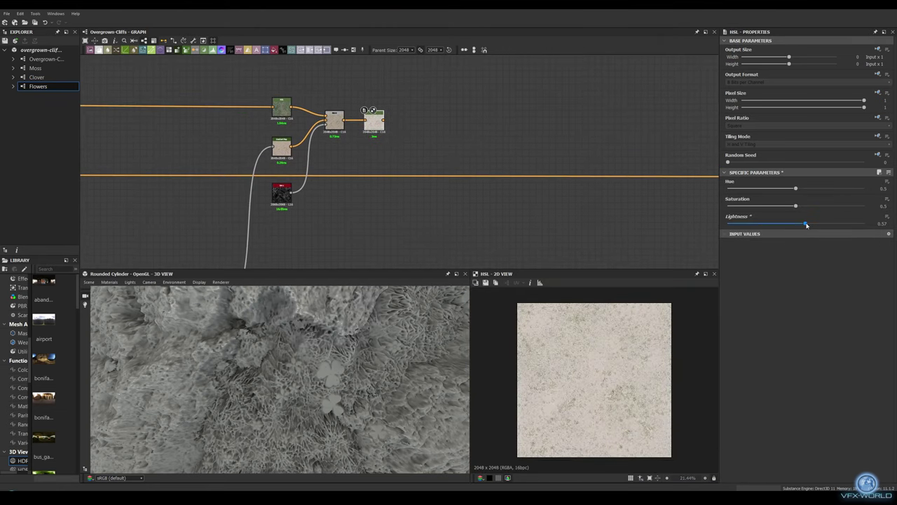
scroll(379, 126, up, 2)
scroll(398, 133, down, 1)
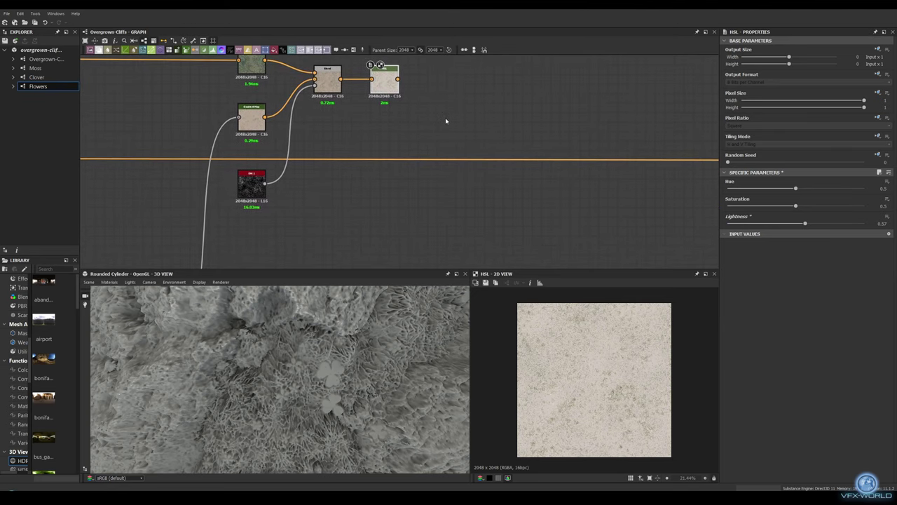
scroll(472, 174, down, 5)
click(615, 160)
- Find the Screen Blend in the lichen blend frame and lower its opacity to 0.02
middle_drag(701, 165, 529, 158)
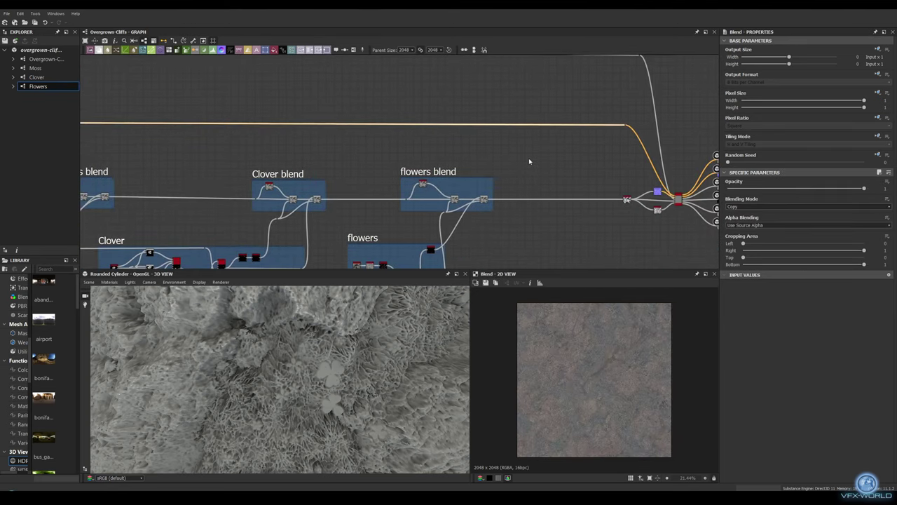
click(626, 194)
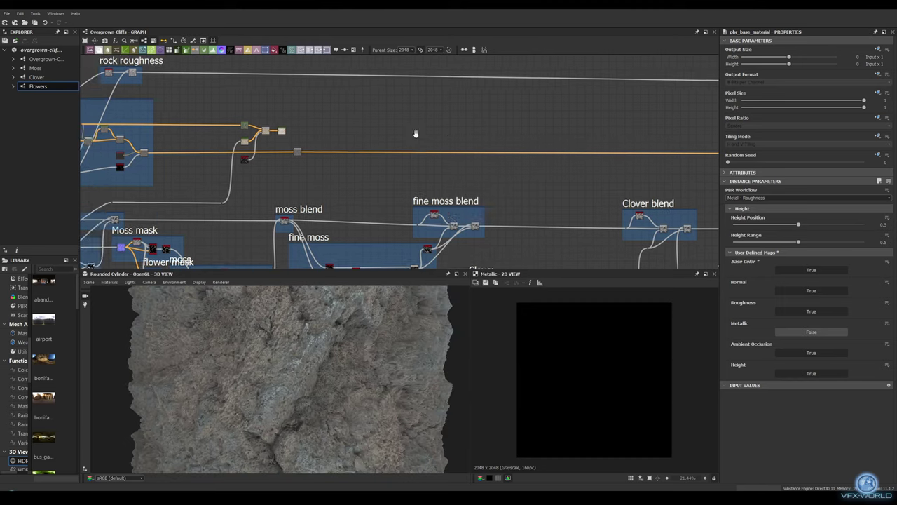
scroll(415, 133, up, 3)
scroll(316, 259, up, 1)
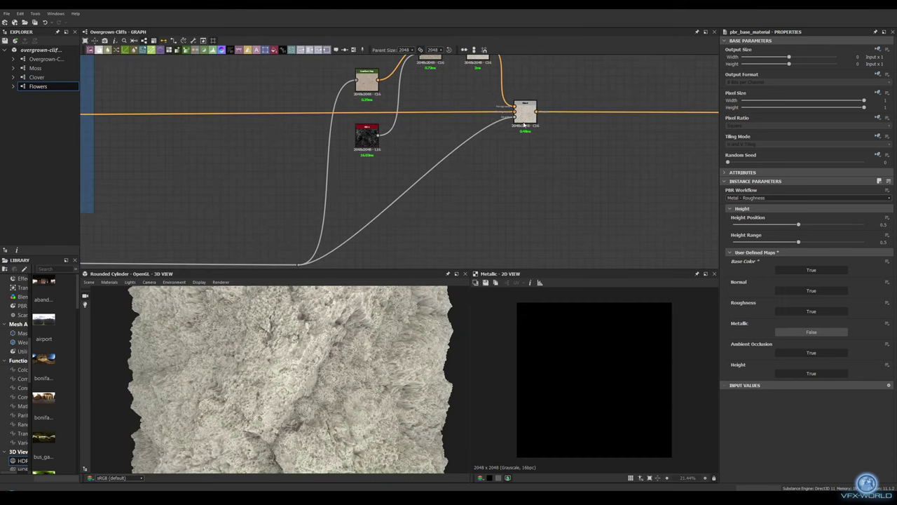
middle_drag(524, 124, 575, 168)
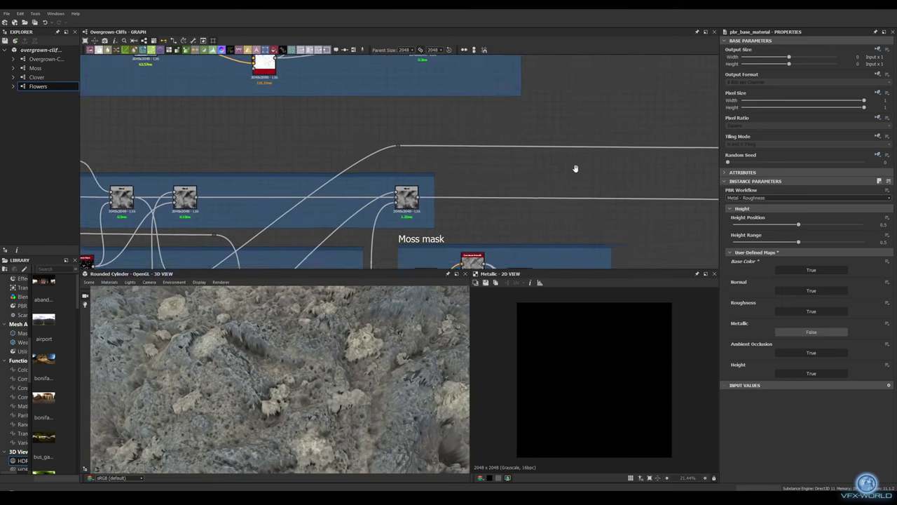
click(184, 198)
middle_drag(185, 198, 393, 162)
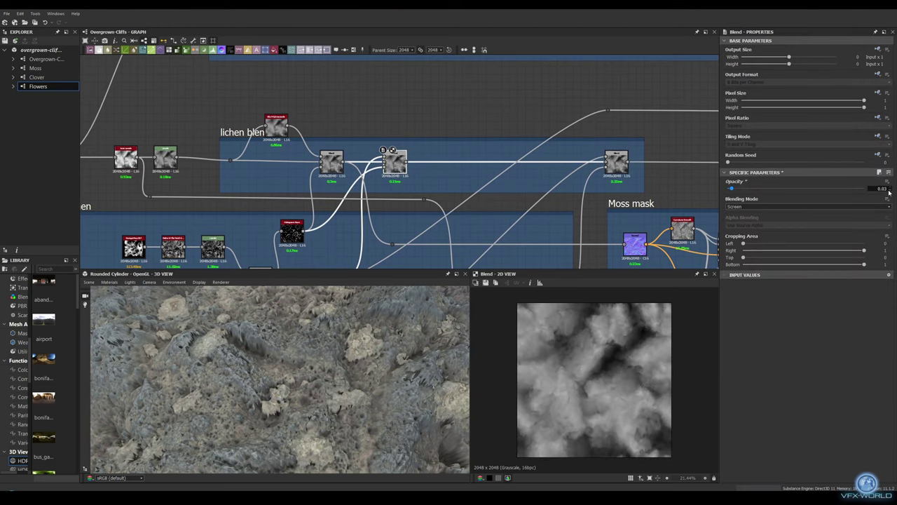
middle_drag(562, 130, 389, 105)
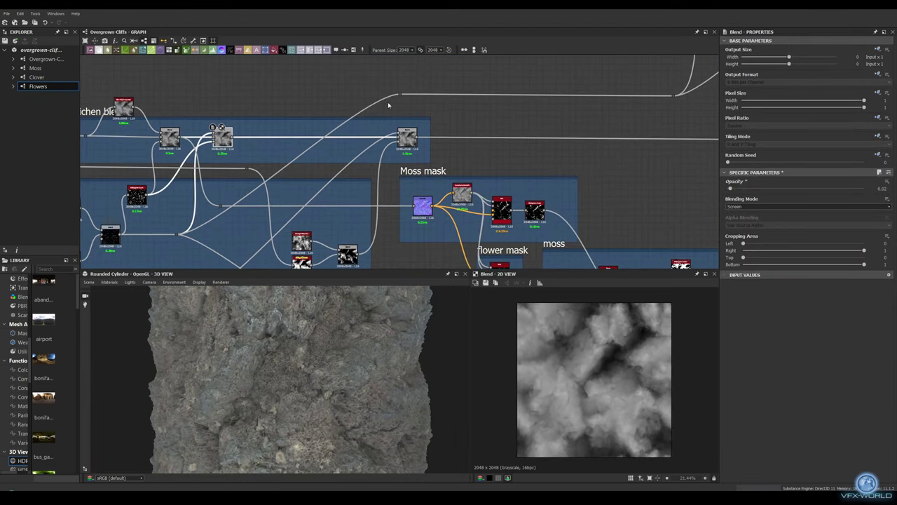
scroll(389, 105, down, 2)
middle_drag(420, 140, 496, 208)
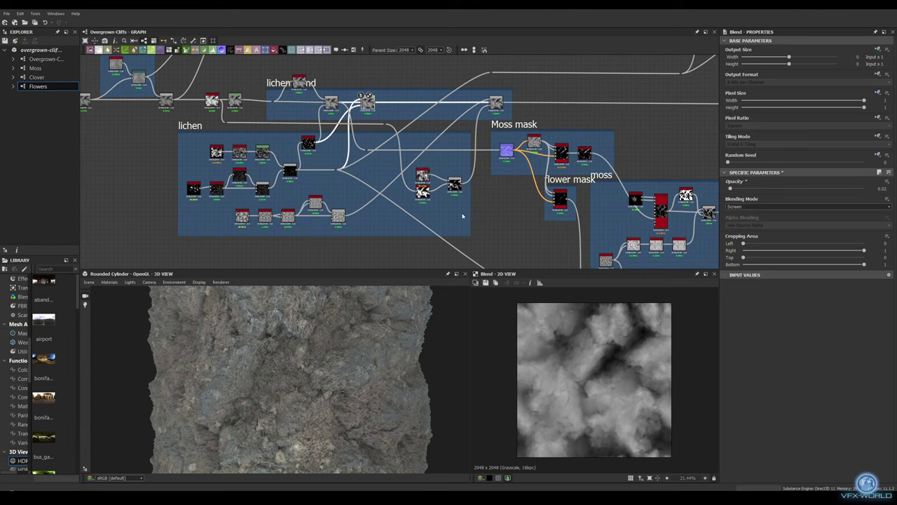
scroll(463, 216, up, 1)
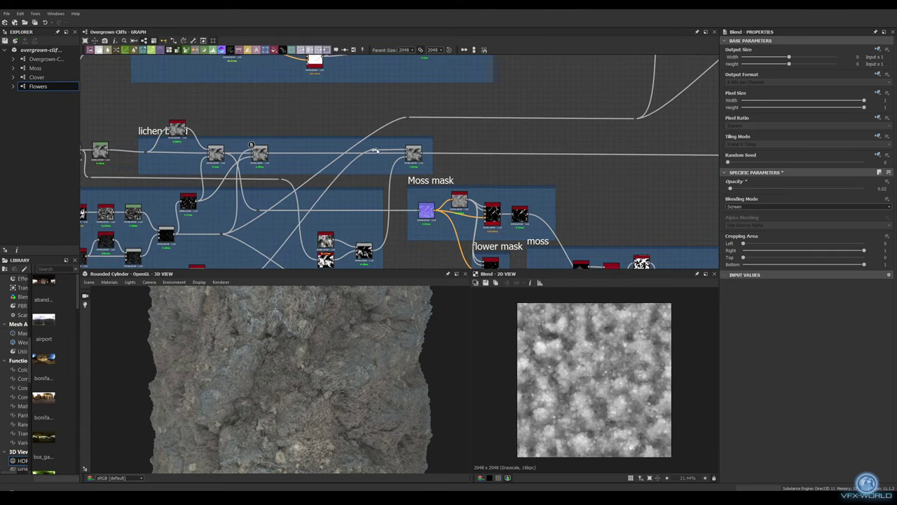
- Add a Gradient Map from a mask and sample the lichen image colours into its gradient
middle_drag(375, 151, 291, 162)
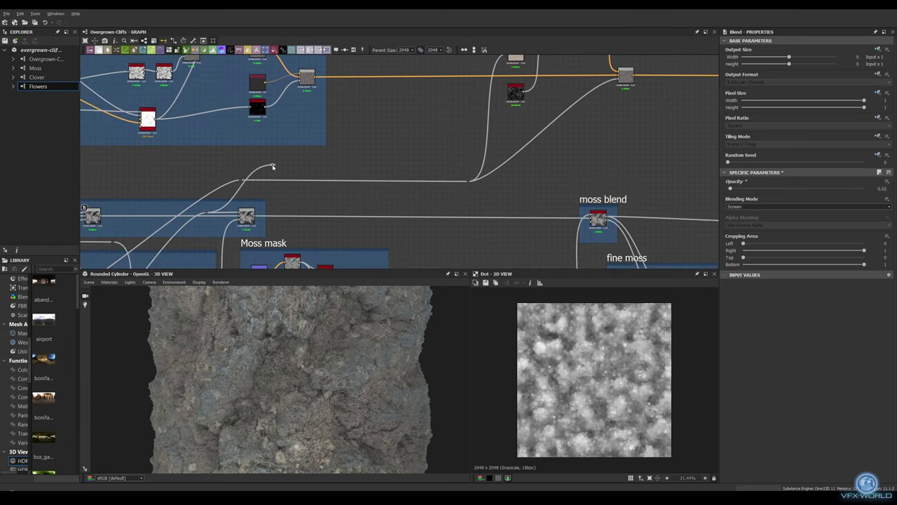
drag(273, 166, 426, 174)
middle_drag(428, 184, 397, 170)
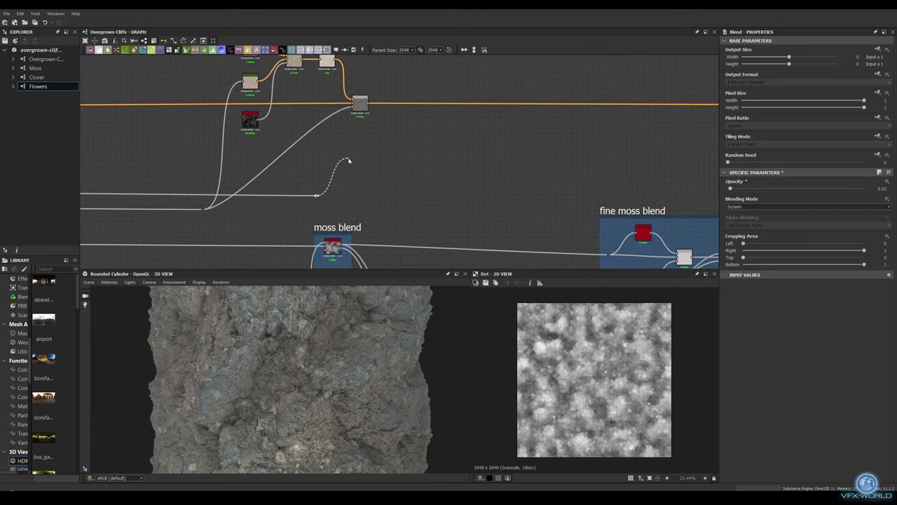
drag(348, 162, 348, 161)
click(390, 264)
click(873, 253)
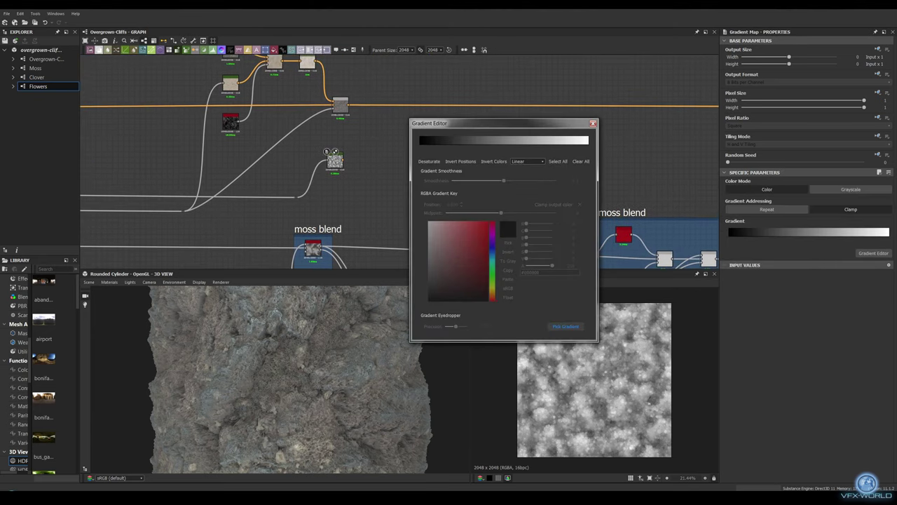
drag(326, 152, 365, 168)
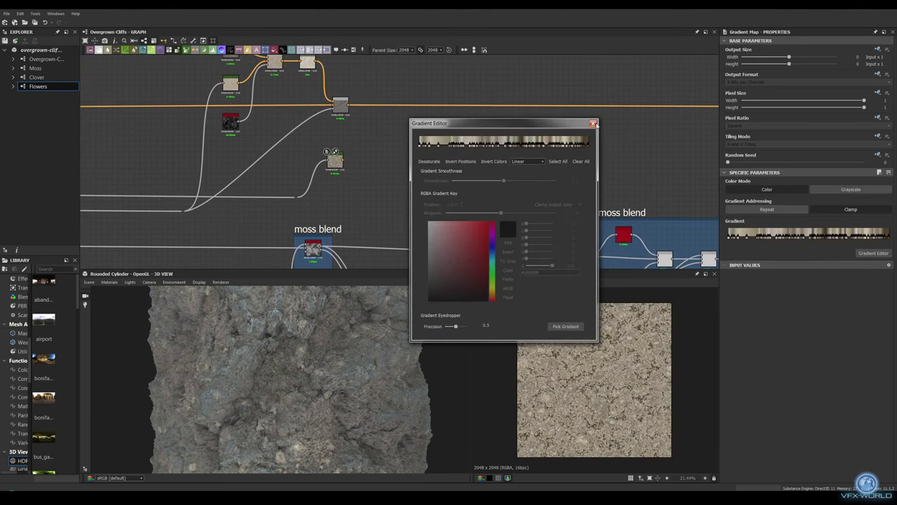
click(593, 123)
middle_drag(350, 175, 395, 205)
click(401, 160)
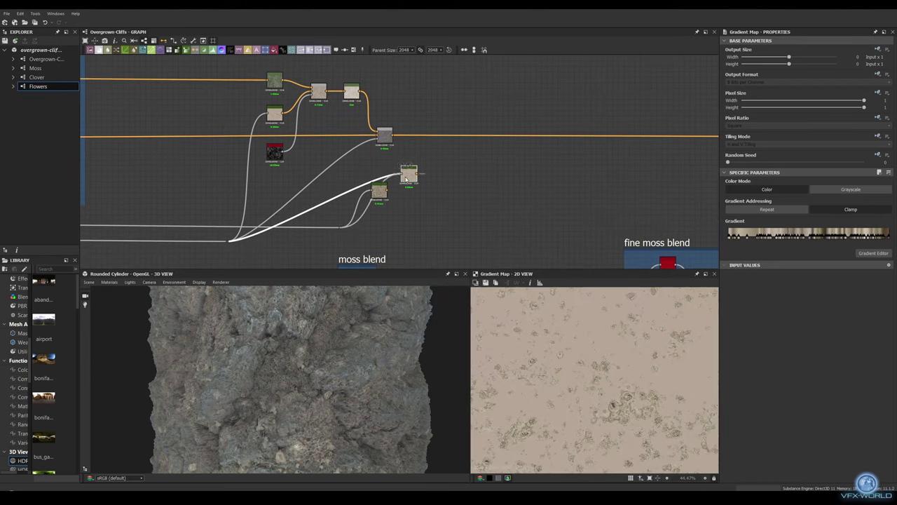
- Feed the Gradient Map from the node below and connect the lichen colour into the albedo Blend
drag(405, 178, 408, 189)
mouse_move(408, 178)
middle_down()
mouse_move(322, 191)
mouse_move(357, 178)
middle_up()
click(337, 149)
drag(331, 197, 358, 144)
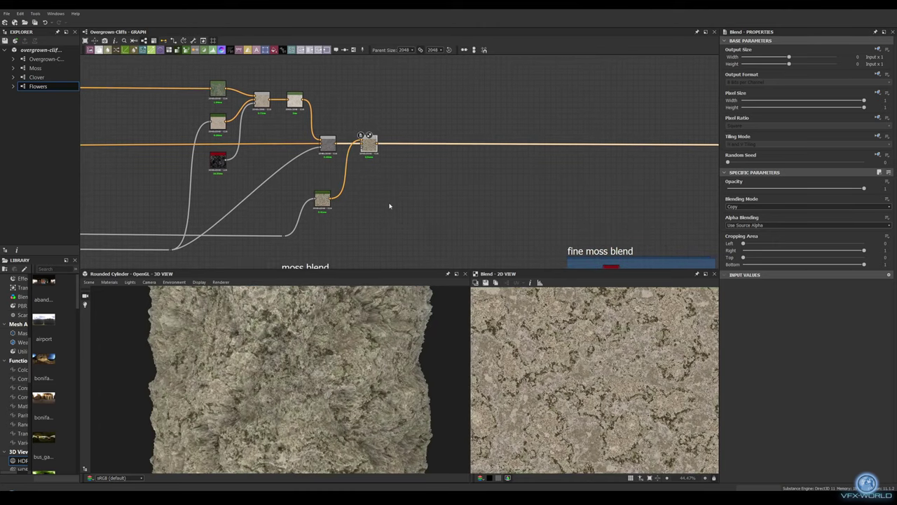
scroll(451, 175, down, 3)
scroll(323, 203, up, 2)
- Plug the subtracted moss mask into the lichen Blend and discard a stray Moss mask link
click(318, 205)
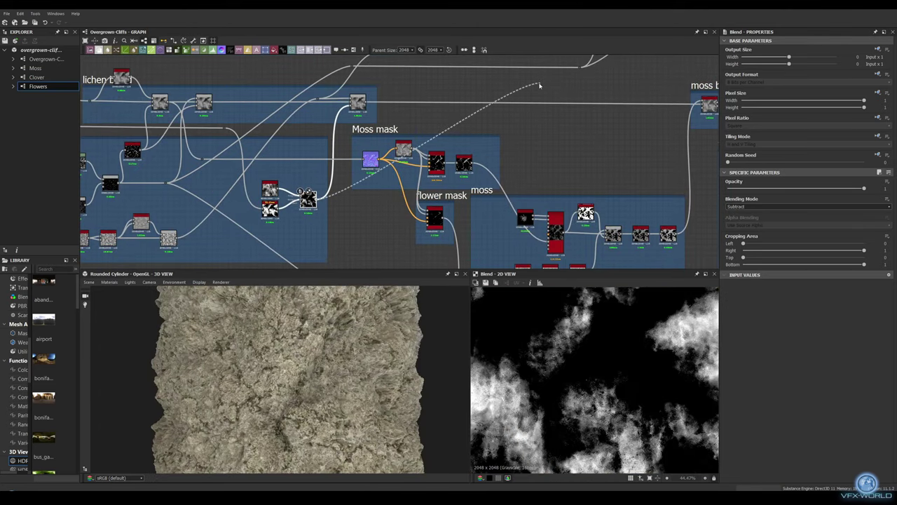
middle_drag(539, 84, 254, 197)
drag(539, 85, 418, 217)
mouse_move(193, 234)
middle_down()
mouse_move(354, 196)
mouse_move(377, 166)
middle_up()
middle_drag(309, 129, 317, 153)
drag(308, 181, 308, 181)
middle_drag(308, 181, 236, 187)
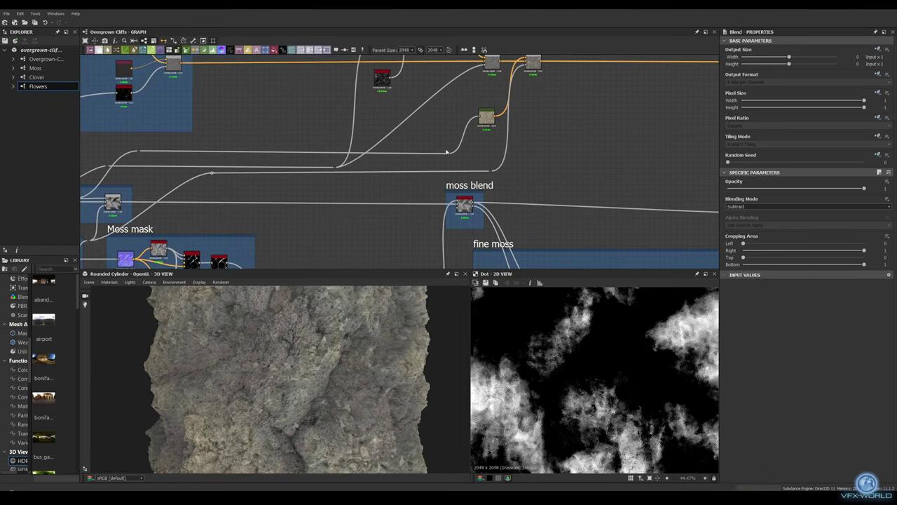
- Frame the lichen nodes as 'lichen color' and preview the Blend beside the rock roughness frame
scroll(446, 152, down, 2)
middle_drag(446, 151, 384, 229)
key(ctrl+f)
double_click(755, 77)
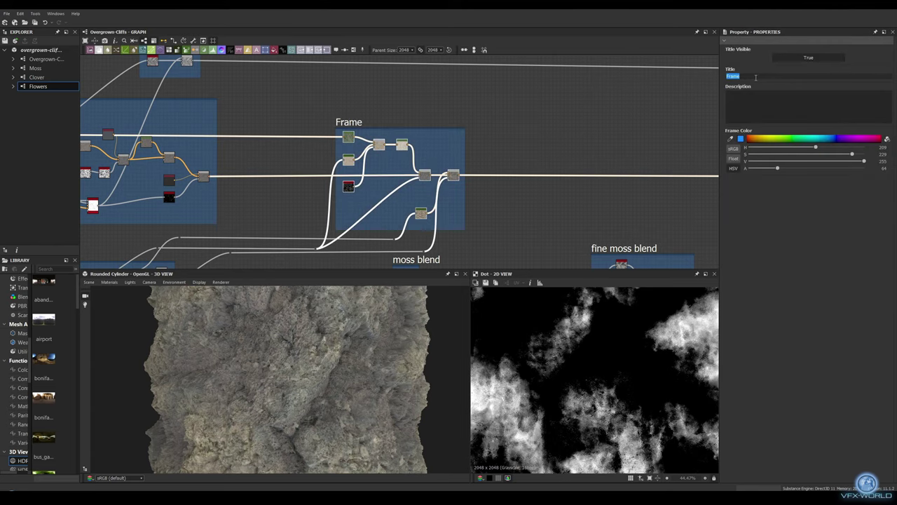
key(Return)
mouse_move(265, 86)
middle_down()
mouse_move(212, 114)
mouse_move(286, 114)
middle_up()
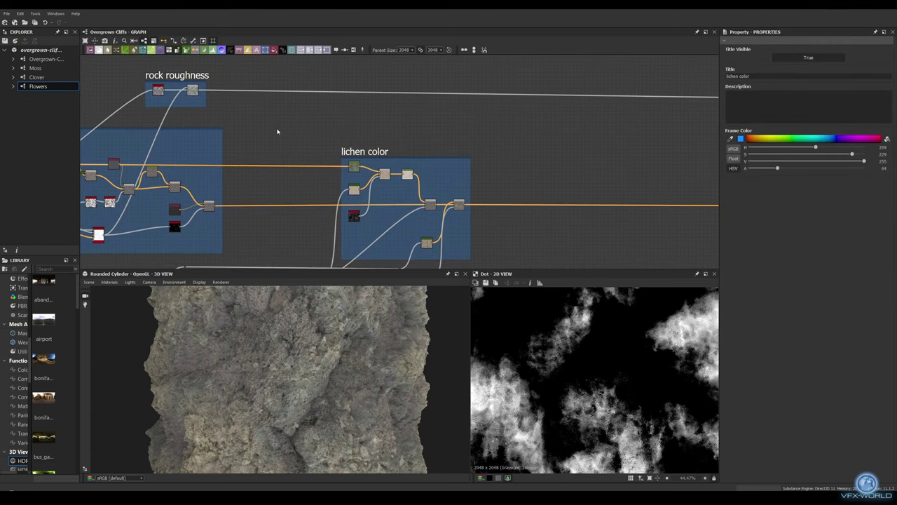
mouse_move(425, 206)
middle_down()
mouse_move(393, 179)
mouse_move(405, 206)
middle_up()
double_click(397, 175)
- Insert a Blend node on the rock roughness wire
key(space)
mouse_move(289, 107)
middle_down()
mouse_move(302, 118)
mouse_move(364, 31)
middle_up()
click(301, 140)
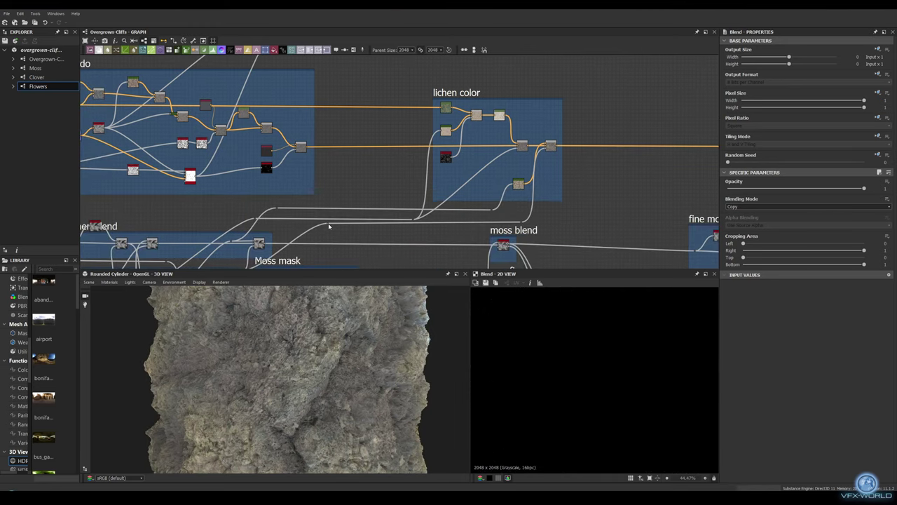
middle_drag(329, 226, 348, 217)
click(321, 191)
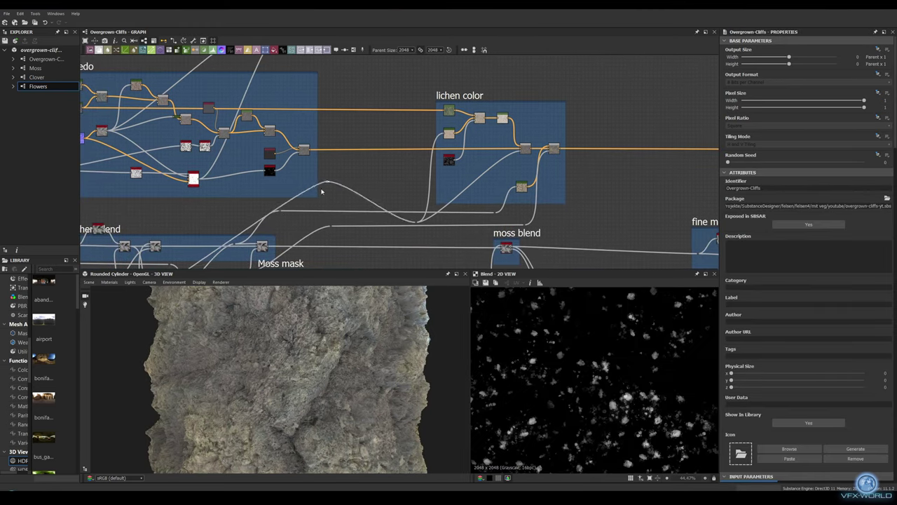
middle_drag(258, 221, 226, 312)
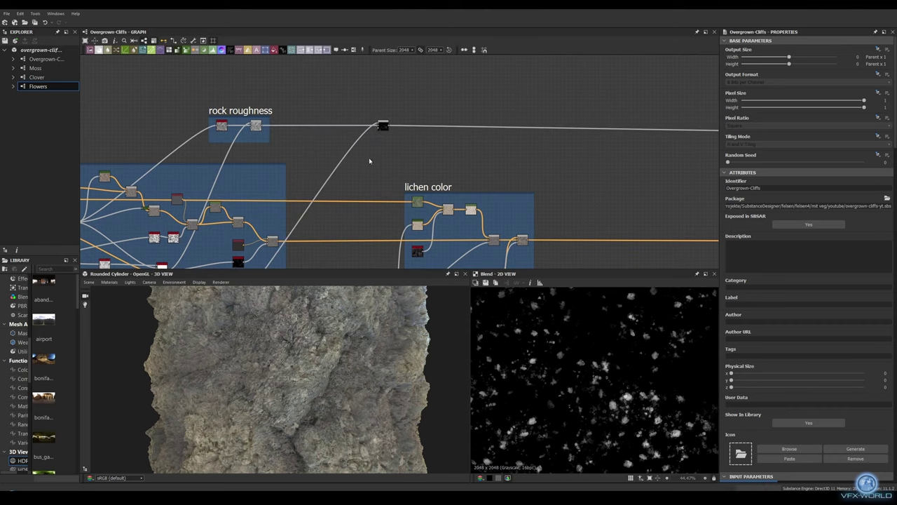
scroll(375, 133, up, 3)
- Add a Uniform Color node and wire it into the roughness Blend
right_click(329, 100)
click(379, 301)
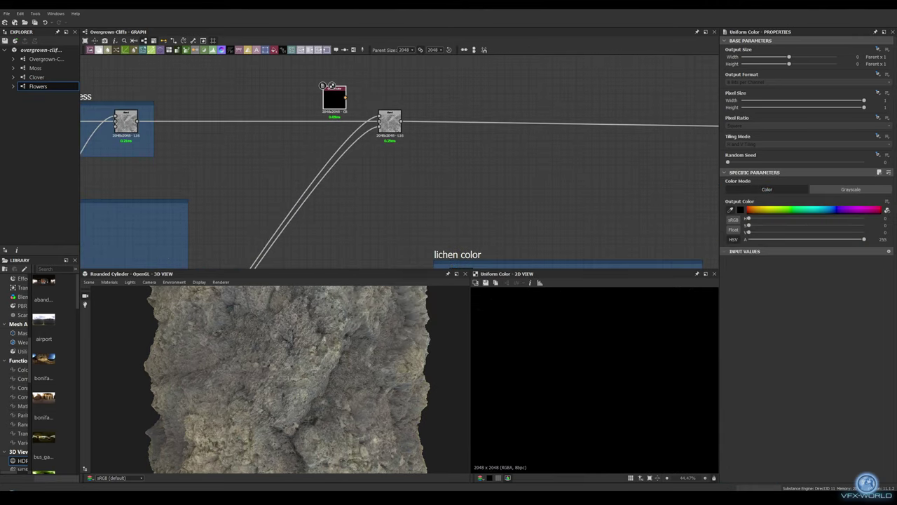
drag(344, 98, 380, 116)
double_click(391, 119)
scroll(391, 119, up, 2)
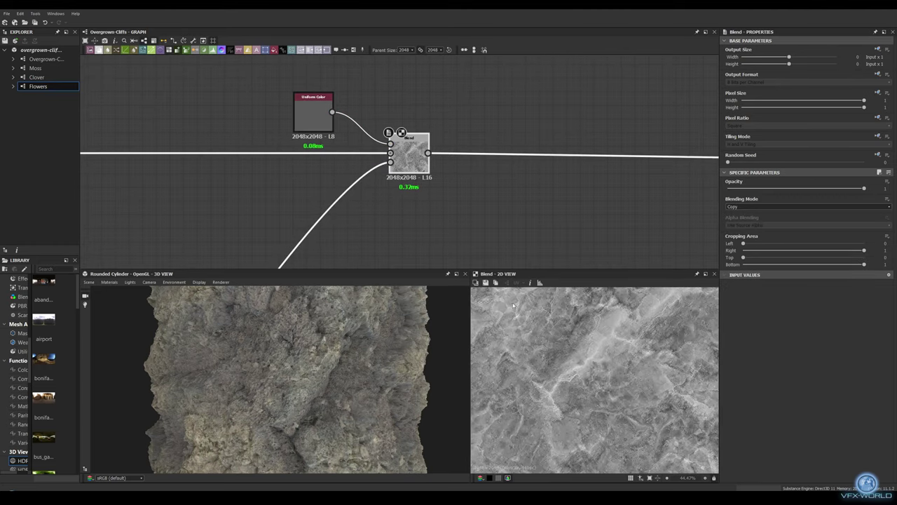
scroll(581, 370, down, 2)
mouse_move(514, 229)
middle_down()
mouse_move(481, 154)
mouse_move(487, 244)
middle_up()
- Add a second Blend and Uniform Color, with the uniform grey set to 175
right_click(378, 176)
click(396, 184)
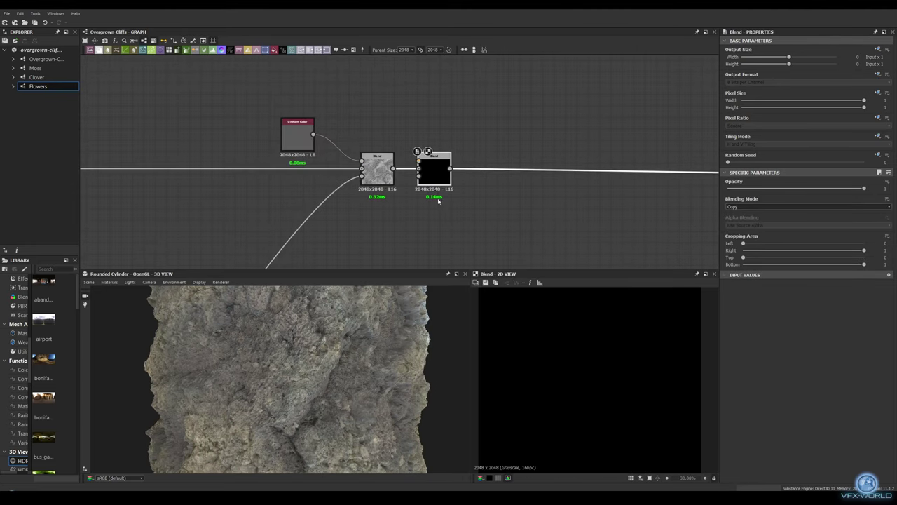
middle_drag(420, 175, 448, 175)
click(379, 138)
click(294, 365)
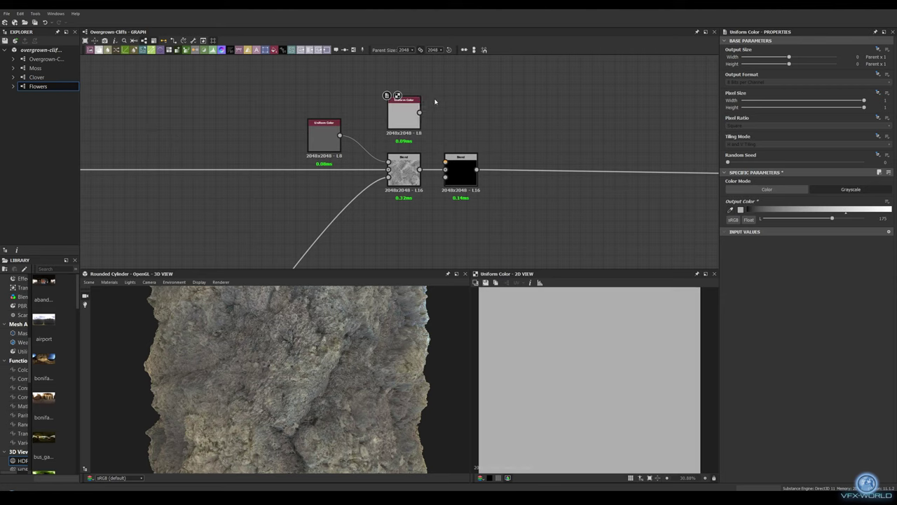
- Check the roughness Blend on the preview and frame the new nodes as 'lichen roughness'
middle_drag(362, 104, 395, 230)
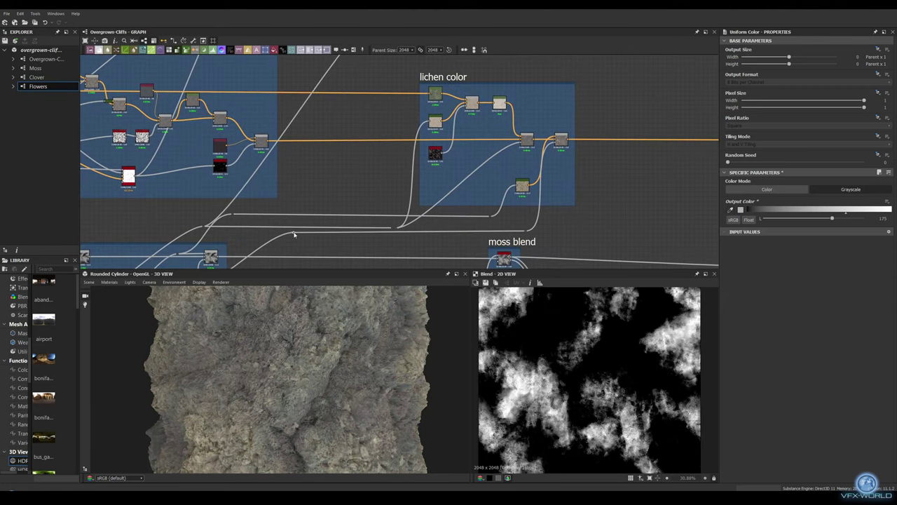
middle_drag(299, 237, 264, 356)
double_click(368, 125)
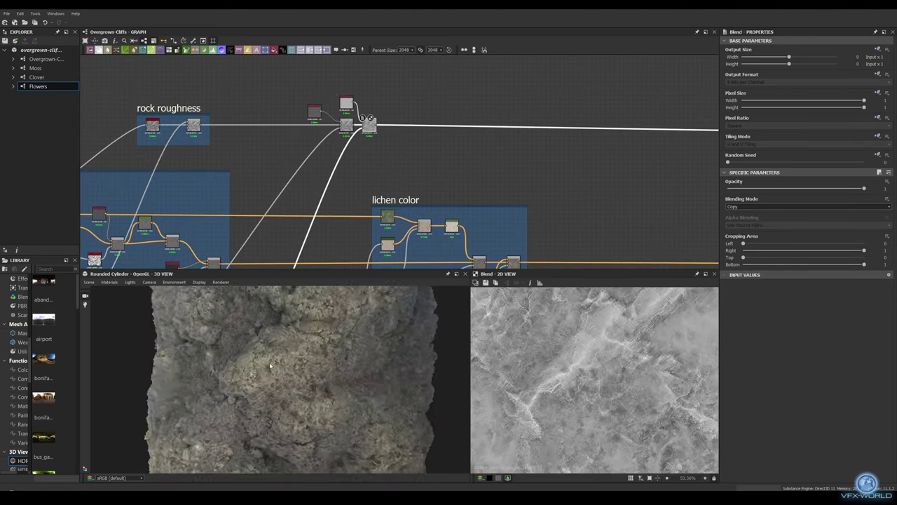
drag(350, 356, 392, 354)
middle_drag(606, 95, 546, 104)
key(ctrl+f)
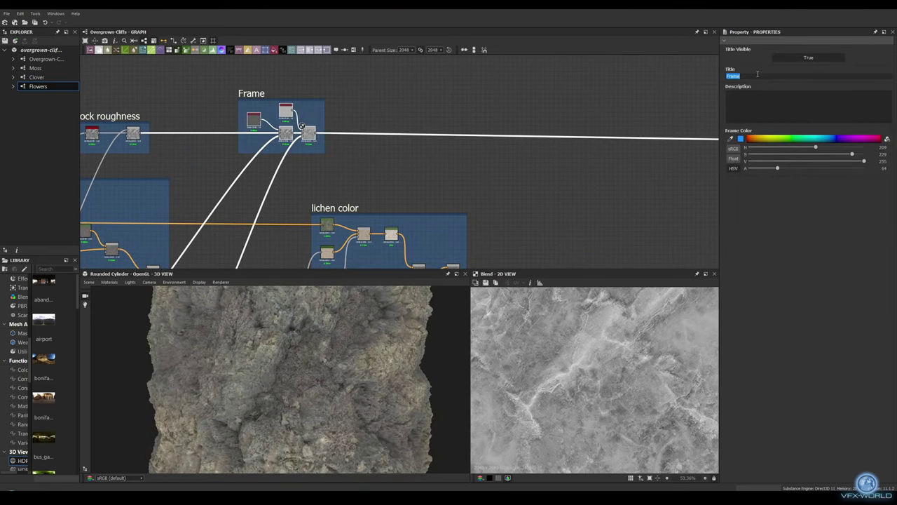
key(Return)
scroll(420, 165, down, 3)
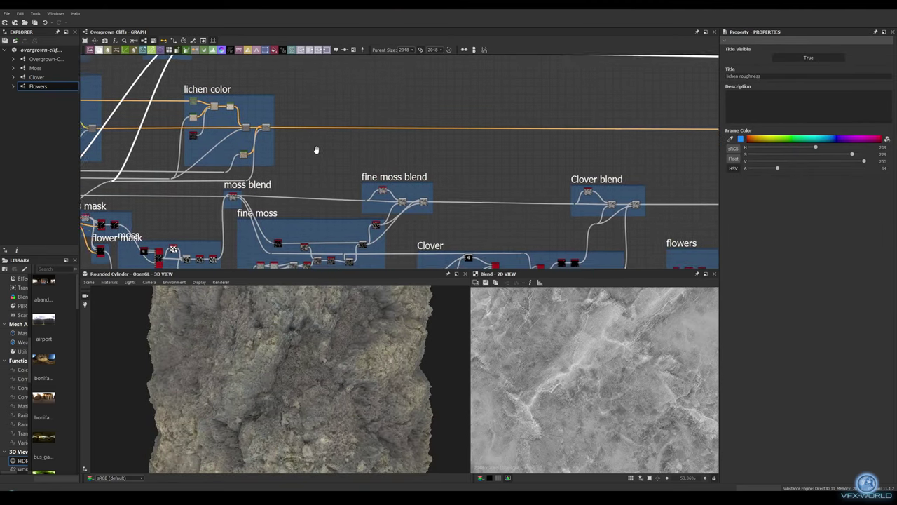
middle_drag(324, 166, 333, 110)
scroll(210, 231, up, 5)
- Add a Normal node and then a Curvature Smooth node from the moss mask
double_click(368, 186)
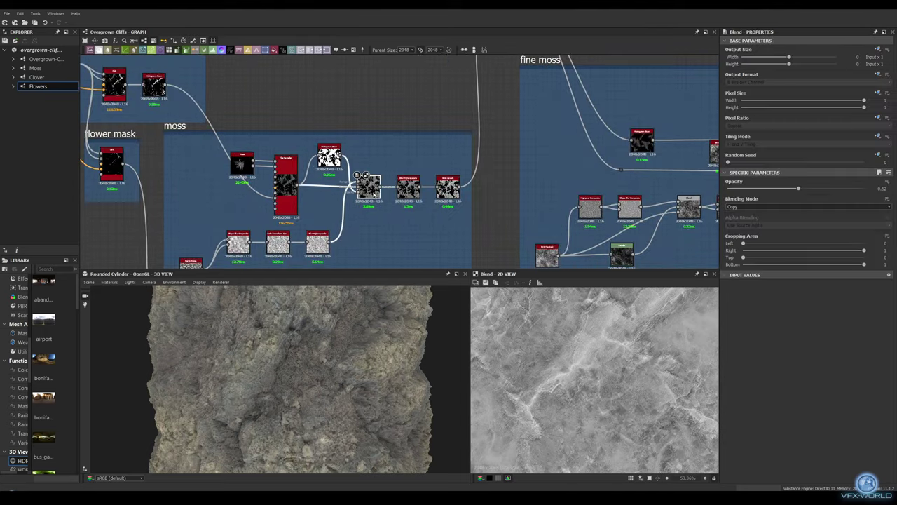
mouse_move(330, 244)
mouse_down()
mouse_move(435, 112)
mouse_move(419, 113)
mouse_up()
click(449, 161)
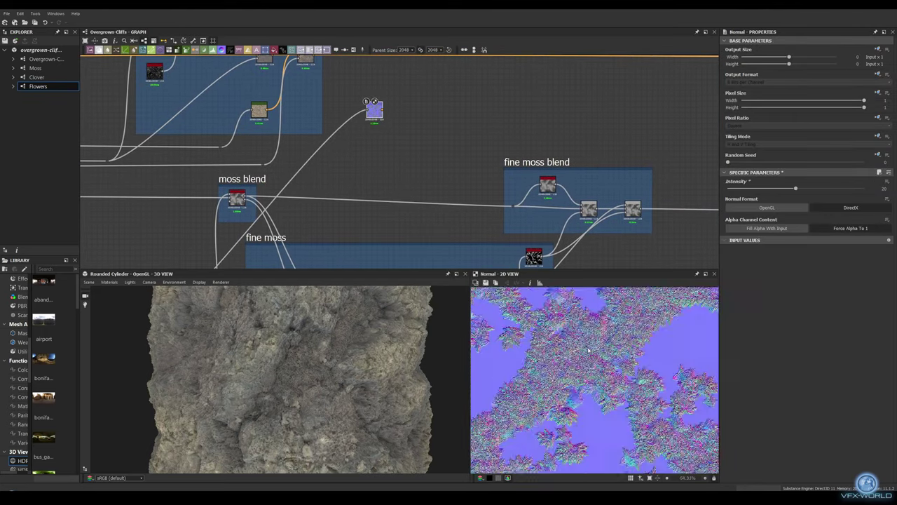
drag(383, 137, 406, 139)
click(392, 147)
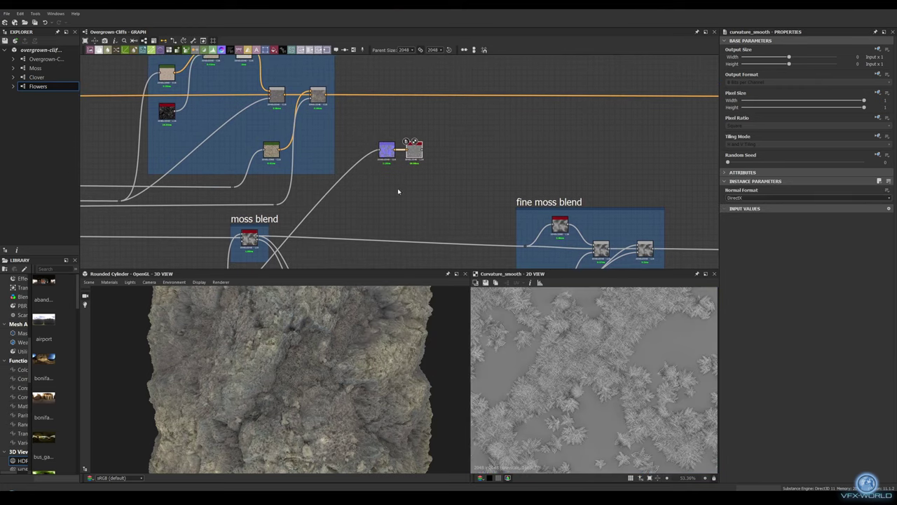
- Add a Gradient Map after the curvature and sample yellow moss colours into its gradient
middle_drag(449, 189, 502, 169)
scroll(394, 114, down, 3)
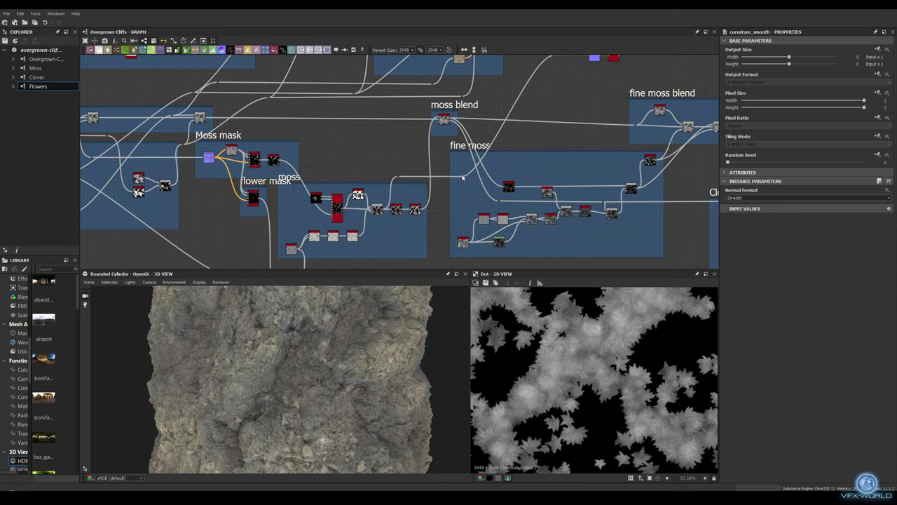
key(f)
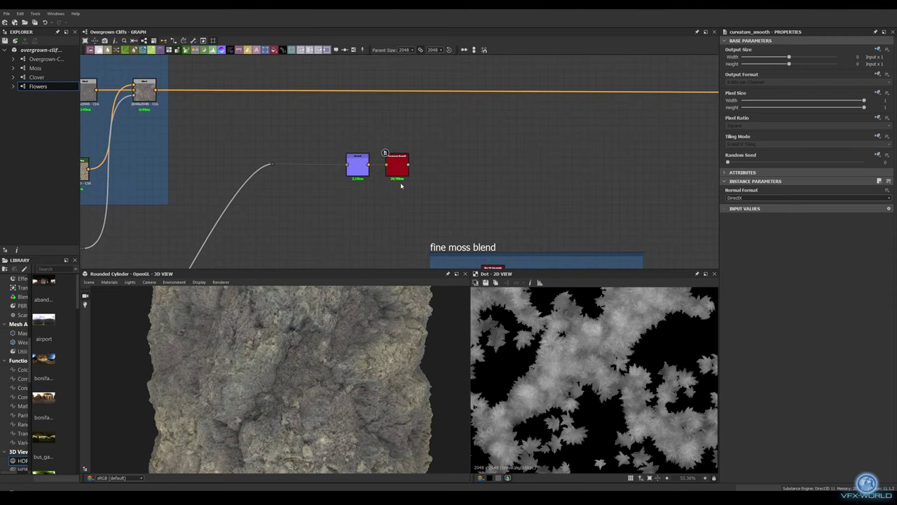
double_click(397, 167)
drag(409, 165, 517, 170)
click(415, 278)
click(873, 253)
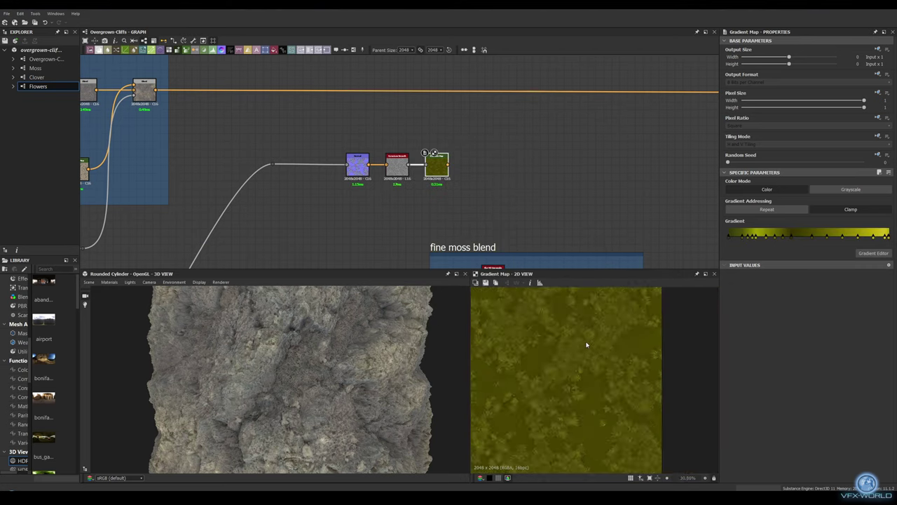
mouse_move(524, 168)
middle_down()
mouse_move(452, 192)
mouse_move(488, 192)
middle_up()
- Add a second curvature node from the Normal node's output
drag(367, 205, 370, 163)
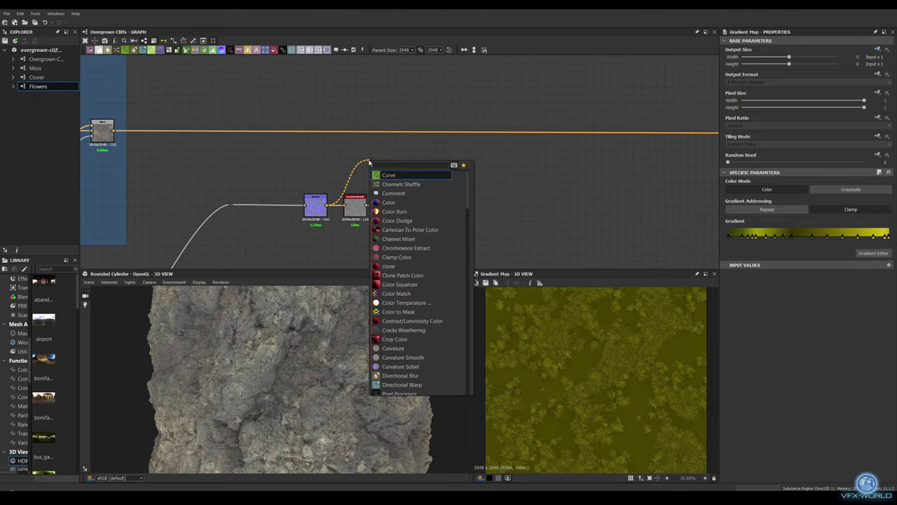
click(400, 202)
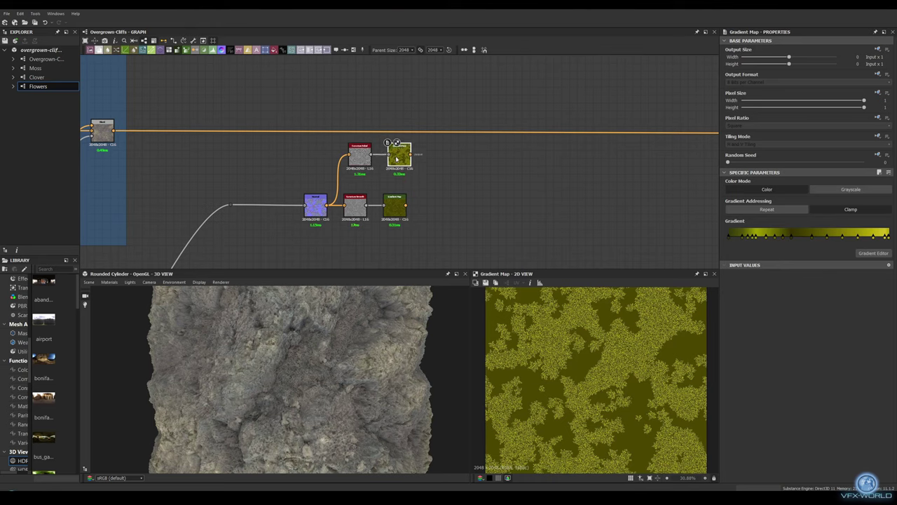
middle_drag(396, 71, 411, 97)
key(space)
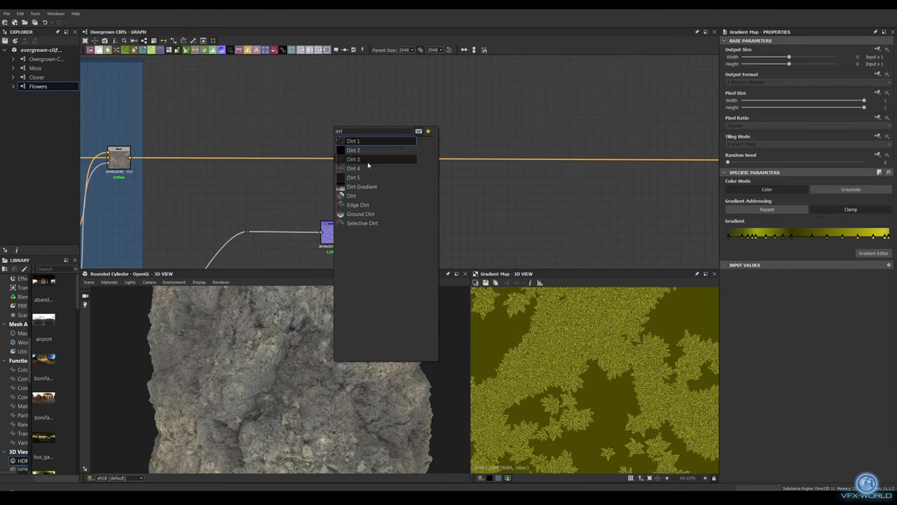
- Add Dirt 4 and Grunge Map 013 nodes and blend them in Overlay mode
click(368, 168)
key(space)
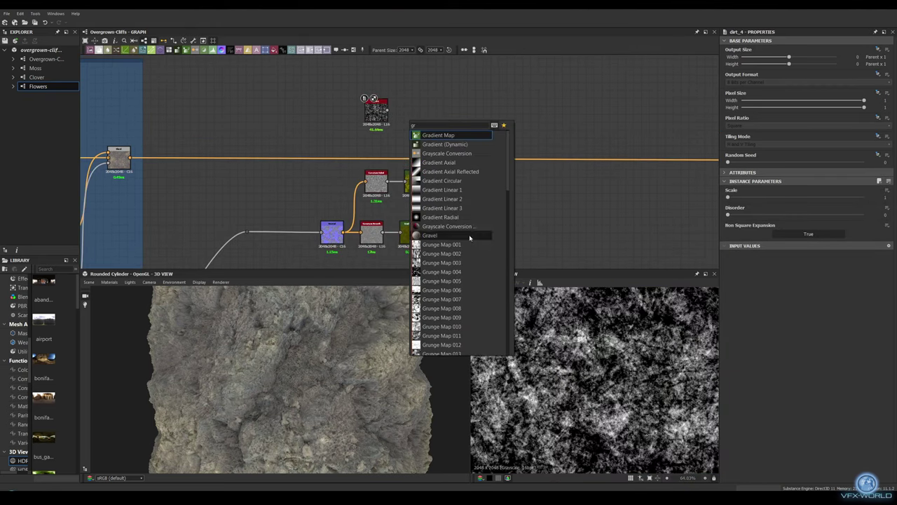
scroll(469, 238, down, 3)
click(490, 302)
key(space)
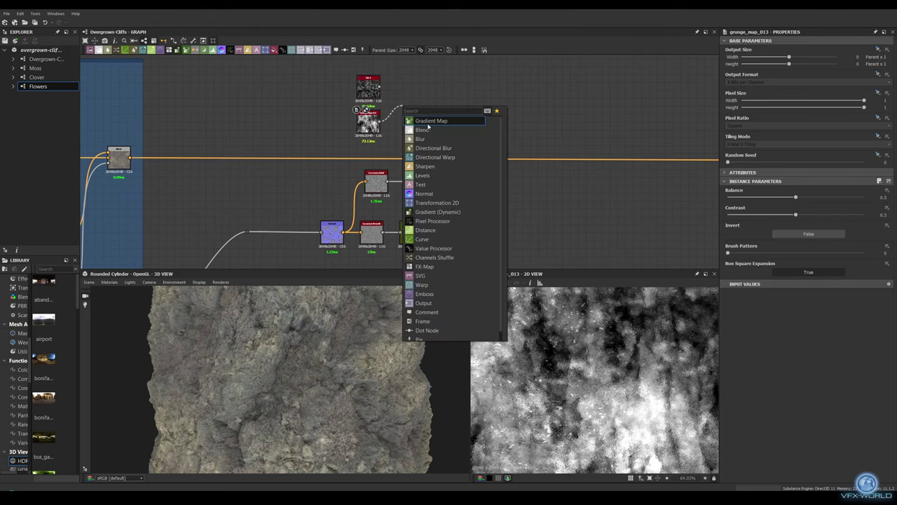
key(Return)
click(806, 206)
click(806, 241)
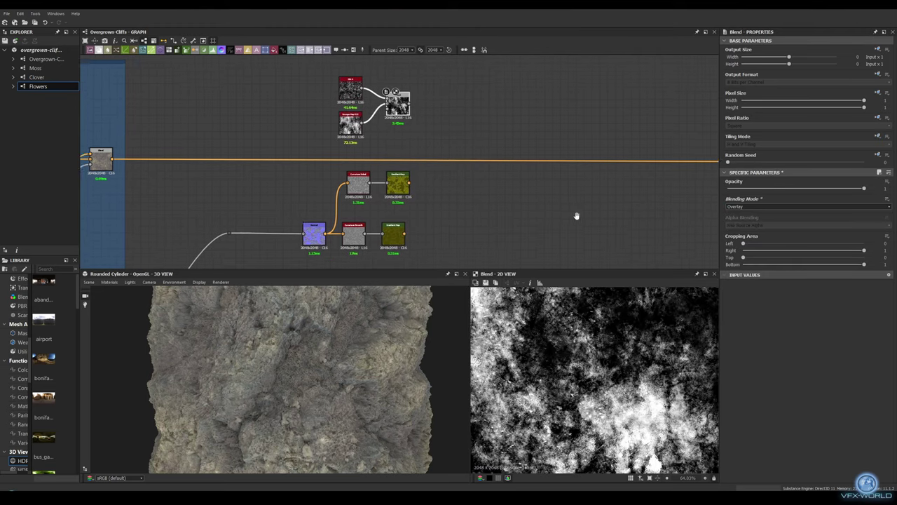
- Add a warped, disordered, rotated Make It Tile Patch Grayscale, then blend the two green colour maps
middle_drag(420, 107, 379, 112)
key(space)
text(make)
click(434, 124)
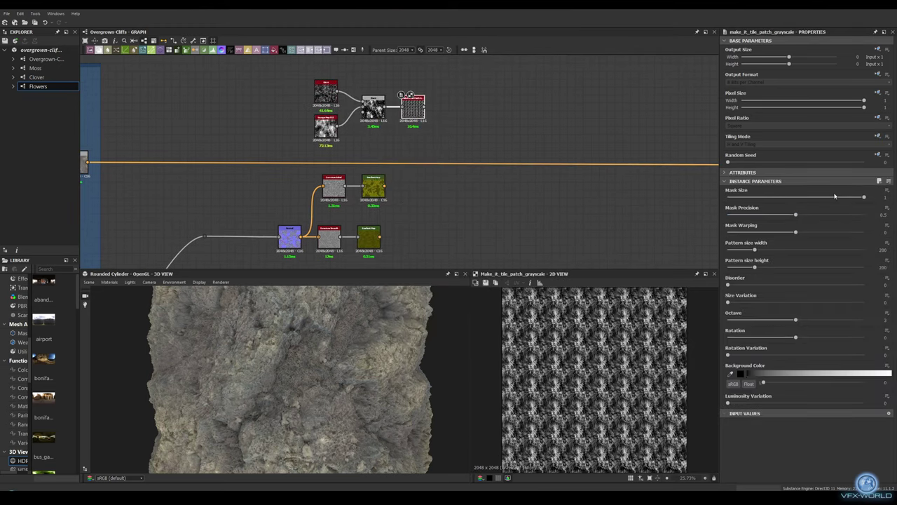
drag(764, 321, 750, 320)
drag(863, 197, 842, 199)
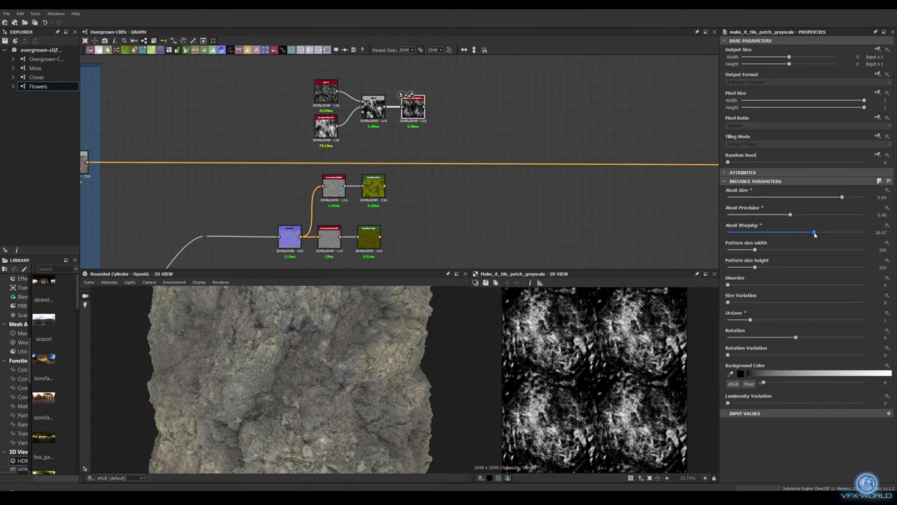
drag(815, 234, 835, 234)
drag(729, 285, 828, 284)
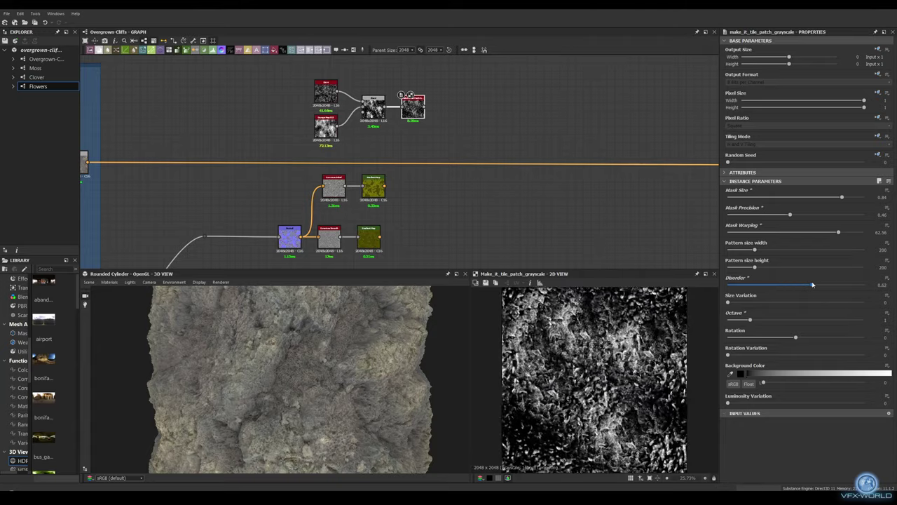
drag(728, 355, 773, 356)
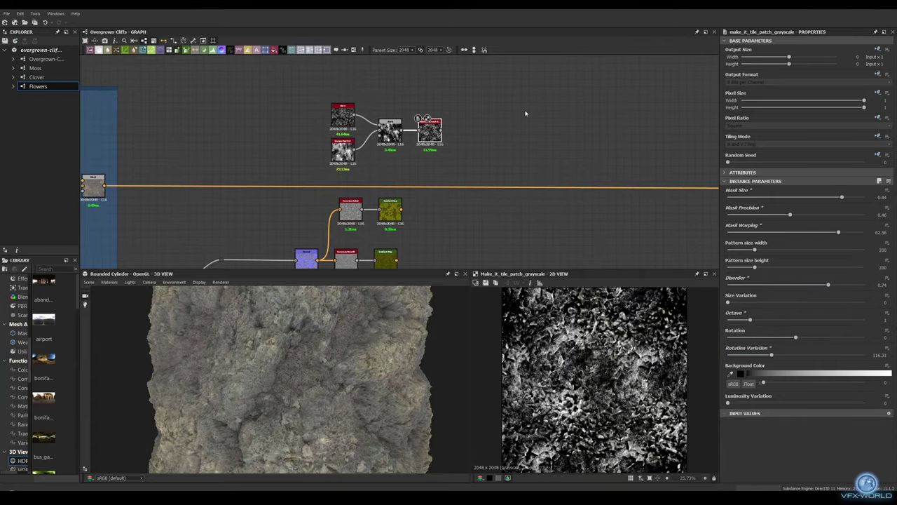
middle_drag(526, 114, 376, 80)
drag(324, 201, 328, 199)
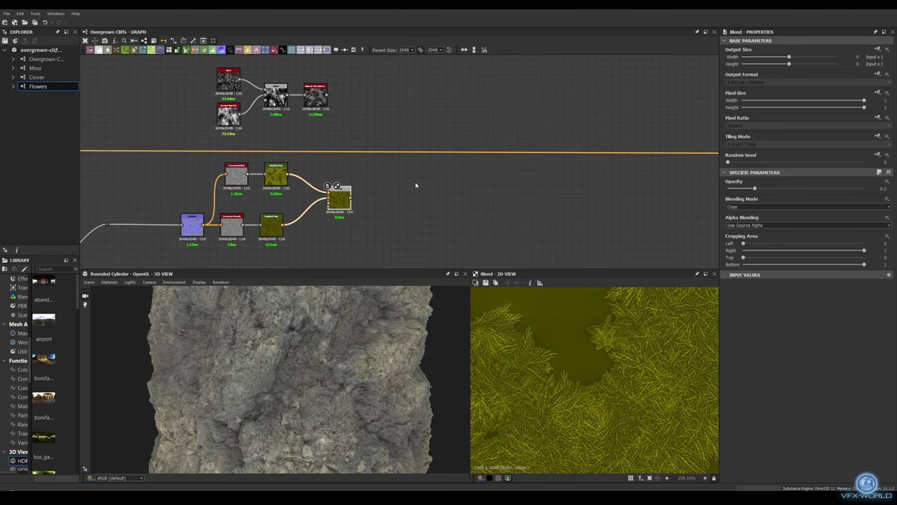
- Blend the moss colour onto the main albedo line and preview the moss mask and result
scroll(379, 203, down, 3)
middle_drag(379, 203, 397, 123)
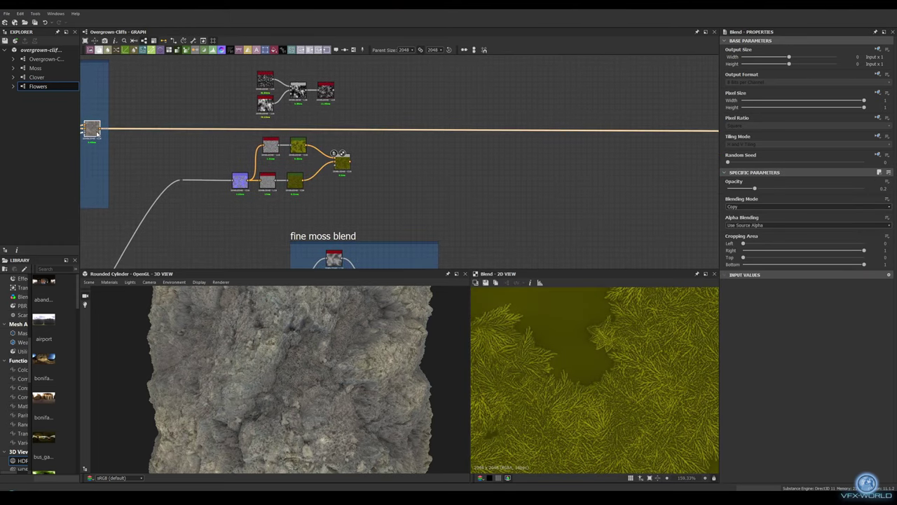
drag(97, 132, 408, 133)
scroll(408, 151, up, 1)
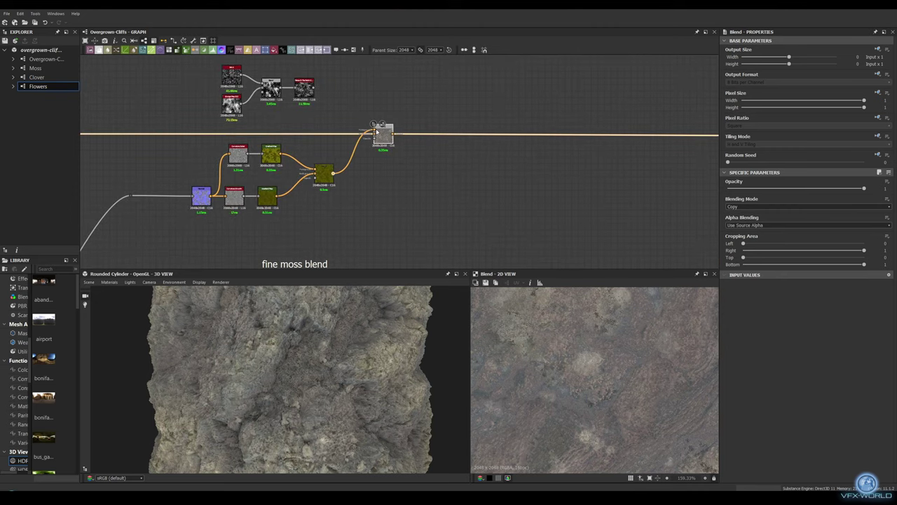
middle_drag(376, 128, 466, 65)
middle_drag(261, 214, 424, 150)
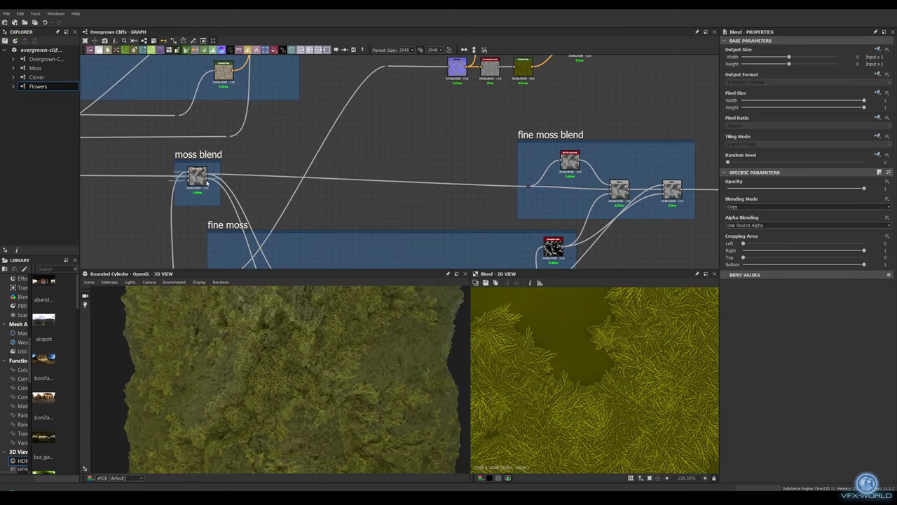
middle_drag(207, 182, 114, 231)
double_click(367, 178)
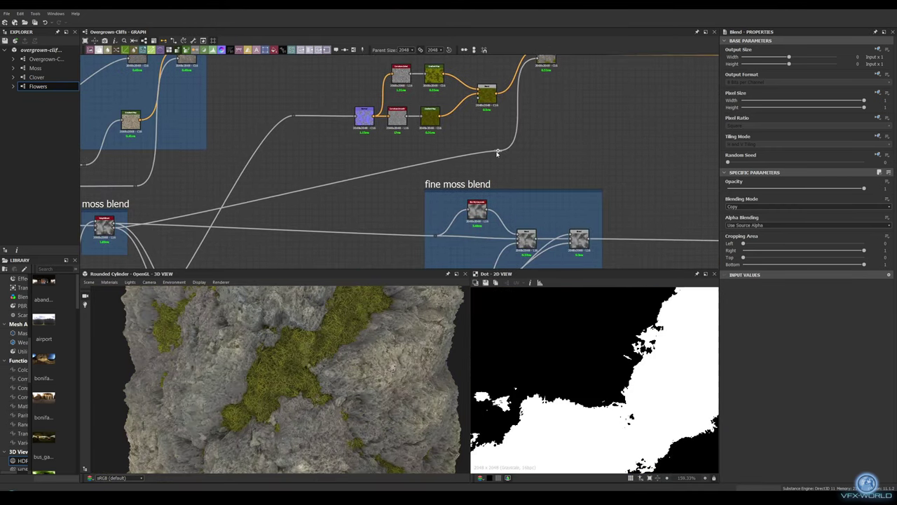
middle_drag(208, 158, 260, 66)
double_click(260, 66)
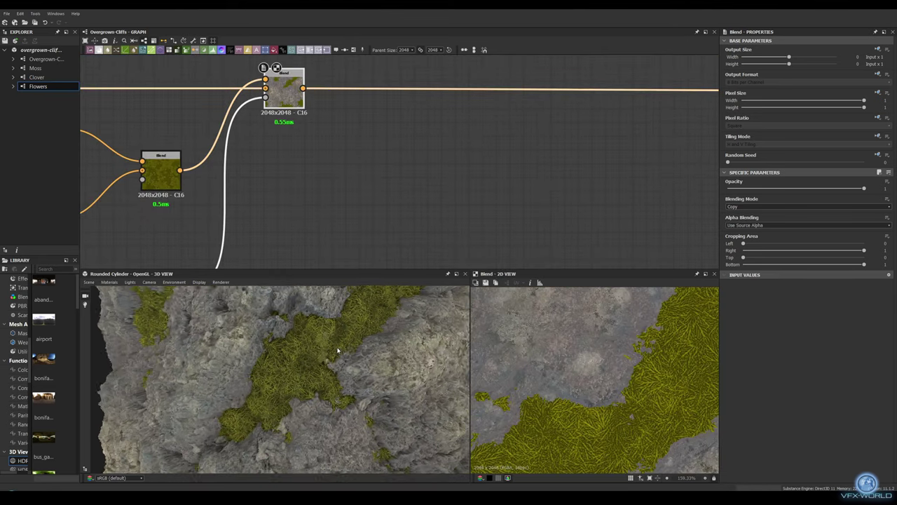
- Insert an HSL node after the moss blend and slightly lower its saturation
middle_drag(280, 105, 310, 203)
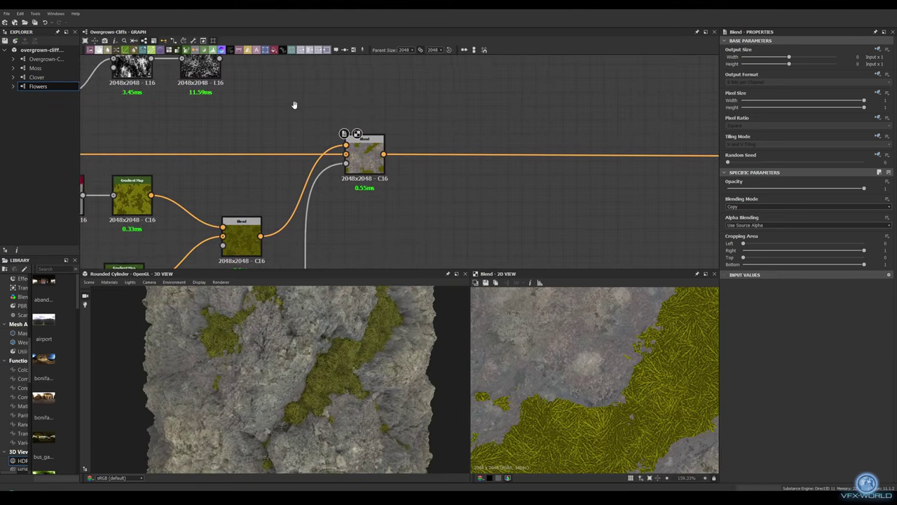
drag(332, 186, 375, 138)
click(406, 151)
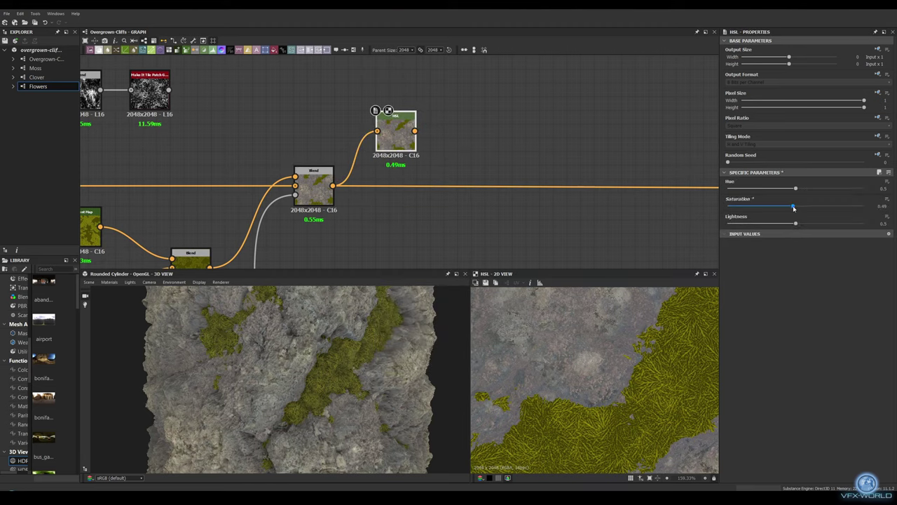
drag(796, 223, 803, 224)
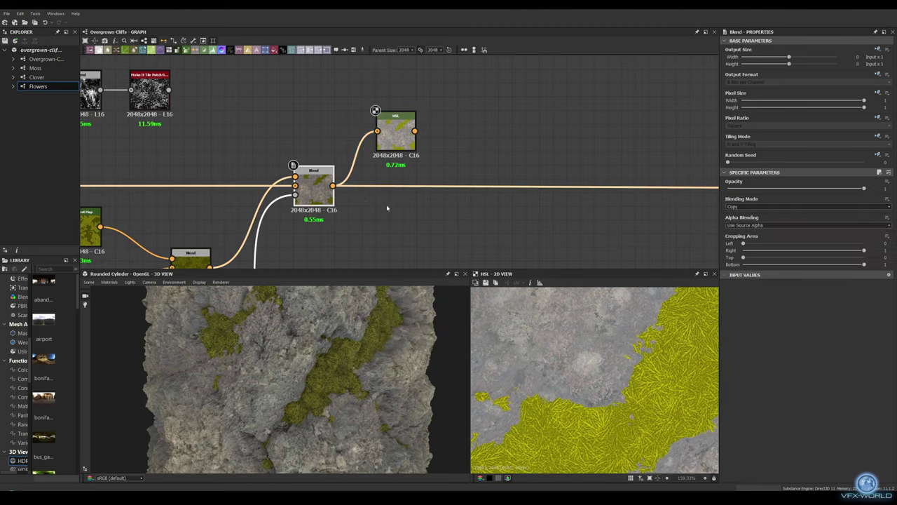
- Add a Blend fed by the HSL result, placed beside the HSL node
key(space)
text(blend)
key(Return)
drag(380, 203, 462, 192)
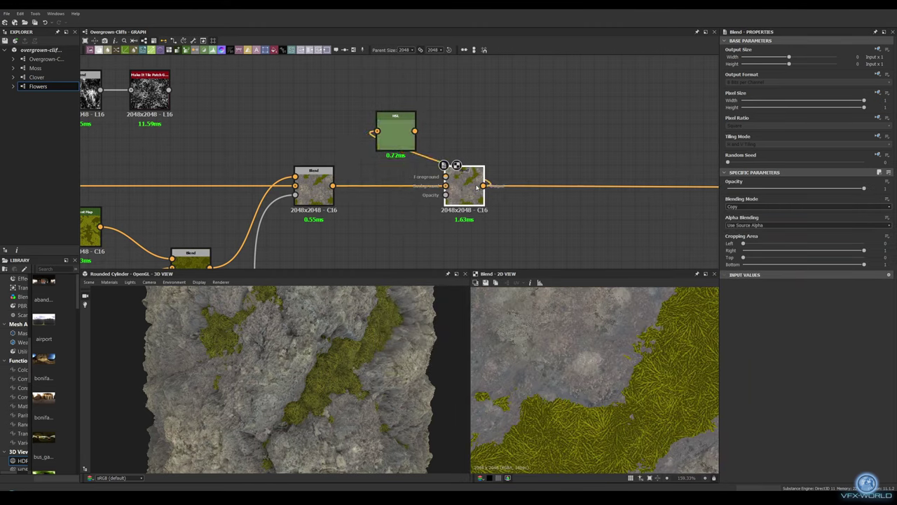
drag(415, 131, 446, 176)
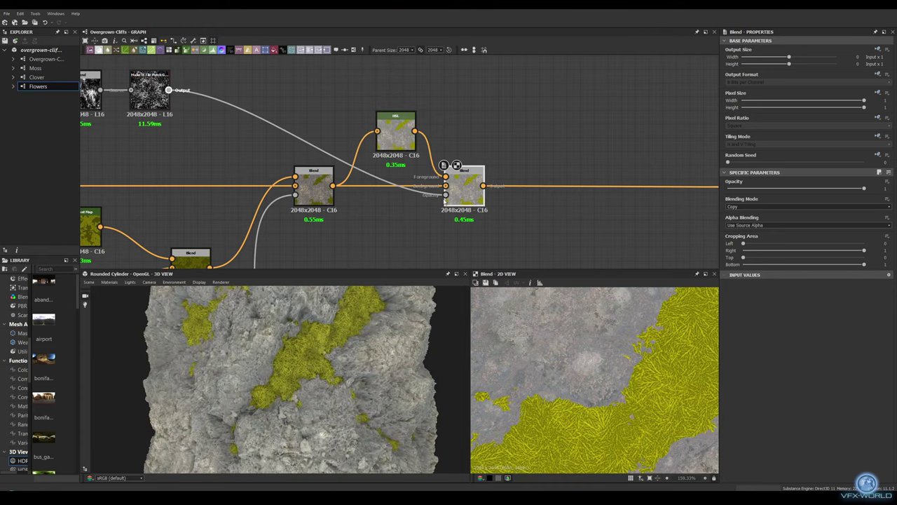
drag(444, 201, 453, 158)
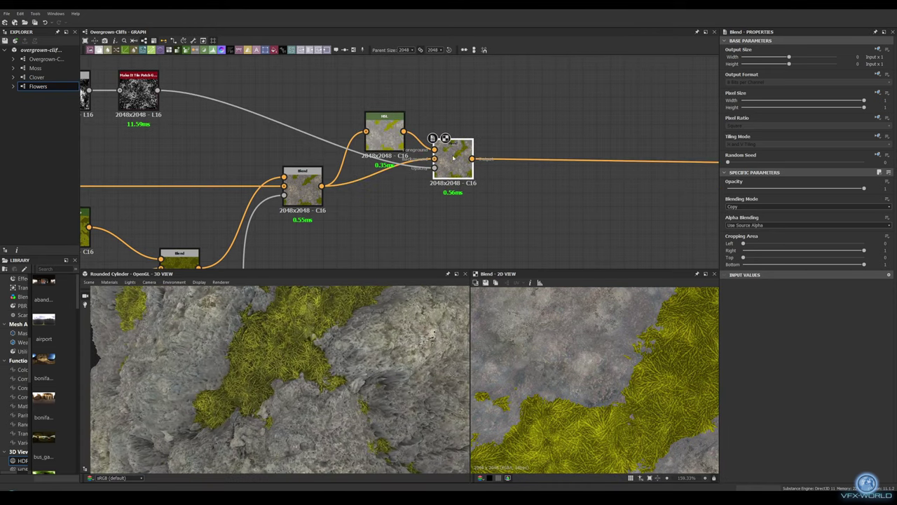
- Add another Blend that combines both blend results
middle_drag(528, 138, 520, 96)
drag(463, 127, 517, 174)
click(536, 184)
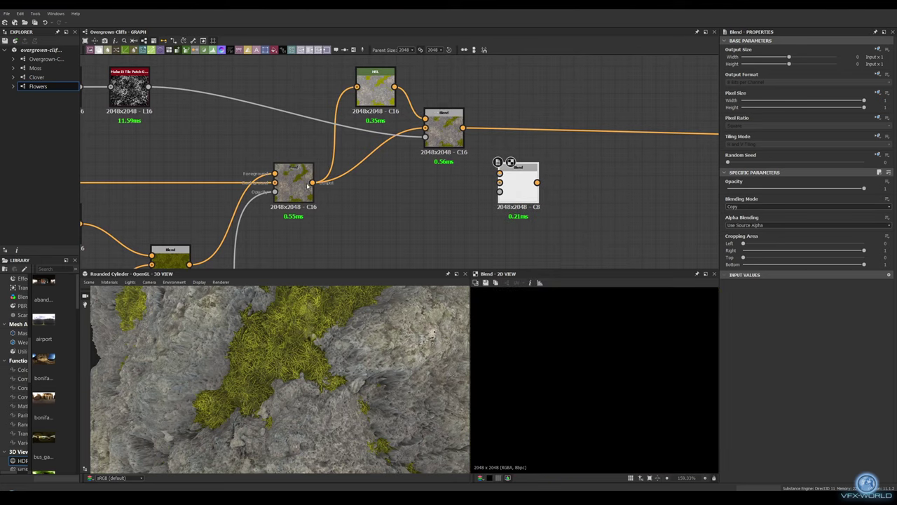
drag(312, 182, 499, 182)
scroll(336, 258, down, 2)
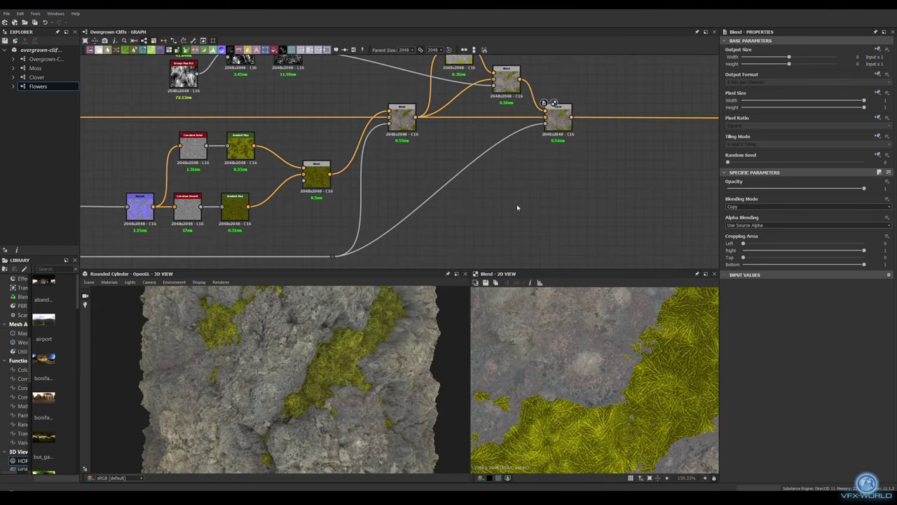
scroll(517, 208, down, 2)
- Wrap the selected moss nodes in a frame titled 'moss color'
key(ctrl+f)
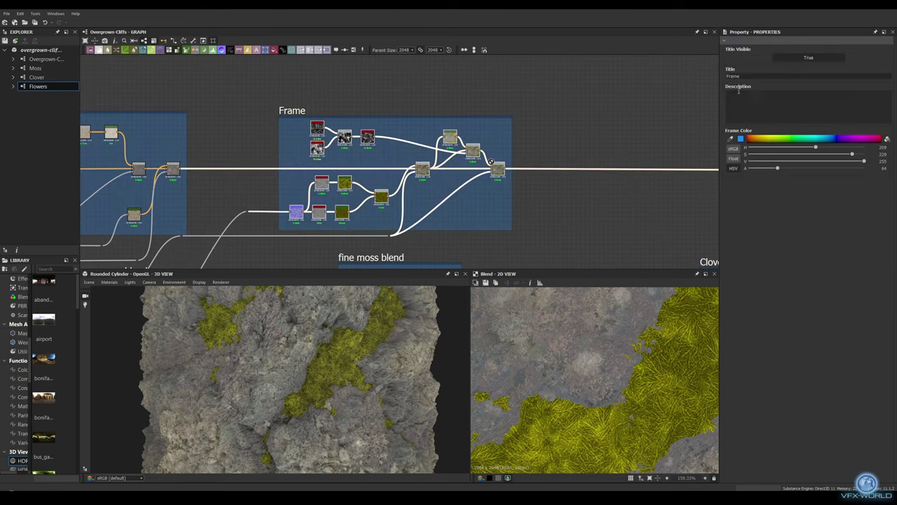
scroll(575, 104, down, 2)
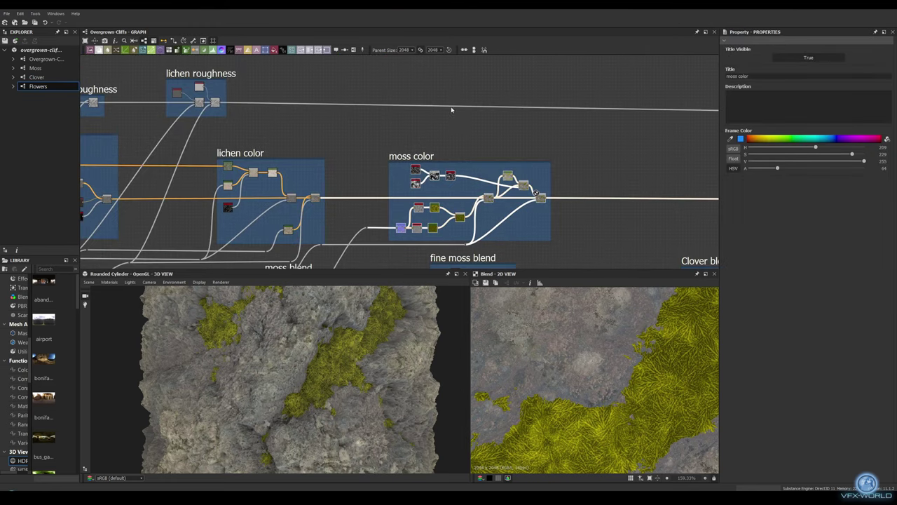
double_click(232, 102)
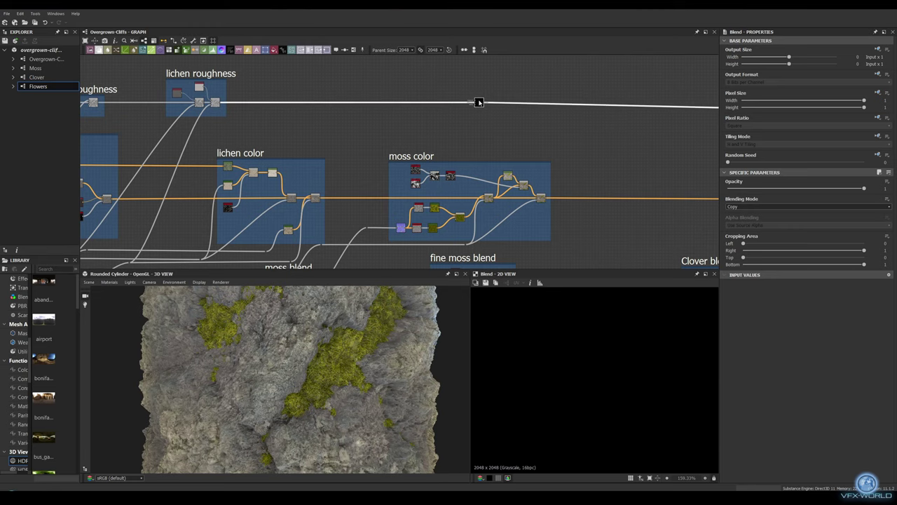
scroll(478, 102, up, 2)
scroll(421, 141, up, 1)
- Connect the moss output into the roughness Blend node and preview the Normal node
middle_drag(472, 74, 471, 140)
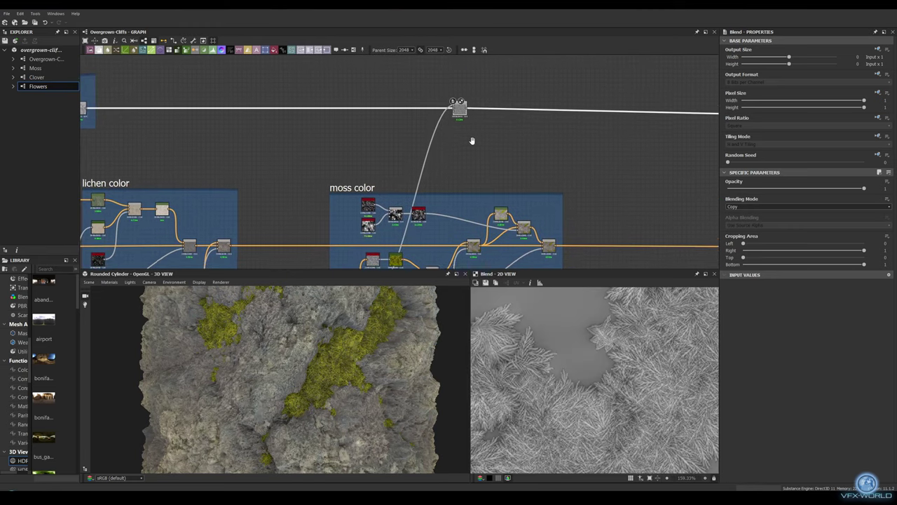
scroll(472, 141, down, 2)
double_click(401, 184)
scroll(474, 93, up, 2)
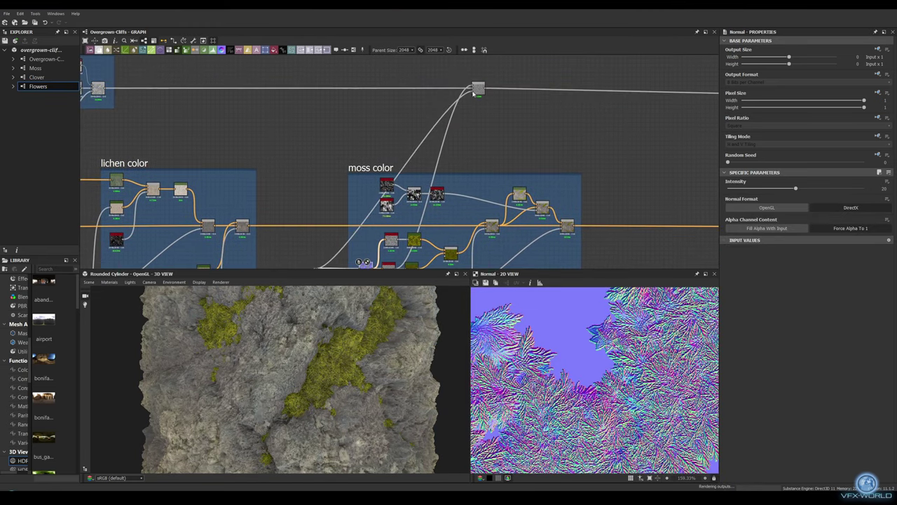
double_click(475, 89)
- Enclose the roughness Blend in its own frame titled 'moss roughness'
scroll(466, 150, up, 2)
scroll(421, 140, up, 1)
scroll(342, 360, up, 2)
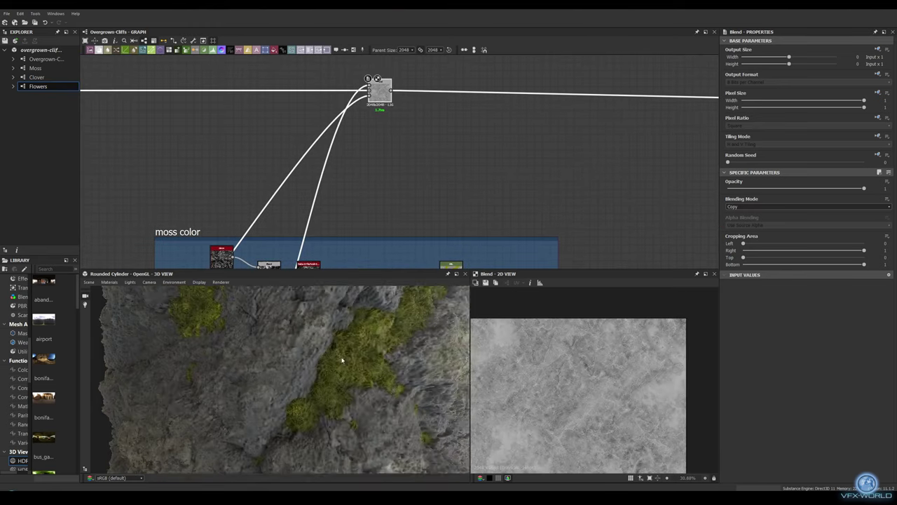
scroll(342, 361, down, 3)
middle_drag(574, 167, 450, 161)
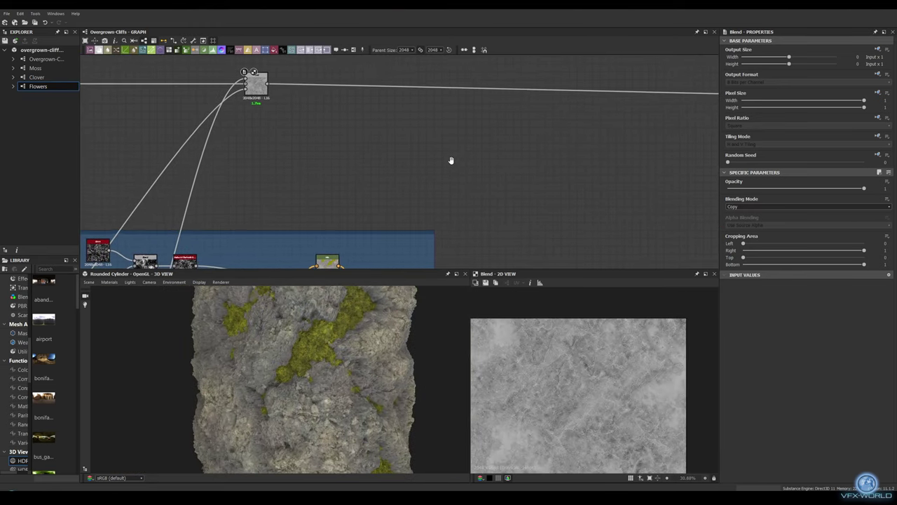
key(ctrl+f)
- Move over to the fine moss and Clover blend frames and inspect a nearby blend node
scroll(527, 182, down, 2)
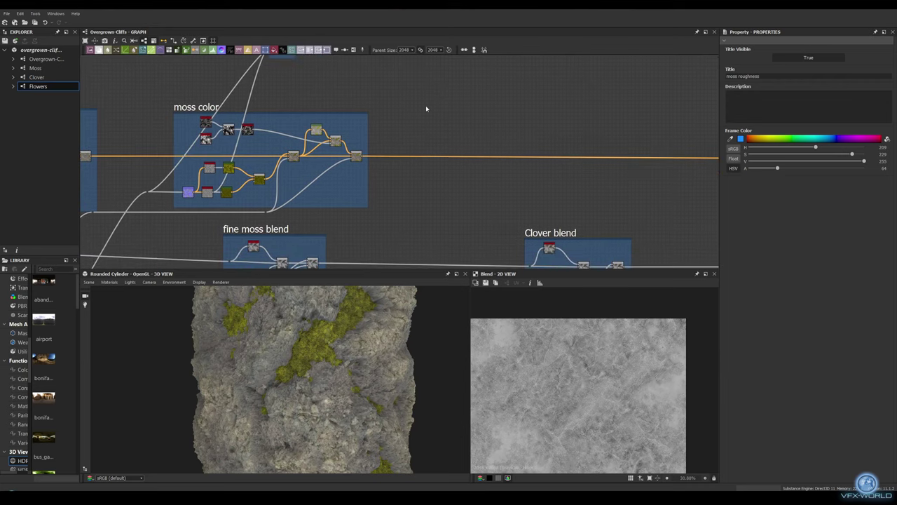
mouse_move(425, 106)
middle_down()
mouse_move(387, 160)
mouse_move(383, 185)
middle_up()
double_click(275, 206)
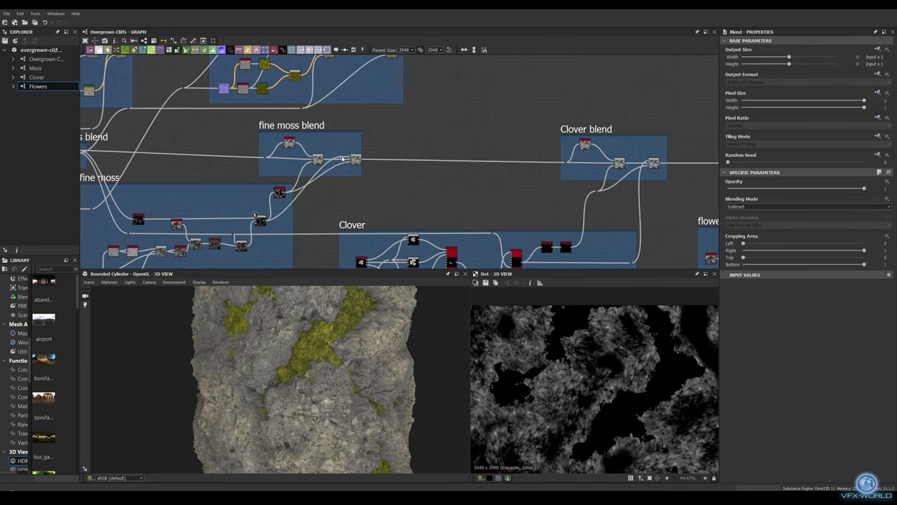
- Attach a Gradient Map to the fine moss blend, sample green tones into it, and adjust a key
drag(356, 159, 404, 101)
click(424, 118)
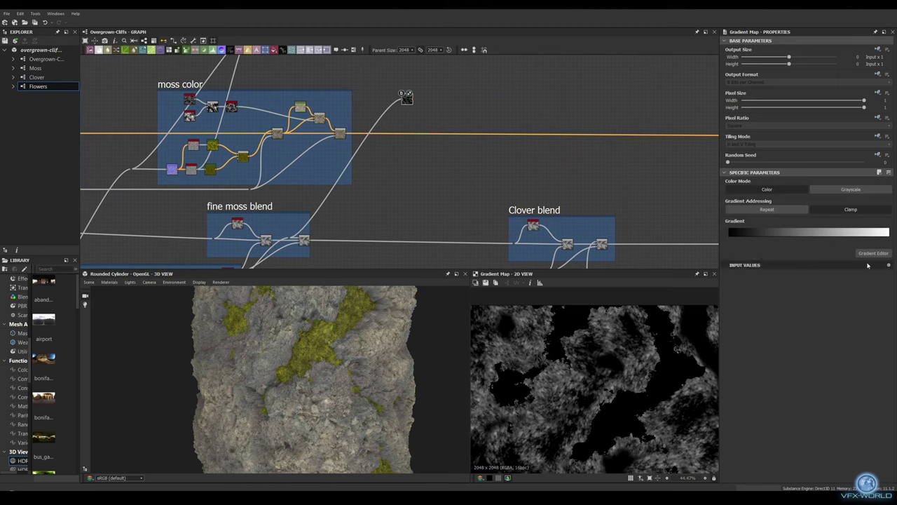
click(871, 254)
drag(239, 322, 357, 301)
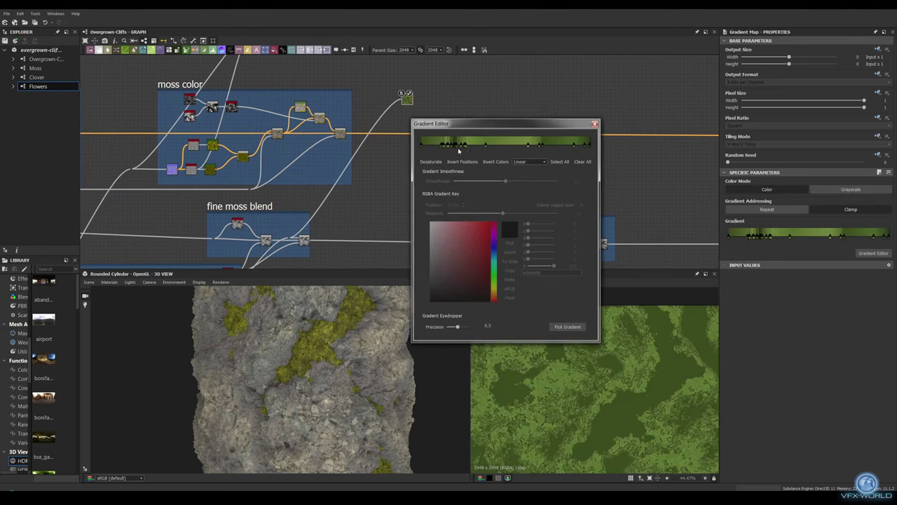
click(464, 152)
drag(468, 146, 466, 147)
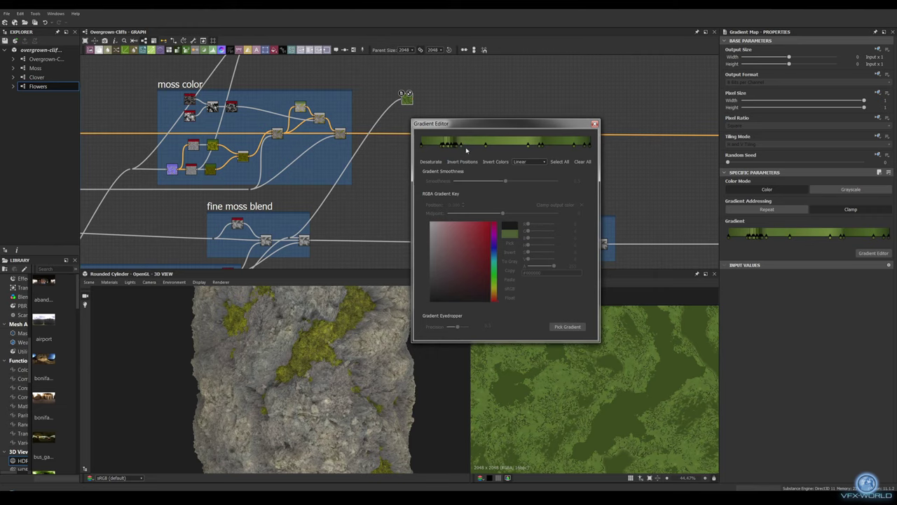
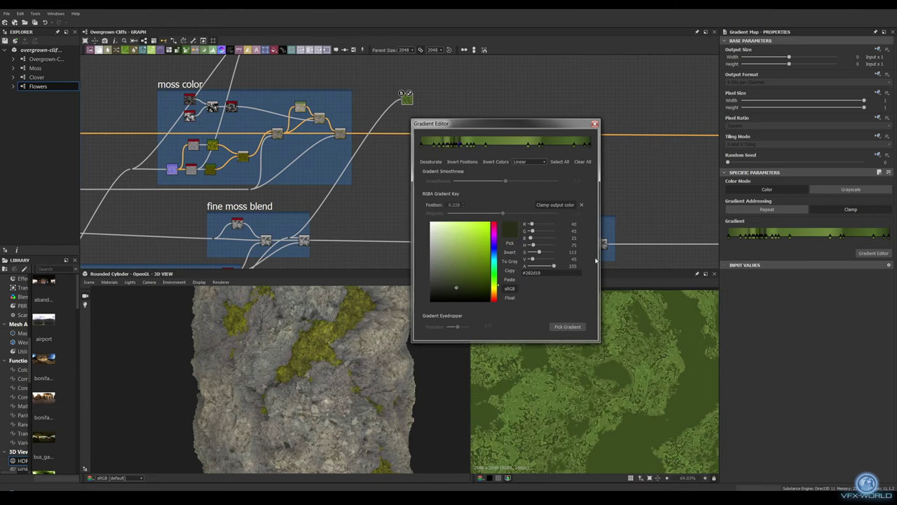
- Add a Normal node off the Dot node output
click(594, 124)
middle_drag(537, 90, 522, 86)
double_click(396, 93)
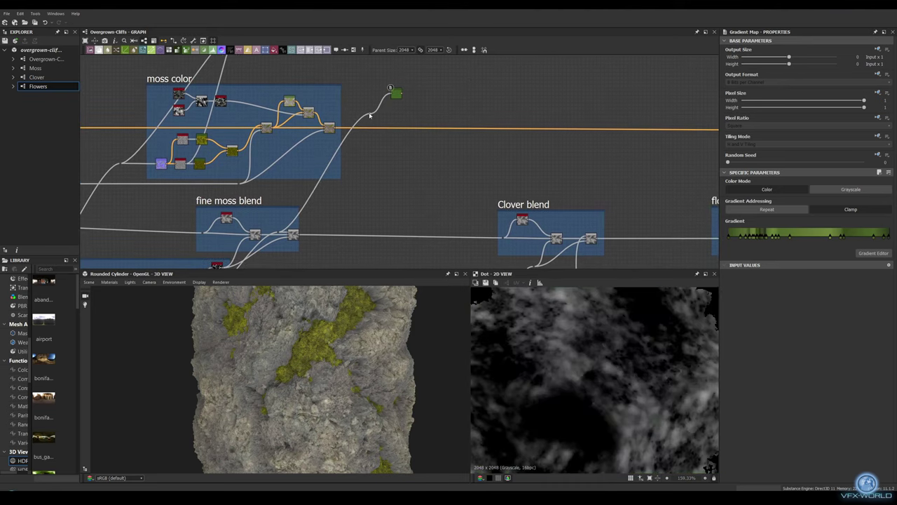
middle_drag(369, 116, 268, 116)
drag(269, 116, 292, 123)
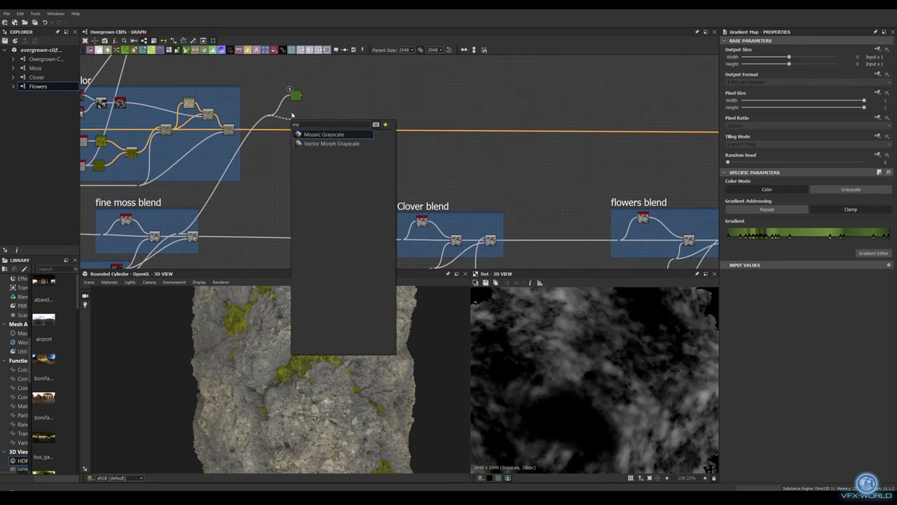
key(Return)
- Add a Curvature Smooth node after the Normal node
scroll(269, 100, up, 2)
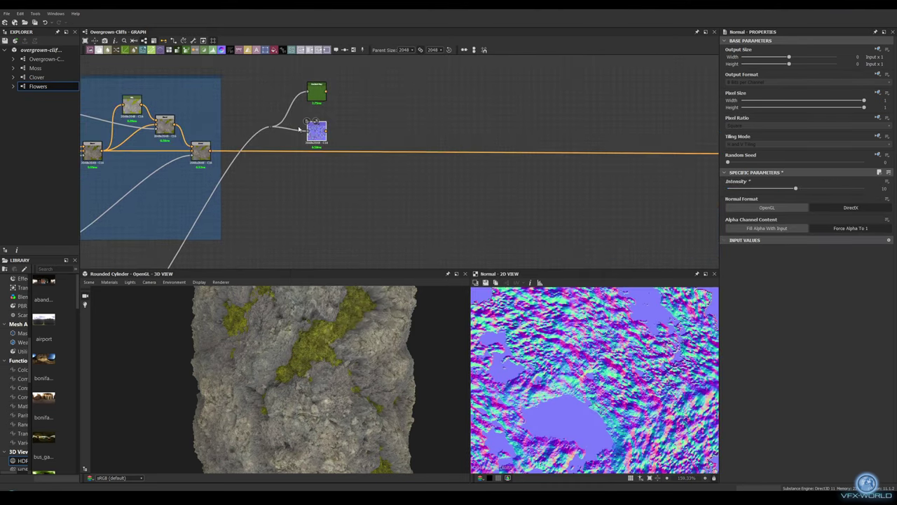
key(space)
text(curv)
click(351, 164)
- Add a Gradient Map after the curvature and check its gradient
key(space)
text(gradient)
key(Return)
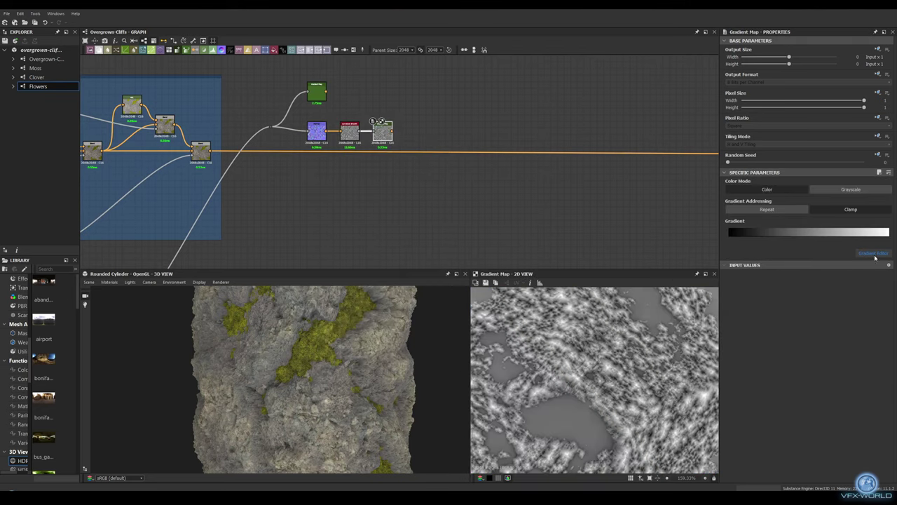
click(375, 122)
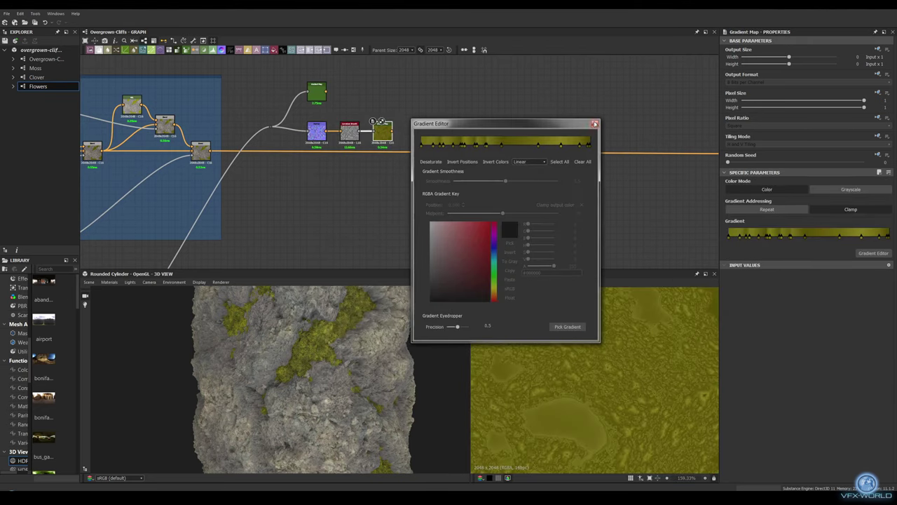
click(595, 124)
scroll(399, 112, up, 2)
- Add an HSL node darkening the green layer's lightness to about 0.43
key(space)
text(hsl)
key(Return)
drag(795, 225, 786, 225)
middle_drag(436, 97, 417, 96)
- Blend the dark green and yellow gradient layers using Grunge Map 007 as mask
key(space)
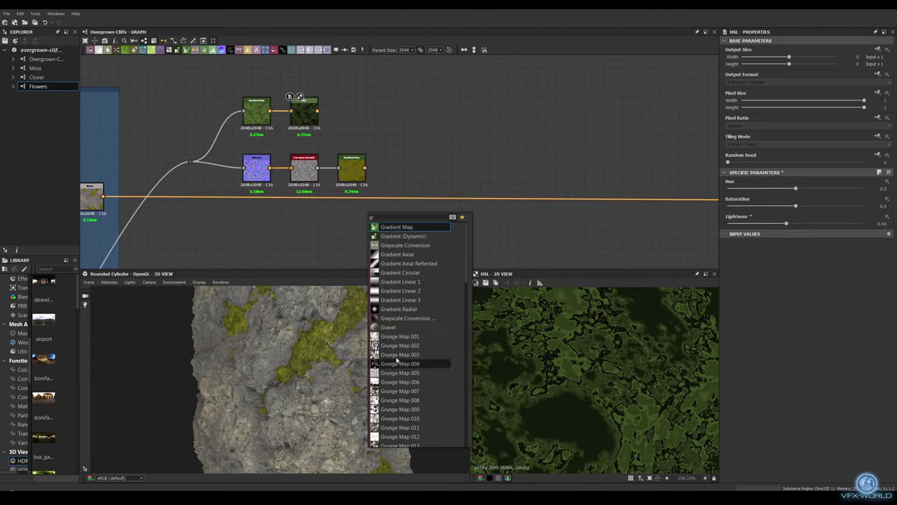
click(400, 390)
middle_drag(396, 167, 407, 161)
key(space)
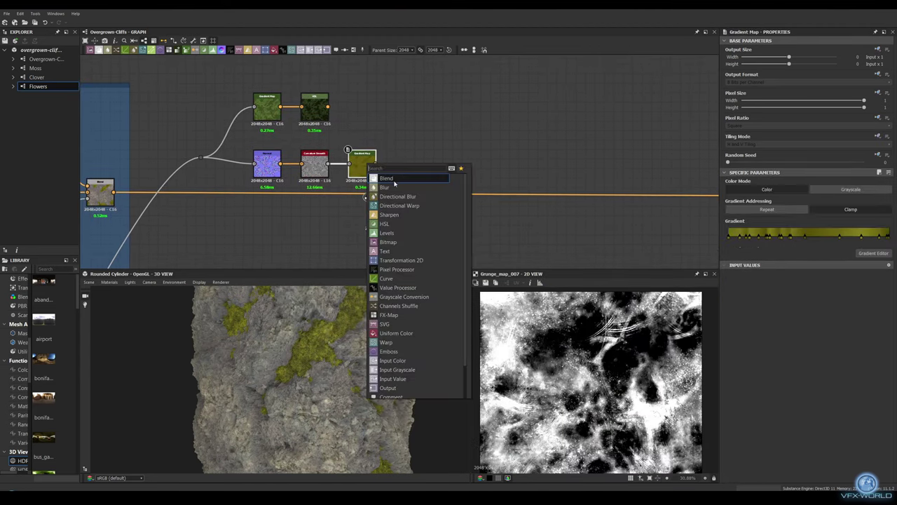
click(390, 178)
drag(328, 106, 415, 155)
drag(395, 212, 415, 167)
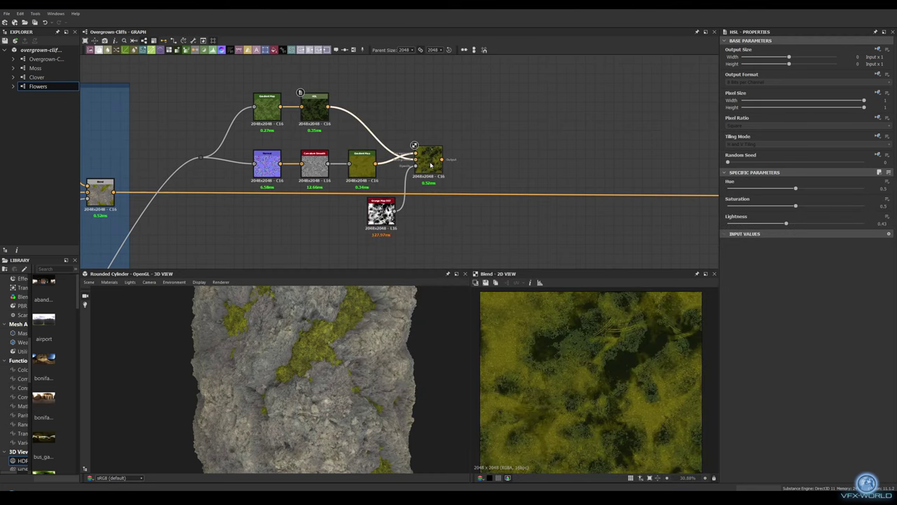
scroll(550, 356, up, 2)
middle_drag(457, 225, 450, 166)
- Insert a new Blend node on the albedo chain
key(space)
click(523, 140)
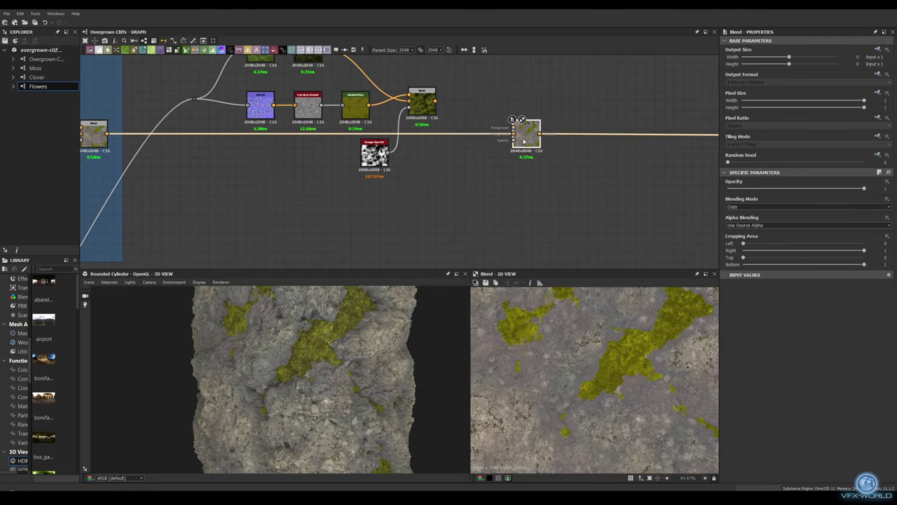
mouse_move(493, 119)
middle_down()
mouse_move(512, 56)
mouse_move(421, 182)
middle_up()
- Mask the new albedo Blend with histogram_scan and preview the moss
click(239, 150)
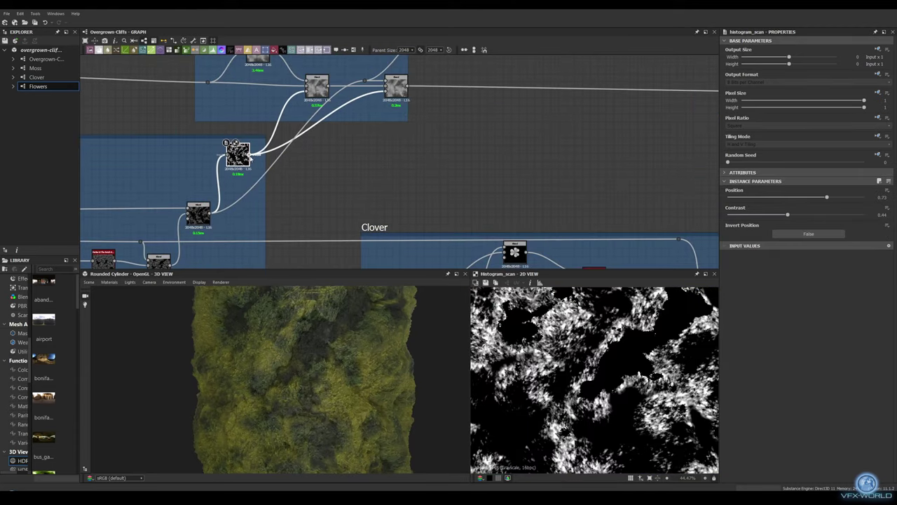
drag(253, 157, 331, 224)
mouse_move(280, 364)
mouse_down()
mouse_move(300, 375)
mouse_move(308, 414)
mouse_up()
scroll(365, 201, down, 3)
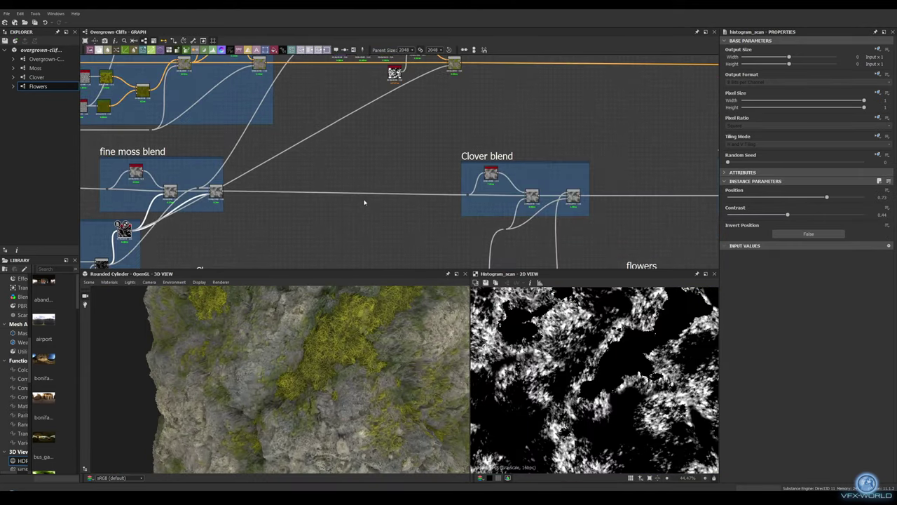
click(441, 99)
scroll(421, 175, up, 3)
- Preview the flowers subtract Blend and turn the cylinder preview upright
click(426, 176)
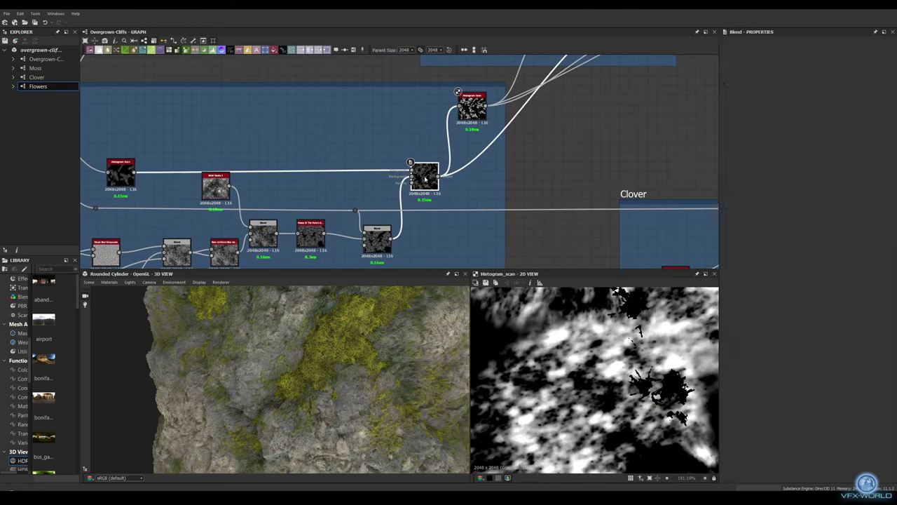
middle_drag(232, 153, 416, 120)
mouse_move(350, 354)
mouse_down()
mouse_move(336, 352)
mouse_move(308, 392)
mouse_up()
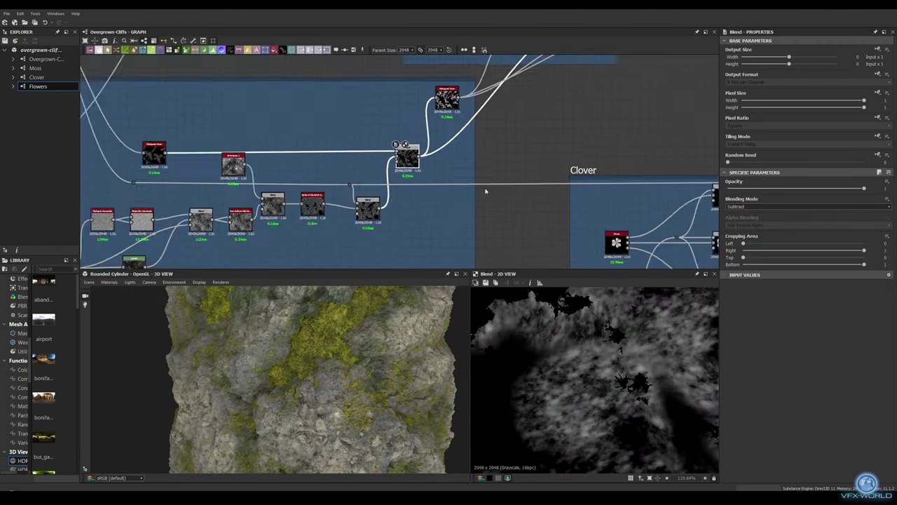
scroll(421, 176, down, 4)
scroll(417, 214, up, 2)
scroll(416, 214, up, 2)
- Frame the moss colour nodes and title the frame 'fine moss color'
key(ctrl+f)
double_click(764, 76)
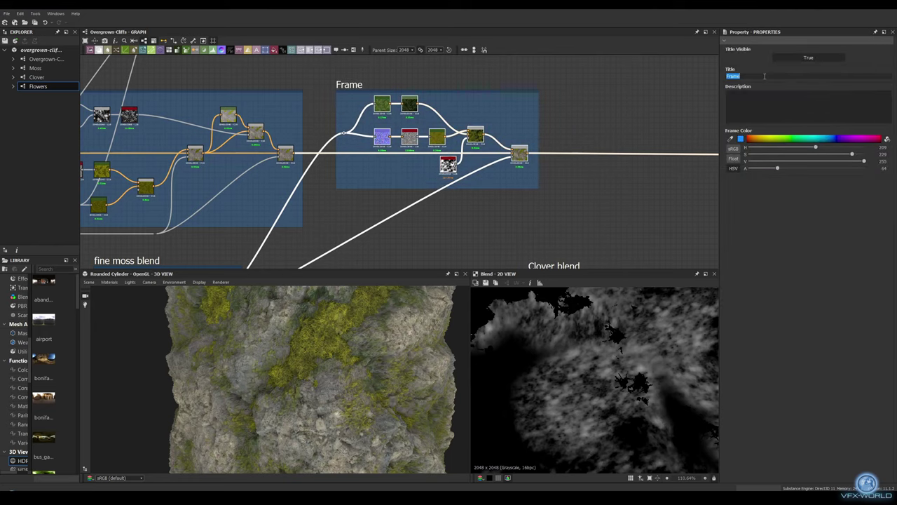
text(or)
key(Return)
- Add Histogram Range and Levels, blended after the moss roughness node
middle_drag(491, 175, 451, 220)
drag(403, 183, 385, 161)
click(421, 180)
click(410, 172)
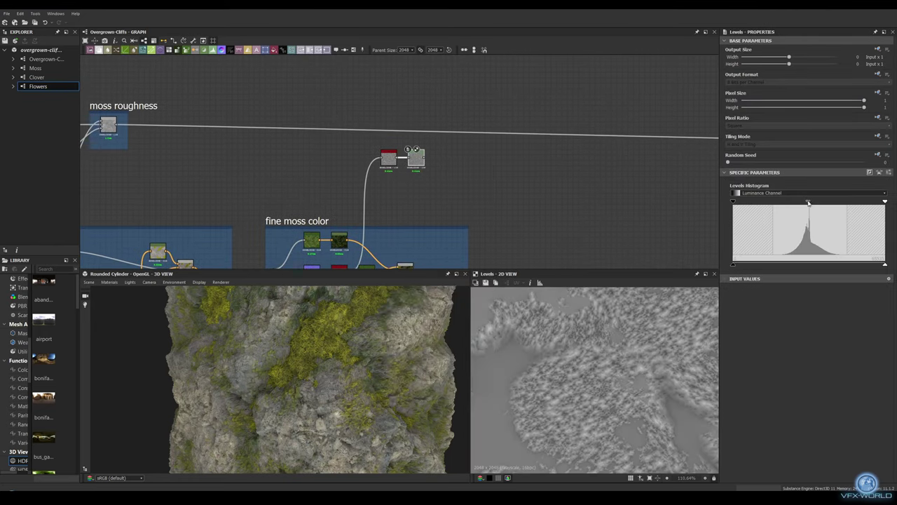
middle_drag(421, 176, 493, 167)
drag(188, 117, 210, 120)
click(257, 120)
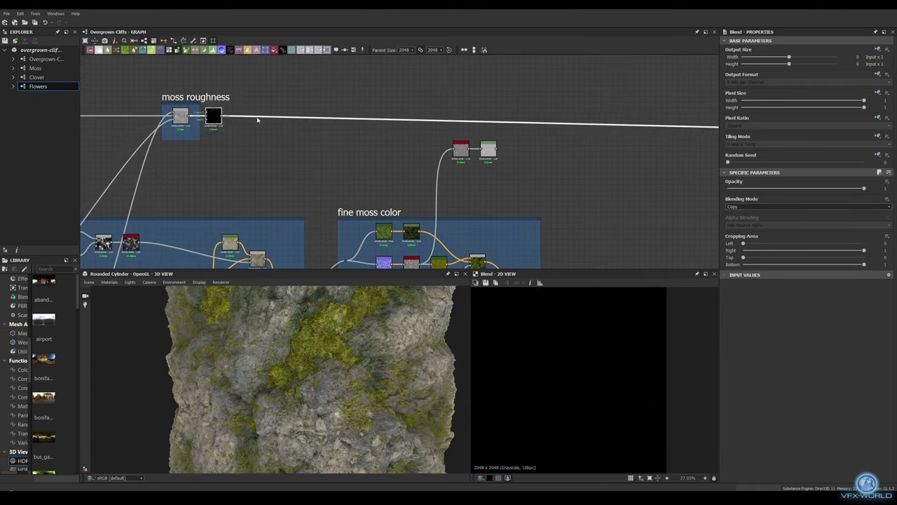
- Inspect the Levels node and the moss roughness on the cylinder preview
middle_drag(543, 148, 479, 145)
scroll(473, 125, down, 3)
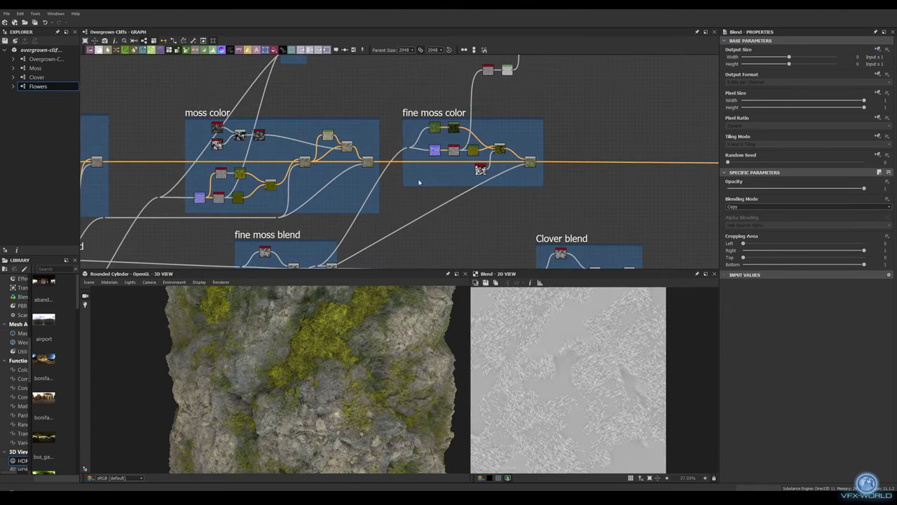
scroll(473, 124, up, 1)
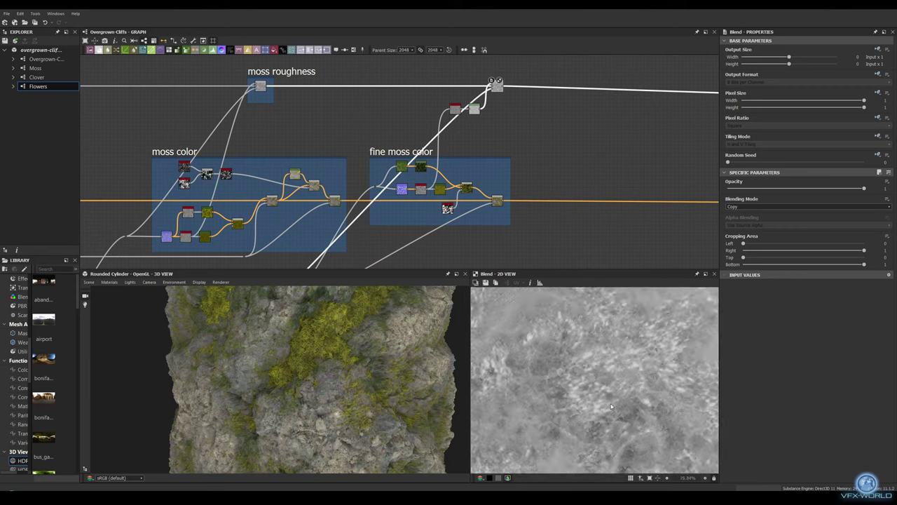
click(475, 108)
scroll(707, 182, up, 2)
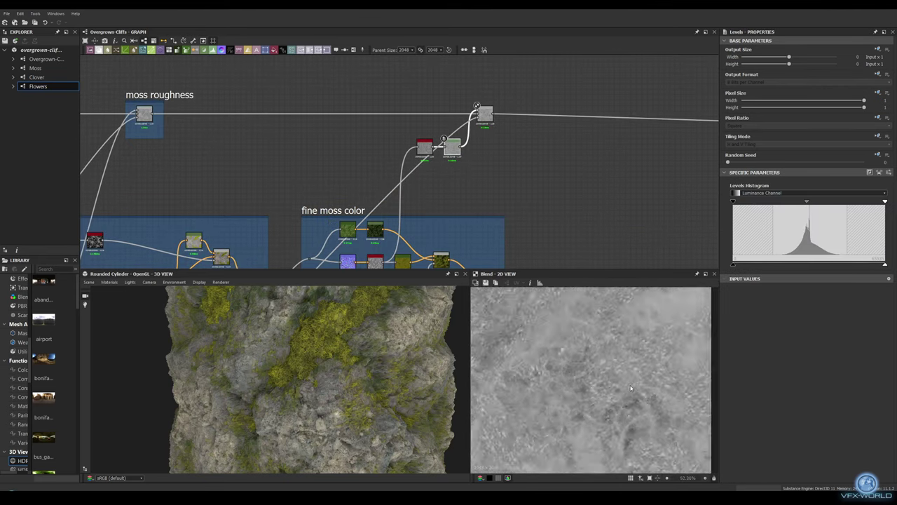
drag(329, 382, 304, 376)
scroll(400, 173, down, 2)
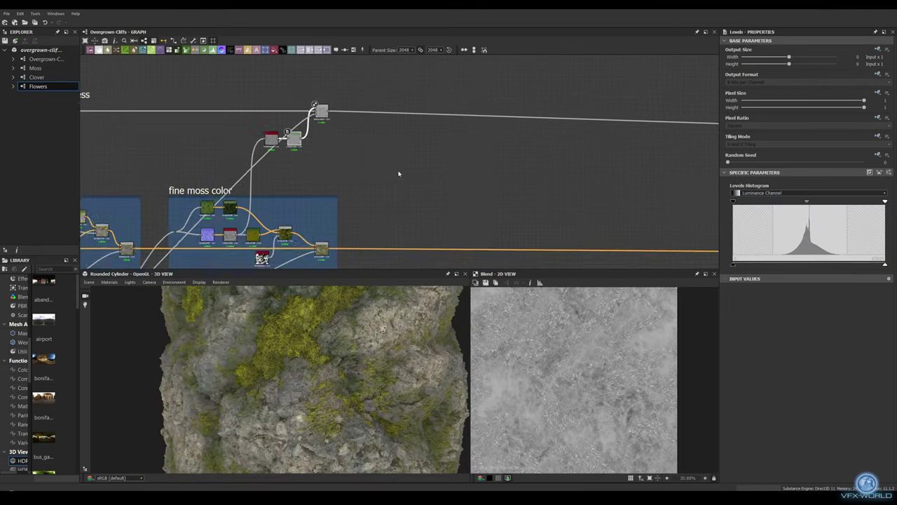
scroll(400, 172, up, 2)
- Frame the two roughness nodes as 'fine moss roughness'
key(ctrl+f)
key(Return)
middle_drag(505, 187, 339, 150)
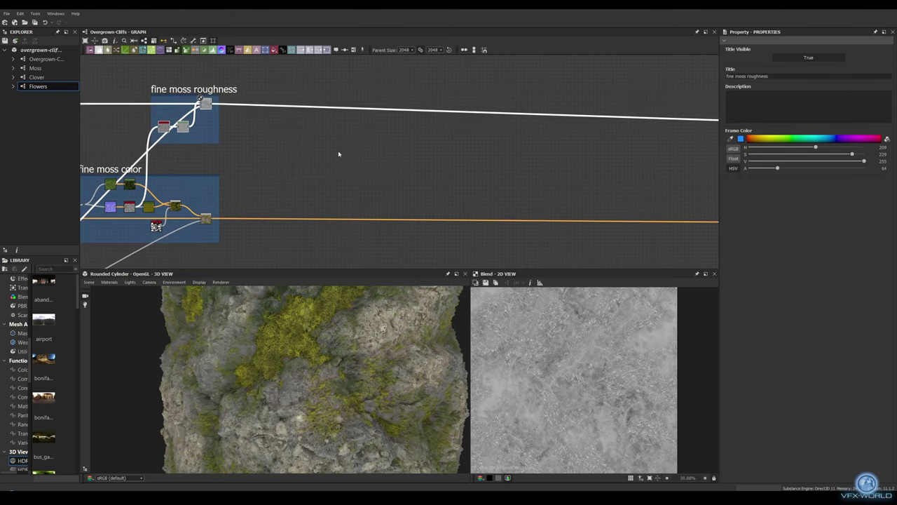
scroll(394, 212, down, 3)
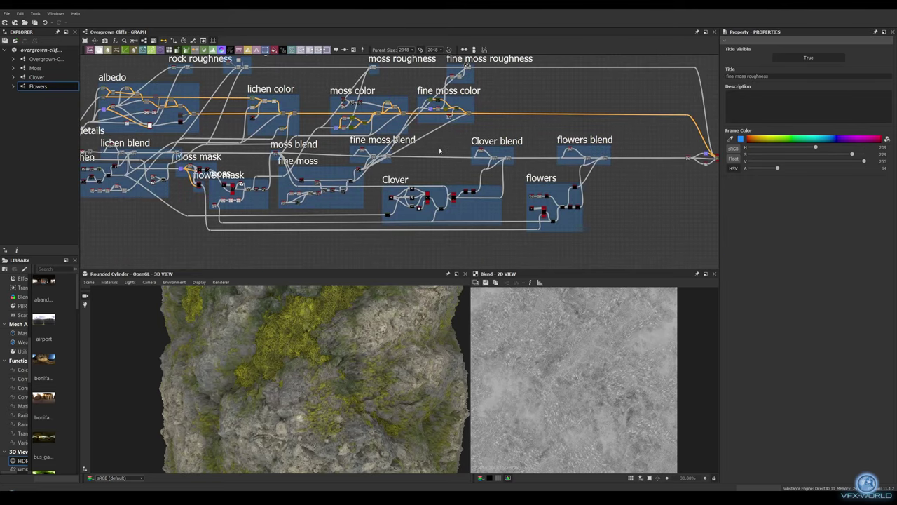
scroll(512, 133, up, 4)
- Insert a Gradient Map on a link in the flowers frame
middle_drag(512, 133, 428, 184)
drag(428, 185, 436, 129)
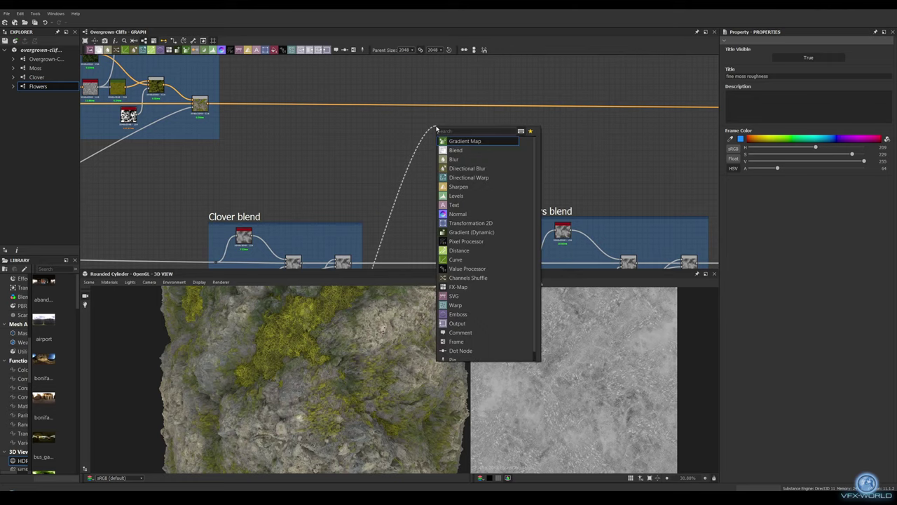
click(466, 141)
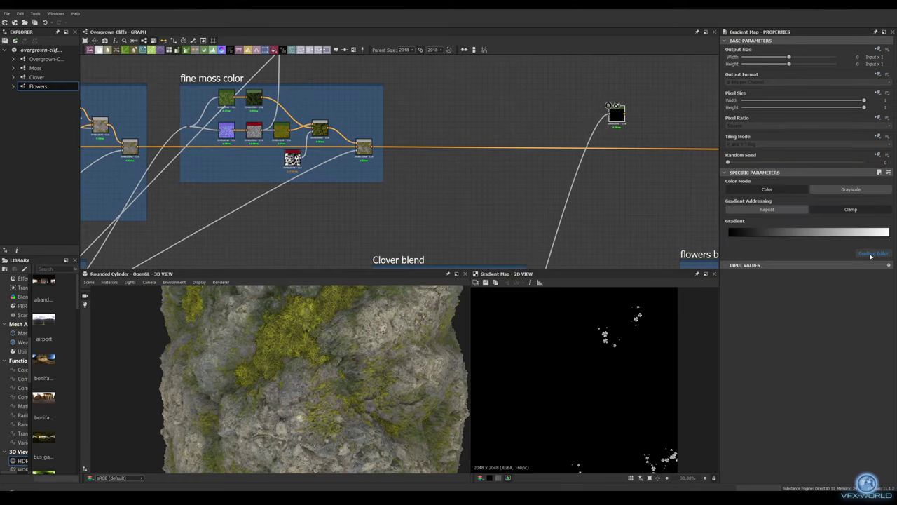
click(871, 253)
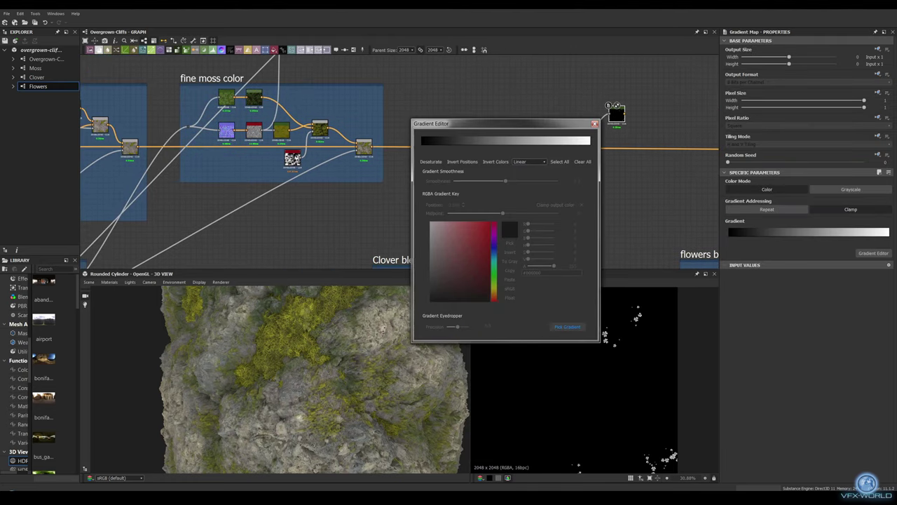
click(595, 125)
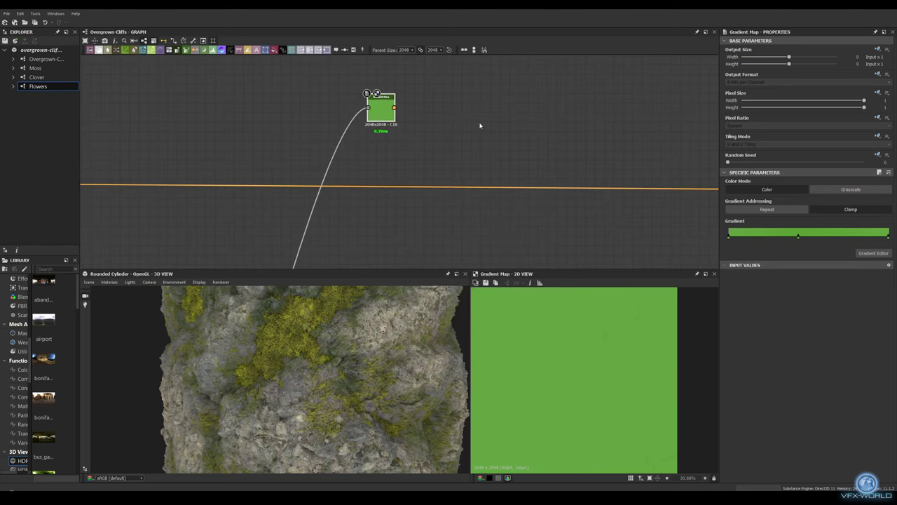
- Chain Normal, curvature and Gradient Map nodes off the clover shape
drag(312, 266, 368, 140)
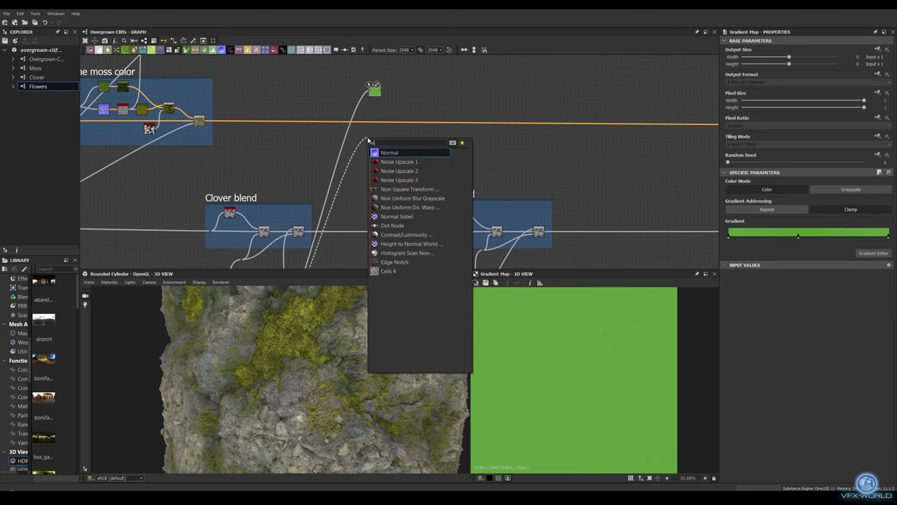
key(Return)
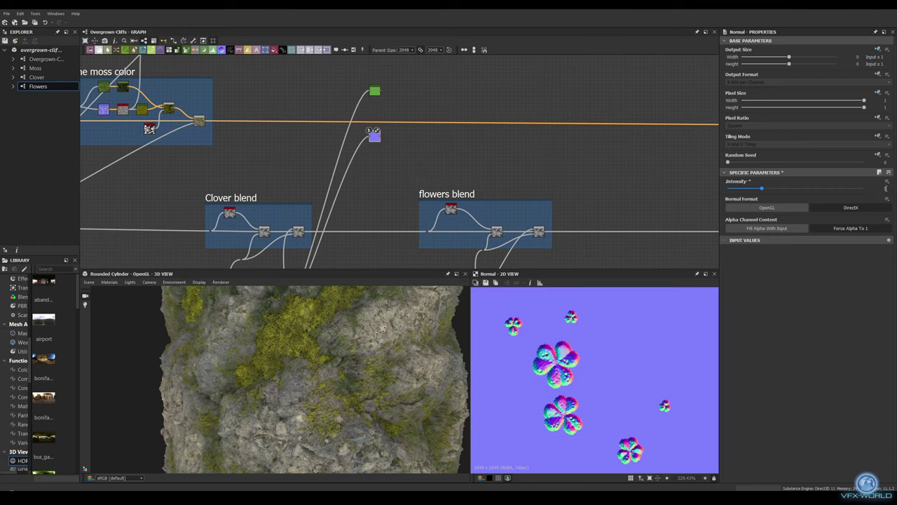
key(space)
key(Return)
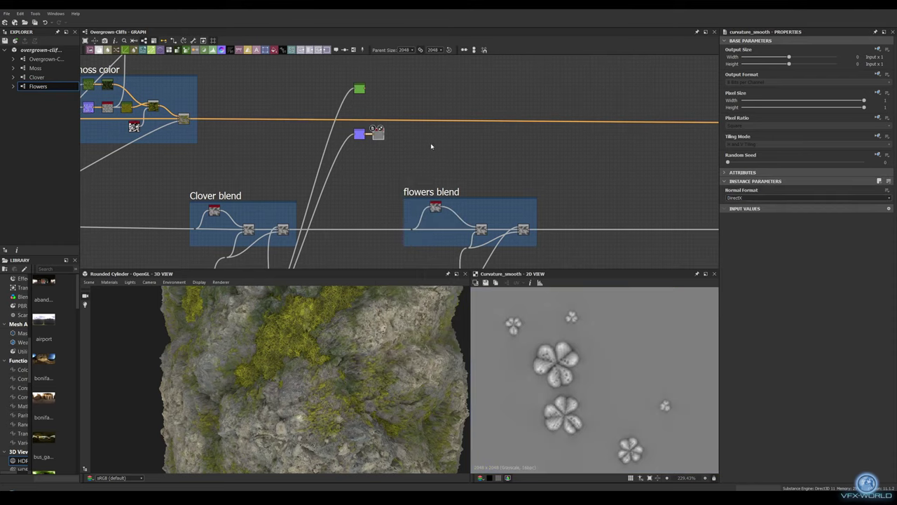
key(space)
text(grad)
key(Return)
- Edit the clover gradient to greens, with a key at 0.830 and a dark green key
click(873, 254)
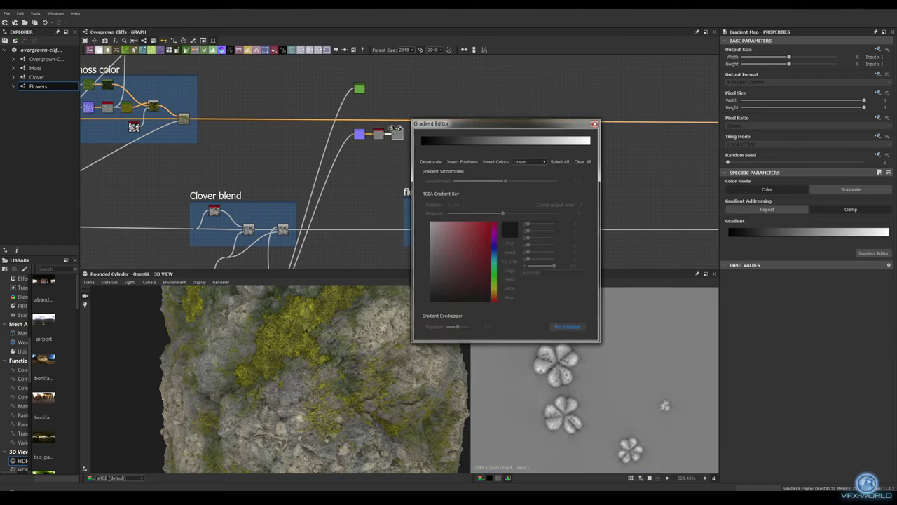
click(495, 143)
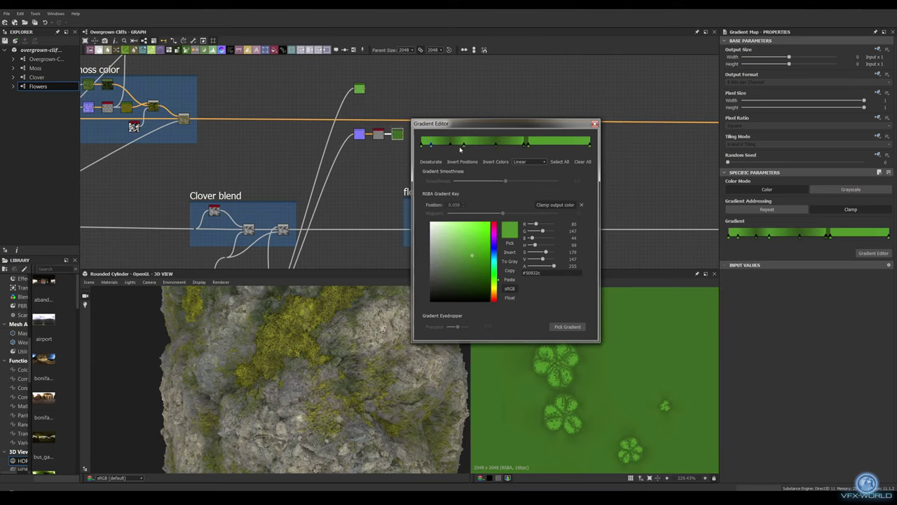
drag(527, 143, 542, 148)
click(579, 147)
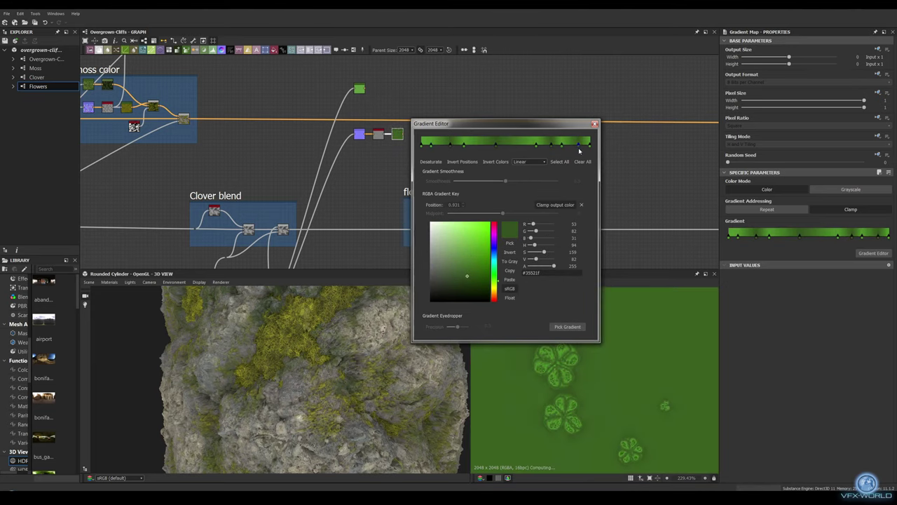
click(595, 123)
scroll(435, 140, up, 4)
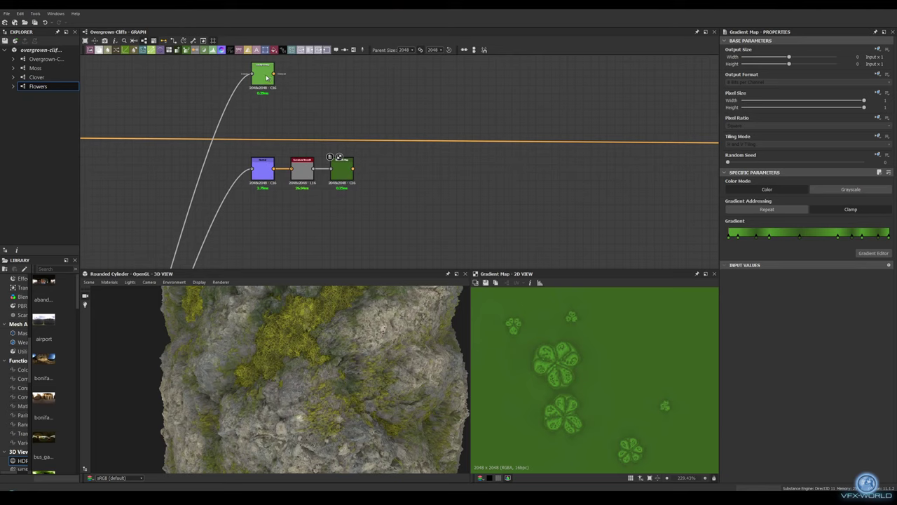
- Connect the clover and plain green gradient maps into a Blend
drag(353, 169, 381, 115)
drag(275, 73, 390, 122)
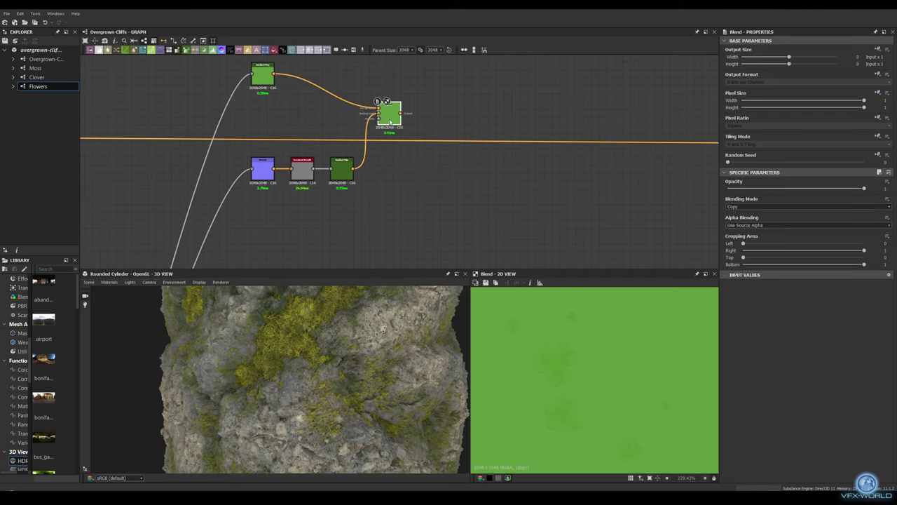
middle_drag(419, 183, 363, 189)
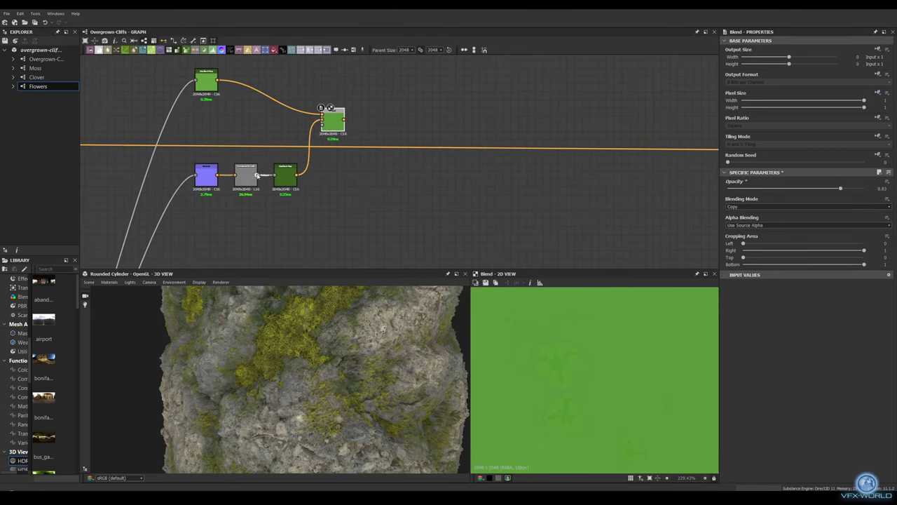
- Add a curvature_sobel node from the Normal and a node after it
drag(219, 176, 273, 82)
text(curvature)
key(Return)
middle_drag(302, 119, 266, 141)
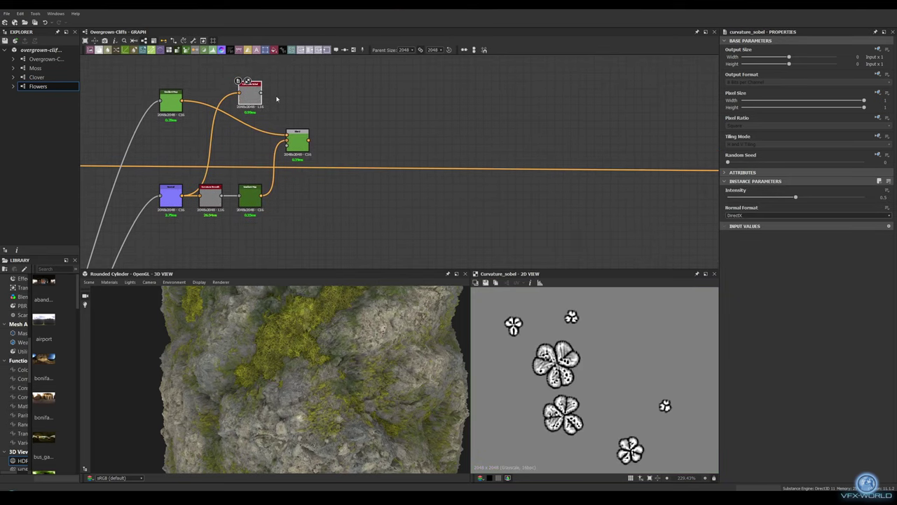
drag(263, 92, 376, 92)
click(395, 116)
middle_drag(368, 154, 376, 146)
double_click(397, 131)
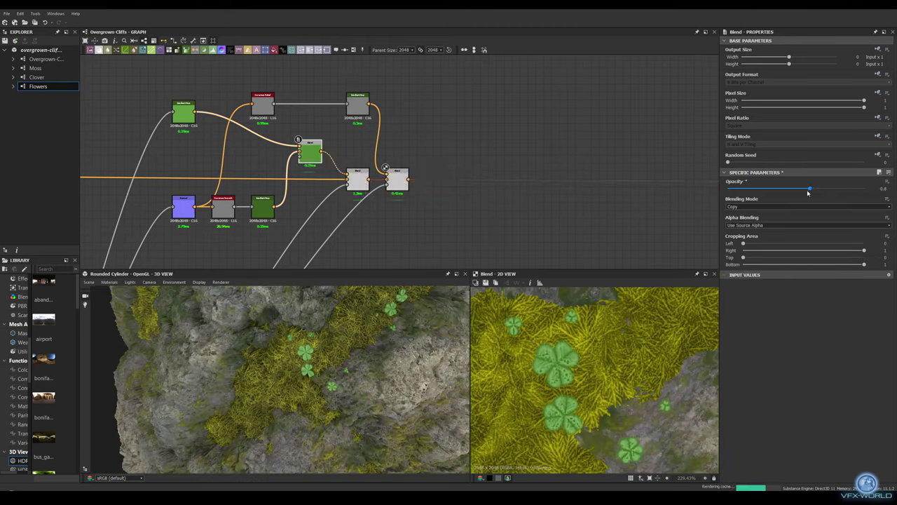
- Set clover blend opacity to 0.25, add HSL, and mask the final Blend into the colour chain
drag(772, 195, 762, 194)
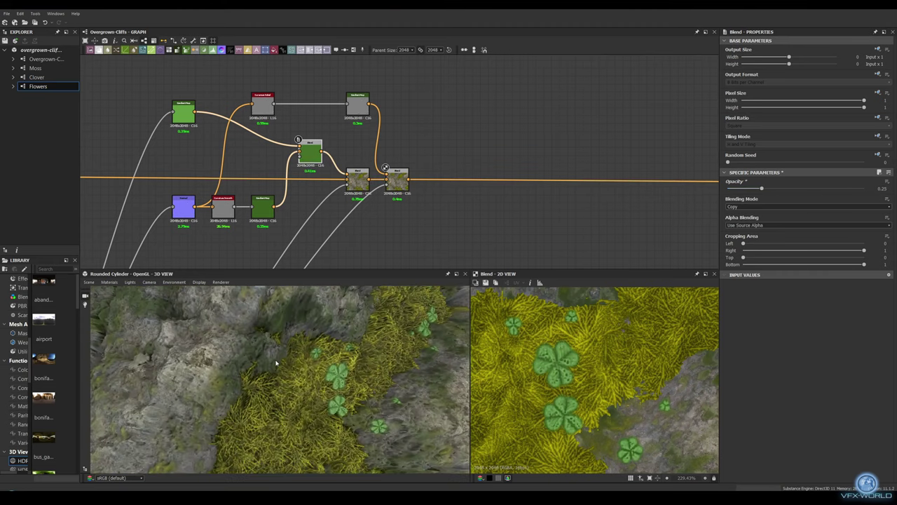
scroll(448, 178, up, 3)
drag(347, 183, 372, 118)
click(403, 232)
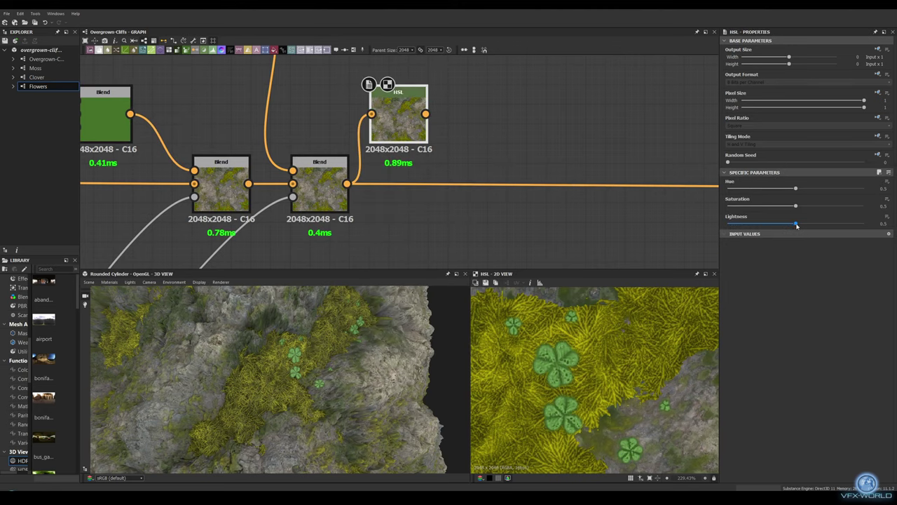
scroll(570, 206, down, 2)
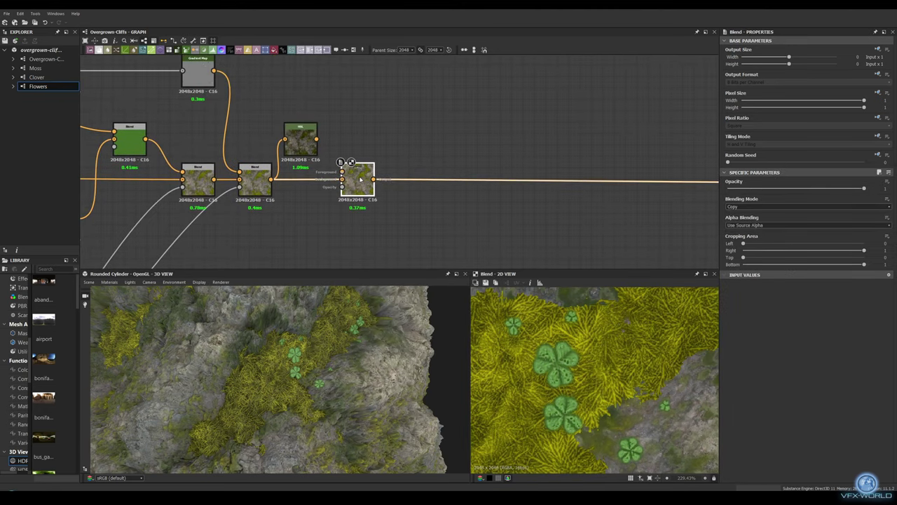
drag(235, 267, 337, 188)
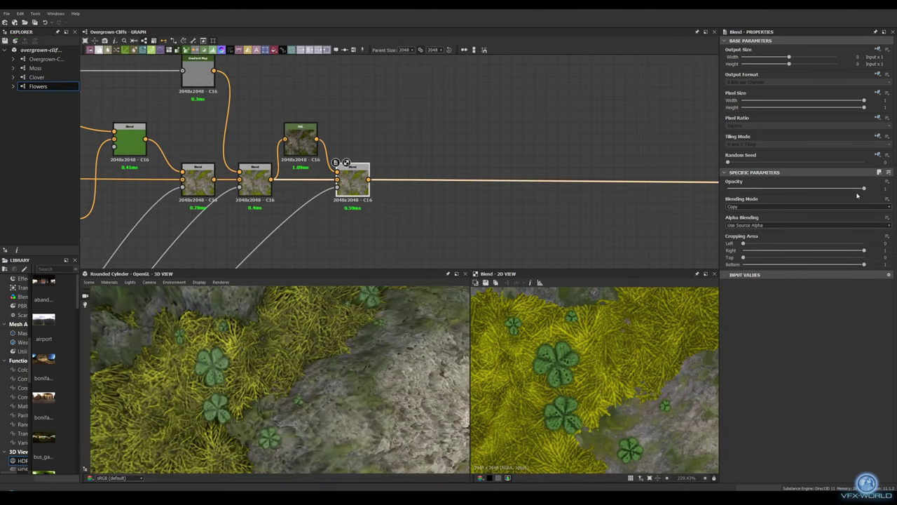
scroll(268, 362, down, 5)
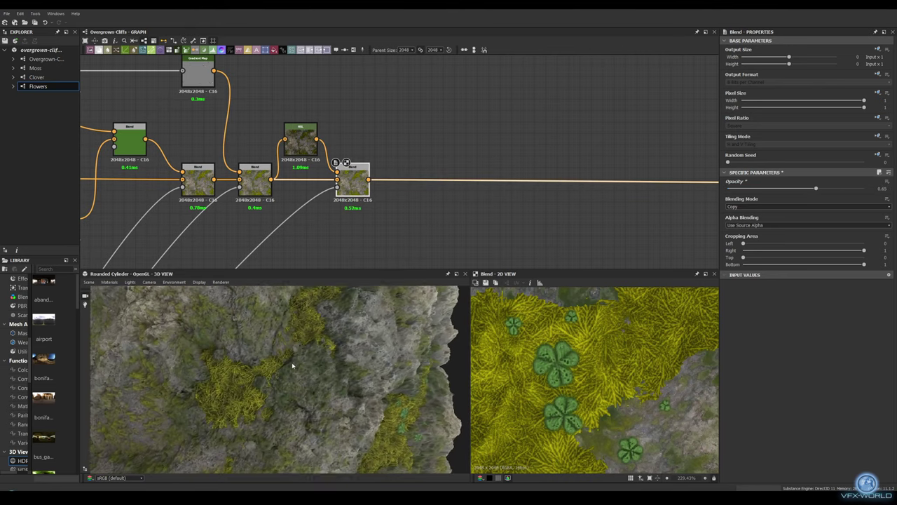
scroll(347, 168, down, 5)
scroll(397, 168, up, 3)
- Insert a Blend on the roughness wire and lower its opacity
scroll(418, 194, up, 2)
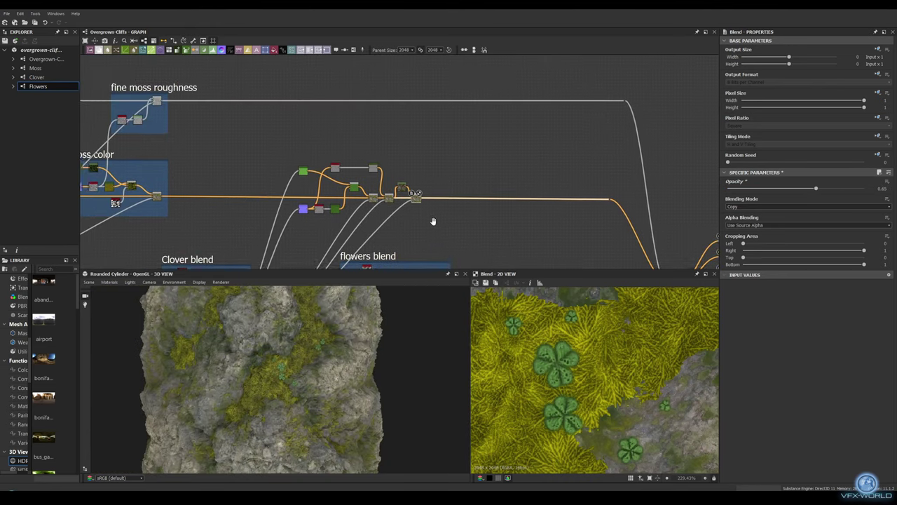
key(space)
click(350, 151)
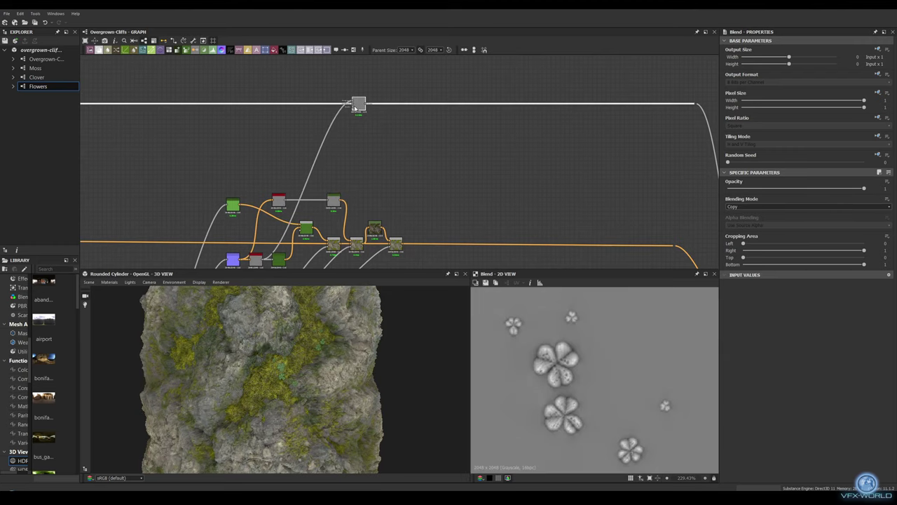
scroll(363, 126, down, 3)
scroll(317, 219, down, 2)
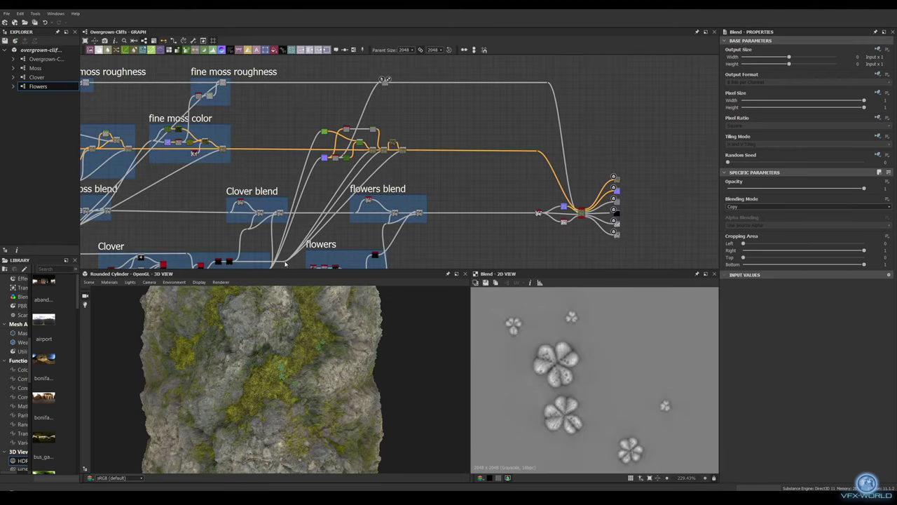
scroll(359, 176, up, 2)
scroll(358, 160, up, 2)
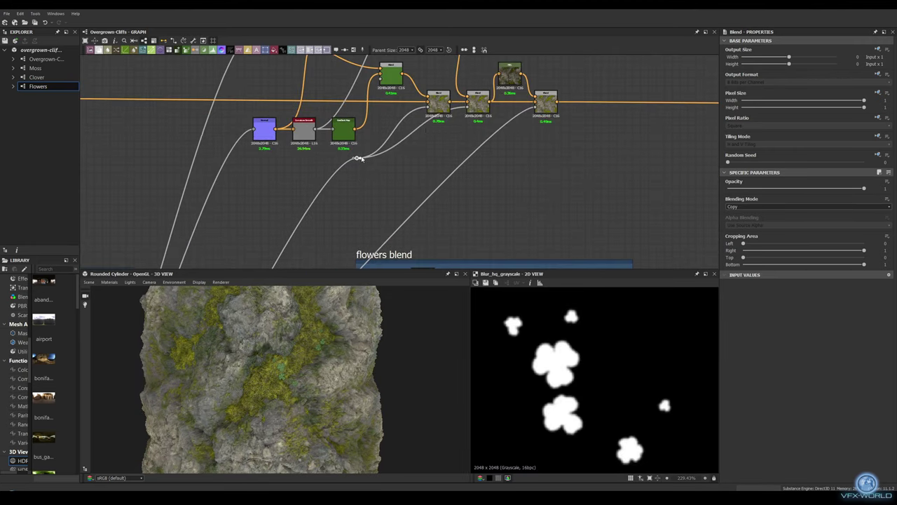
double_click(363, 113)
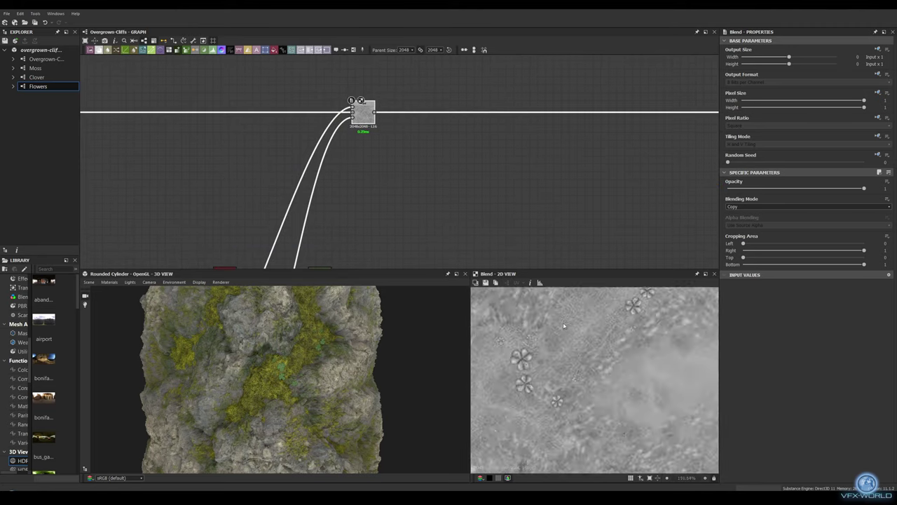
scroll(564, 325, up, 1)
click(803, 189)
scroll(551, 371, up, 1)
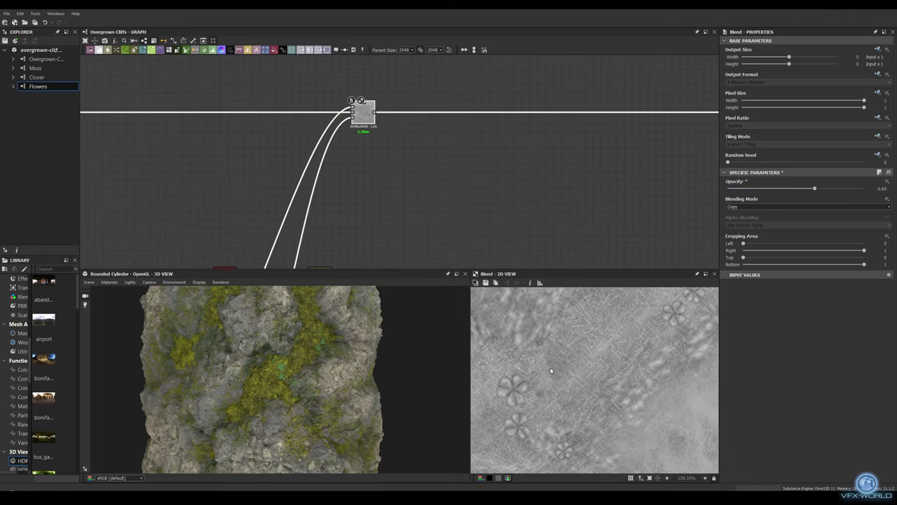
- Add a Histogram Range node into the clover roughness link
drag(304, 173, 303, 170)
click(332, 204)
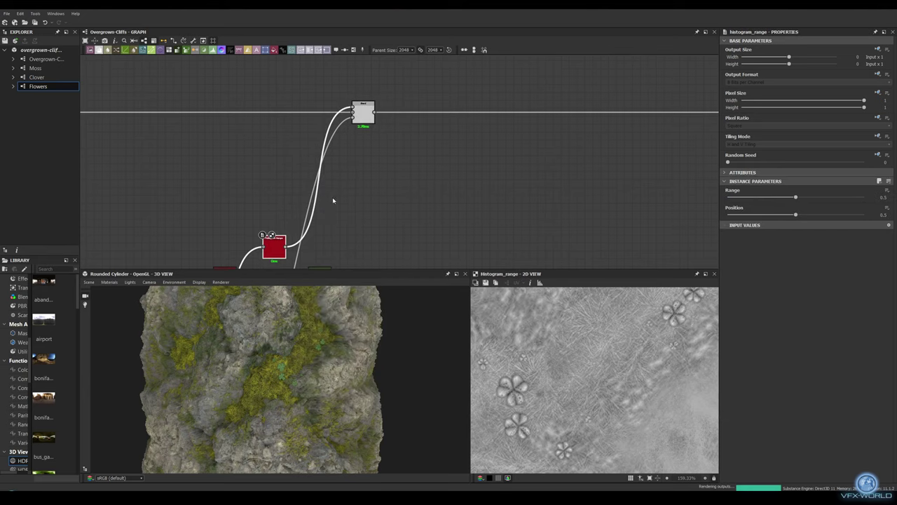
click(366, 121)
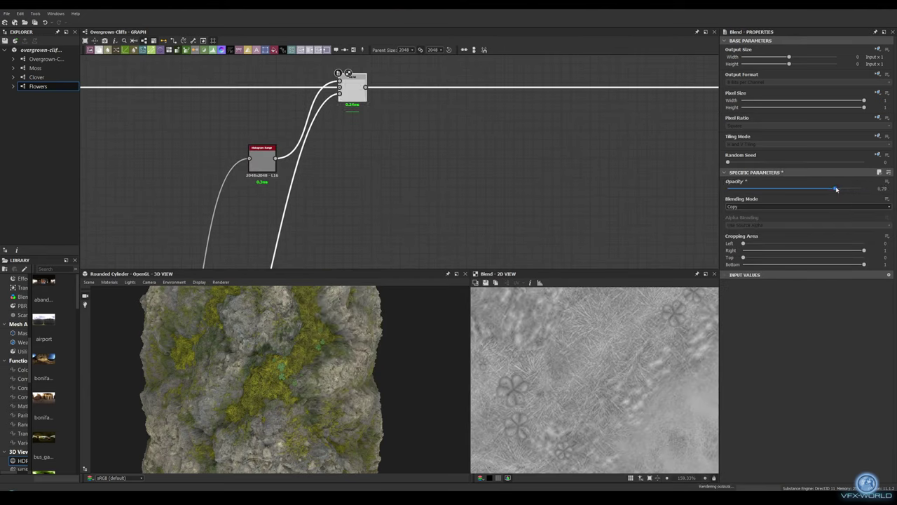
scroll(431, 190, down, 2)
scroll(451, 220, up, 2)
- Wrap the clover nodes in frames and review the flowers area
key(ctrl+f)
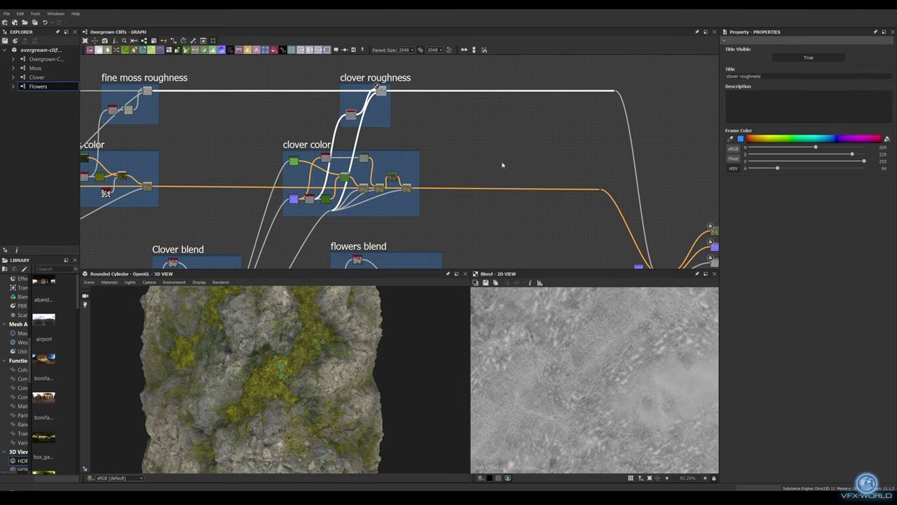
scroll(502, 164, down, 3)
scroll(400, 197, up, 2)
scroll(407, 140, up, 2)
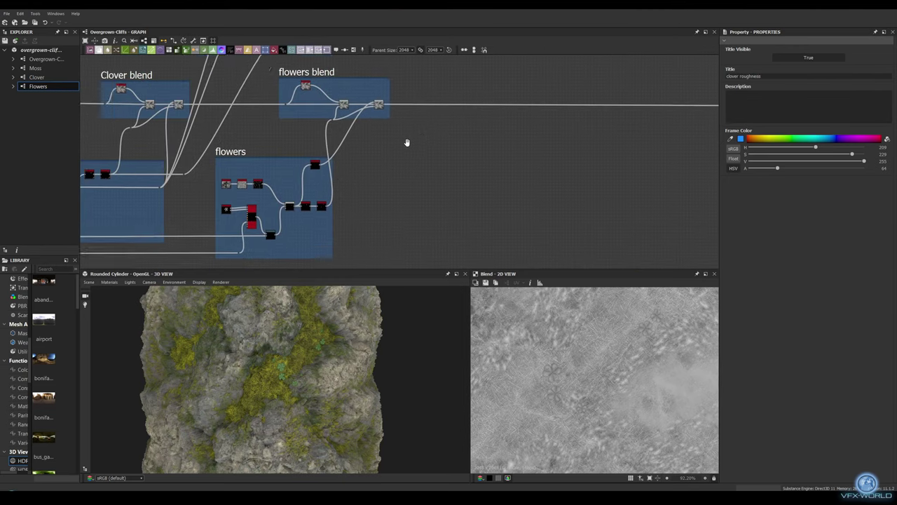
scroll(406, 140, up, 3)
- Insert a Blend node on the long mask wire, place it by the flowers frame, and set Subtract mode
click(288, 113)
scroll(419, 216, down, 3)
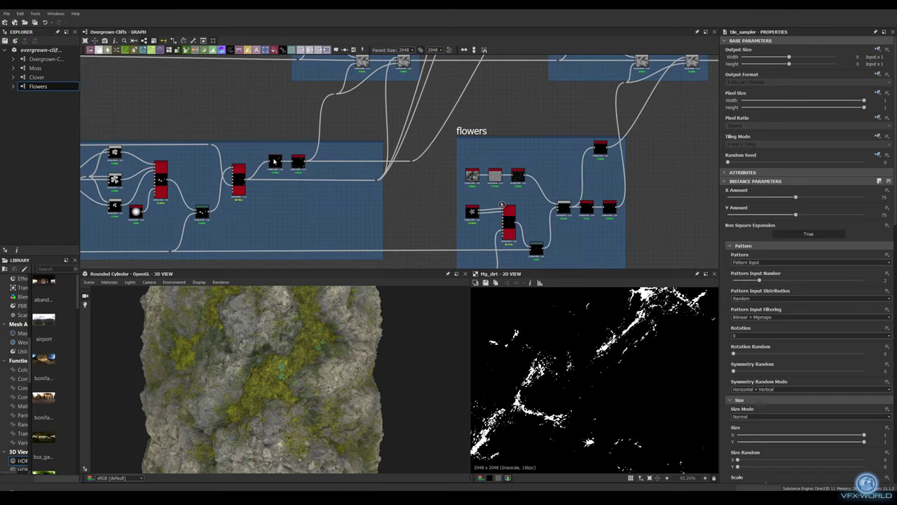
key(space)
middle_drag(280, 238, 499, 239)
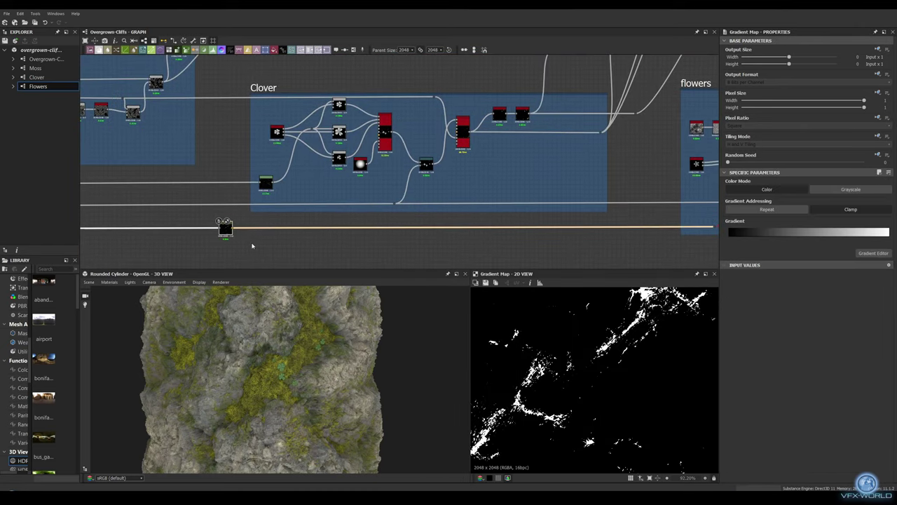
key(space)
click(619, 243)
middle_drag(619, 243, 467, 242)
drag(467, 242, 502, 228)
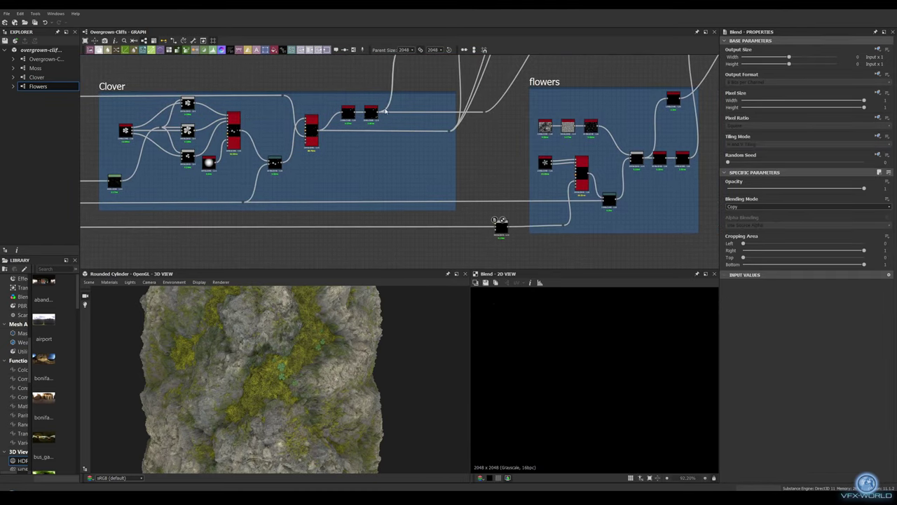
click(806, 207)
click(806, 223)
- Preview the blurred flower mask and pull a new link from it into empty graph space
middle_drag(490, 175, 377, 216)
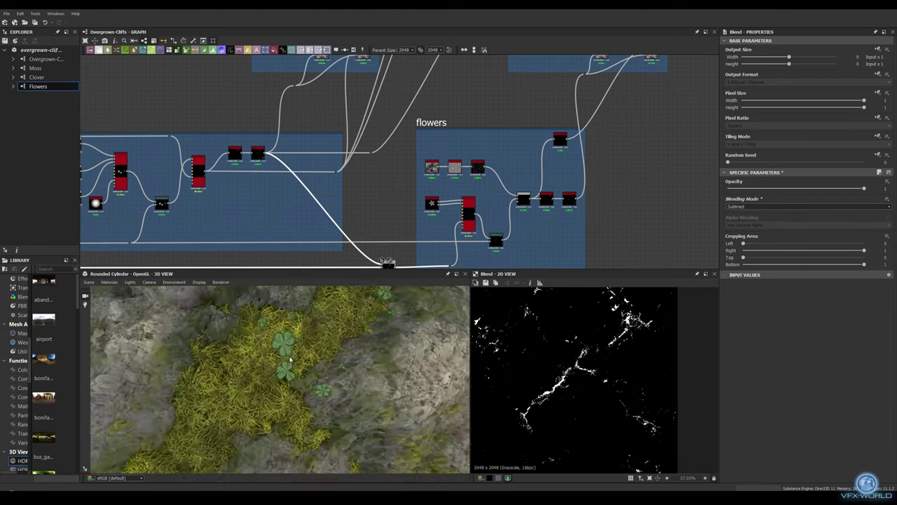
scroll(279, 358, up, 3)
scroll(279, 358, down, 3)
scroll(431, 190, down, 3)
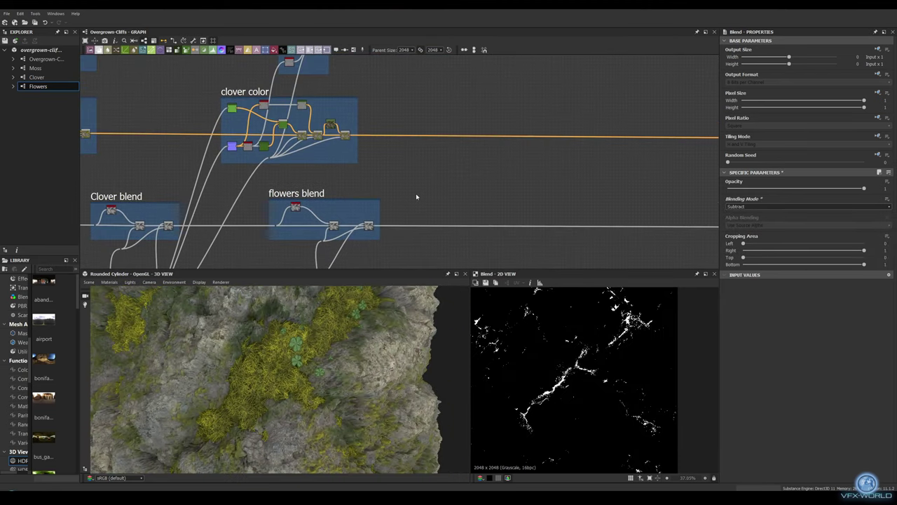
middle_drag(406, 190, 350, 146)
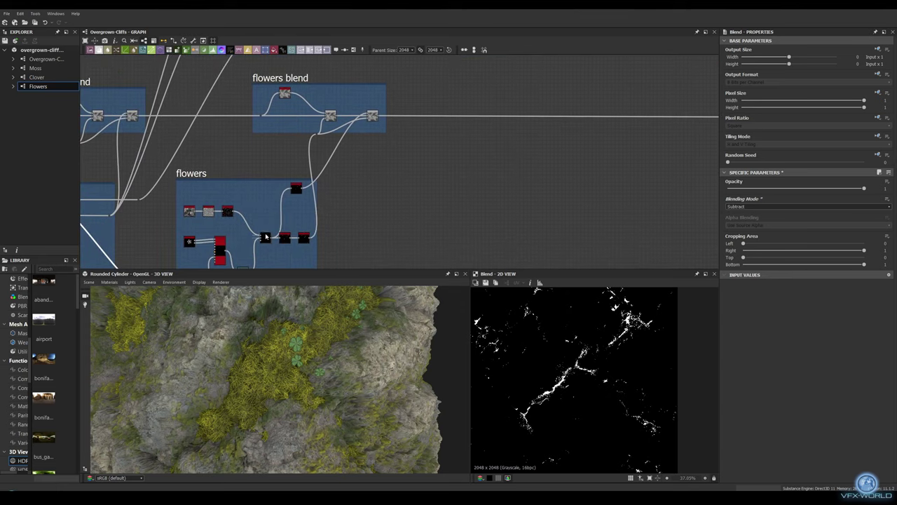
double_click(296, 185)
scroll(594, 361, up, 3)
middle_drag(297, 191, 339, 177)
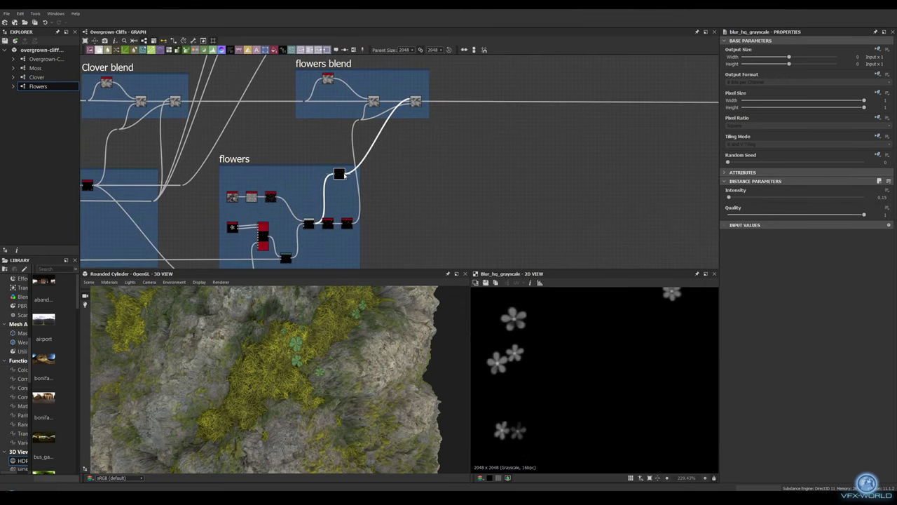
drag(343, 175, 401, 257)
drag(419, 129, 420, 109)
- Add a Gradient Map colouring the blurred flower mask pink with yellow centres
click(449, 124)
double_click(423, 111)
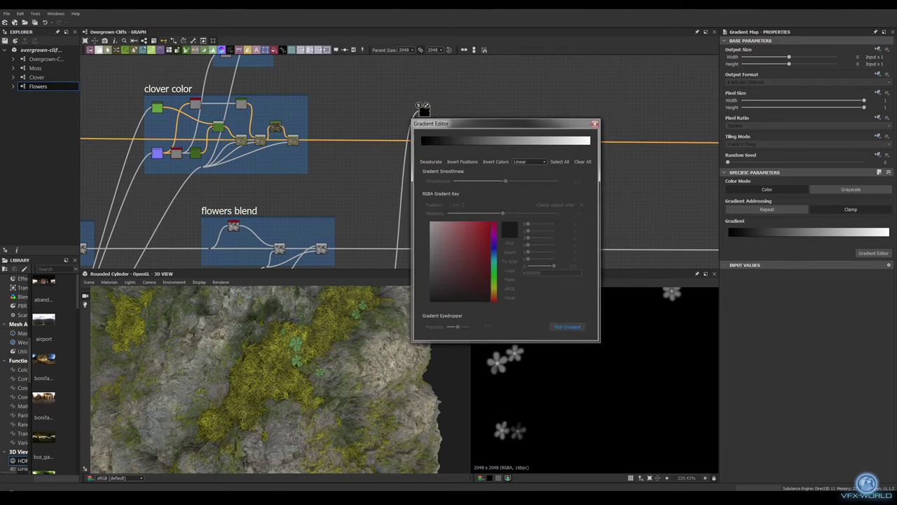
click(623, 340)
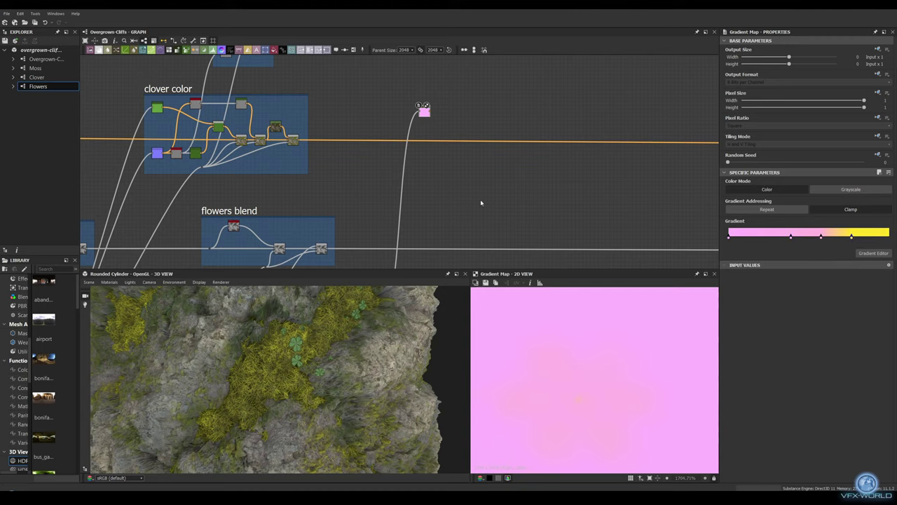
double_click(324, 216)
double_click(380, 183)
double_click(342, 240)
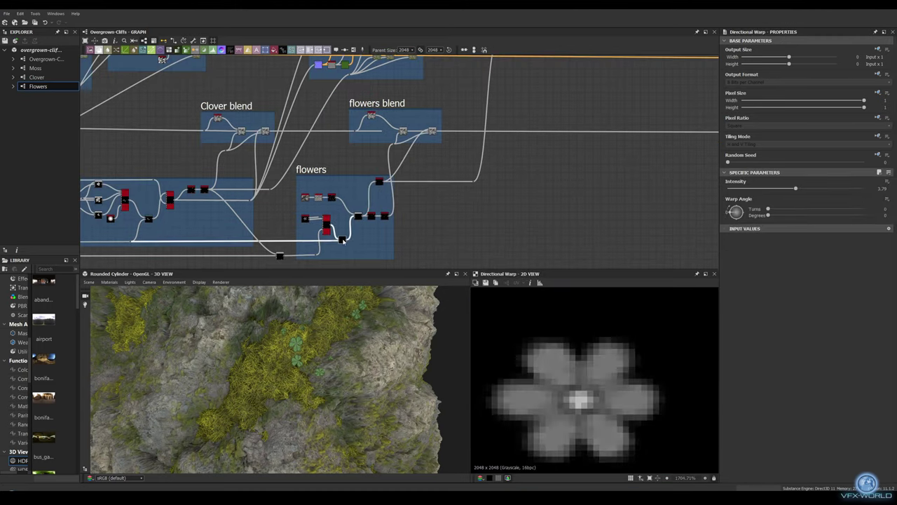
middle_drag(357, 222, 315, 307)
double_click(461, 119)
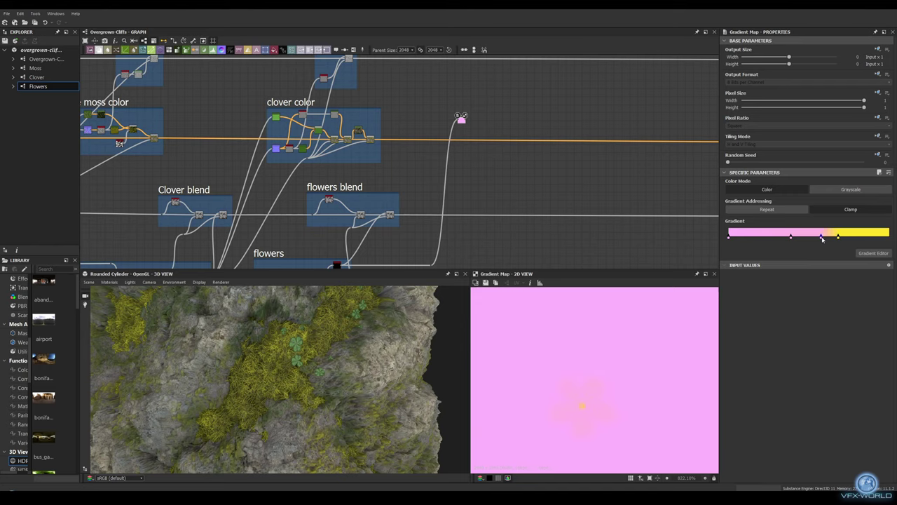
- Create a Normal map from the flower dot mask and add a Curvature Smooth node
middle_drag(505, 140, 365, 218)
scroll(438, 126, up, 2)
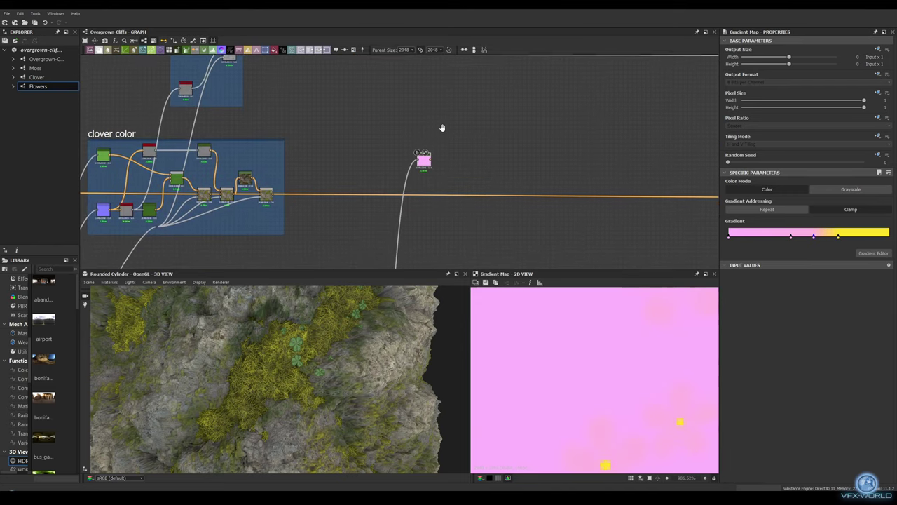
double_click(416, 134)
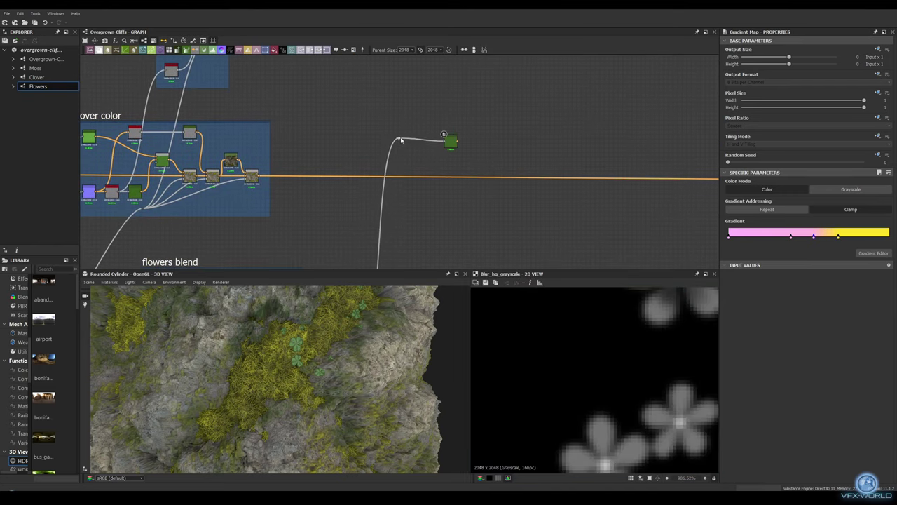
click(455, 162)
drag(416, 126, 426, 114)
click(455, 142)
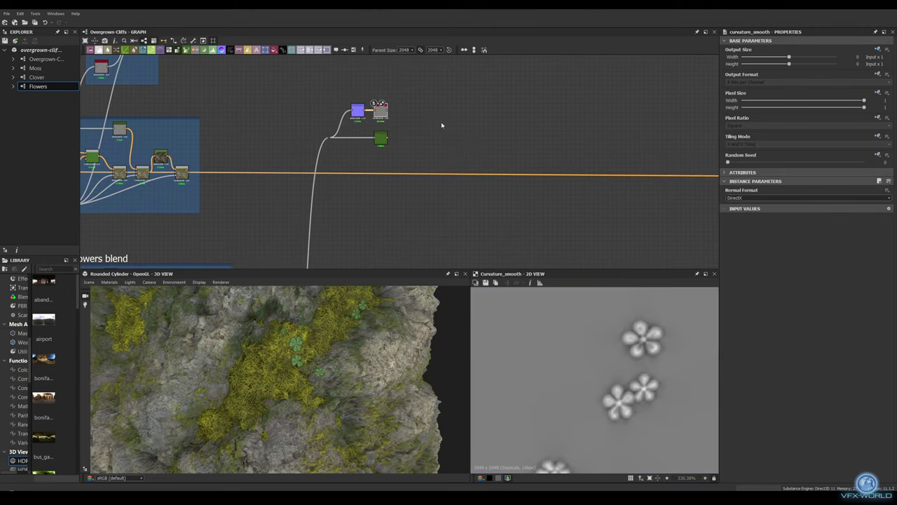
scroll(413, 106, up, 2)
- Add Blend nodes and a curvature Gradient Map, lowering blend opacity so flowers show through
key(ctrl+v)
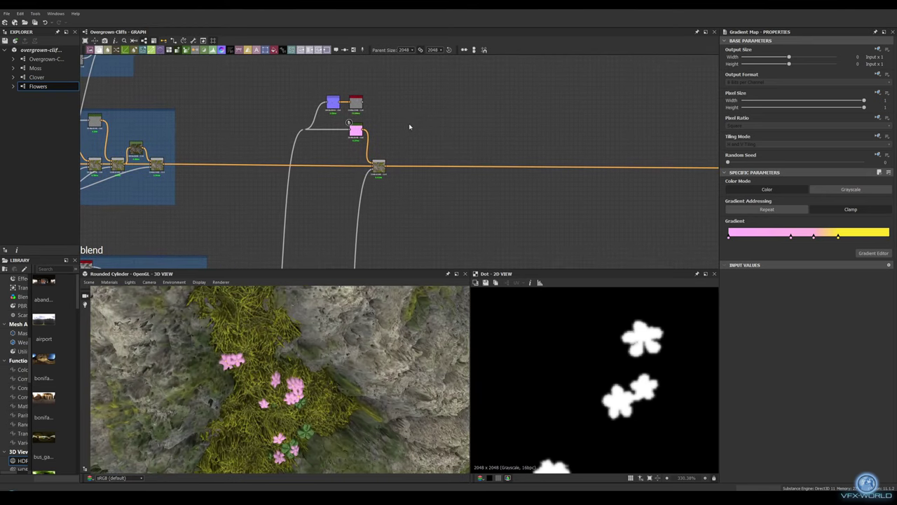
key(space)
click(392, 176)
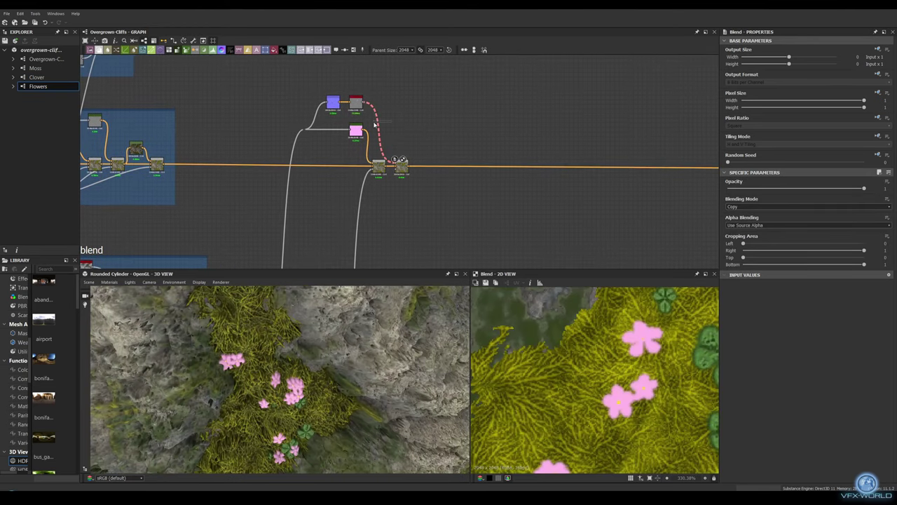
key(space)
click(408, 159)
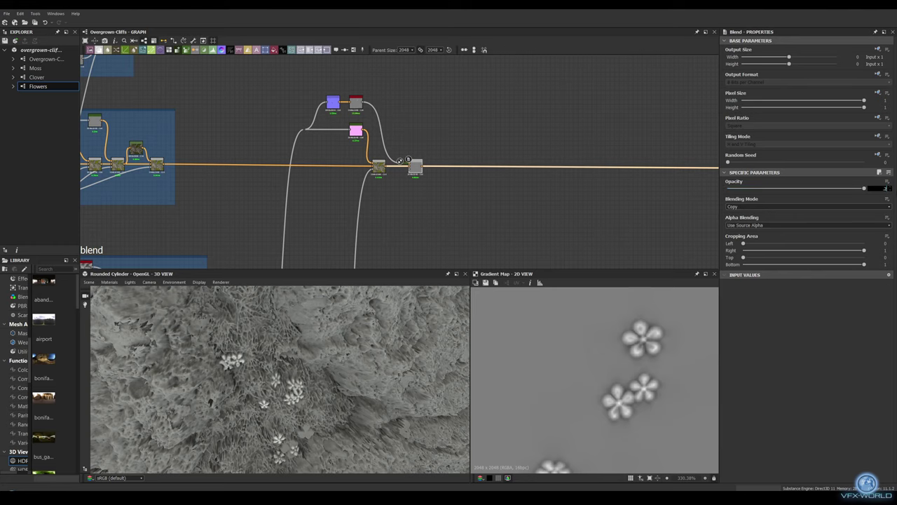
key(Return)
drag(308, 373, 365, 329)
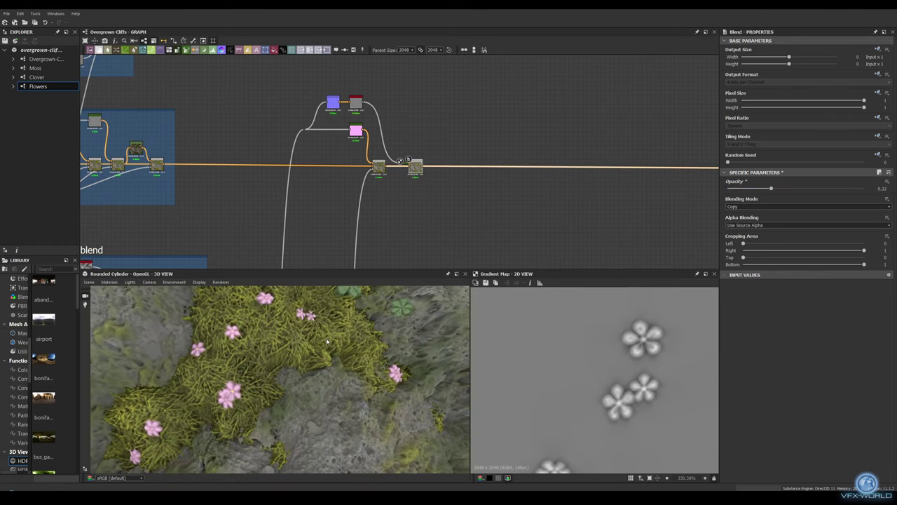
scroll(303, 153, up, 2)
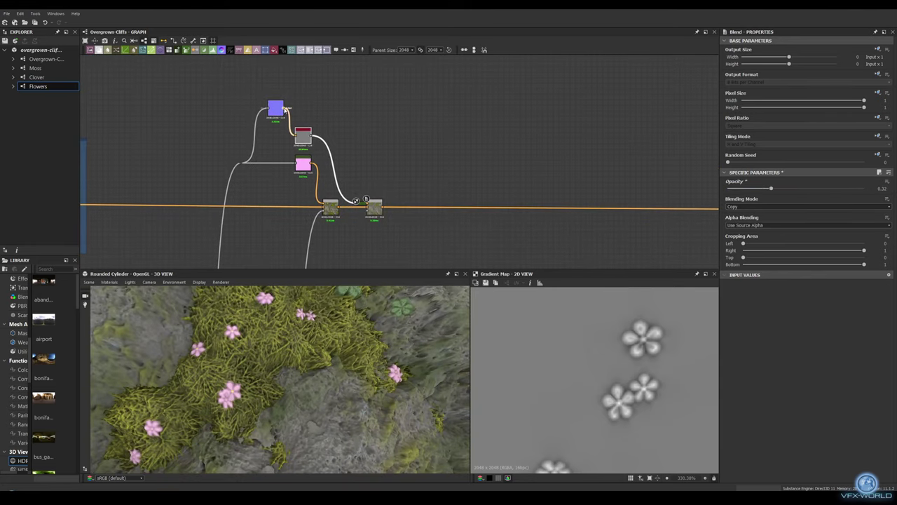
- Add a Curvature Sobel from the normal into the third blend and set flower tile scale to 3.56
drag(284, 109, 377, 110)
click(396, 121)
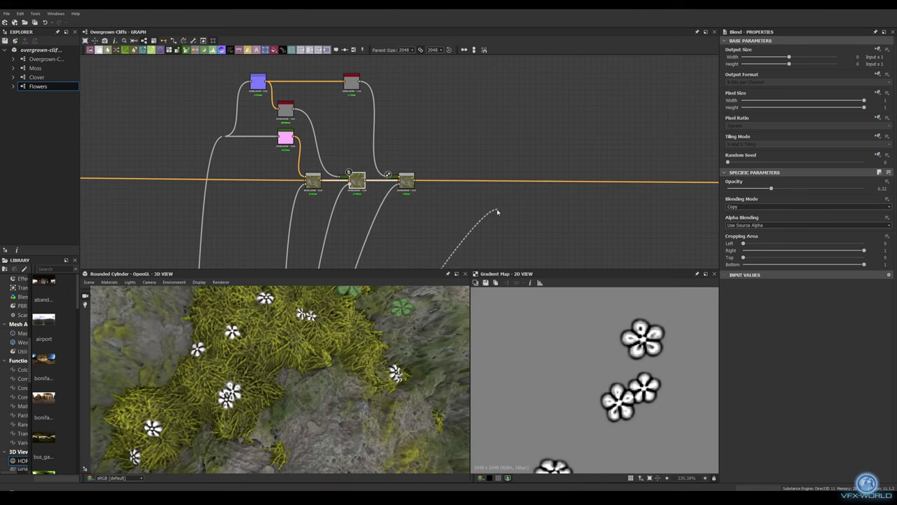
drag(363, 188, 406, 181)
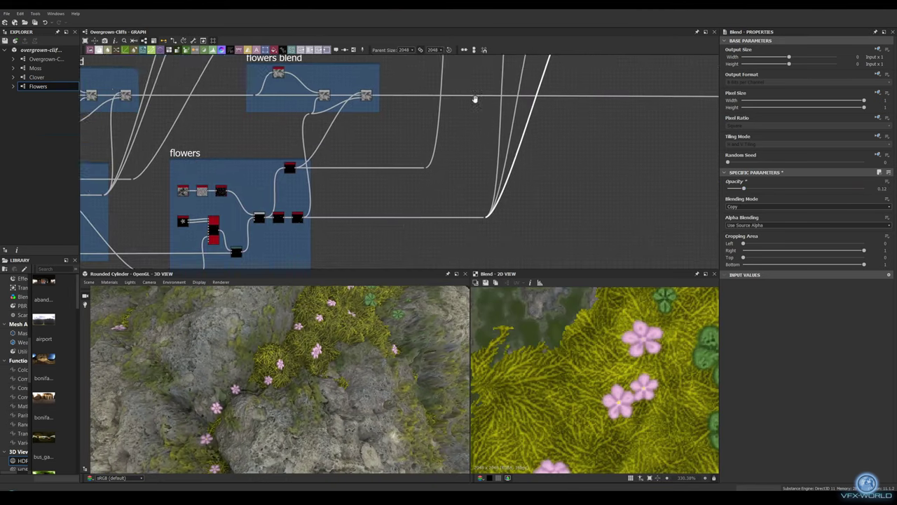
click(240, 202)
scroll(878, 419, down, 2)
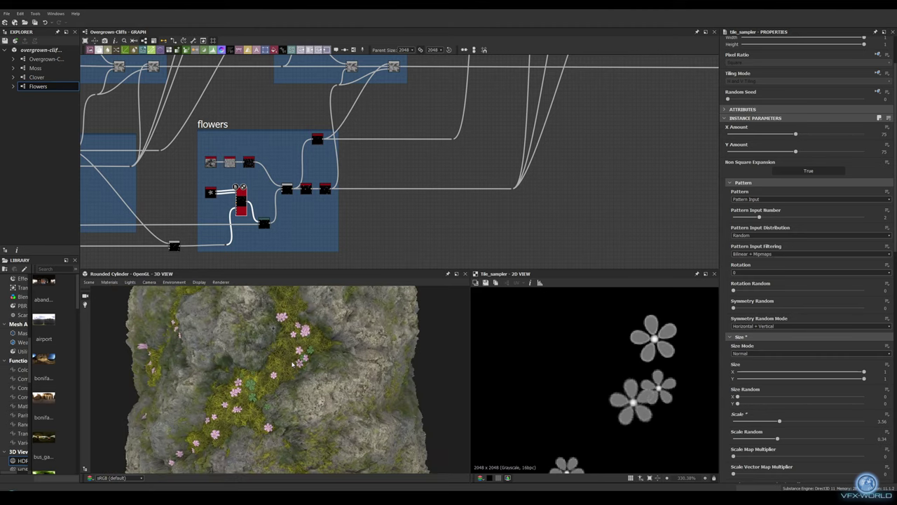
mouse_move(638, 152)
middle_down()
mouse_move(423, 247)
mouse_move(379, 147)
middle_up()
- Add a Blend of the flower mask onto the roughness wire and insert a Levels node
key(space)
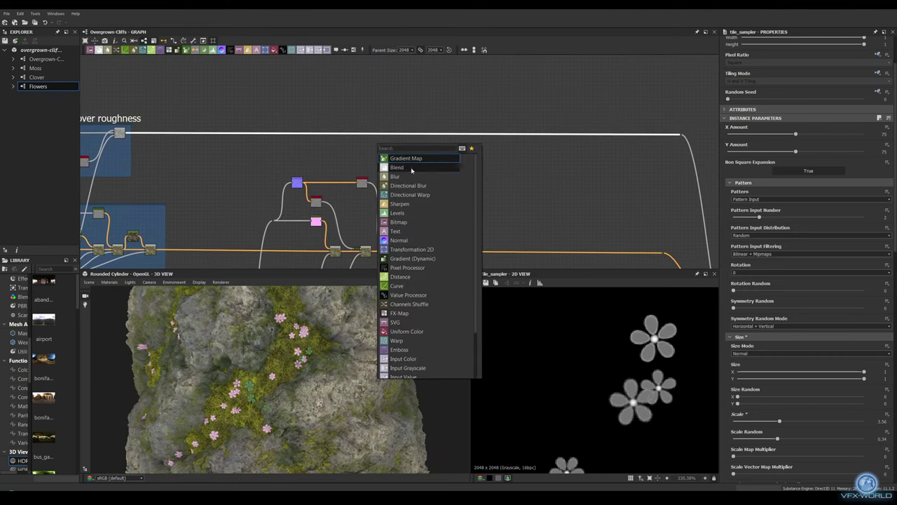
click(412, 170)
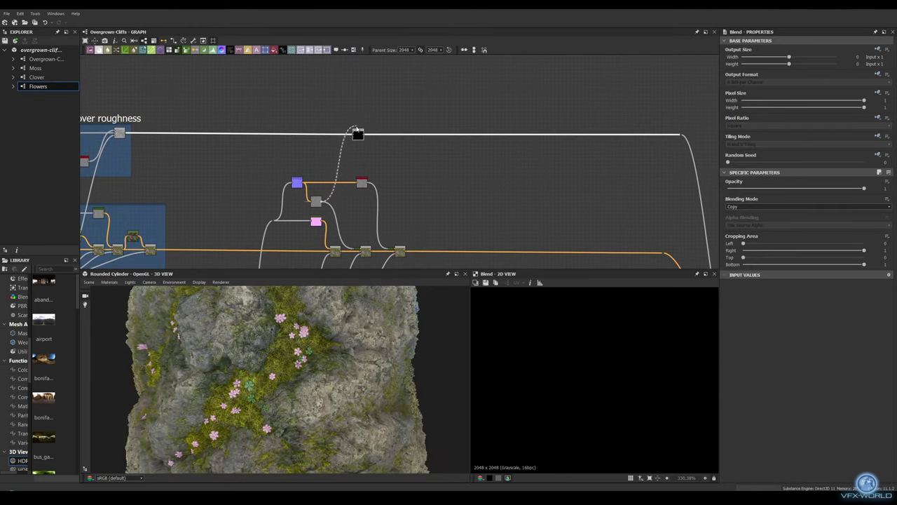
drag(356, 131, 357, 133)
drag(340, 221, 361, 105)
scroll(365, 87, up, 2)
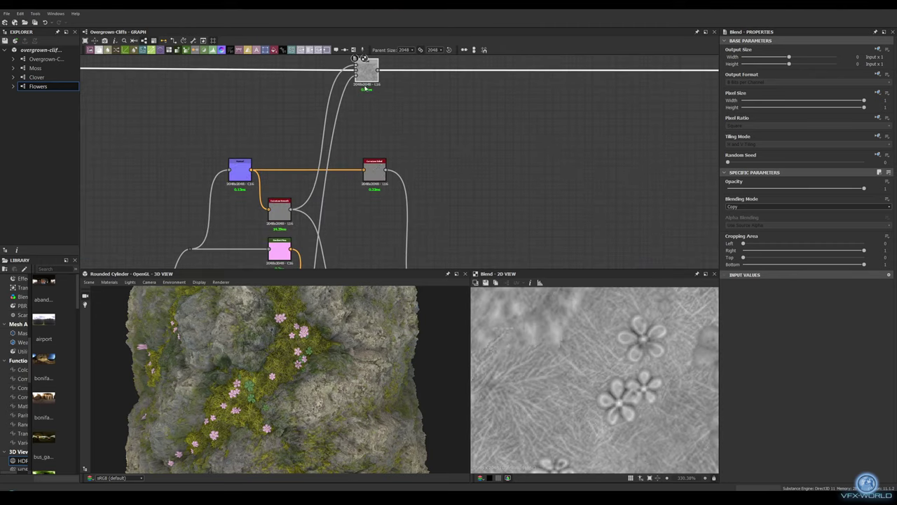
key(space)
click(350, 231)
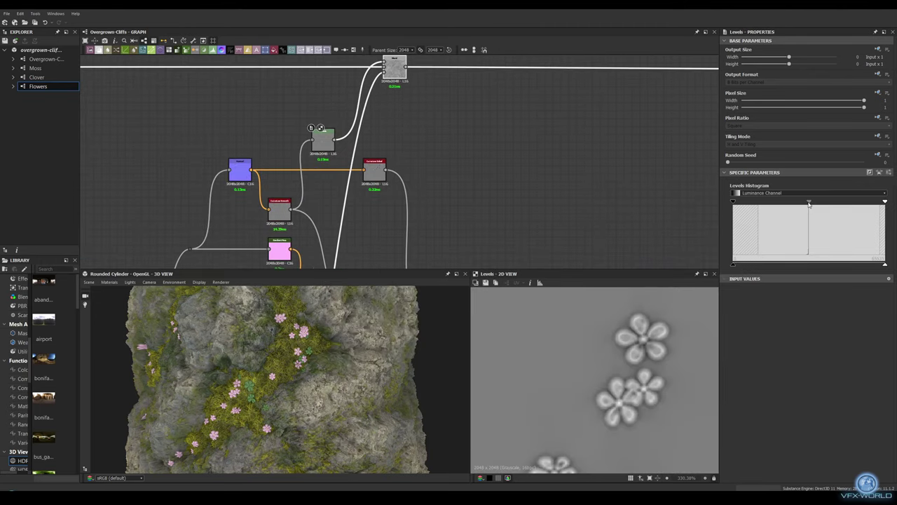
- Check the Blend and Levels outputs and frame the nodes as 'flowers roughness'
double_click(394, 68)
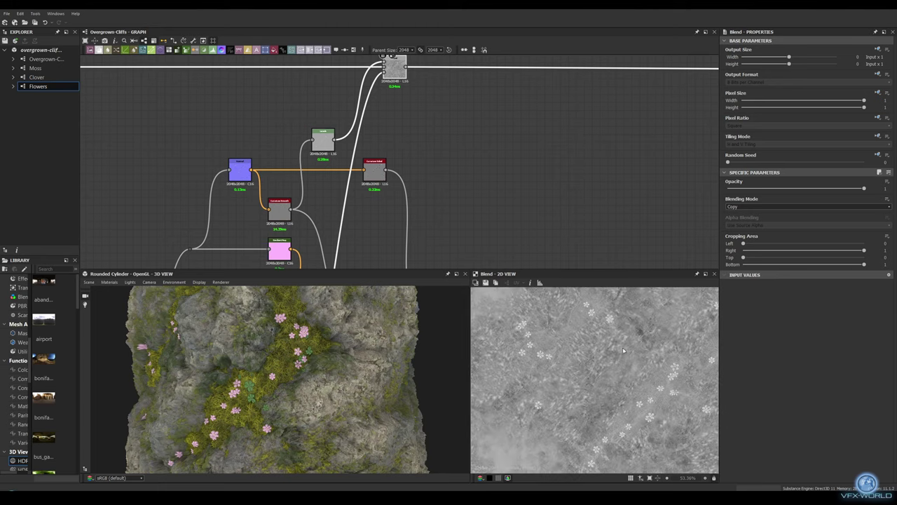
scroll(624, 351, up, 2)
scroll(519, 184, down, 2)
scroll(438, 174, down, 1)
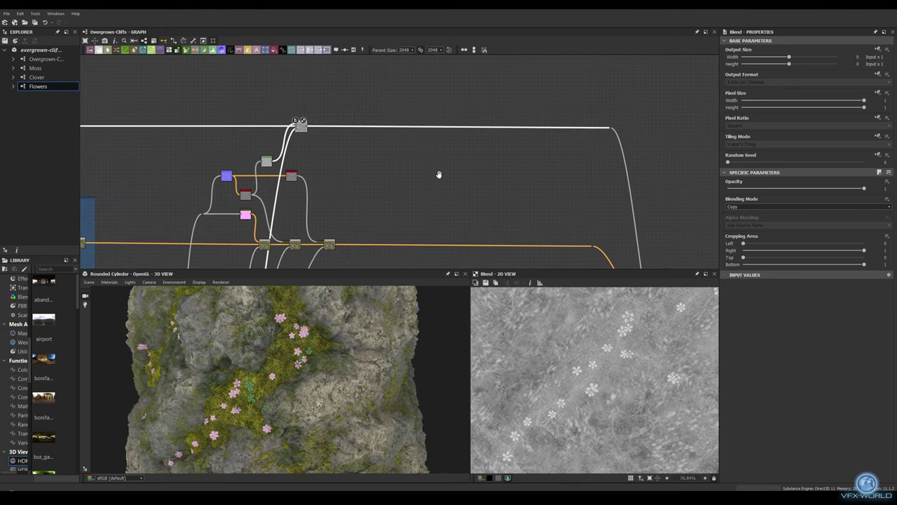
scroll(449, 140, down, 1)
scroll(458, 100, up, 1)
click(344, 160)
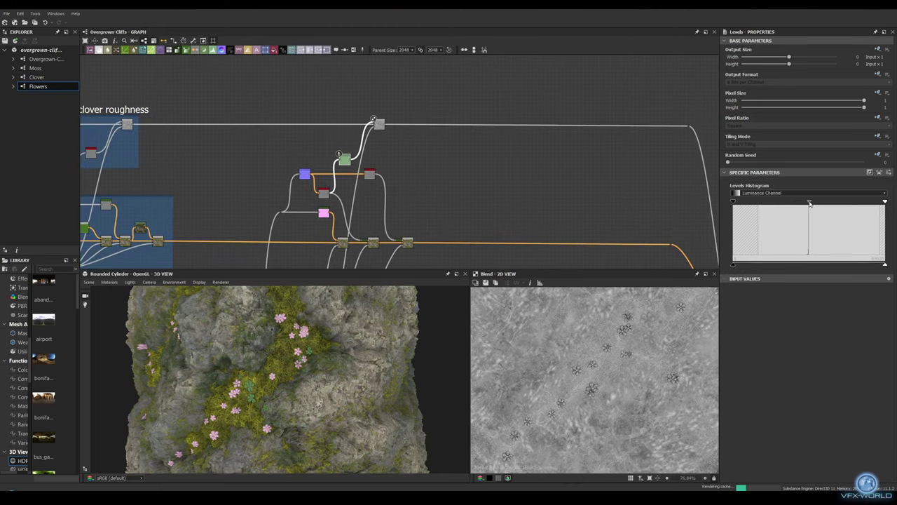
scroll(475, 154, down, 1)
scroll(467, 127, down, 1)
scroll(467, 126, up, 2)
key(ctrl+f)
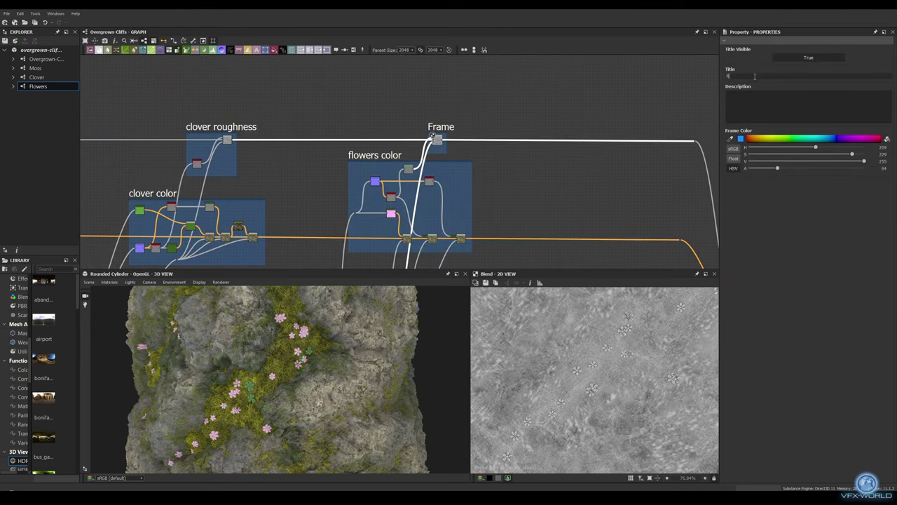
scroll(425, 174, down, 1)
scroll(391, 202, up, 2)
- Create a Normal node from the height and add a Curvature Smooth node after it
scroll(371, 200, down, 1)
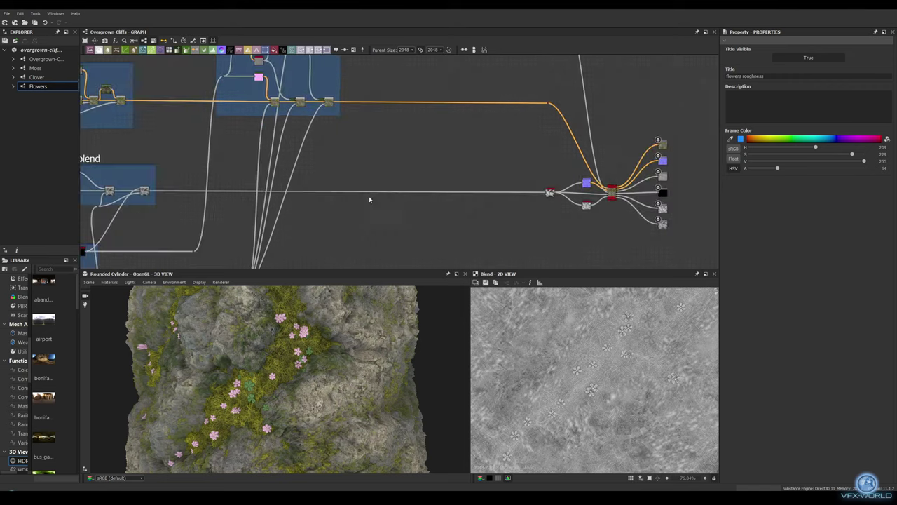
middle_drag(371, 200, 427, 199)
drag(428, 198, 461, 99)
click(483, 111)
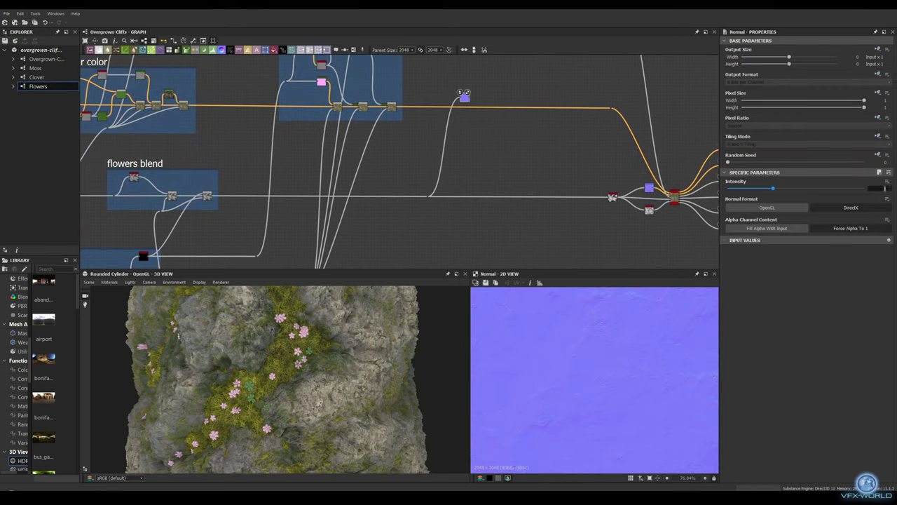
scroll(464, 105, up, 2)
middle_drag(371, 183, 356, 156)
drag(360, 156, 375, 160)
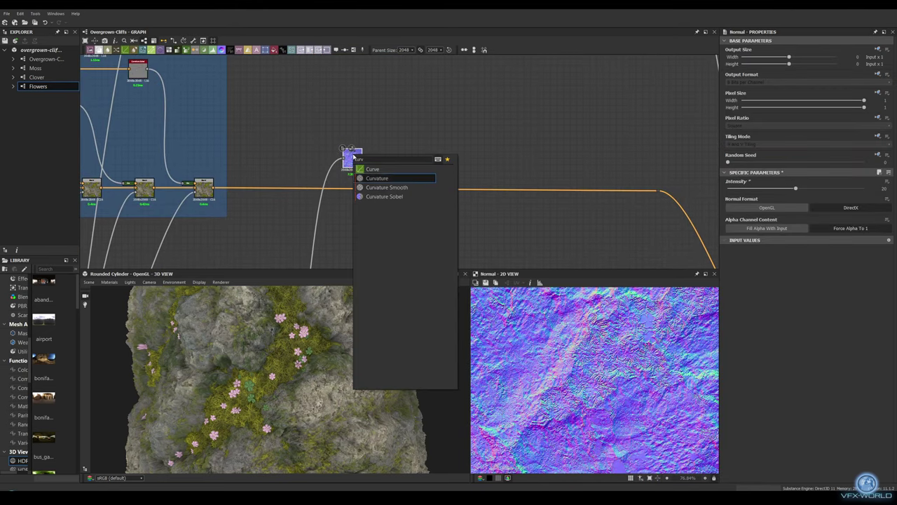
text(curvature)
click(371, 175)
- Add a Curvature Sobel node and blend the curvature over the base colour at 0.15 opacity
middle_drag(406, 110, 386, 105)
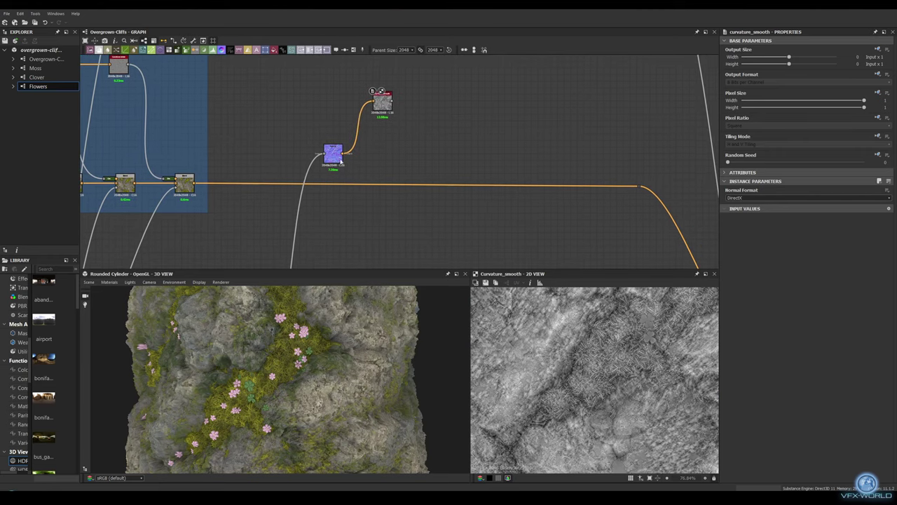
drag(342, 152, 432, 143)
click(452, 154)
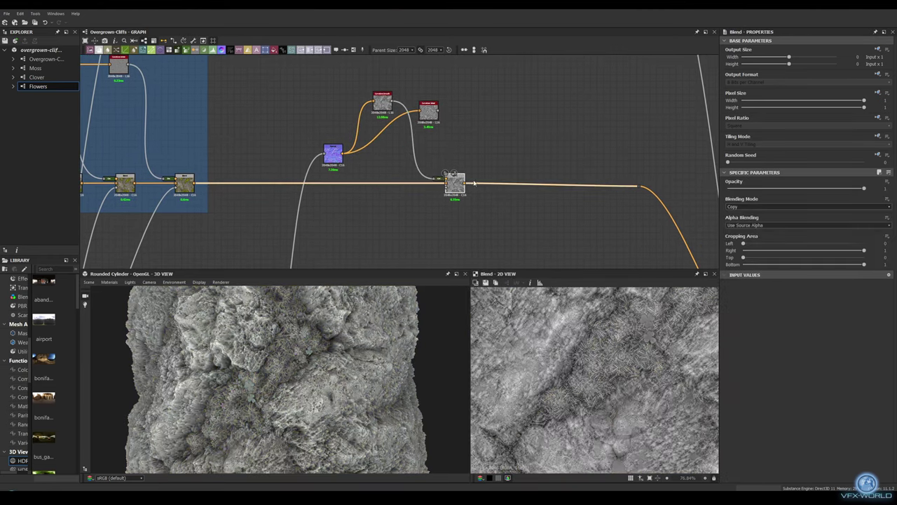
text(0.15)
key(Return)
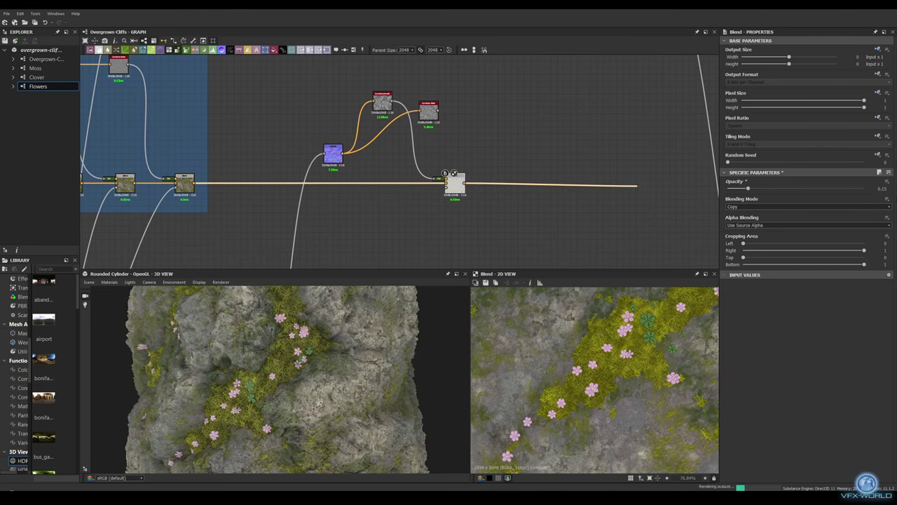
middle_drag(489, 146, 423, 141)
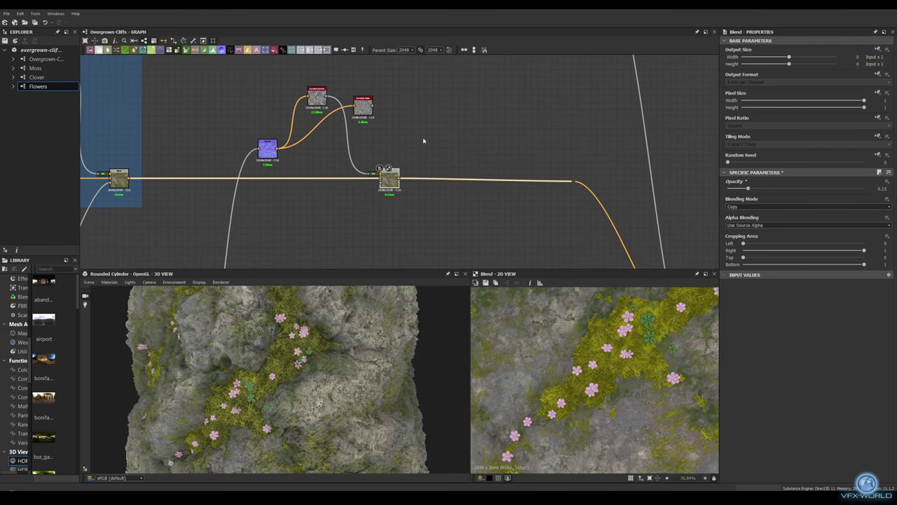
right_click(387, 136)
click(462, 183)
text(0.1)
key(Return)
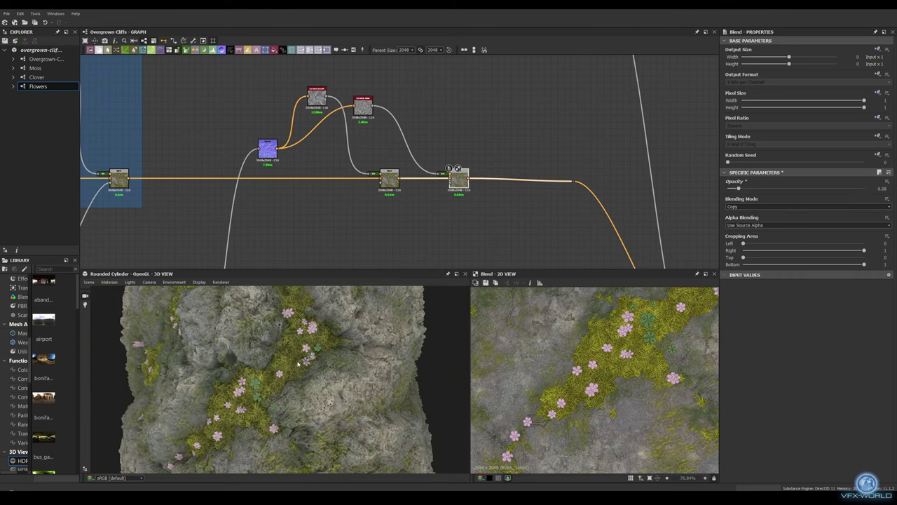
- Wrap the curvature nodes in a frame titled 'final details'
drag(330, 371, 266, 365)
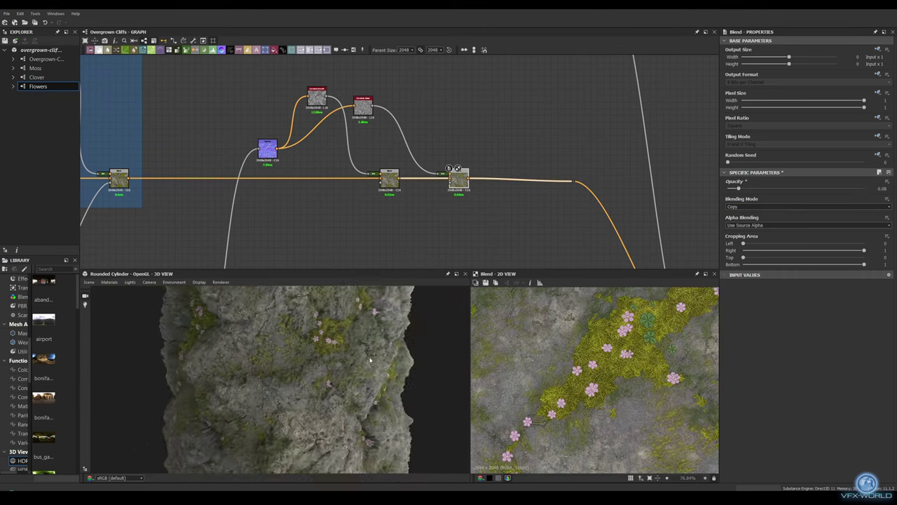
key(ctrl+f)
double_click(773, 77)
text(final detai)
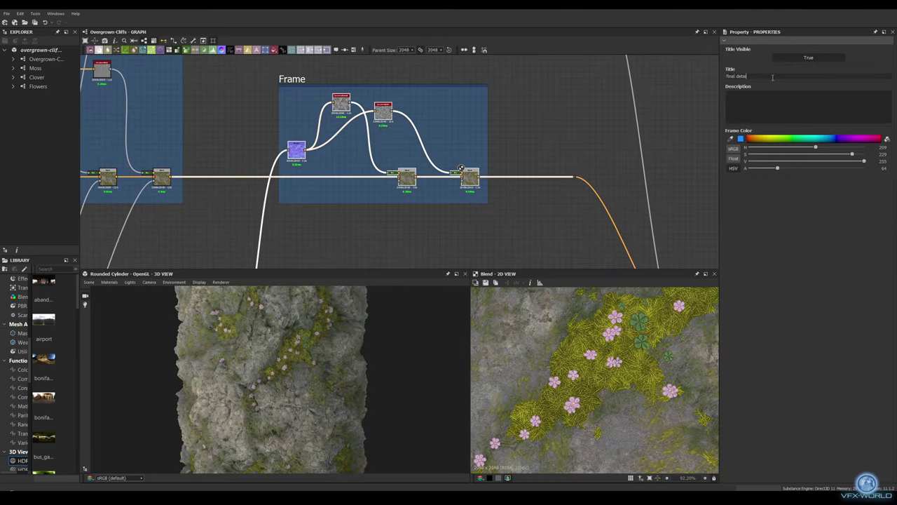
text(ls)
key(Return)
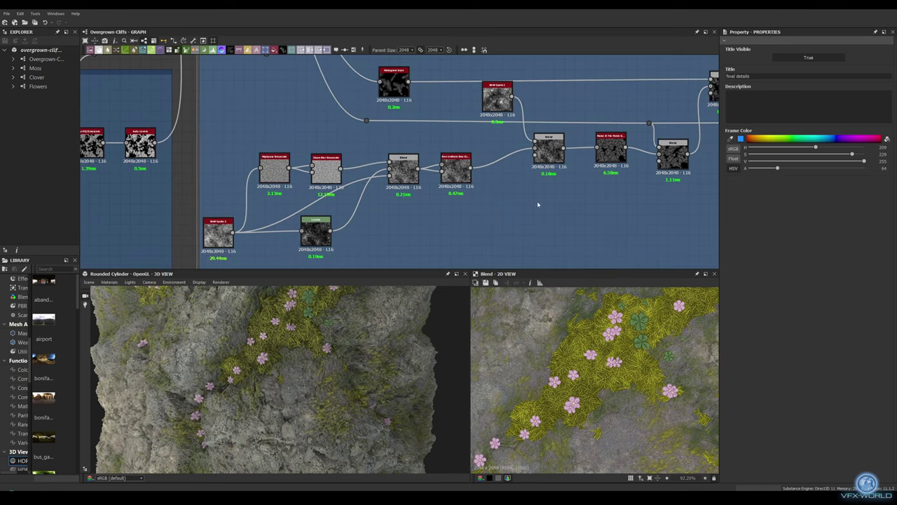
- Add a second Slope Blur at 0.04 intensity and raise the tile patch pattern height to 325.64
drag(345, 166, 376, 179)
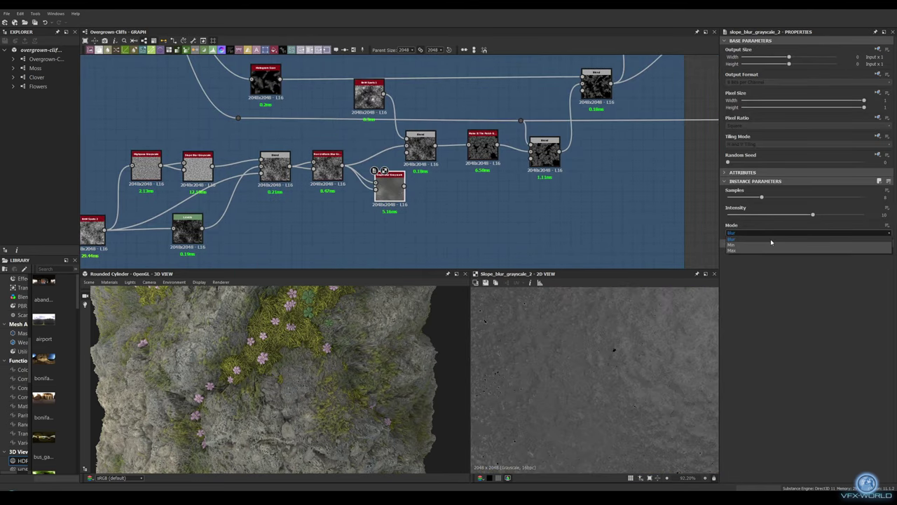
drag(730, 215, 728, 217)
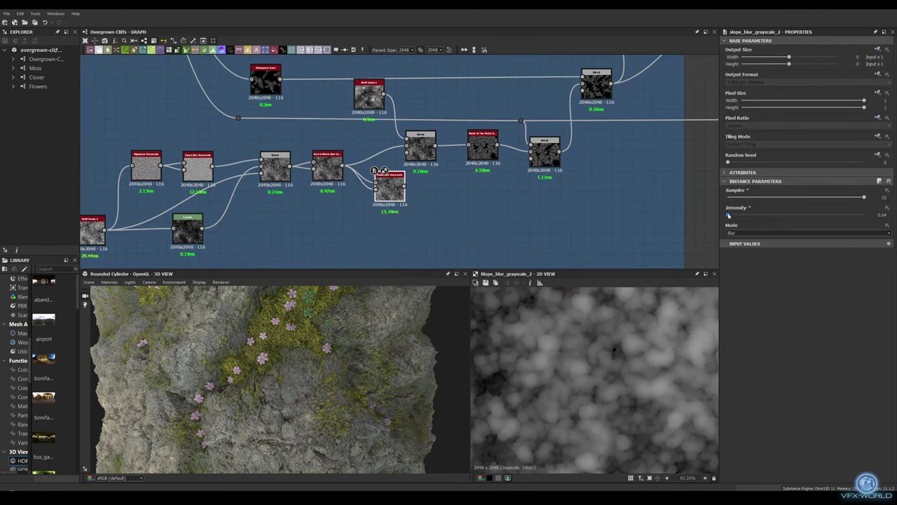
click(483, 150)
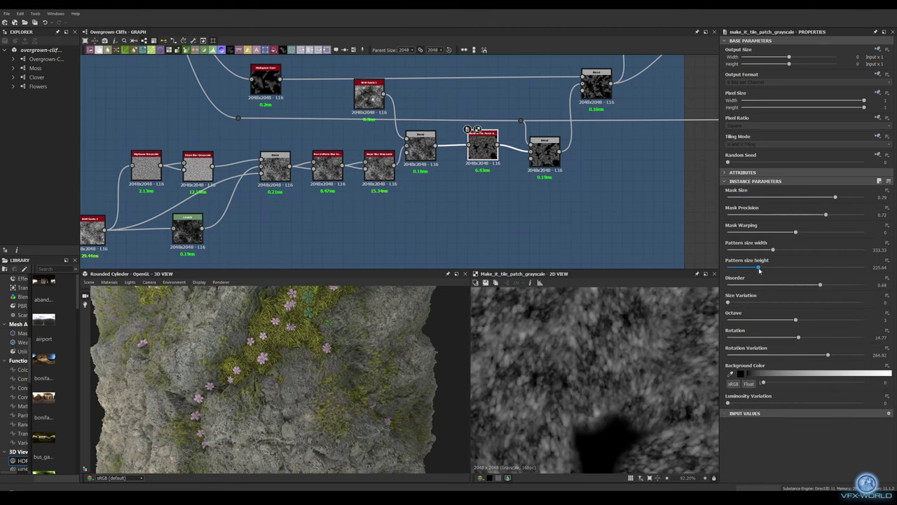
drag(767, 267, 772, 269)
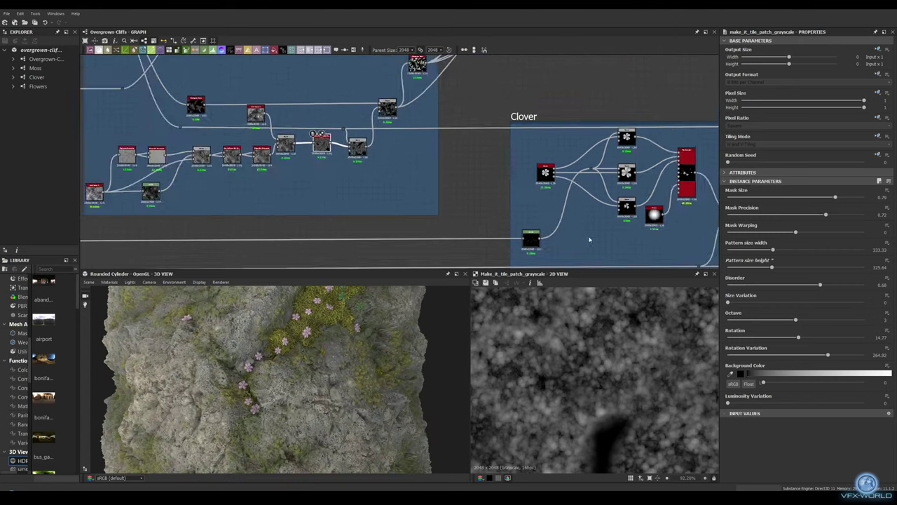
- Set the flowers Tile Sampler Position Random to 7.27
double_click(450, 144)
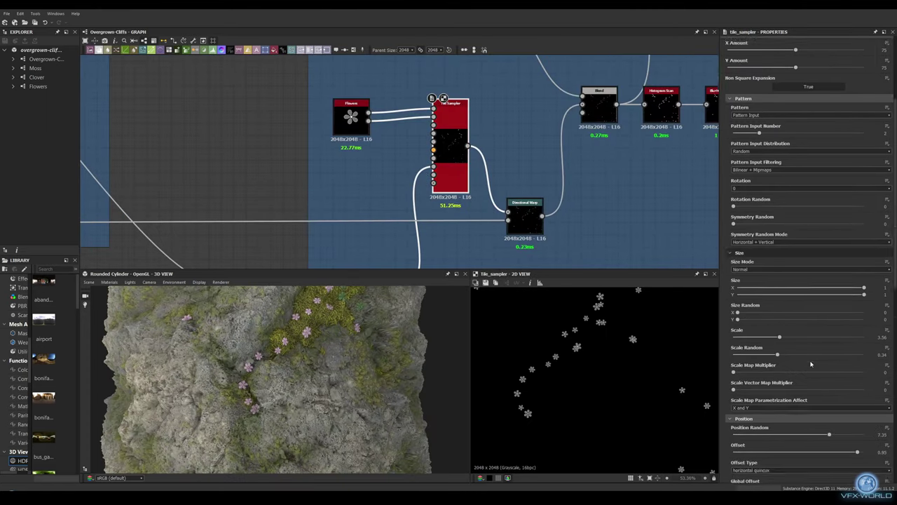
scroll(811, 364, down, 3)
drag(827, 351, 829, 350)
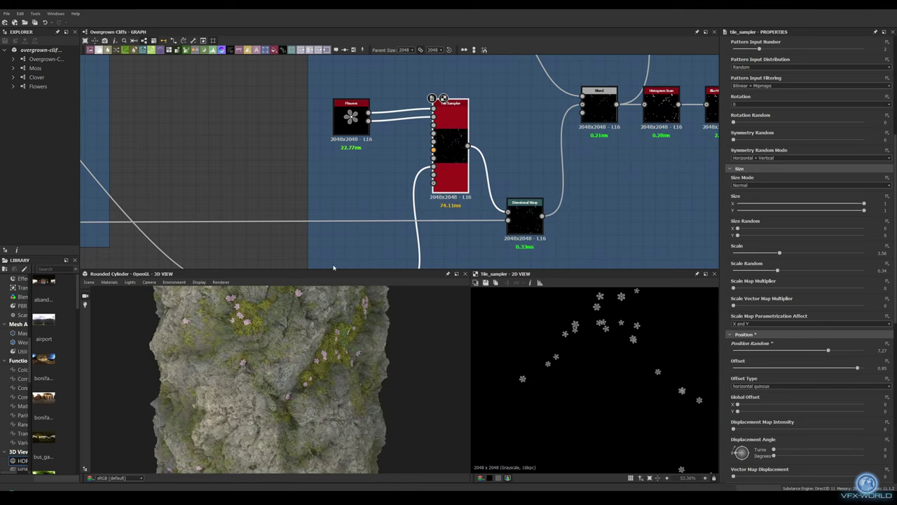
scroll(549, 225, down, 5)
scroll(550, 224, down, 2)
- Switch the 3D preview mesh from the cylinder to a sphere to review the material
click(89, 282)
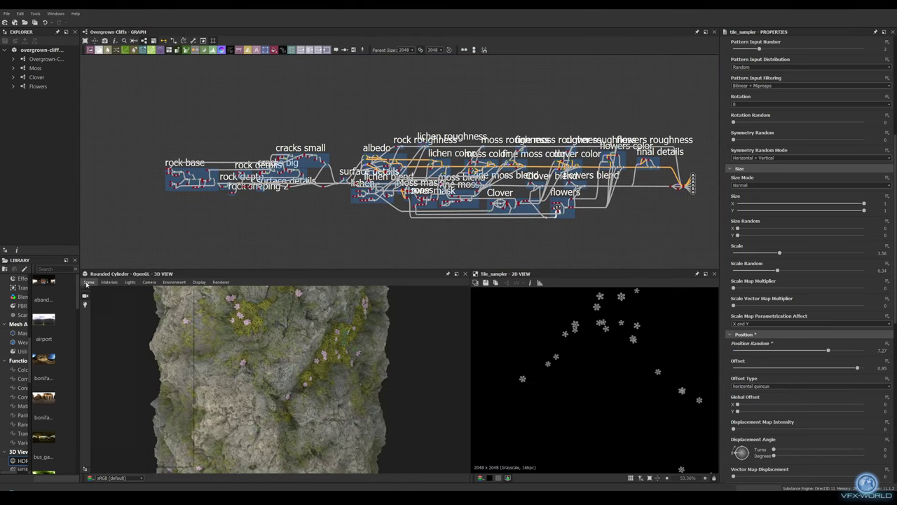
click(210, 351)
scroll(281, 379, up, 2)
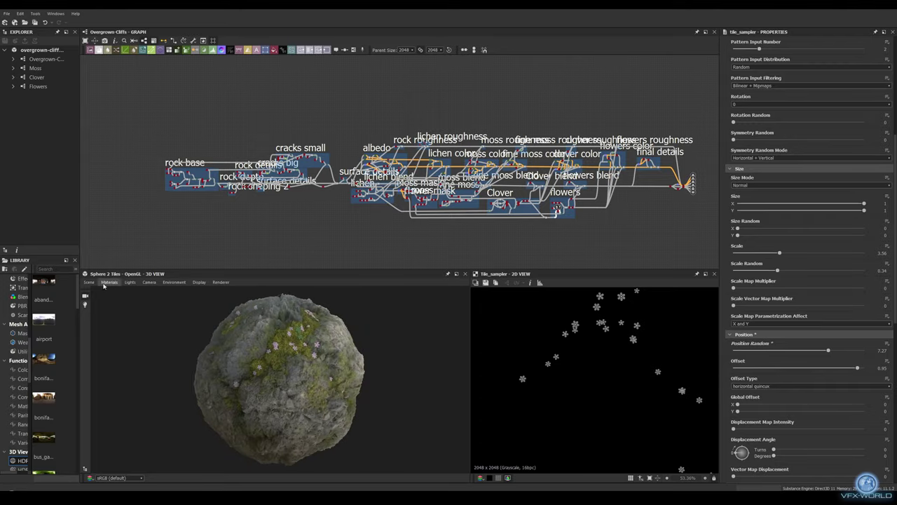
click(89, 282)
click(120, 316)
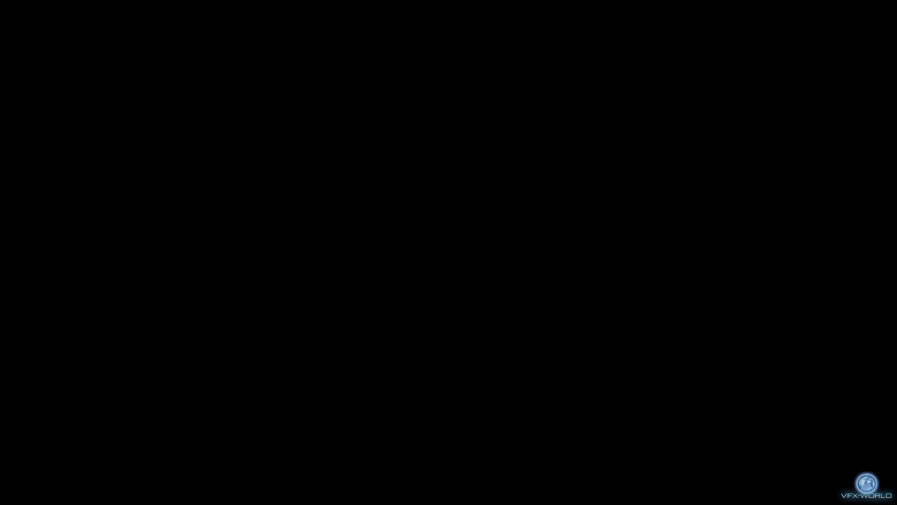